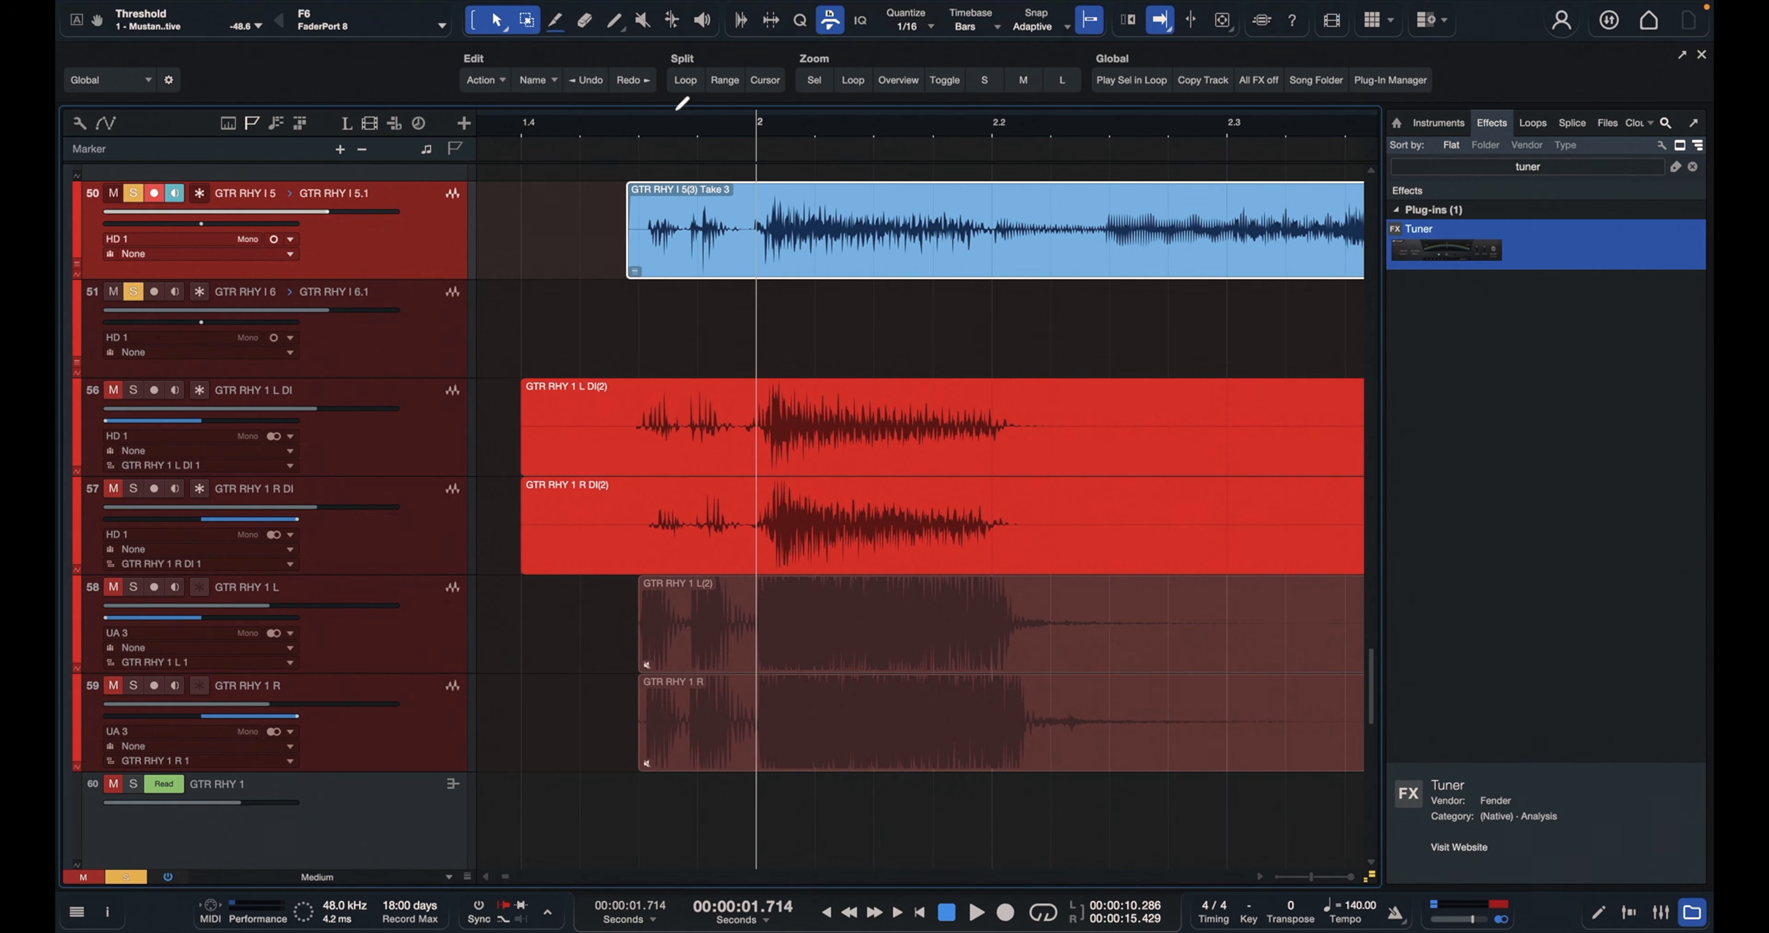
# Use the Bend tool to pull the opening transient of GTR RHY I 5(3) Take 3 back onto the 1.500-second grid position
pyautogui.press('7')
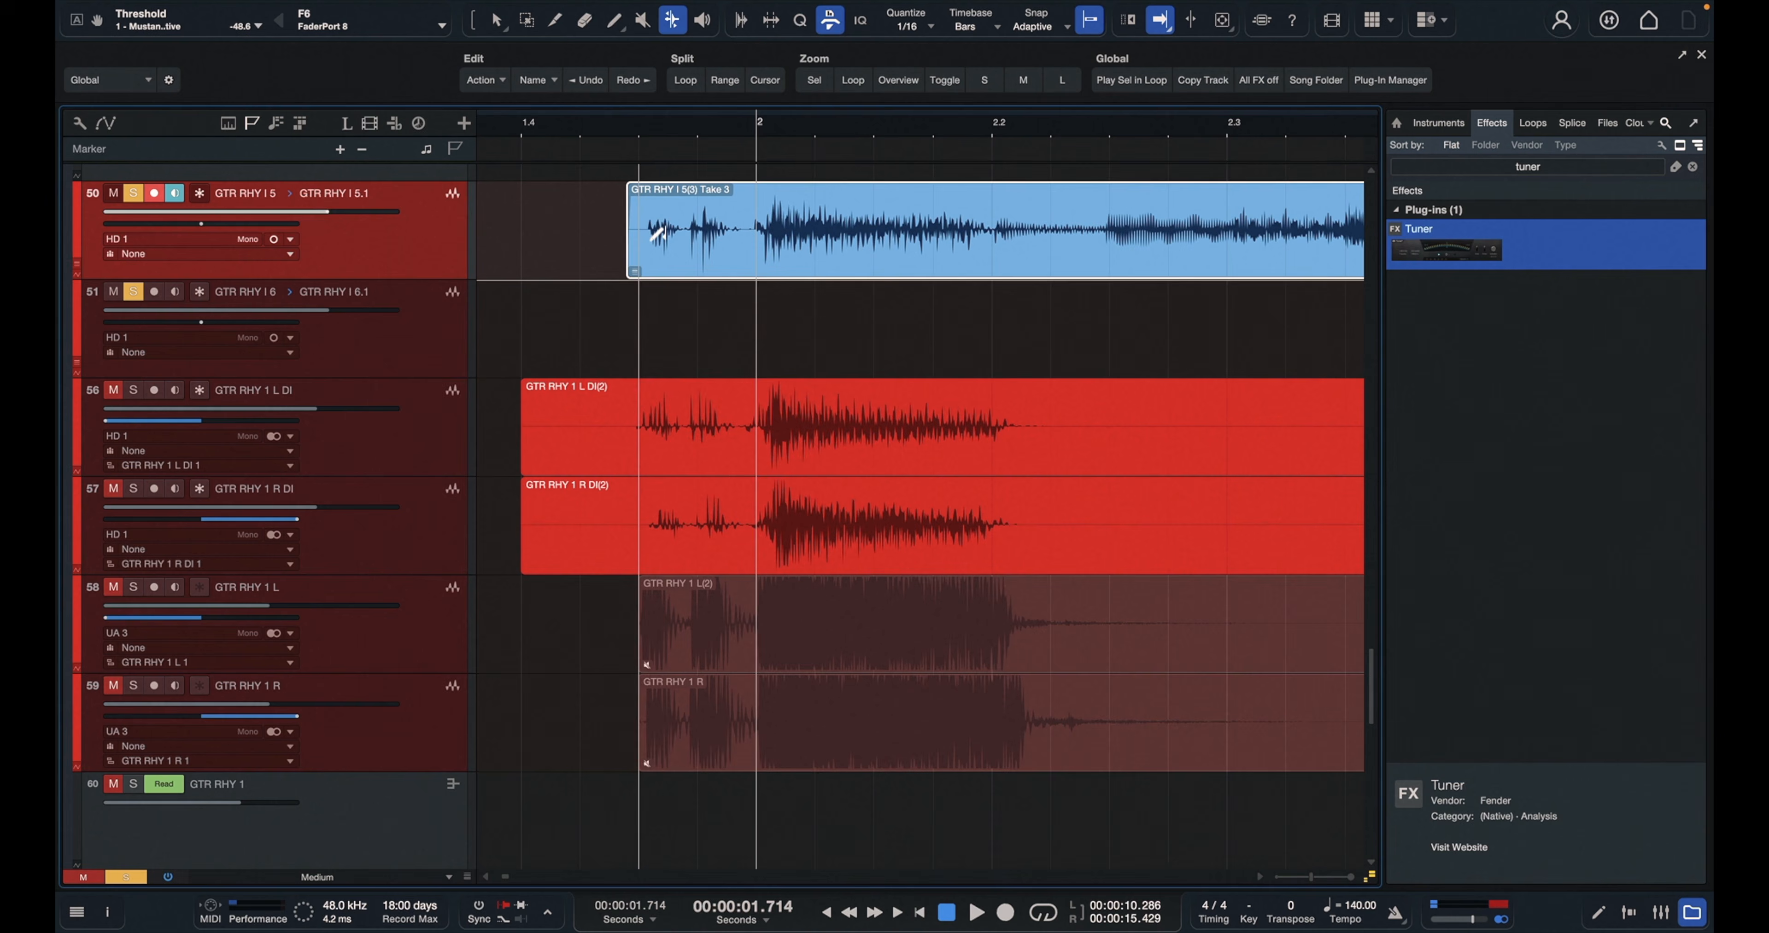
pyautogui.press('shift')
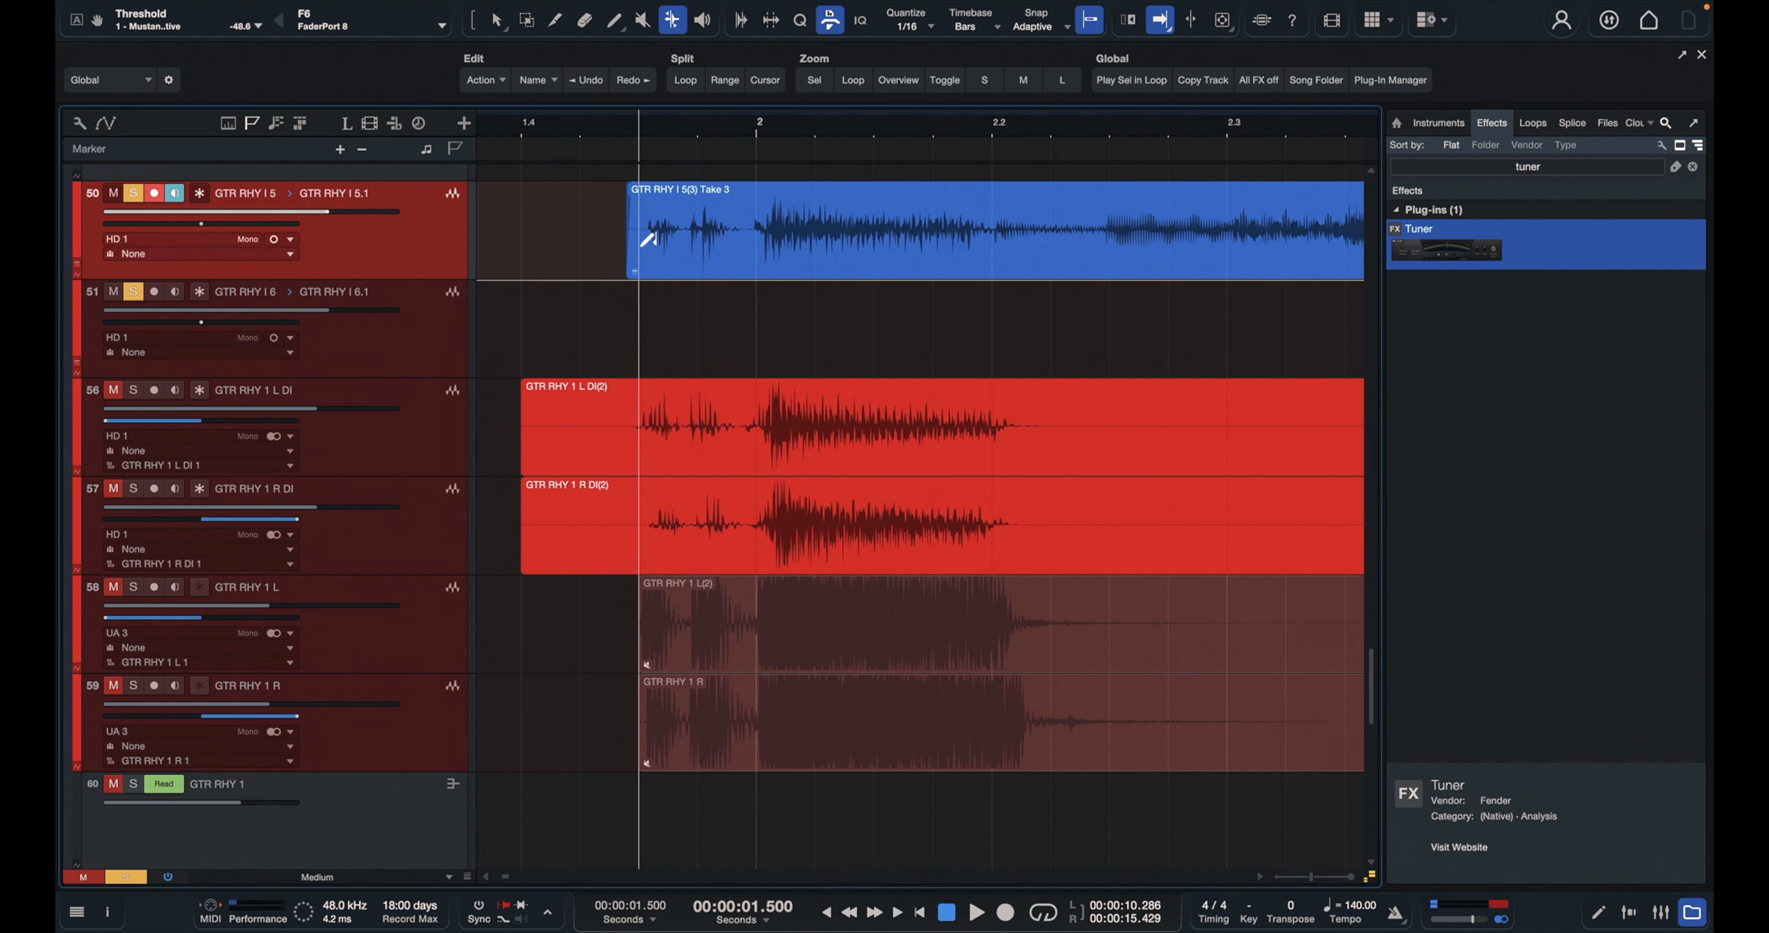
pyautogui.press('shift')
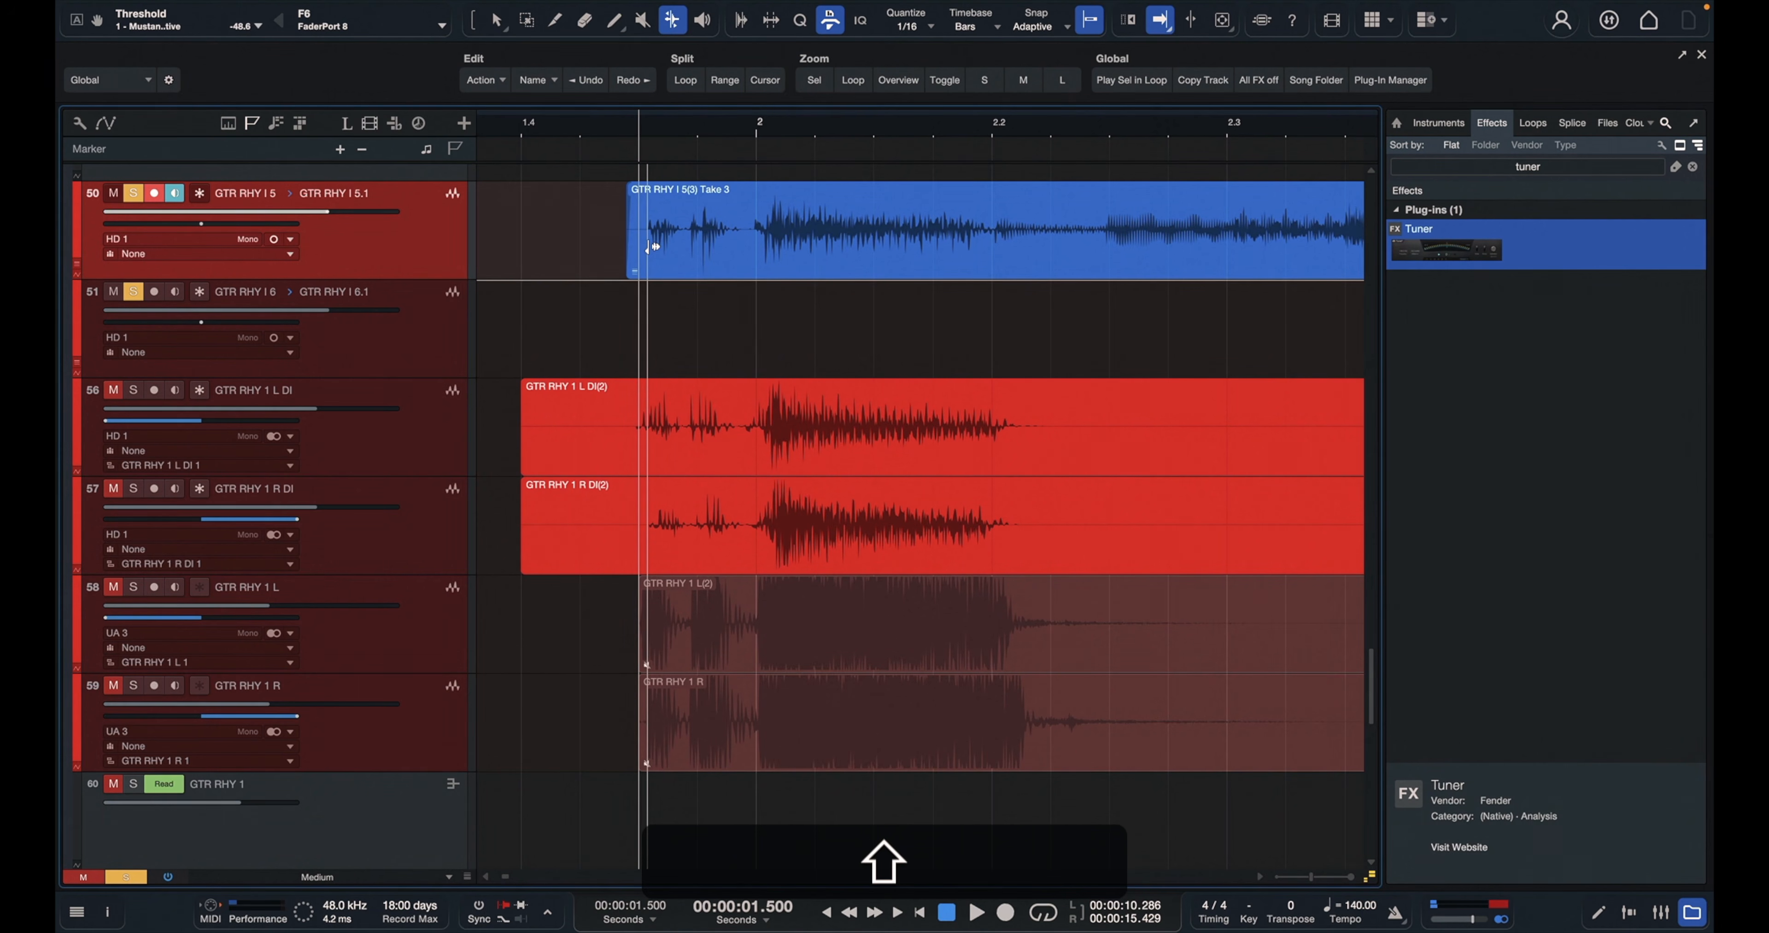
pyautogui.moveTo(647, 246); pyautogui.dragTo(702, 220)
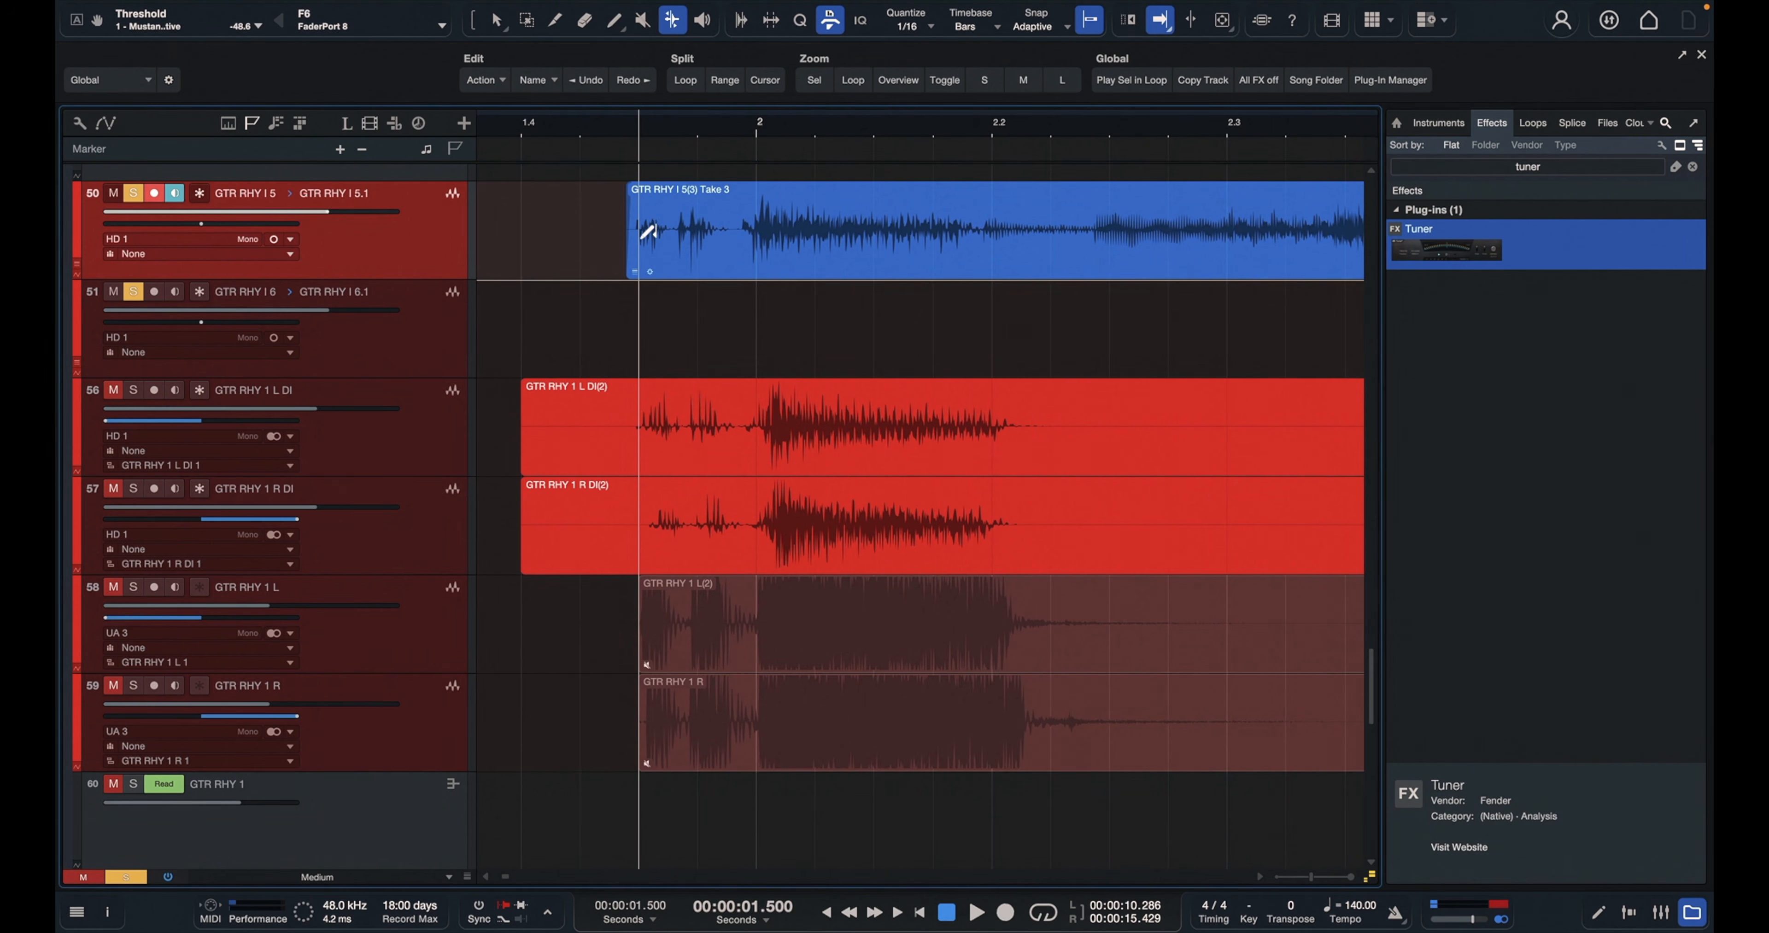
pyautogui.press('shift')
pyautogui.moveTo(645, 246); pyautogui.dragTo(649, 245)
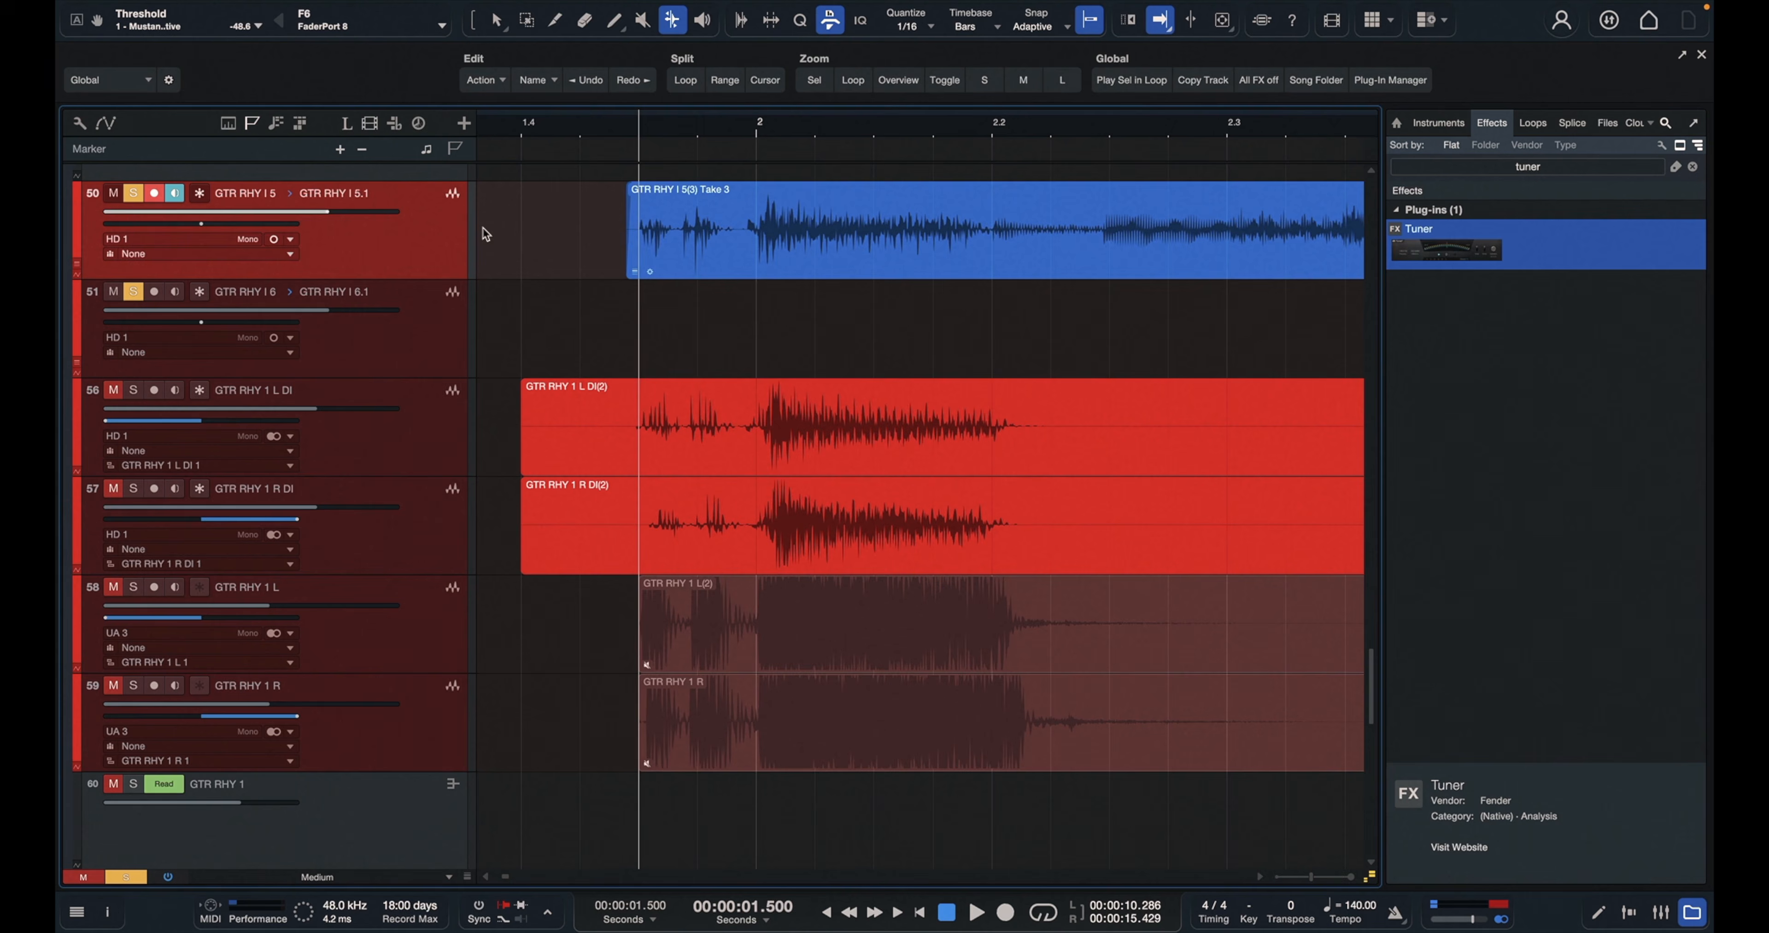
# Turn on the metronome and play back the bent opening of Take 3, replaying it from bar 2
pyautogui.press('c')
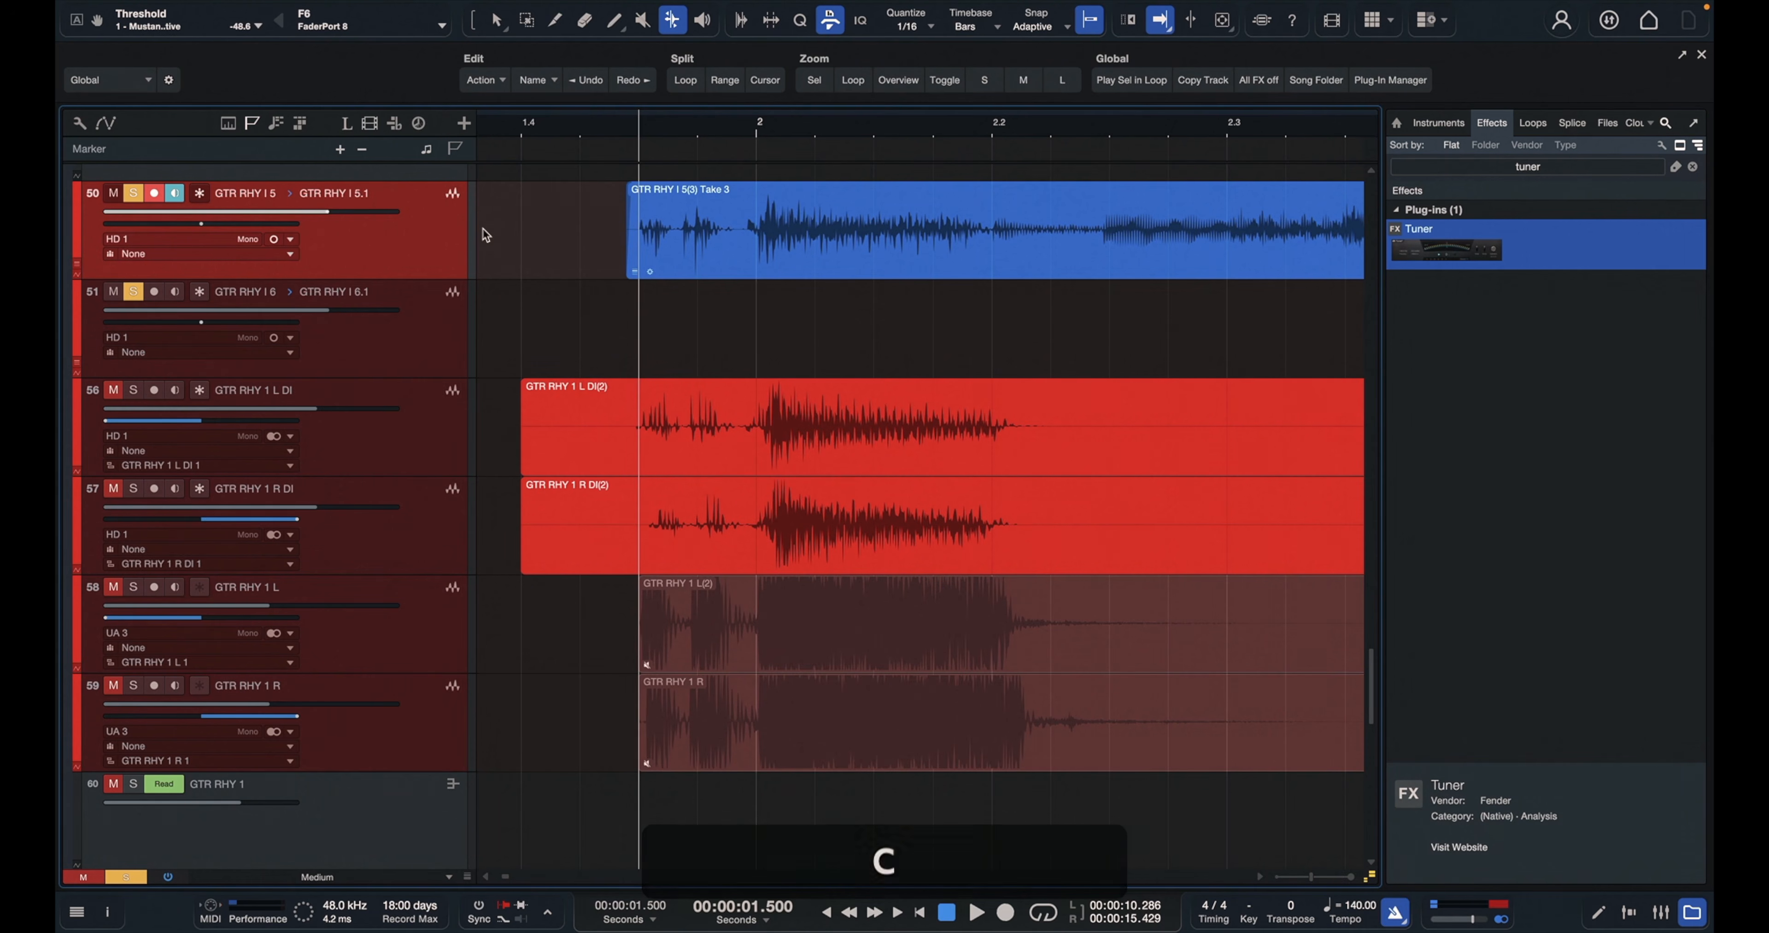
pyautogui.press('space')
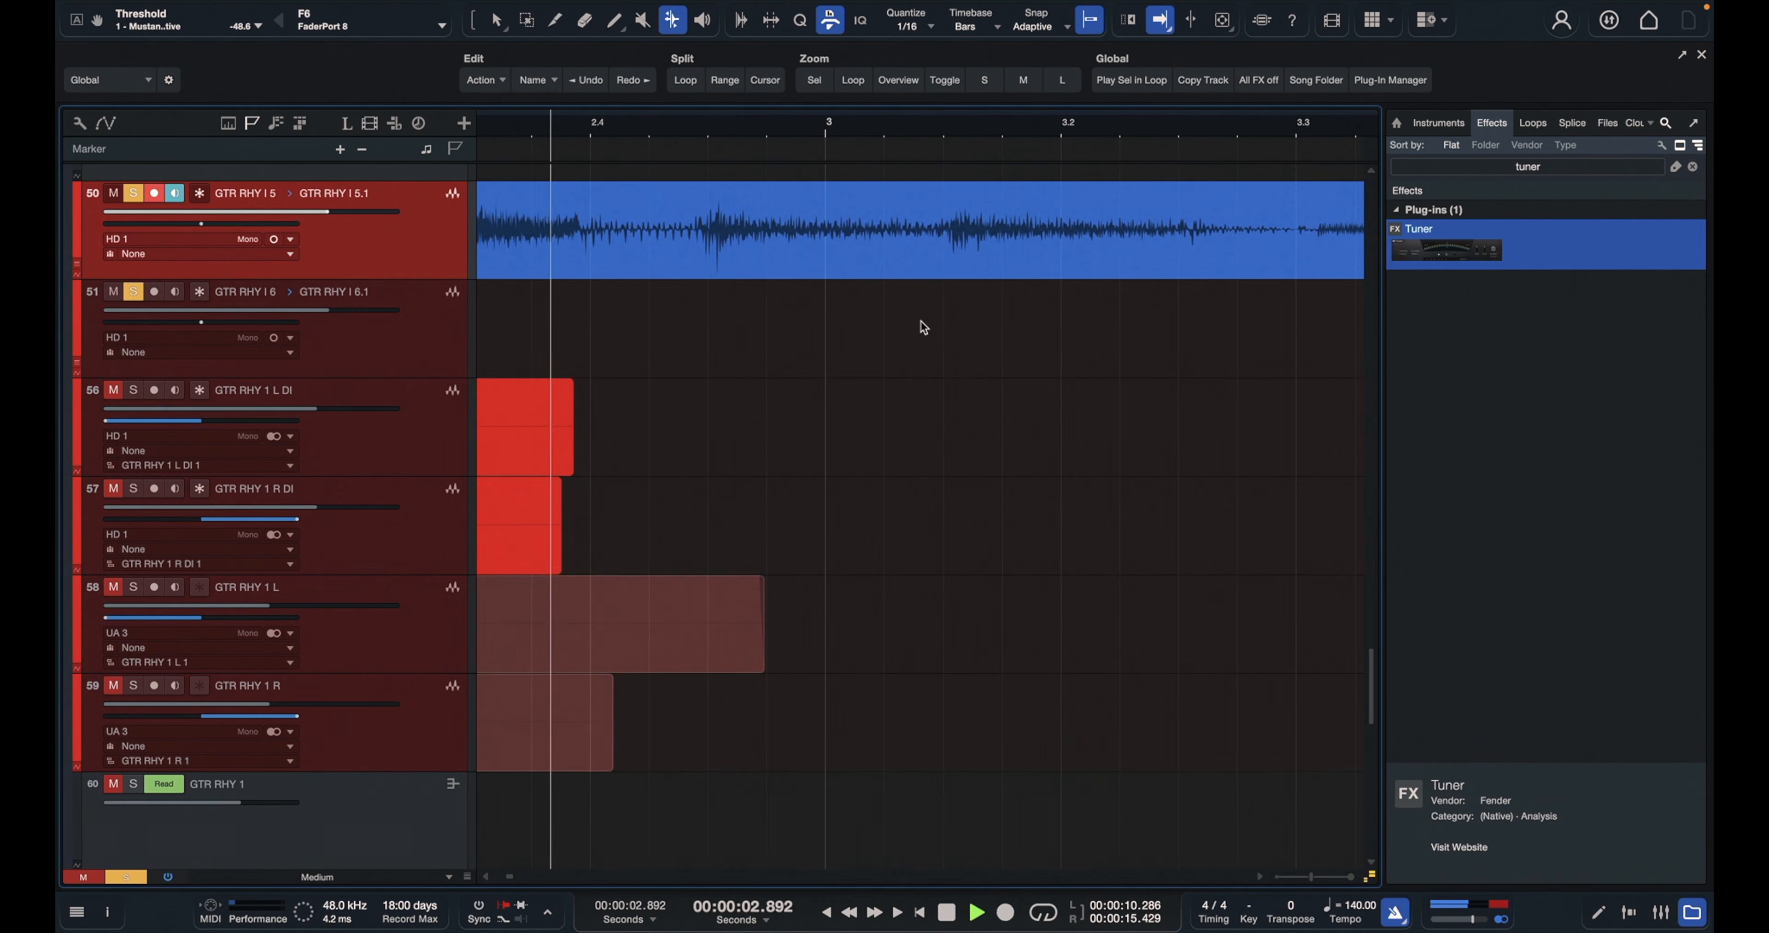
pyautogui.press('space')
pyautogui.scroll(-2, 919, 322)
pyautogui.press('shift')
pyautogui.scroll(2, 919, 322)
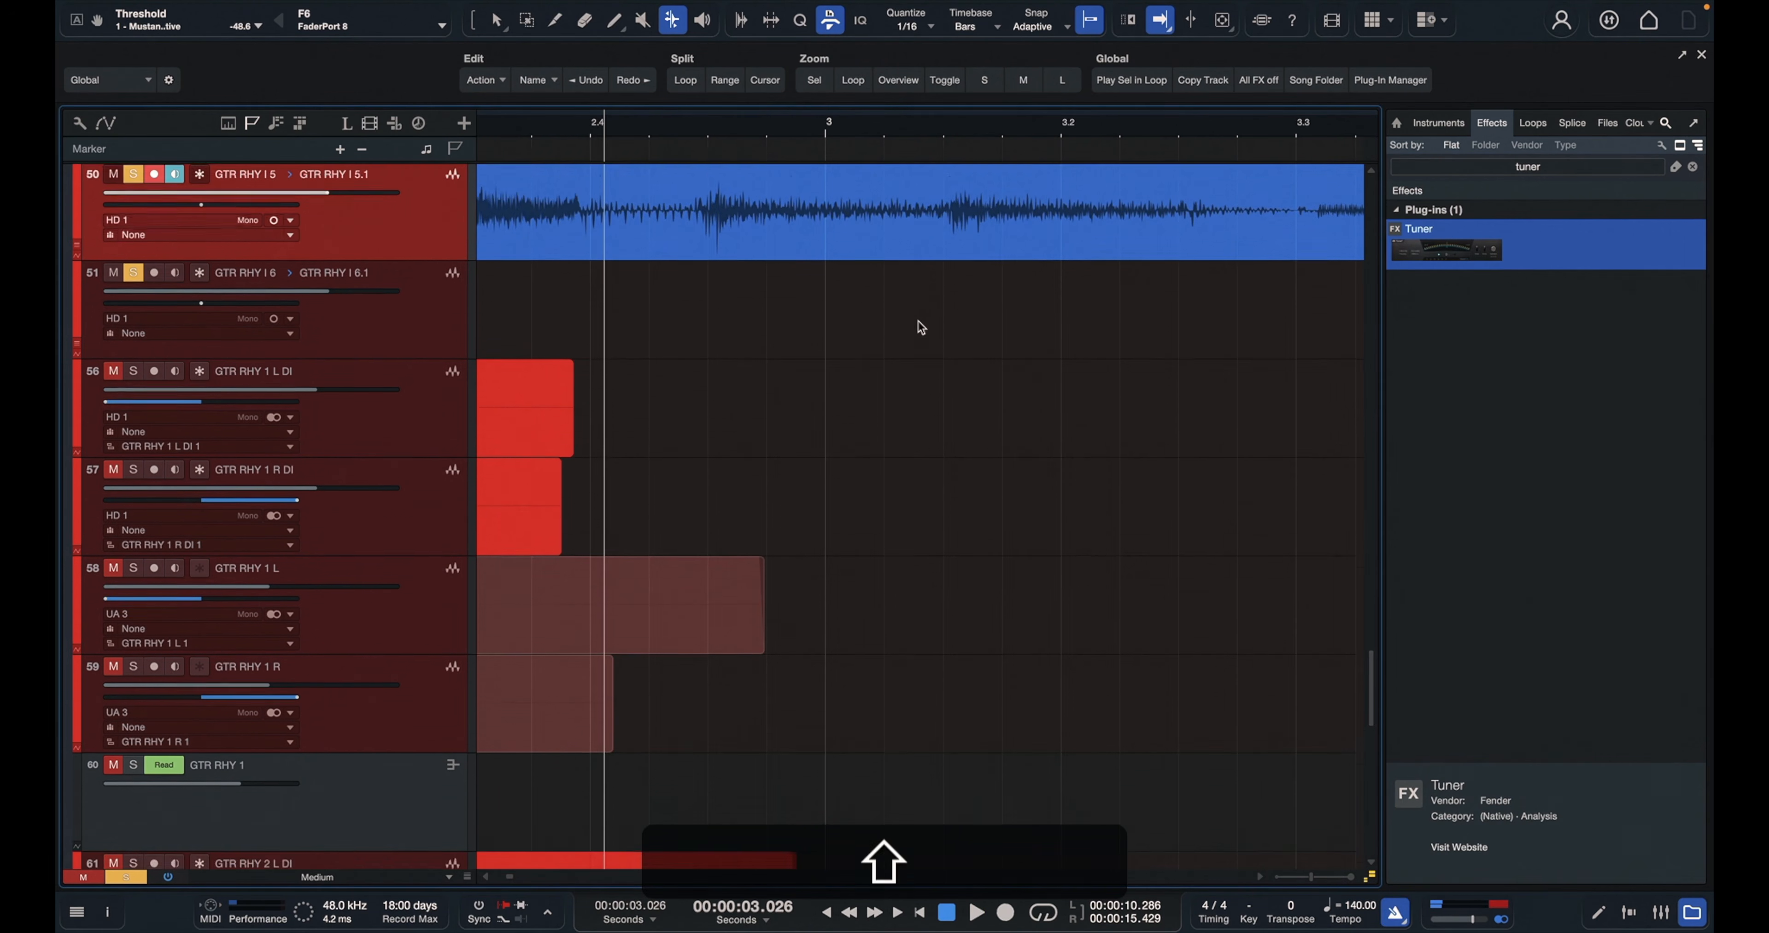
pyautogui.hscroll(-6, 927, 312)
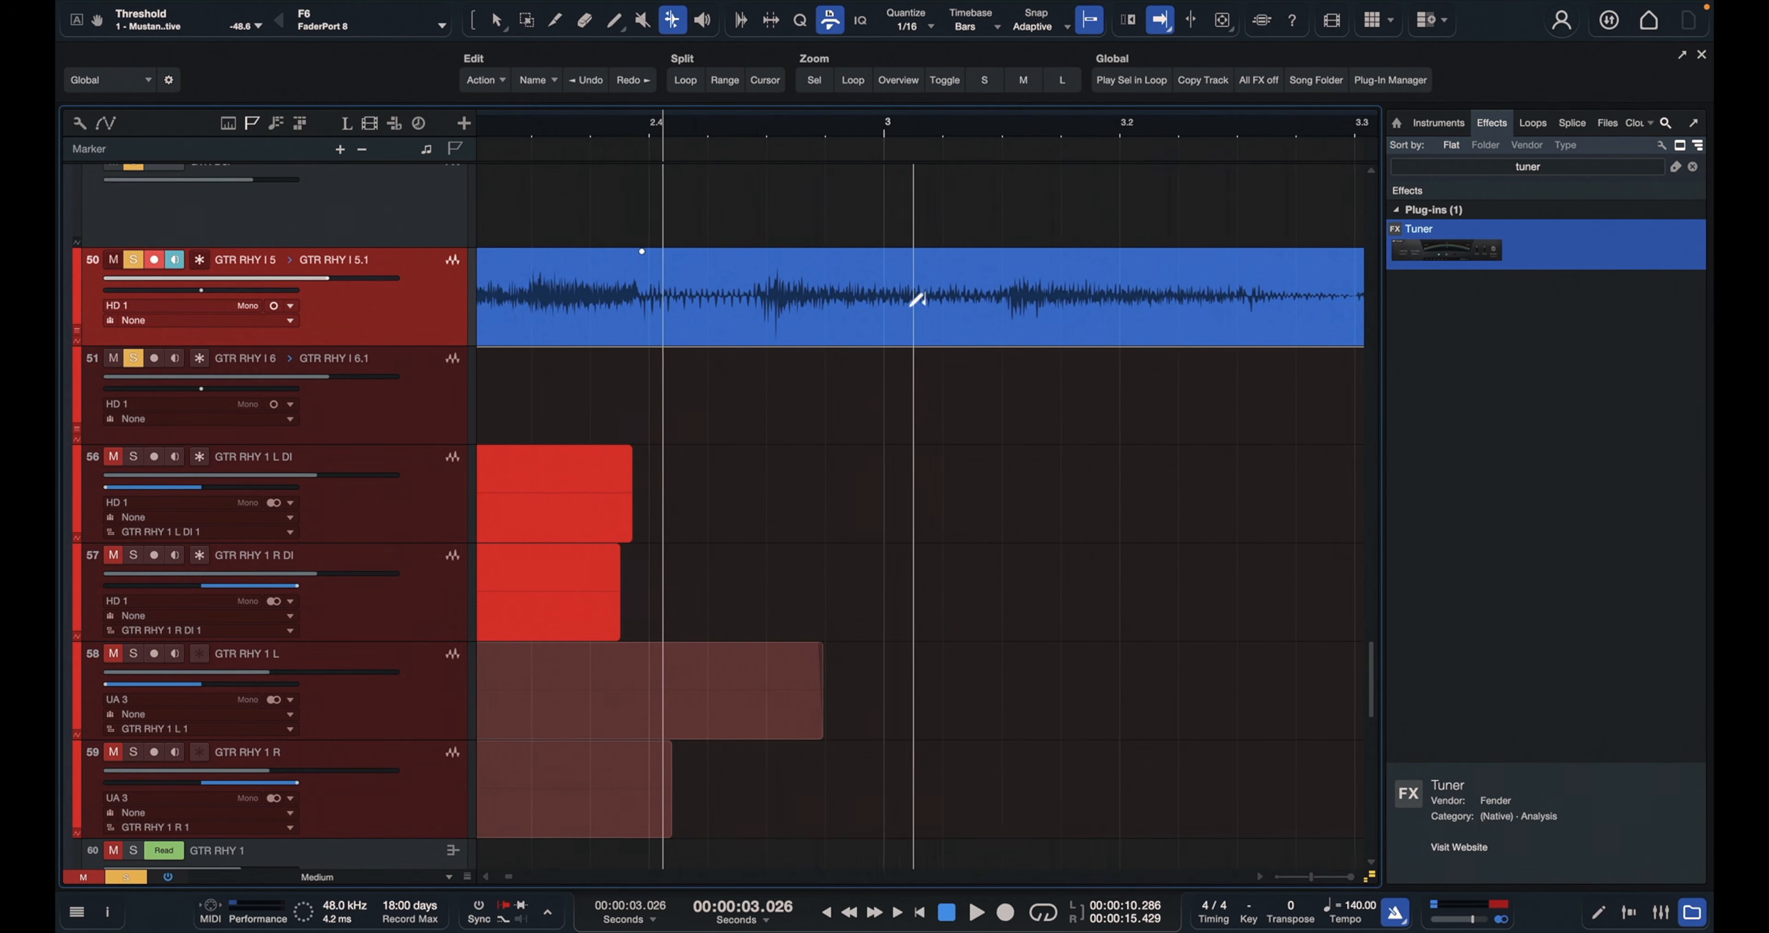
pyautogui.hscroll(-3, 910, 292)
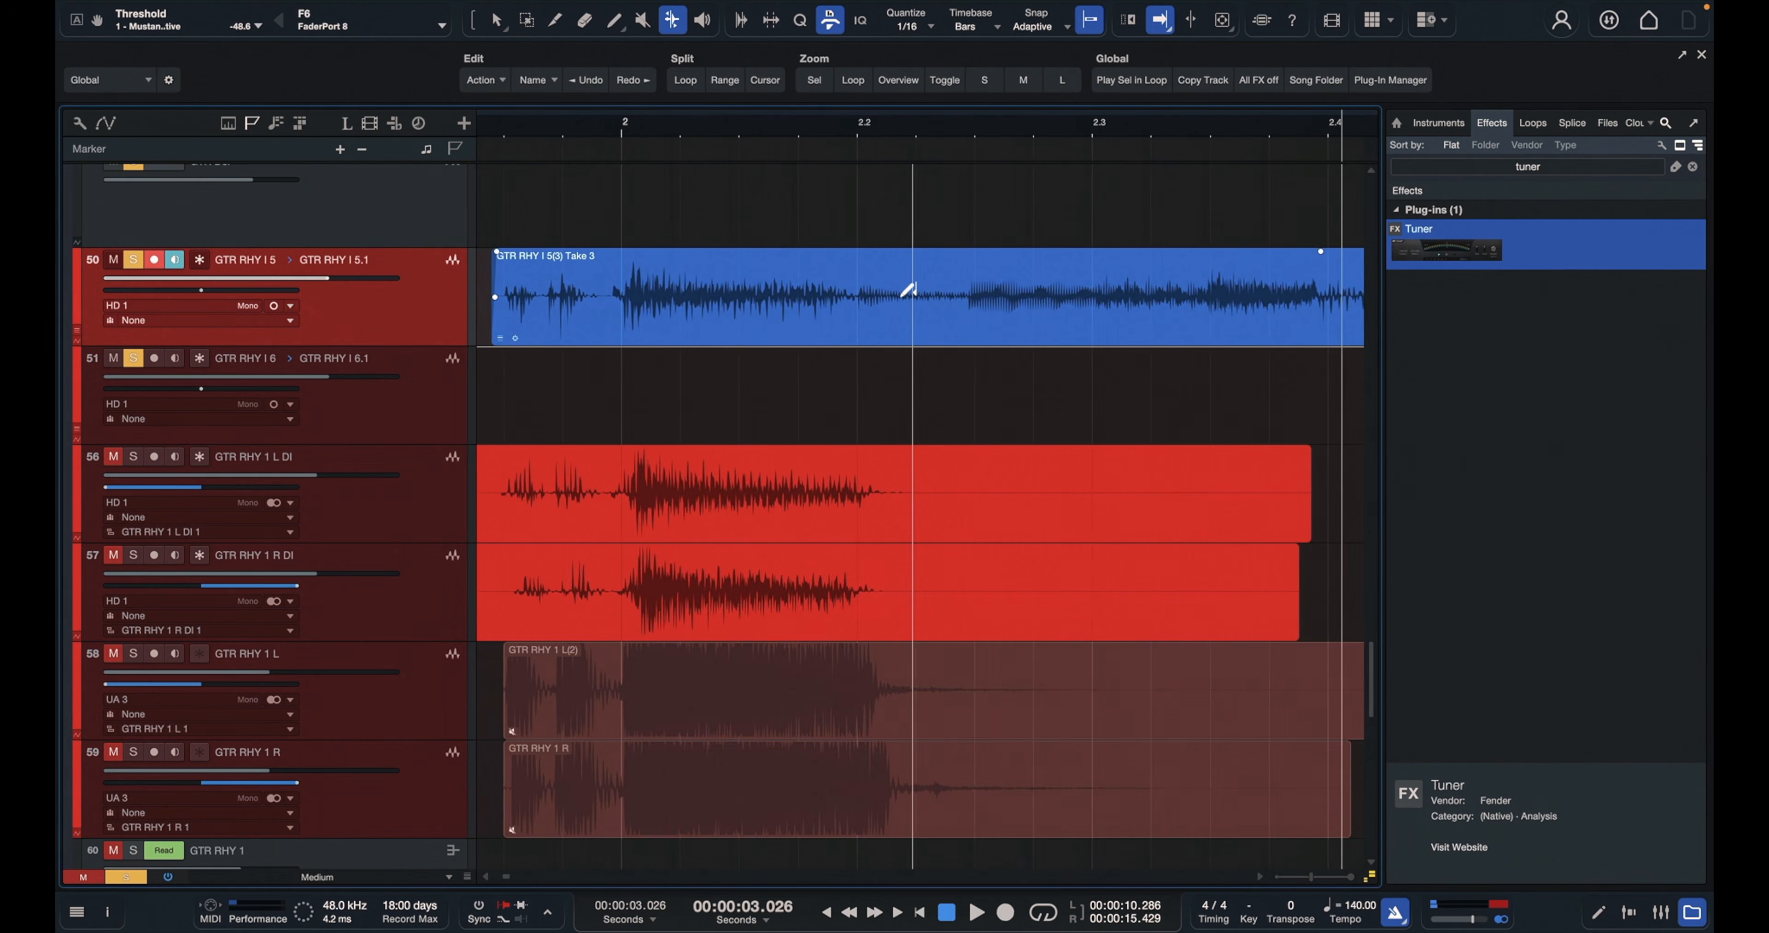
pyautogui.click(640, 125)
pyautogui.press('space')
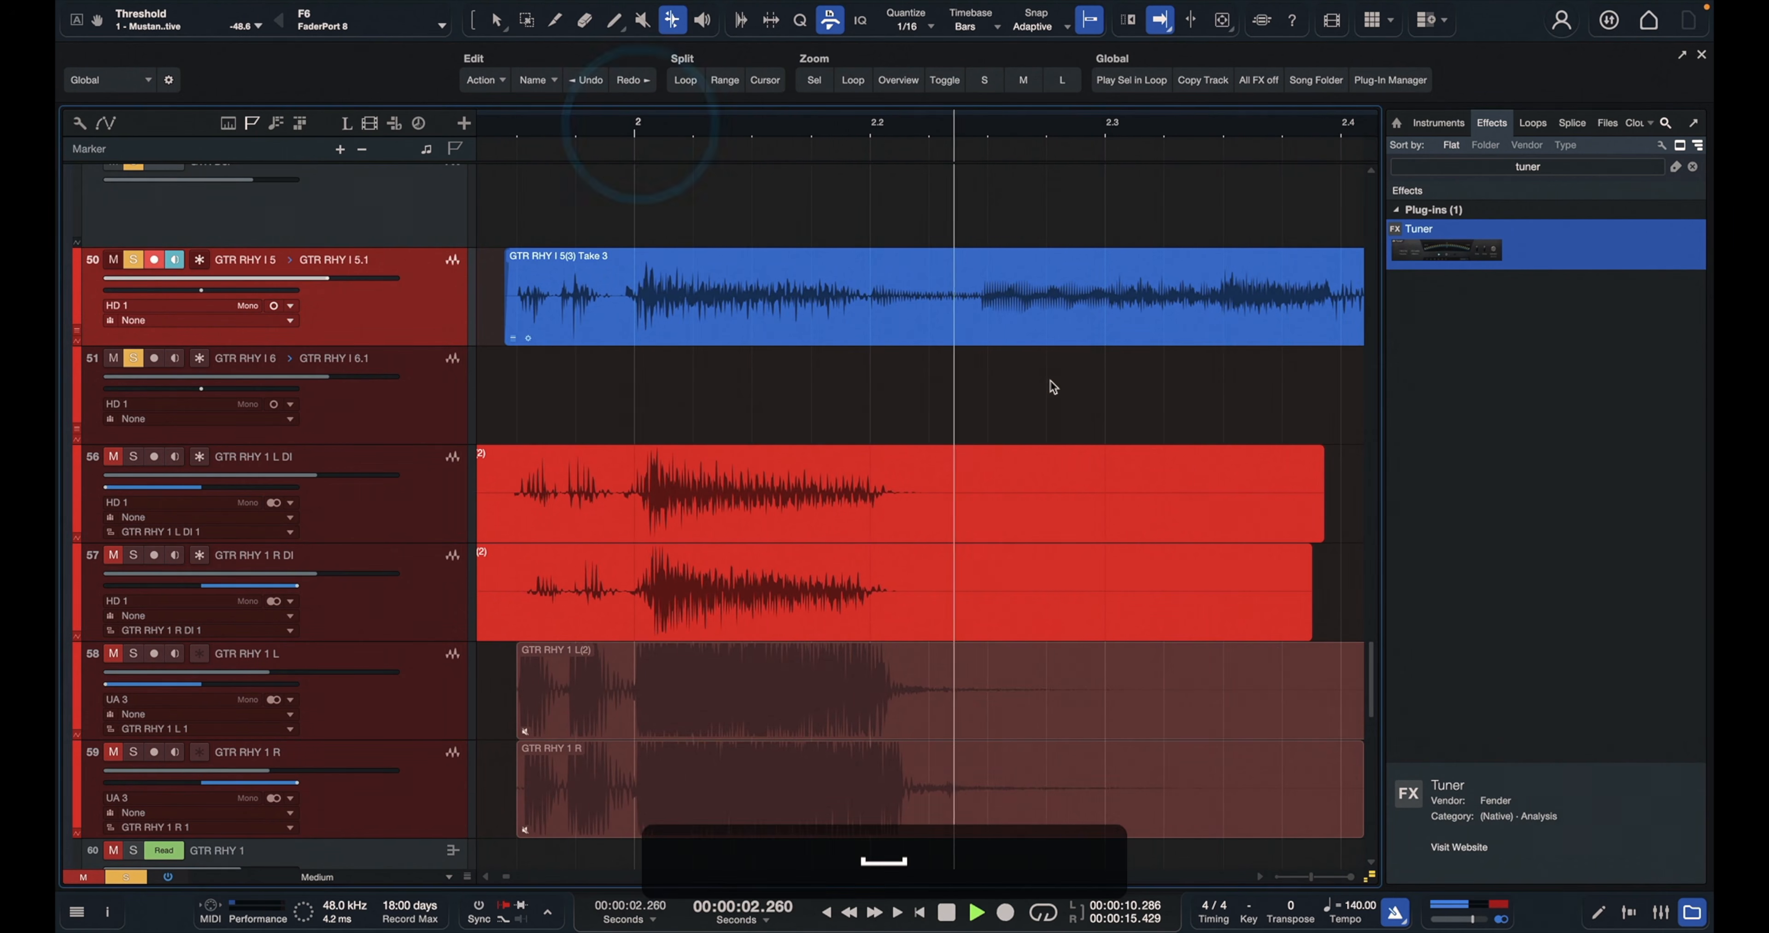
# Bend the Take 3 chord midway between beats 2.2 and 2.3 slightly later onto the grid and replay from bar 2
pyautogui.hscroll(-6, 941, 321)
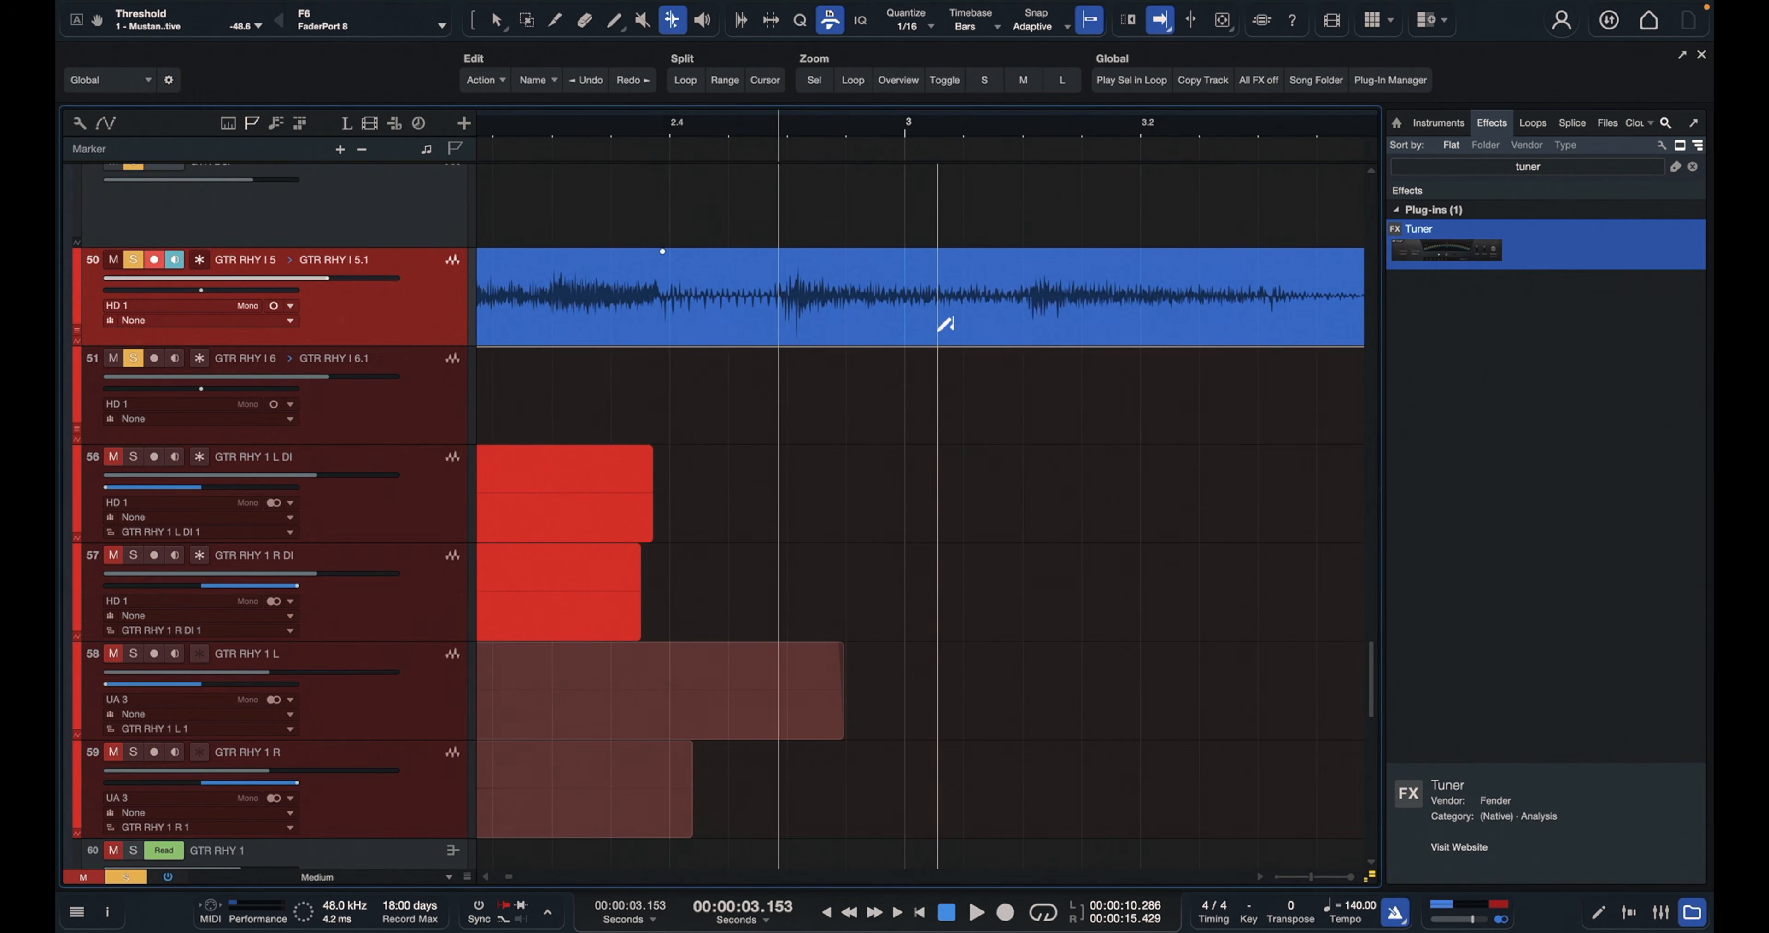
pyautogui.hscroll(-2, 941, 321)
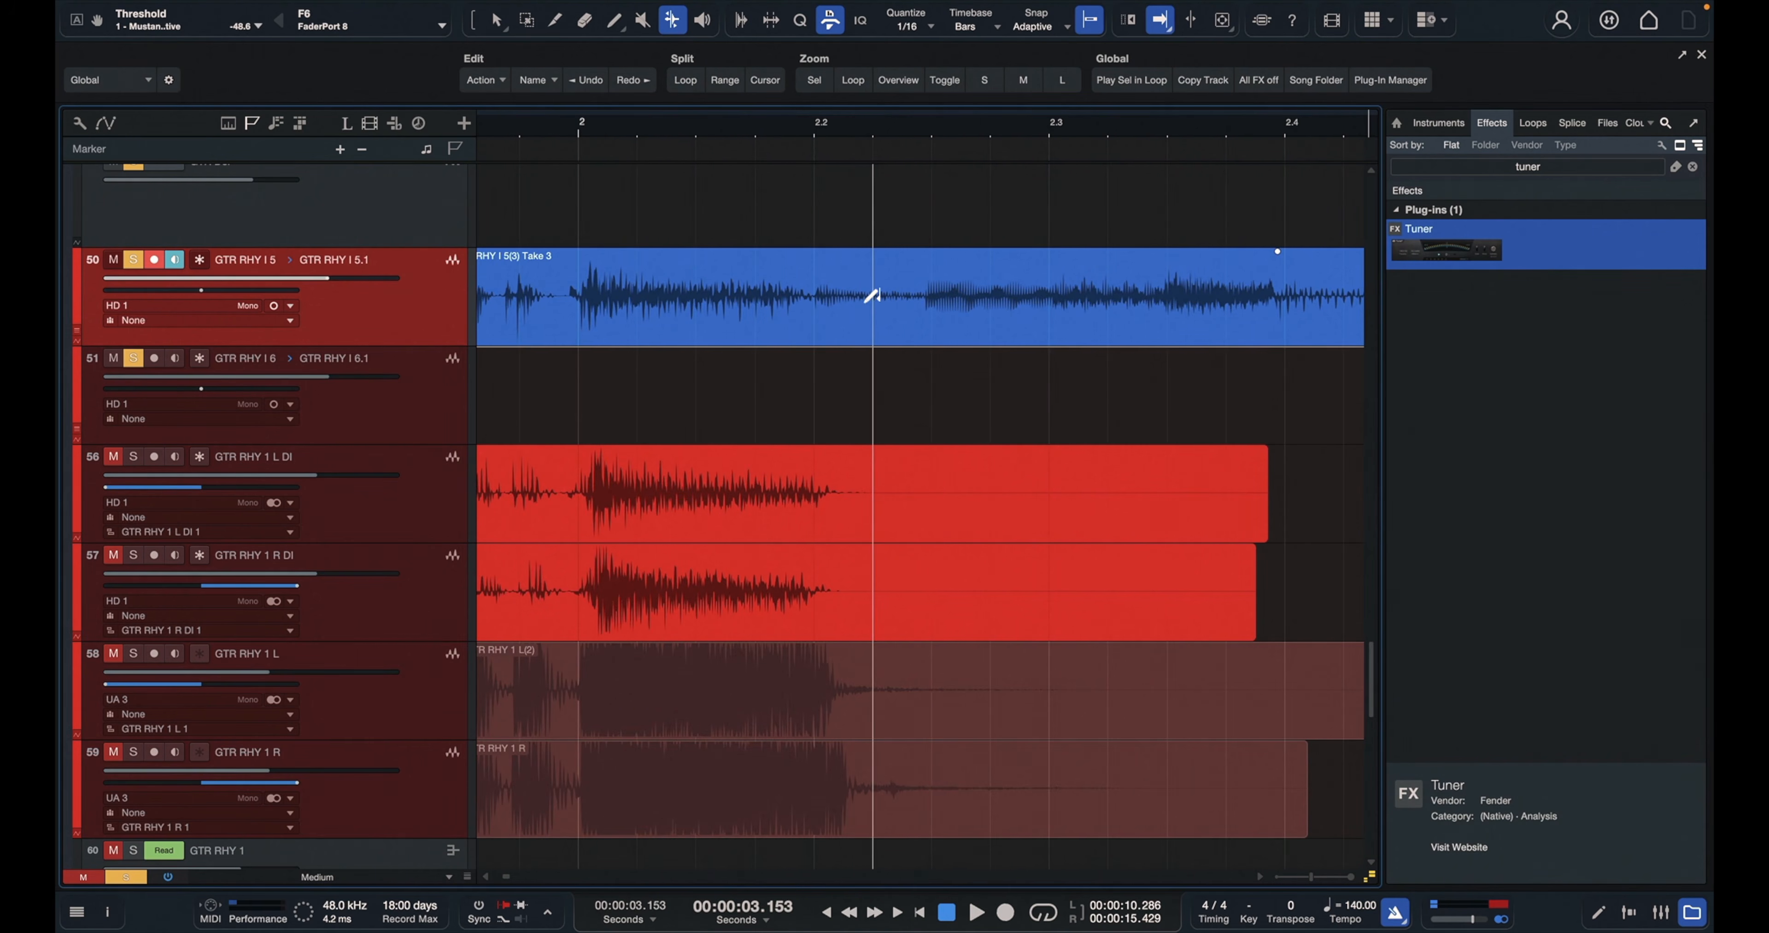
pyautogui.press('shift')
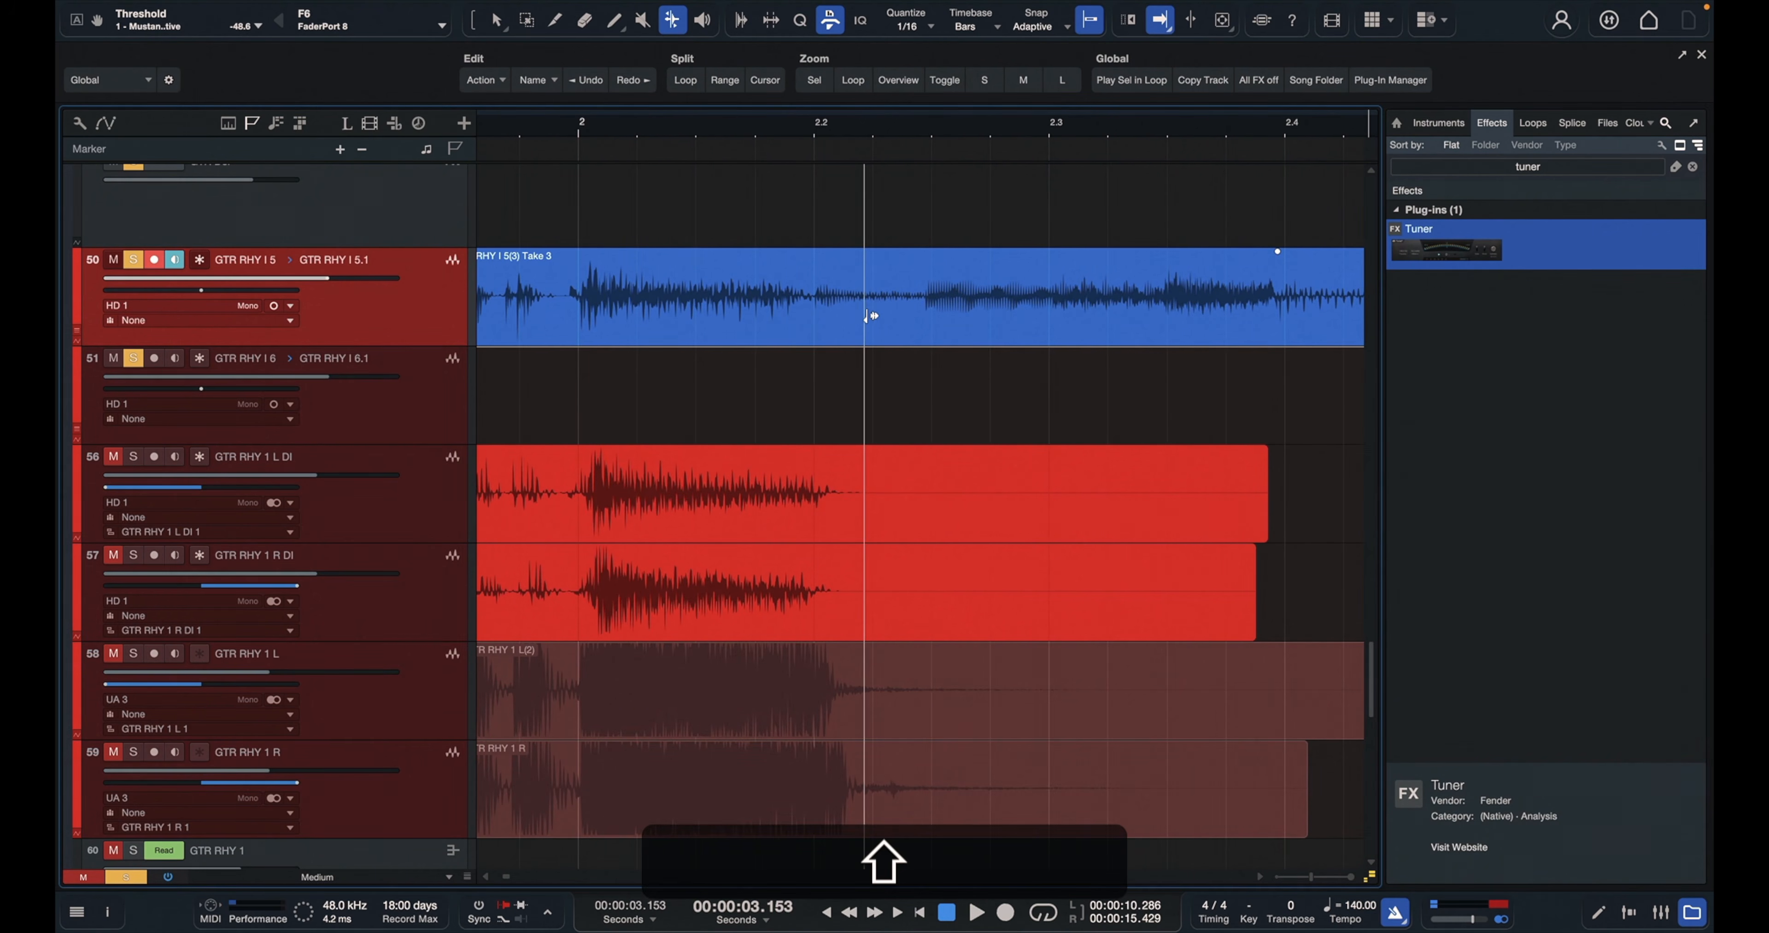
pyautogui.keyDown('shift'); pyautogui.click(868, 316); pyautogui.keyUp('shift')
pyautogui.click(576, 122)
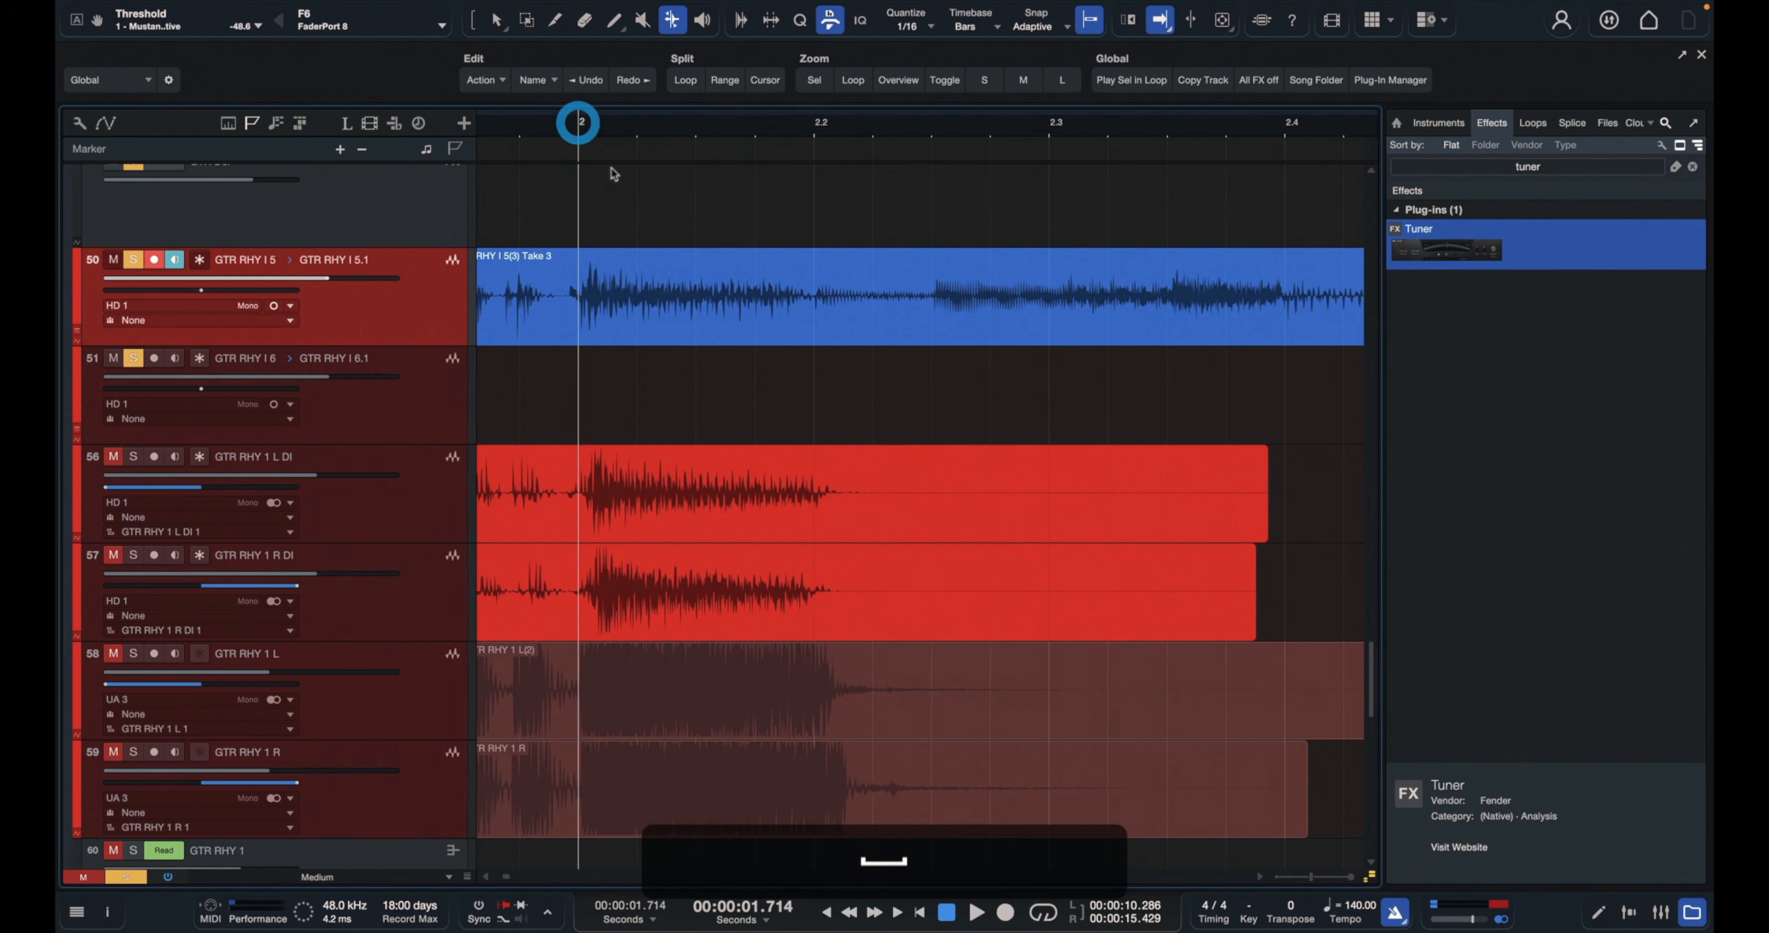
pyautogui.press('space')
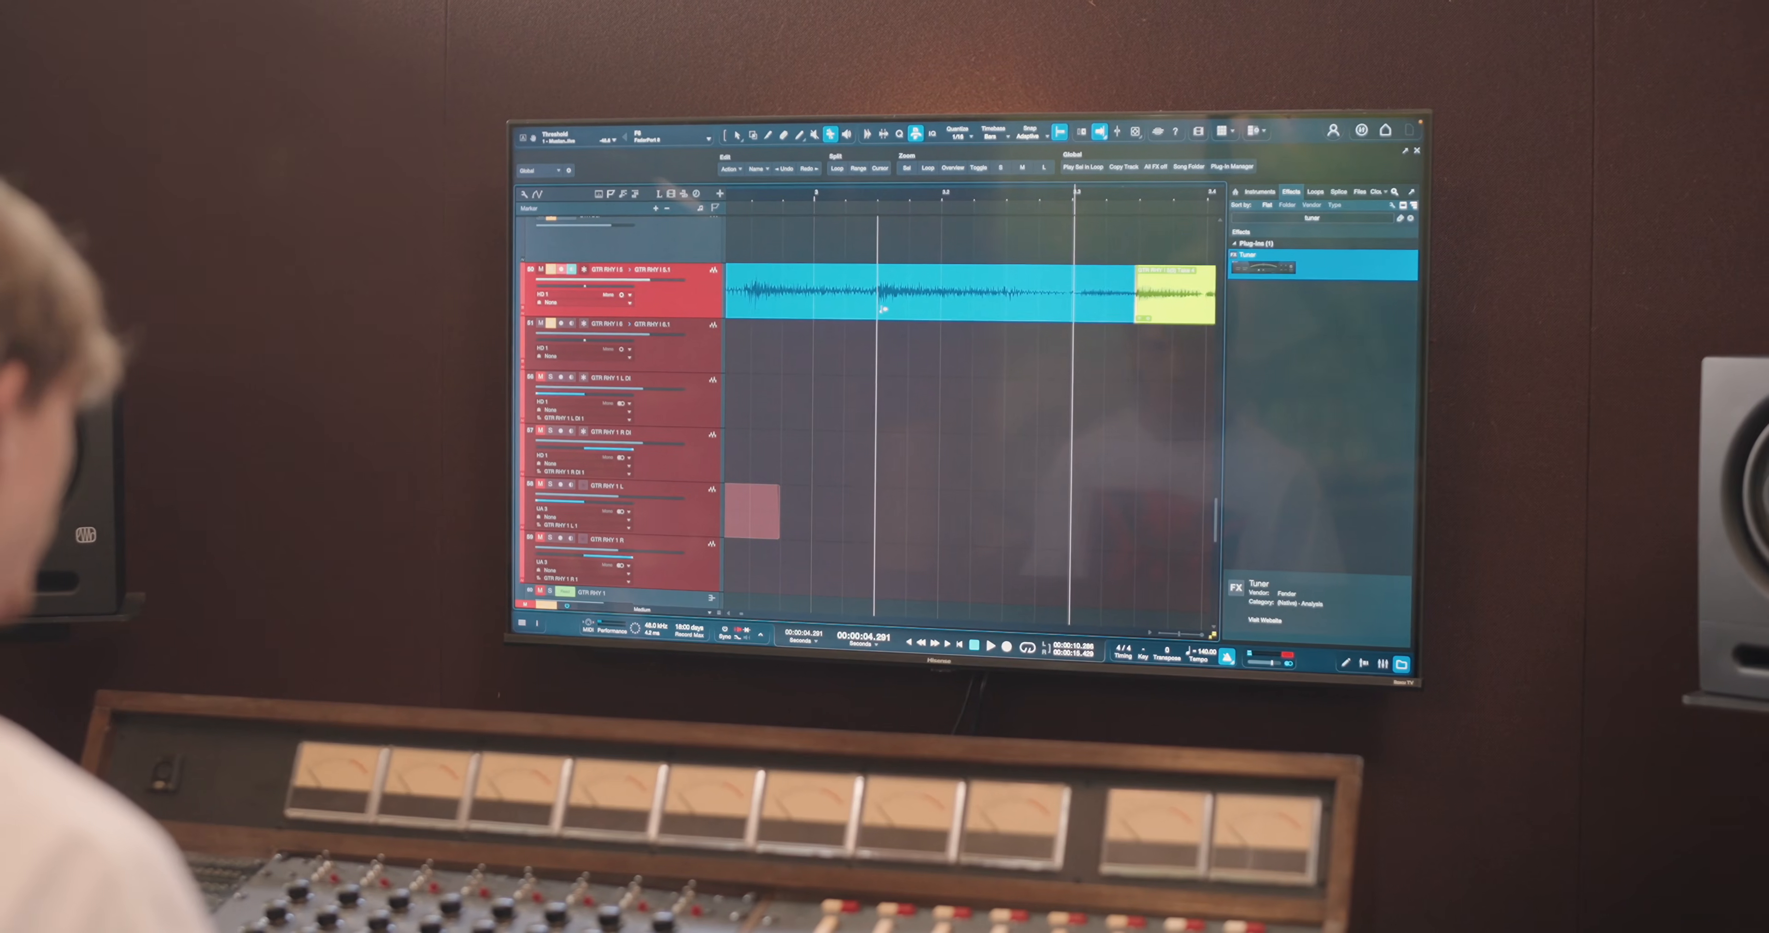
# Bend the Take 3 chord midway between beats 3.1 and 3.2 onto the grid
pyautogui.keyDown('shift'); pyautogui.click(766, 321); pyautogui.keyUp('shift')
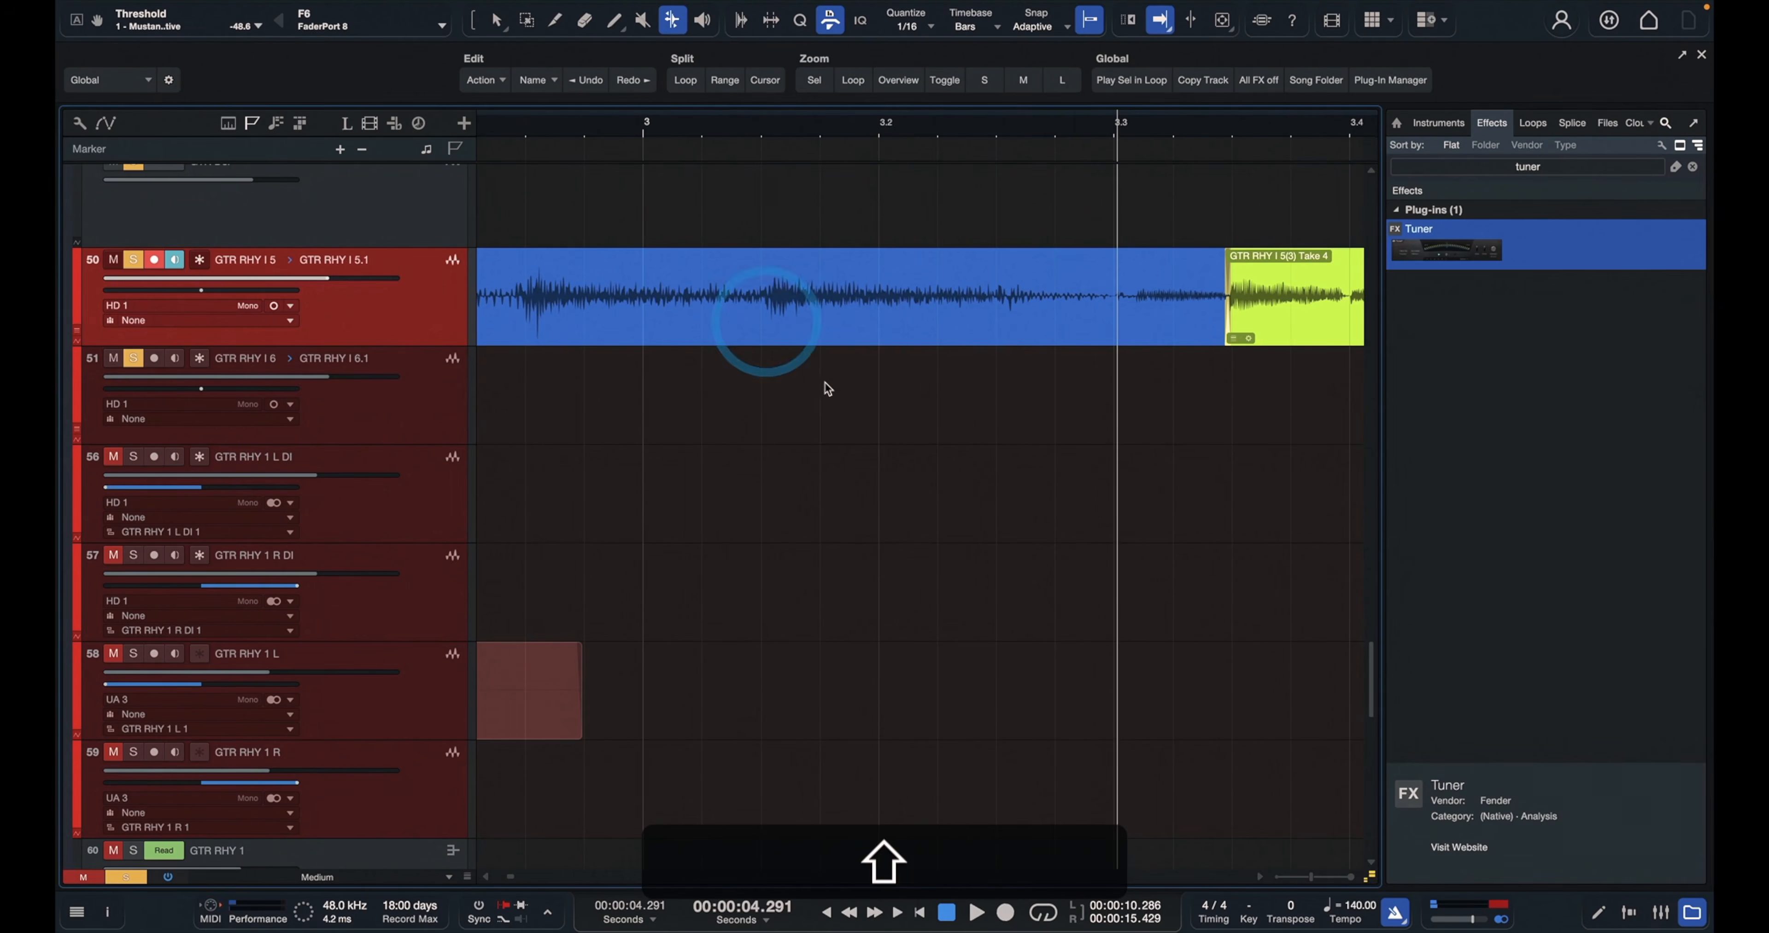
pyautogui.hscroll(-2, 858, 388)
pyautogui.hscroll(2, 859, 388)
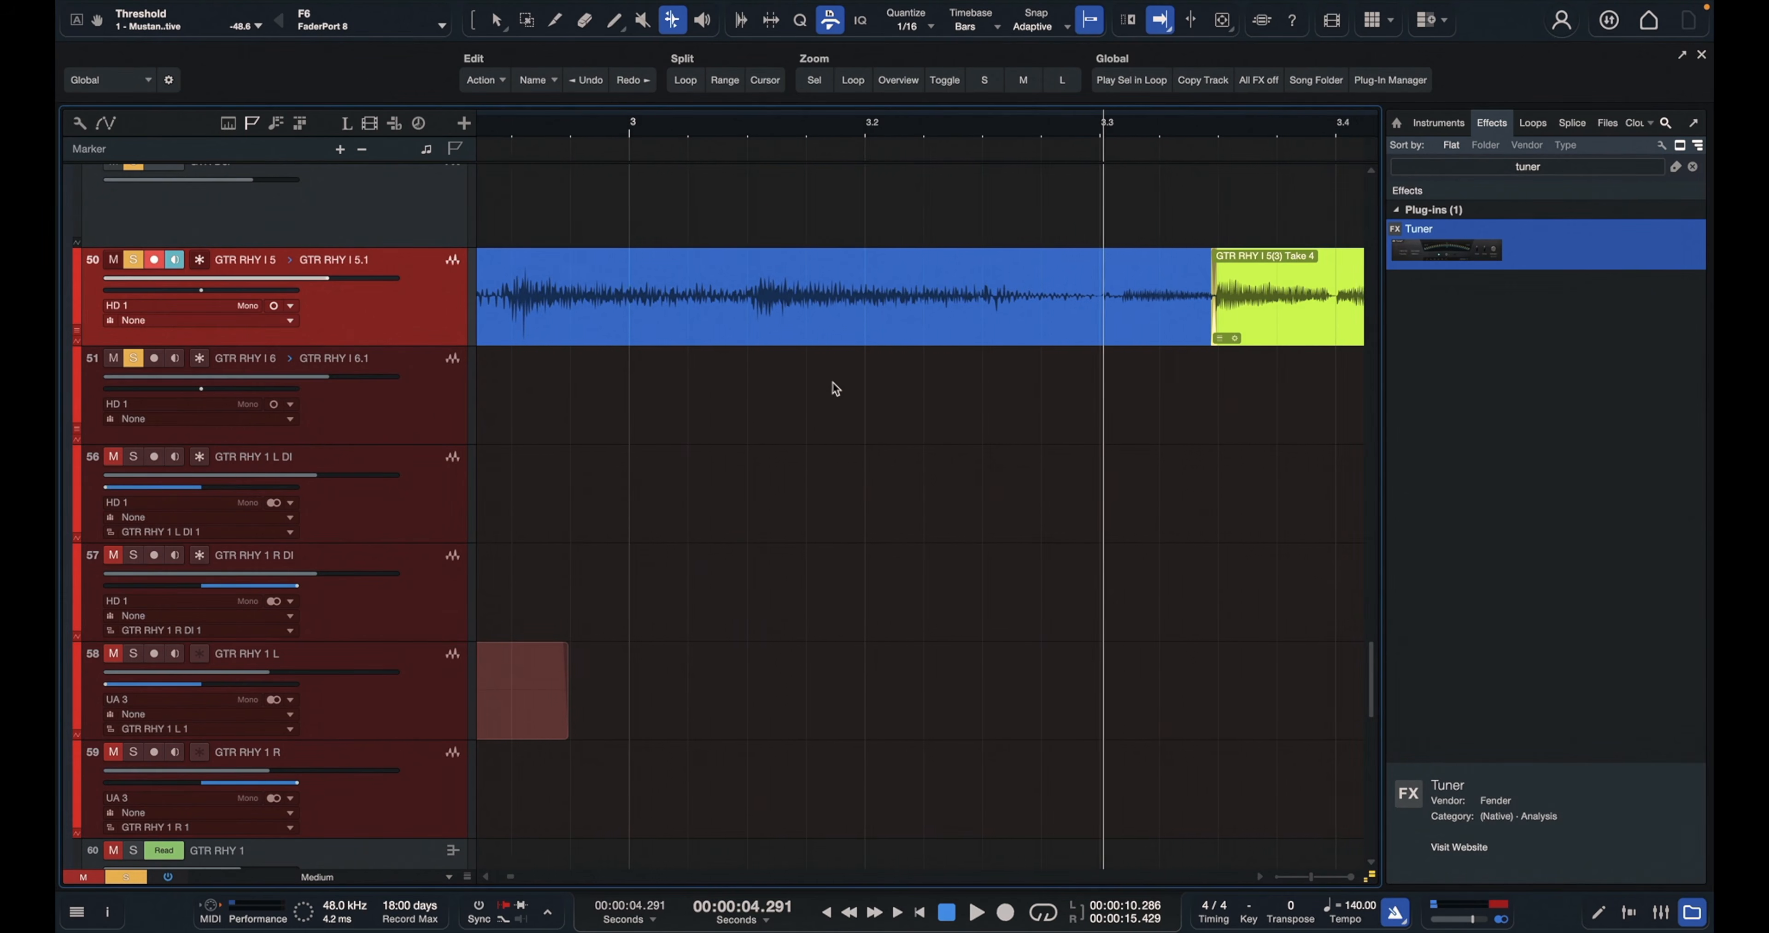
pyautogui.hscroll(-1, 834, 383)
# Audition the guitar takes from bar 3 with autoscroll re-enabled, and continue listening from beat 5.4
pyautogui.click(642, 109)
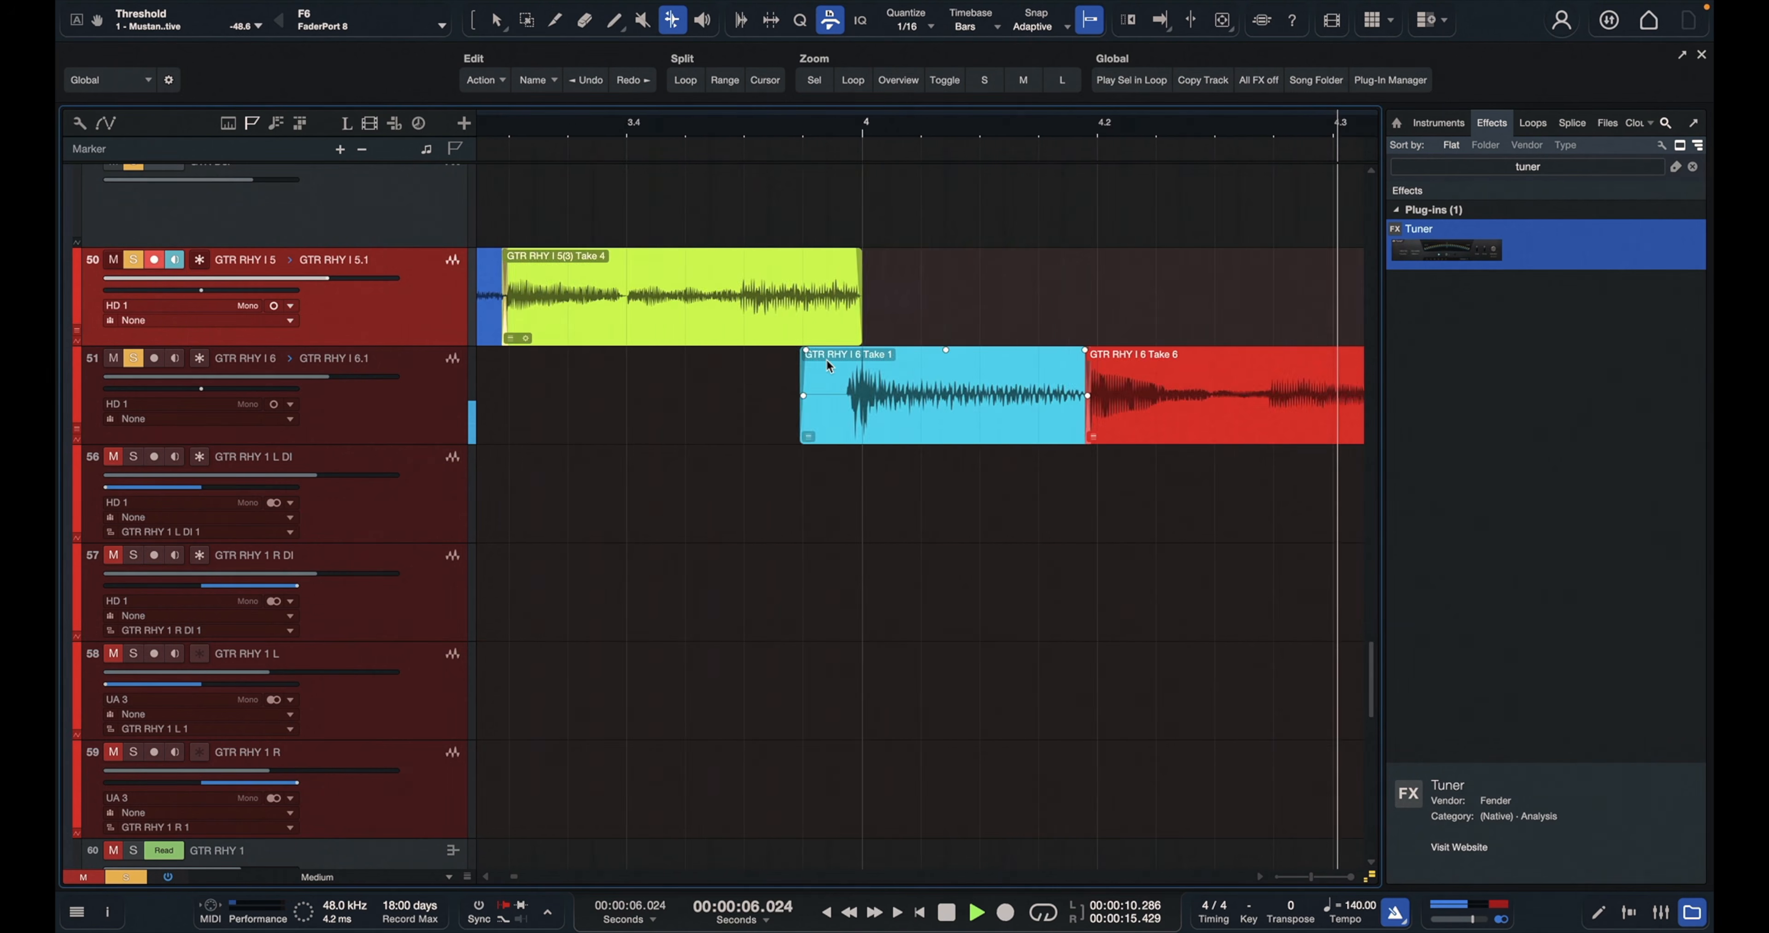
pyautogui.press('f')
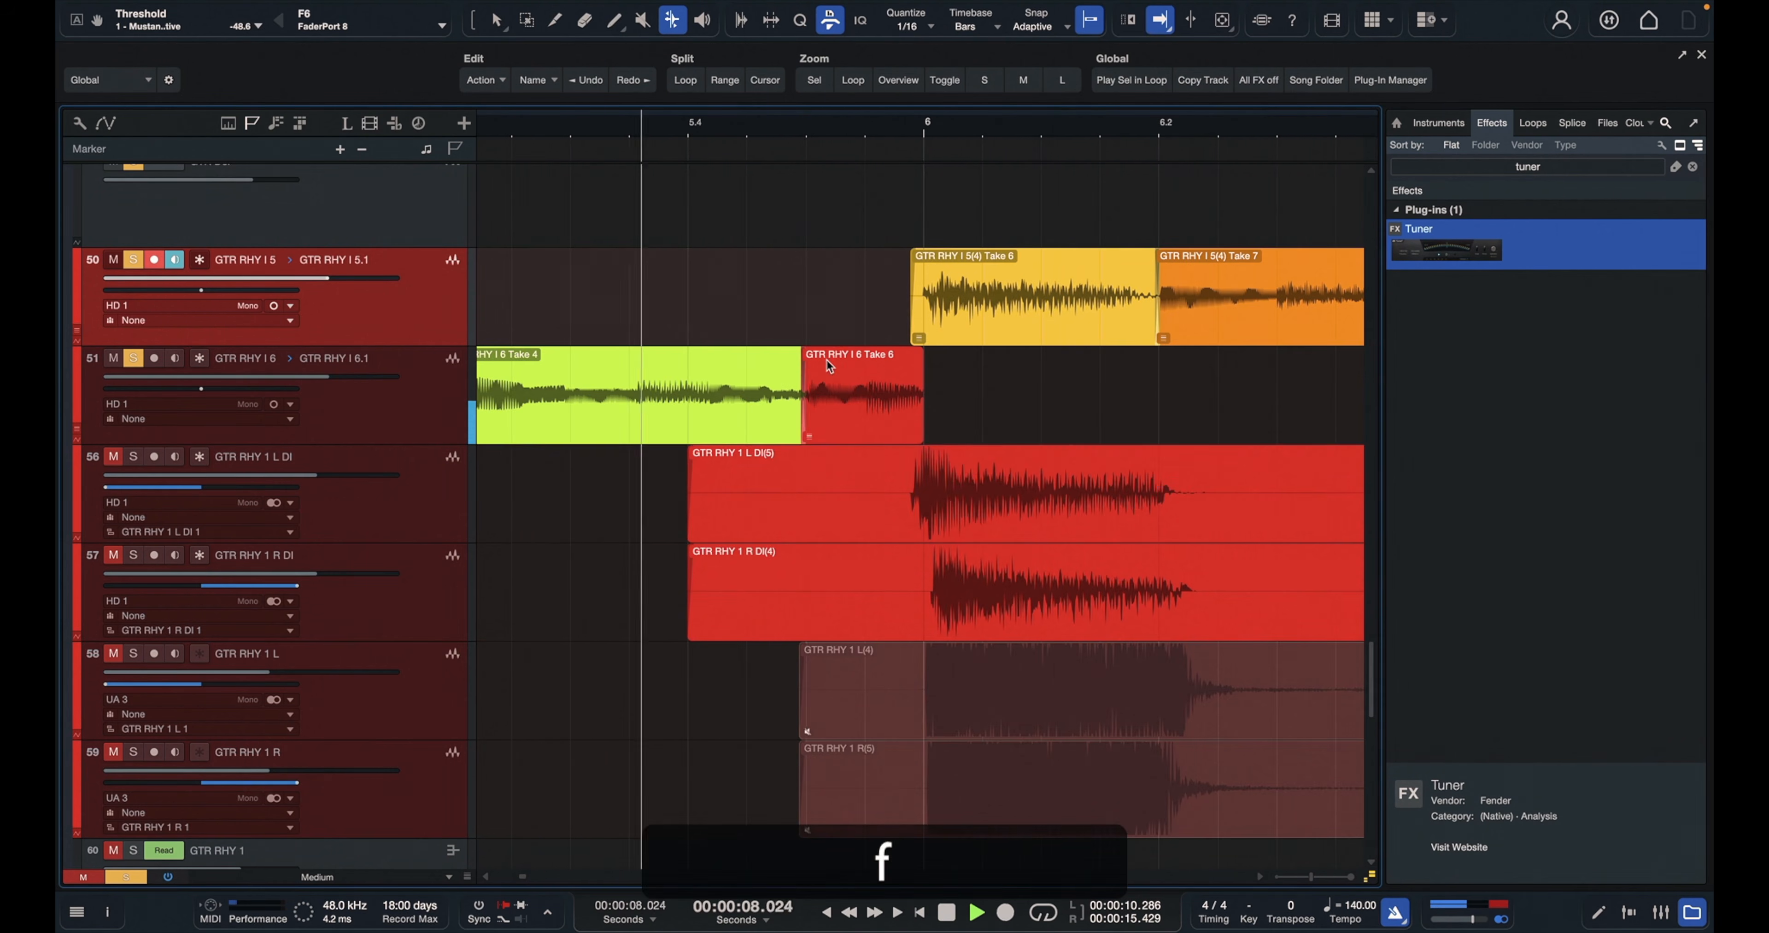
pyautogui.press('space')
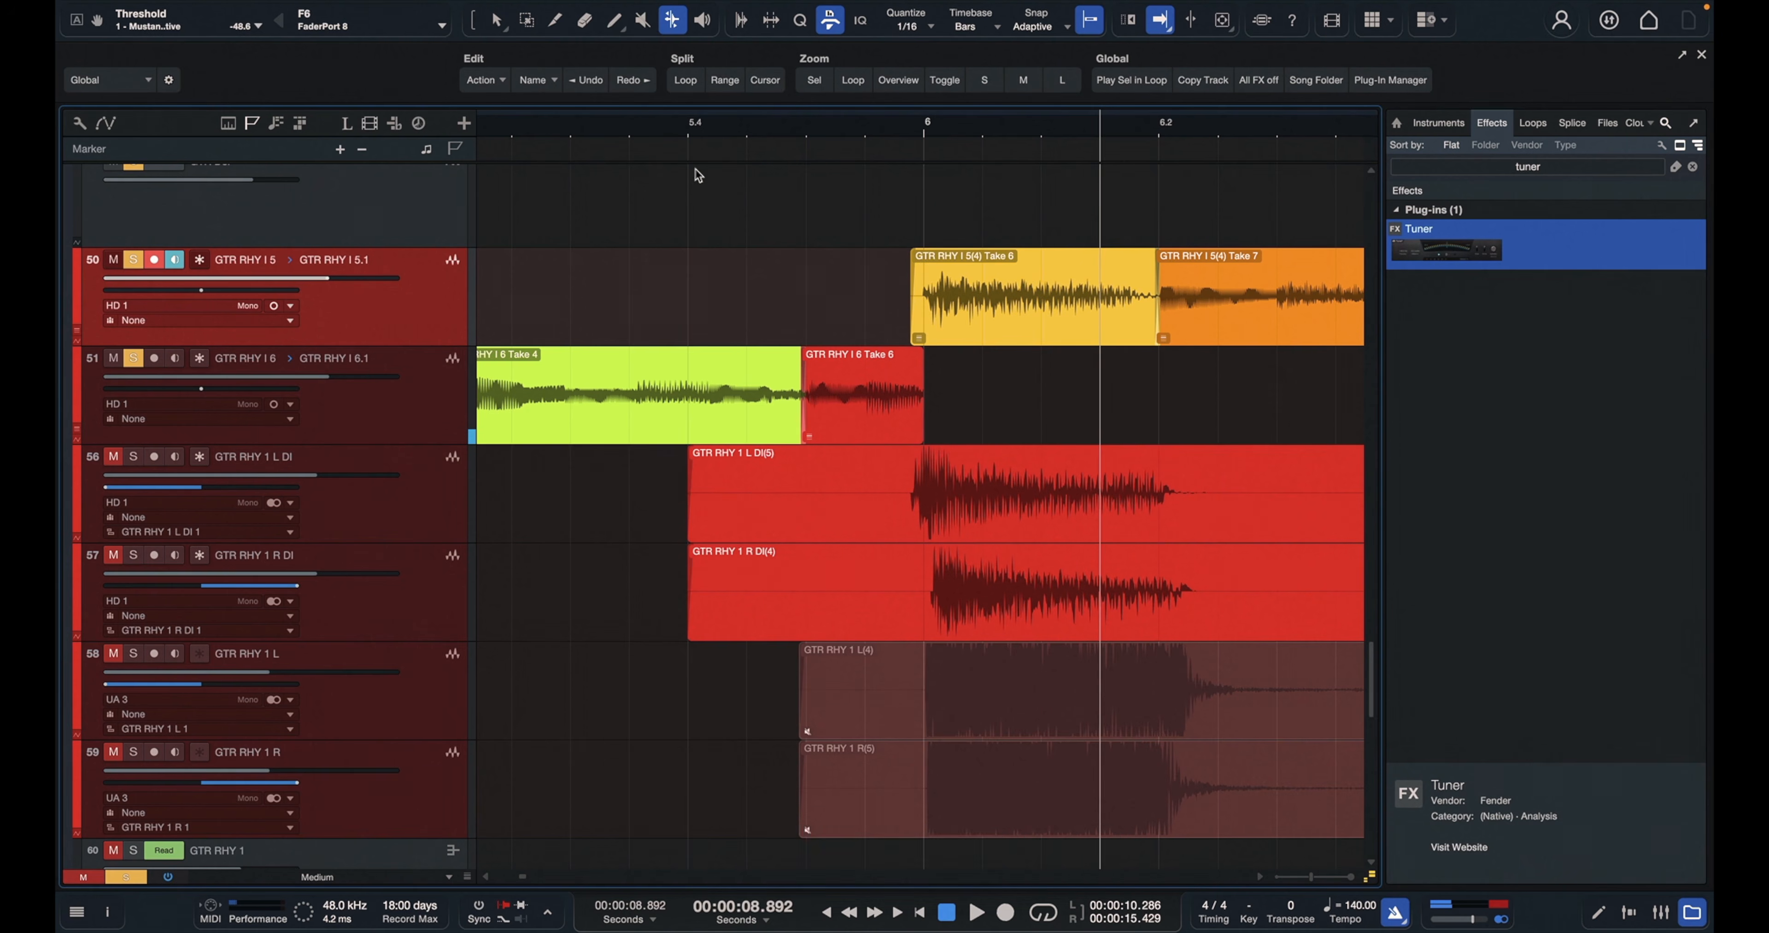
pyautogui.click(690, 122)
pyautogui.press('space')
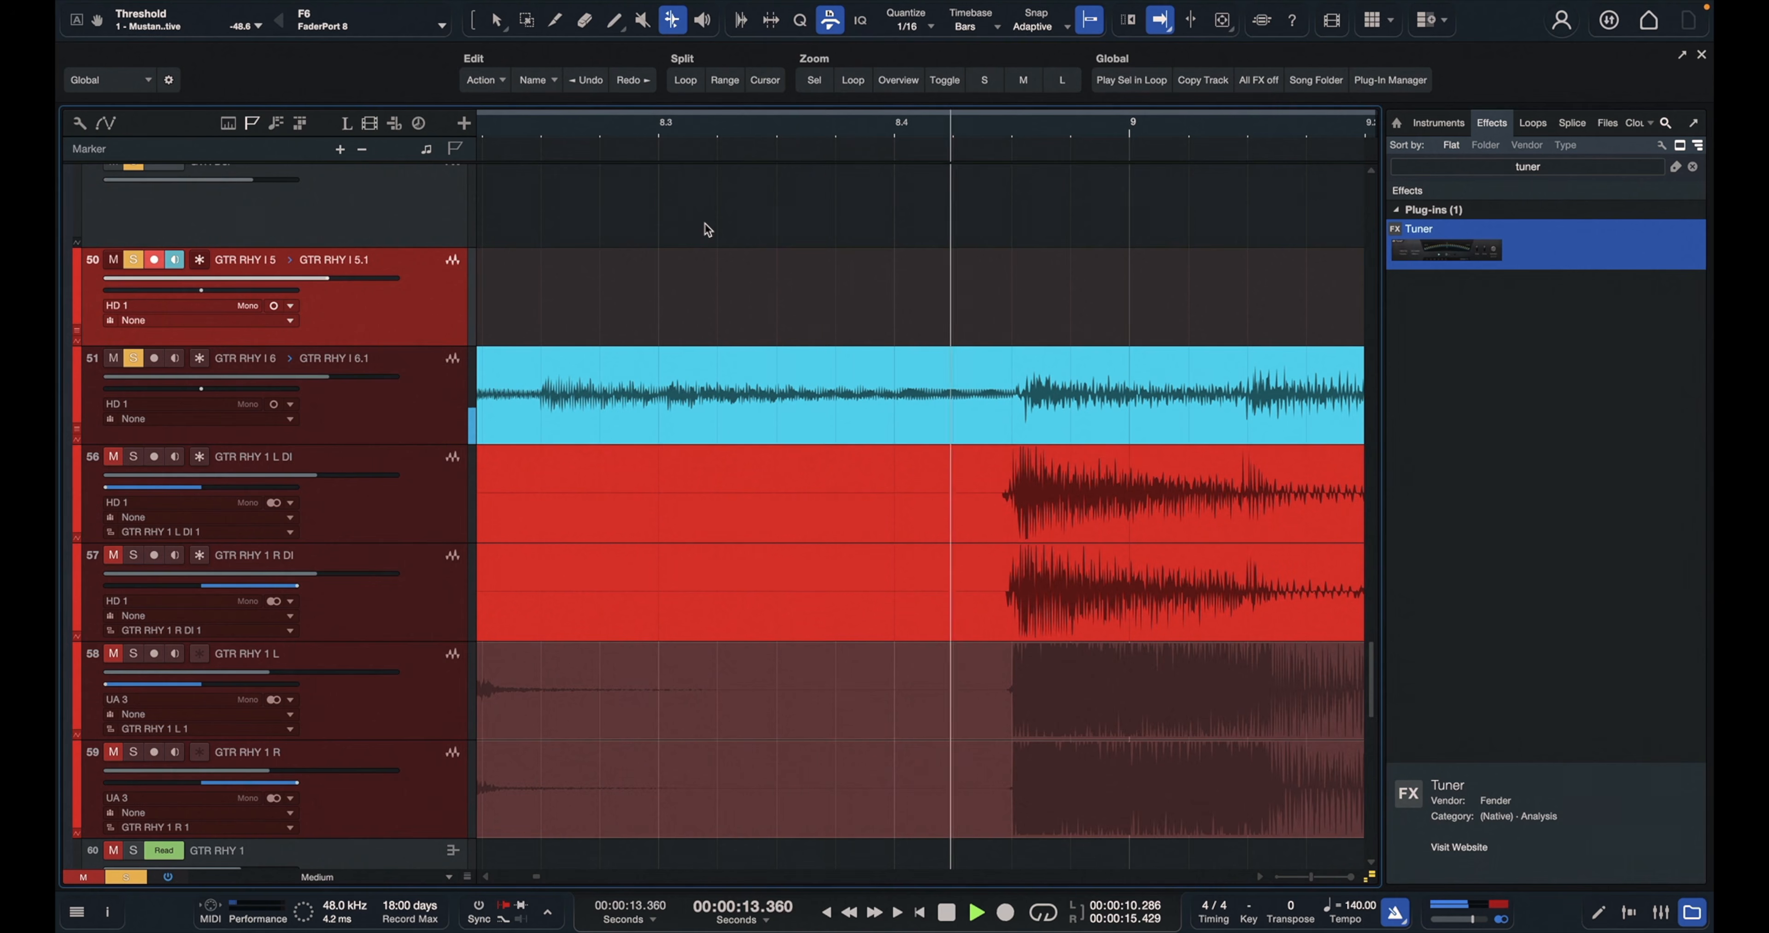
pyautogui.press('space')
# On track 51, bend the first note of GTR RHY I 6(2) Take 5 onto beat 9.3 and move its edit point just before the note
pyautogui.click(555, 408)
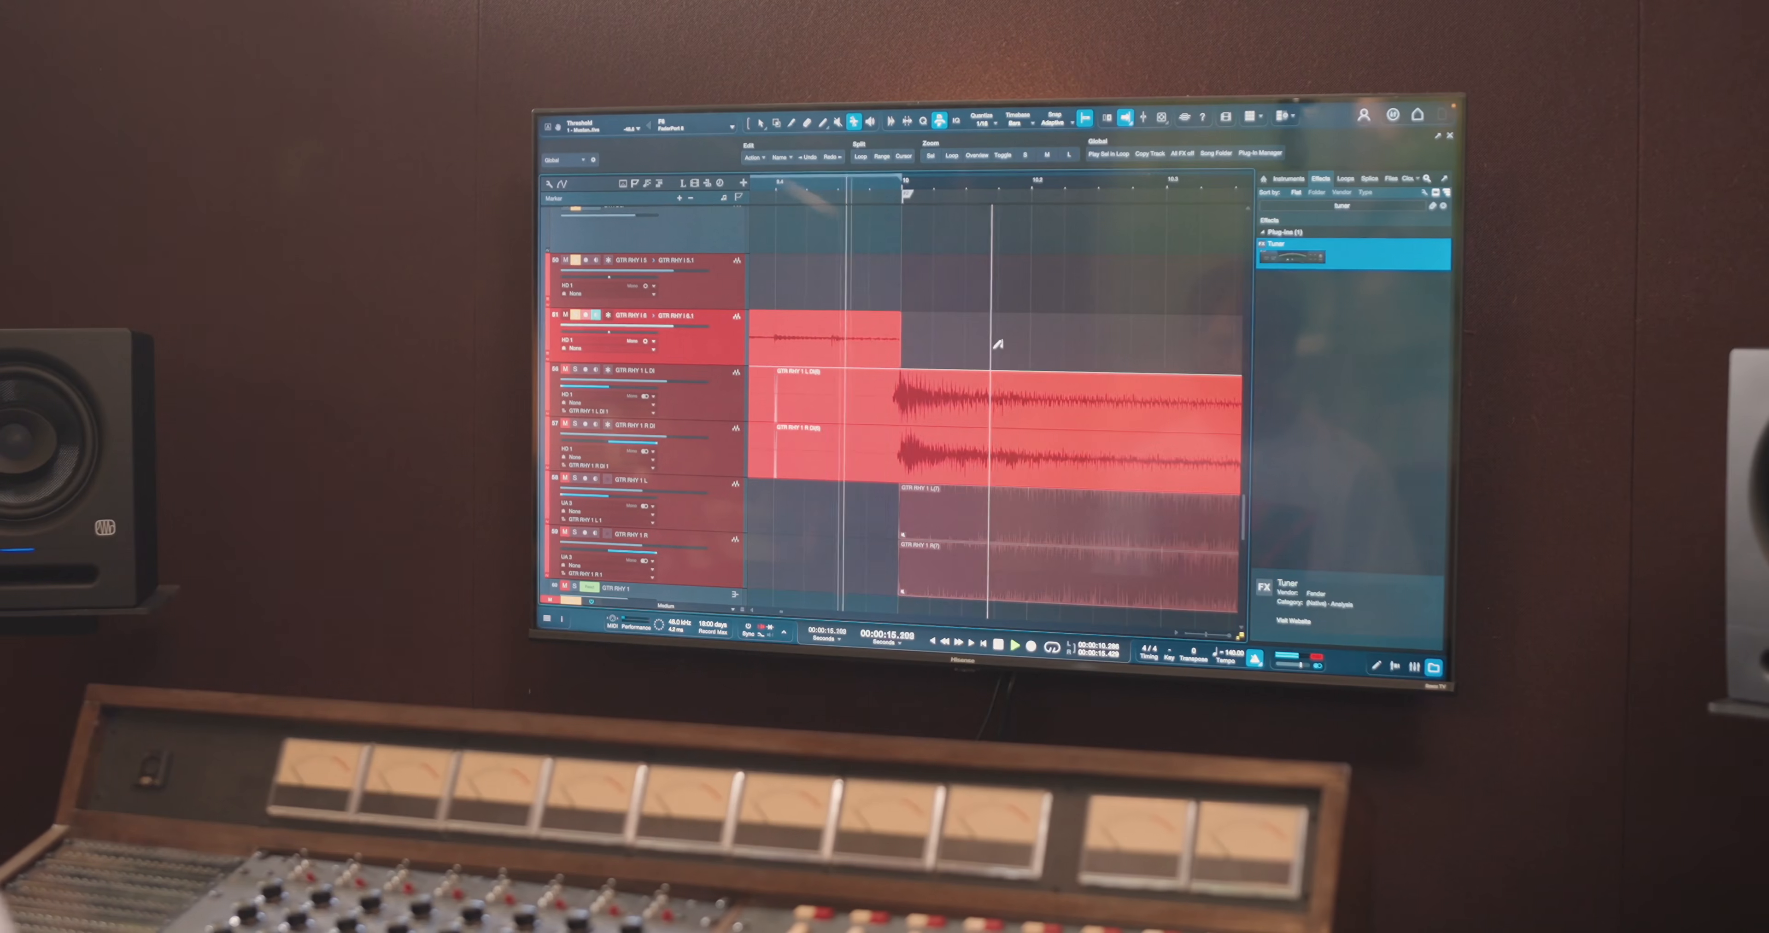
pyautogui.hscroll(-5, 994, 340)
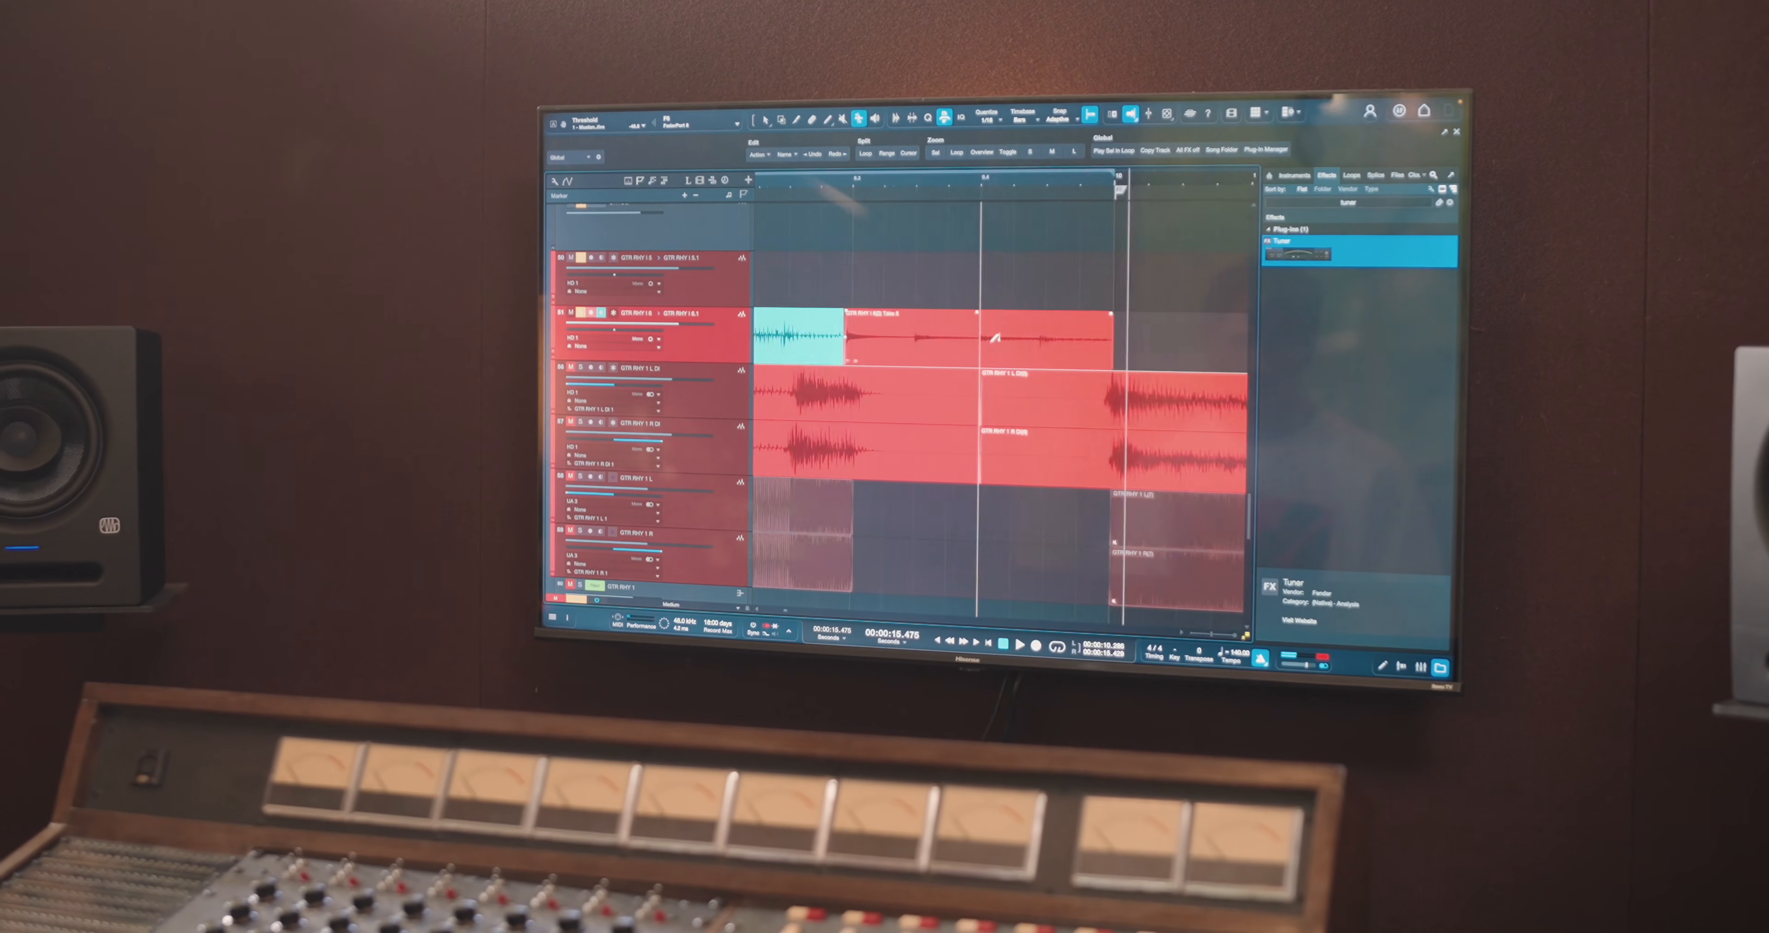
pyautogui.click(942, 179)
pyautogui.press('e')
pyautogui.press('e')
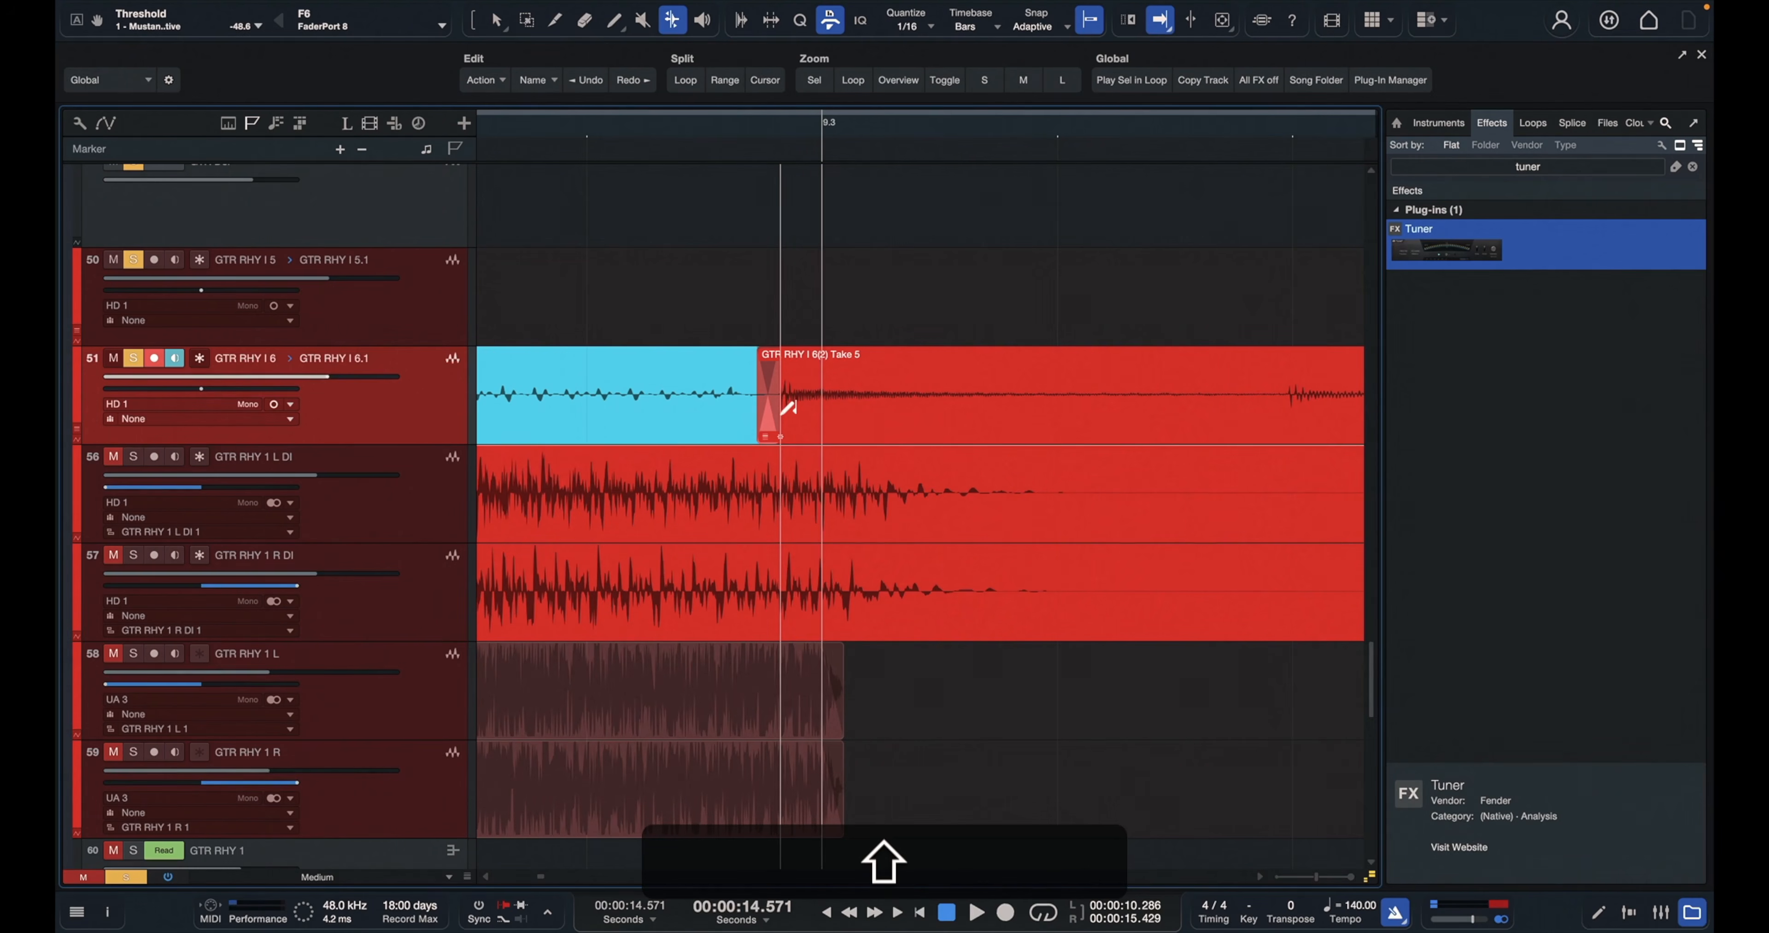
pyautogui.moveTo(783, 421)
pyautogui.mouseDown()
pyautogui.moveTo(813, 421)
pyautogui.moveTo(783, 431)
pyautogui.mouseUp()
pyautogui.press('i')
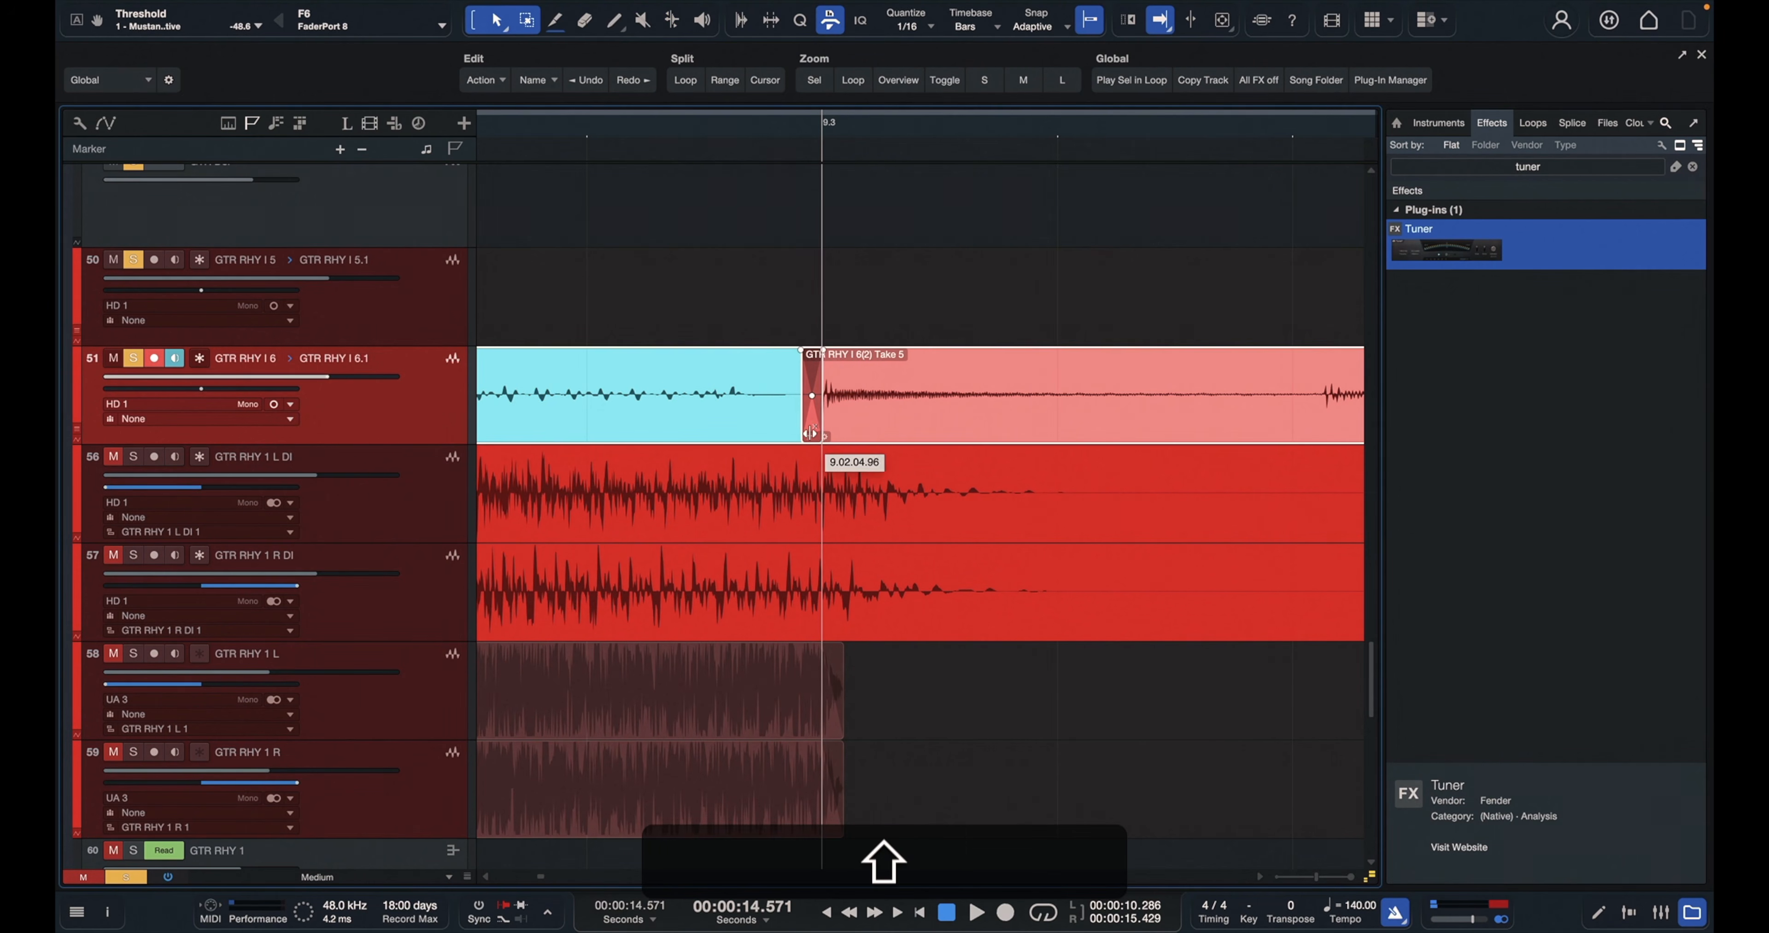
pyautogui.hotkey('shift', 'w')
pyautogui.press('w')
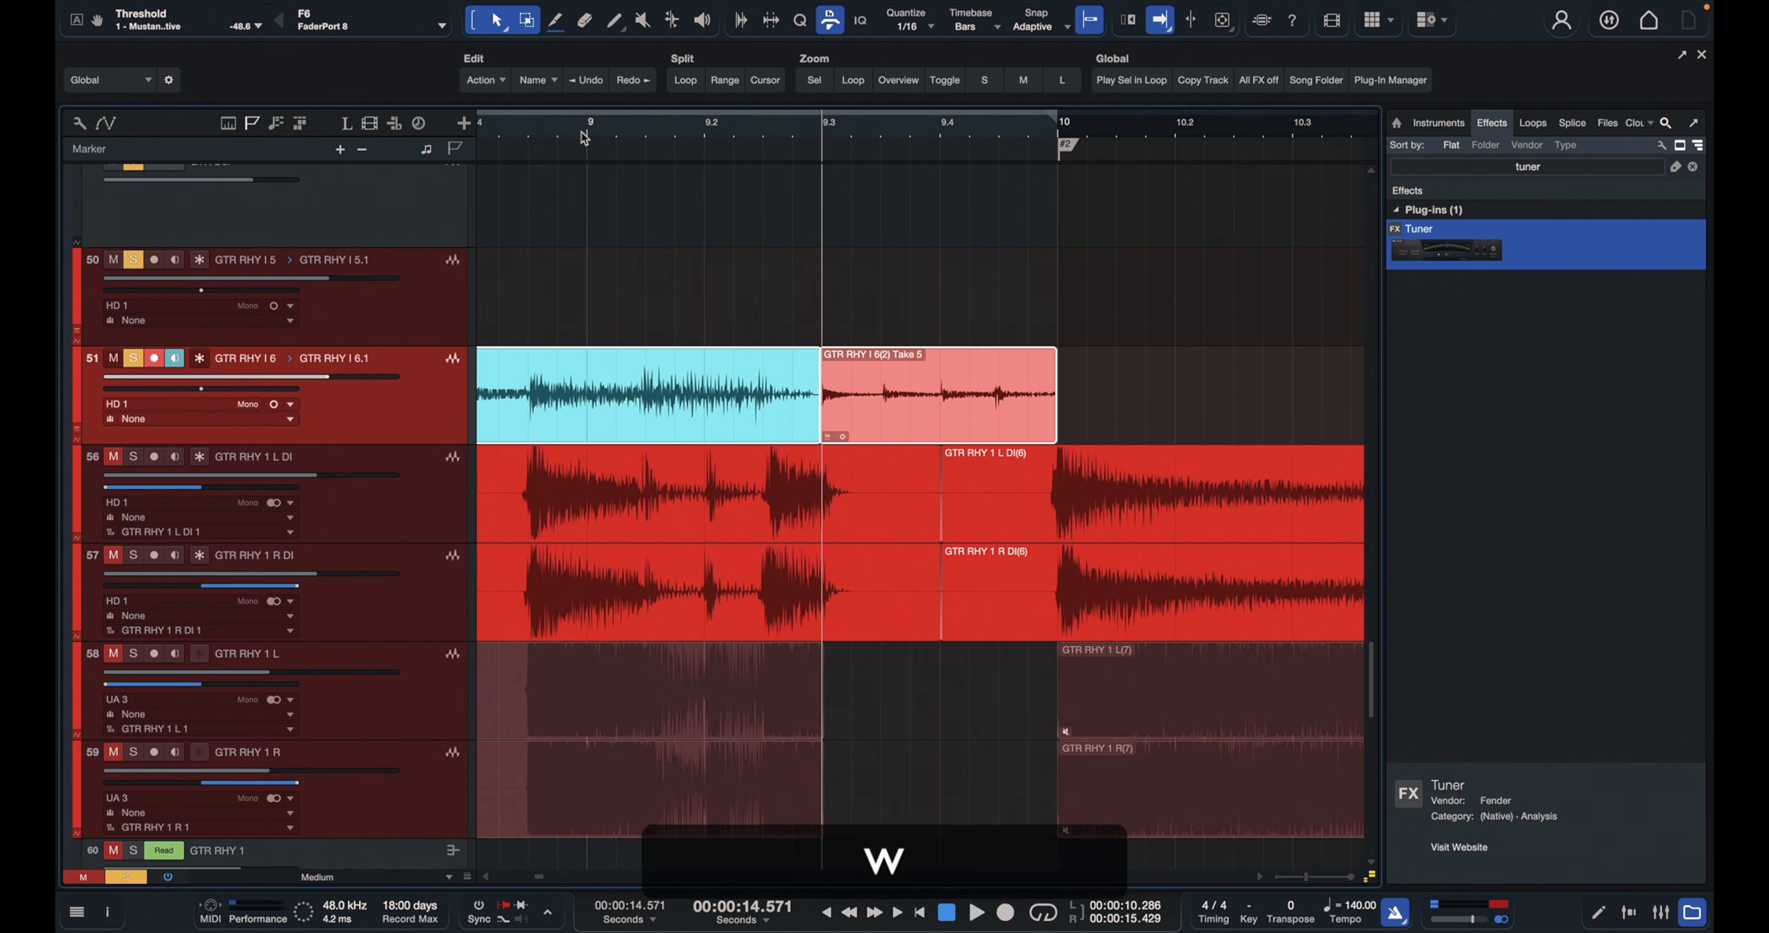
# Play back the transition into Take 5 on track 51, starting around bar 9
pyautogui.click(565, 131)
pyautogui.press('space')
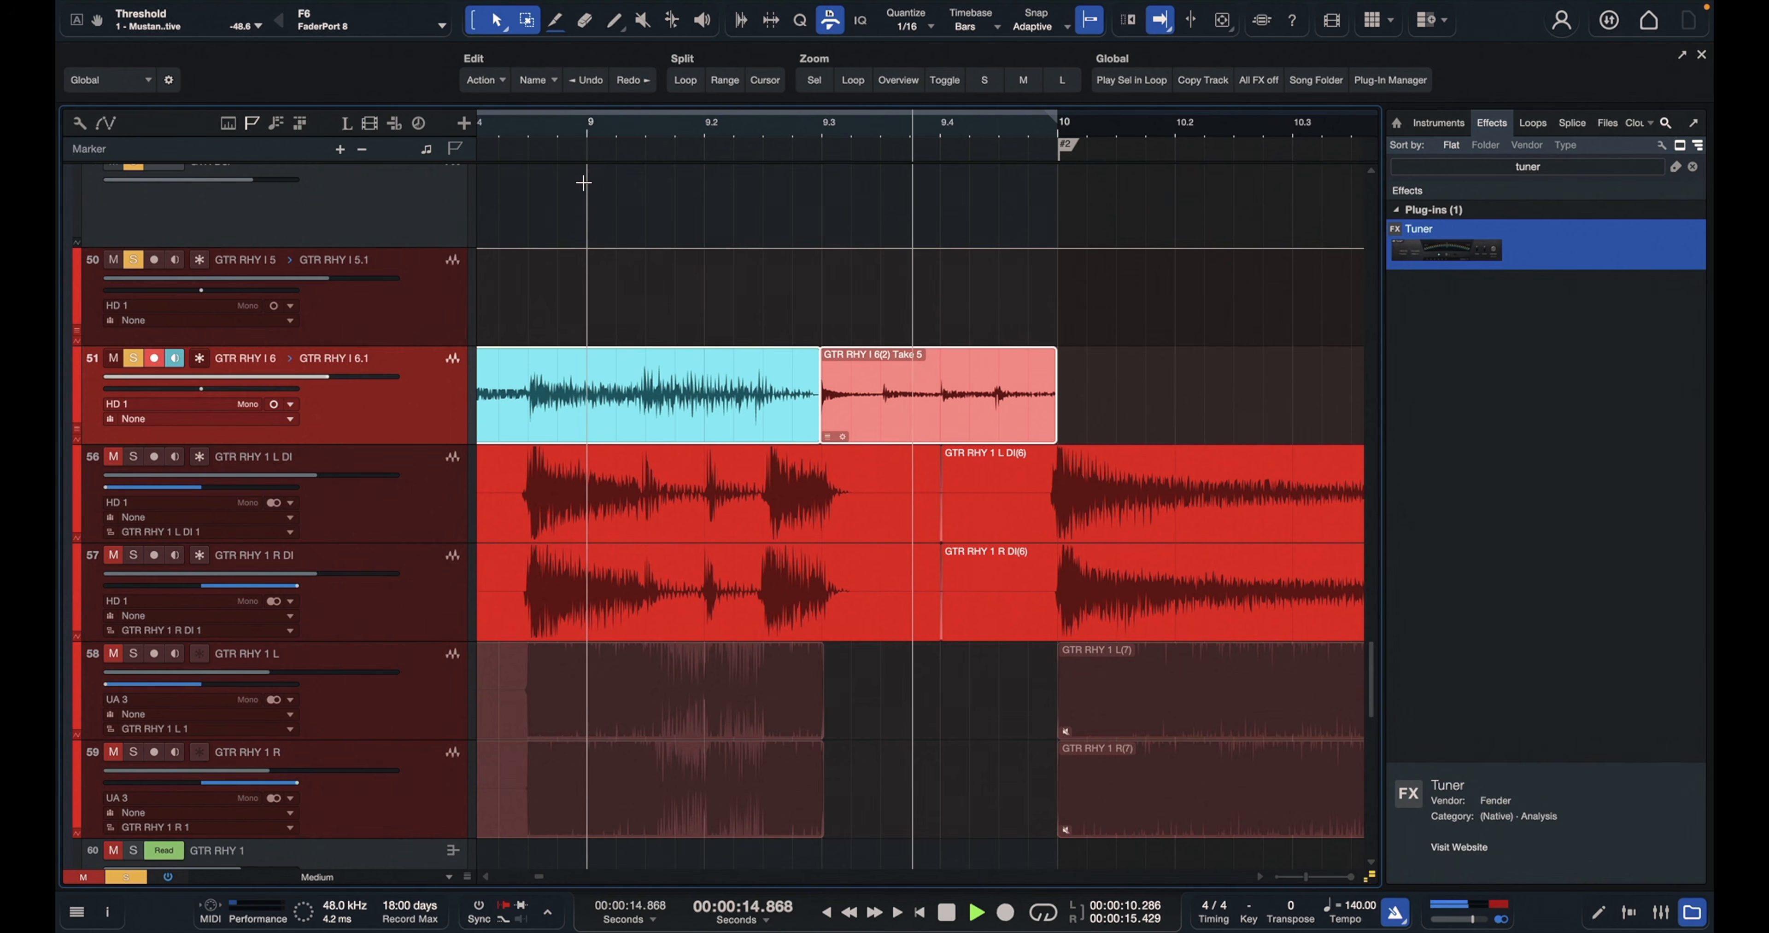
pyautogui.press('space')
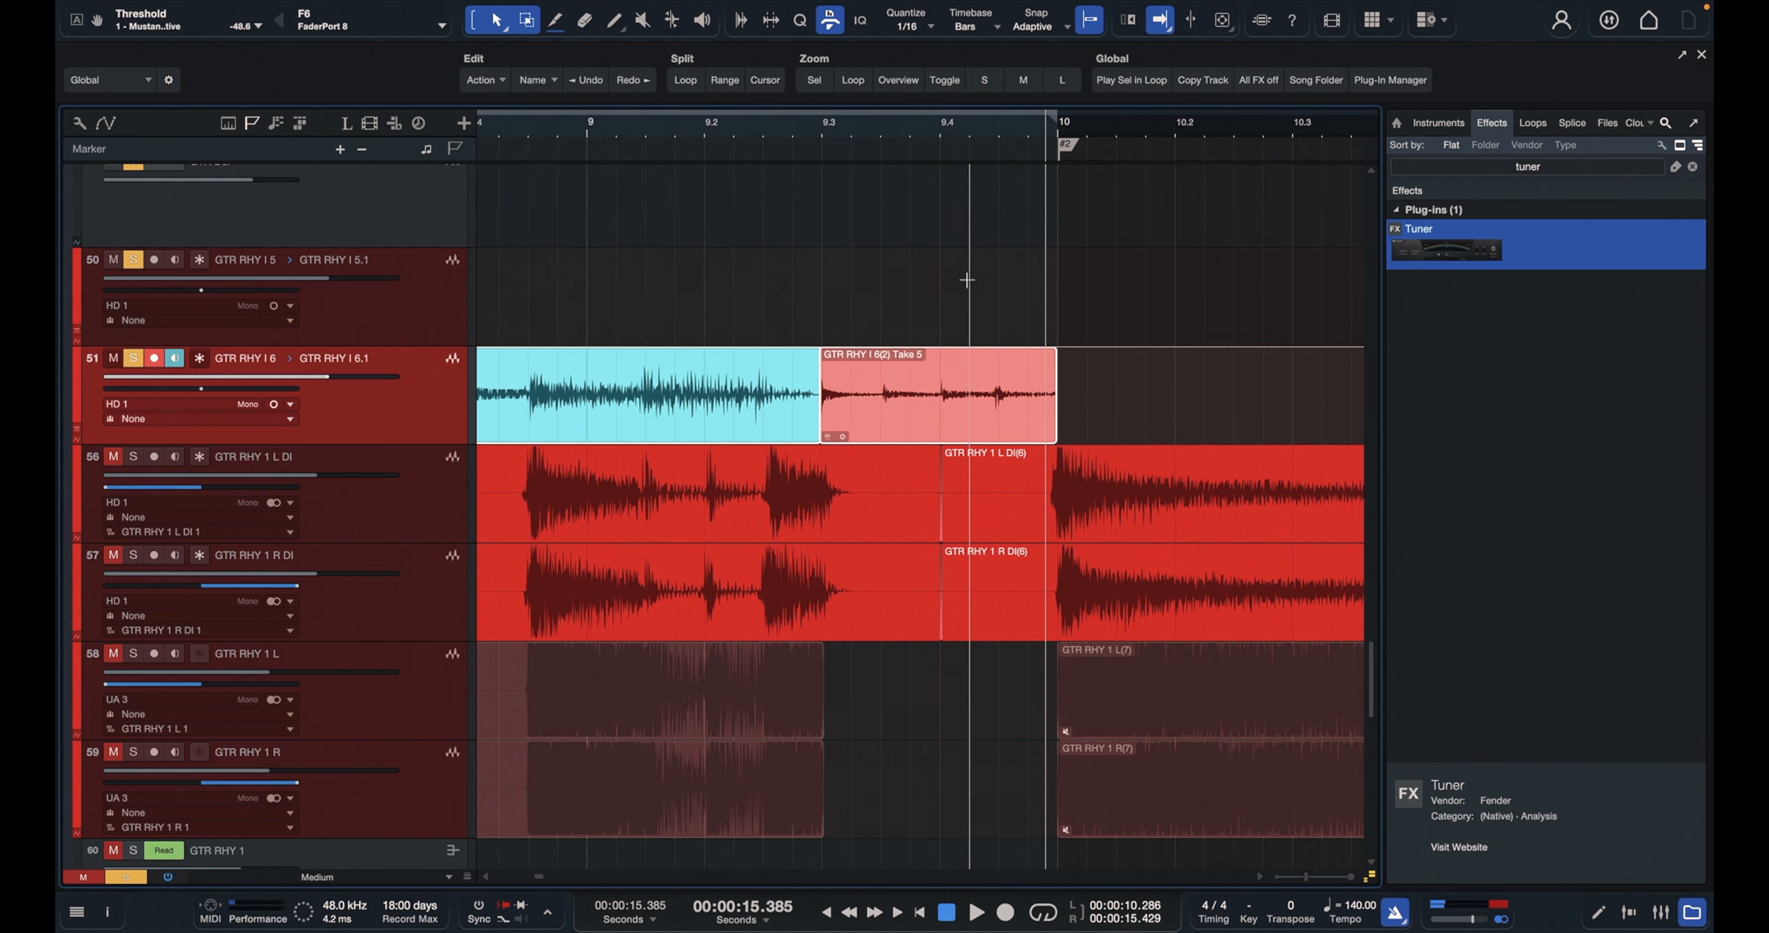
# Bend the note midway between beats 9.2 and 9.3 on track 51 slightly later onto the grid with the Bend tool
pyautogui.press('7')
pyautogui.click(764, 128)
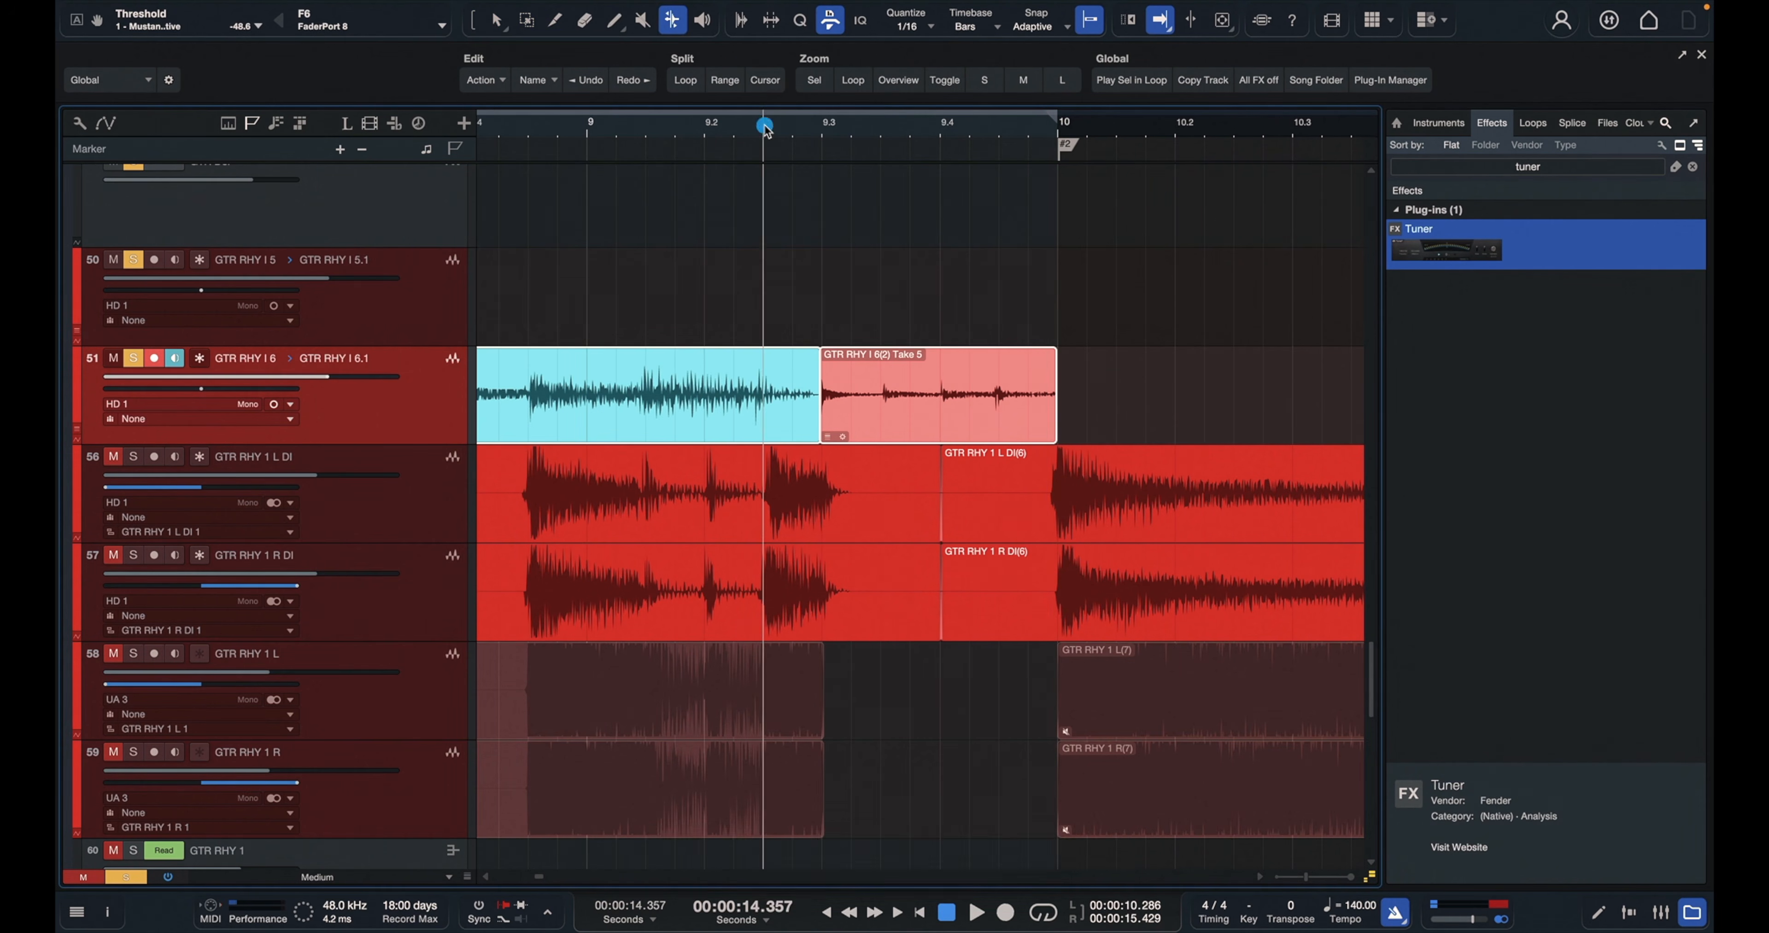
pyautogui.press('e')
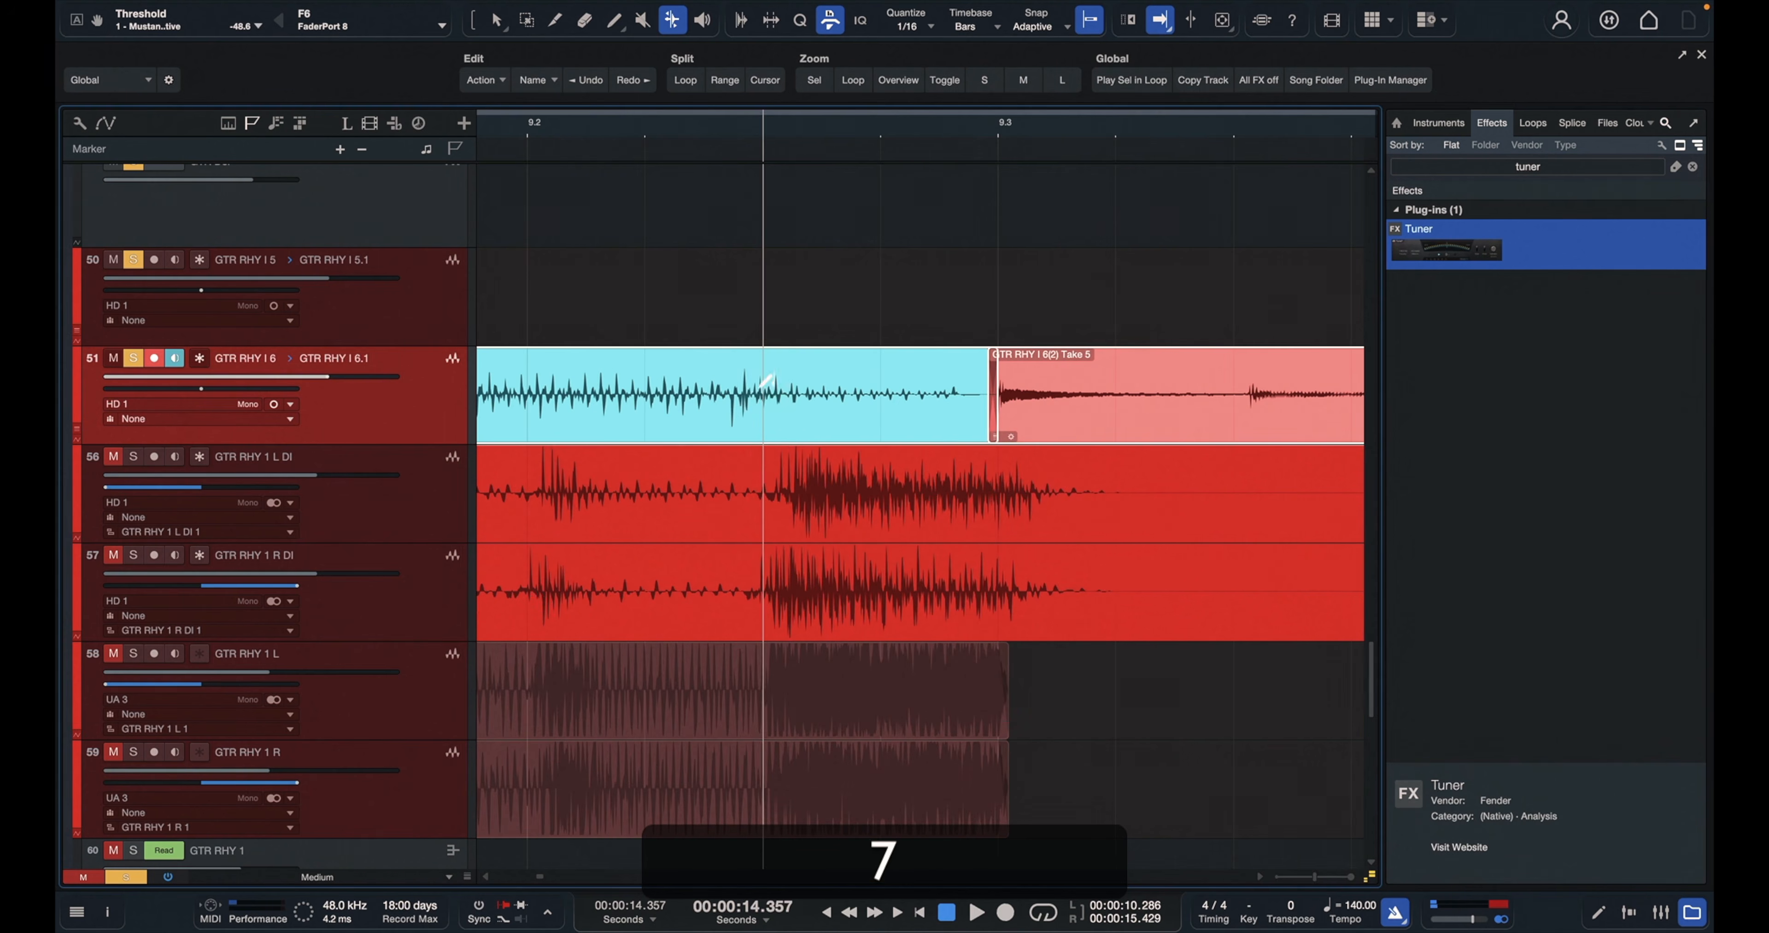
pyautogui.moveTo(731, 419); pyautogui.dragTo(754, 418)
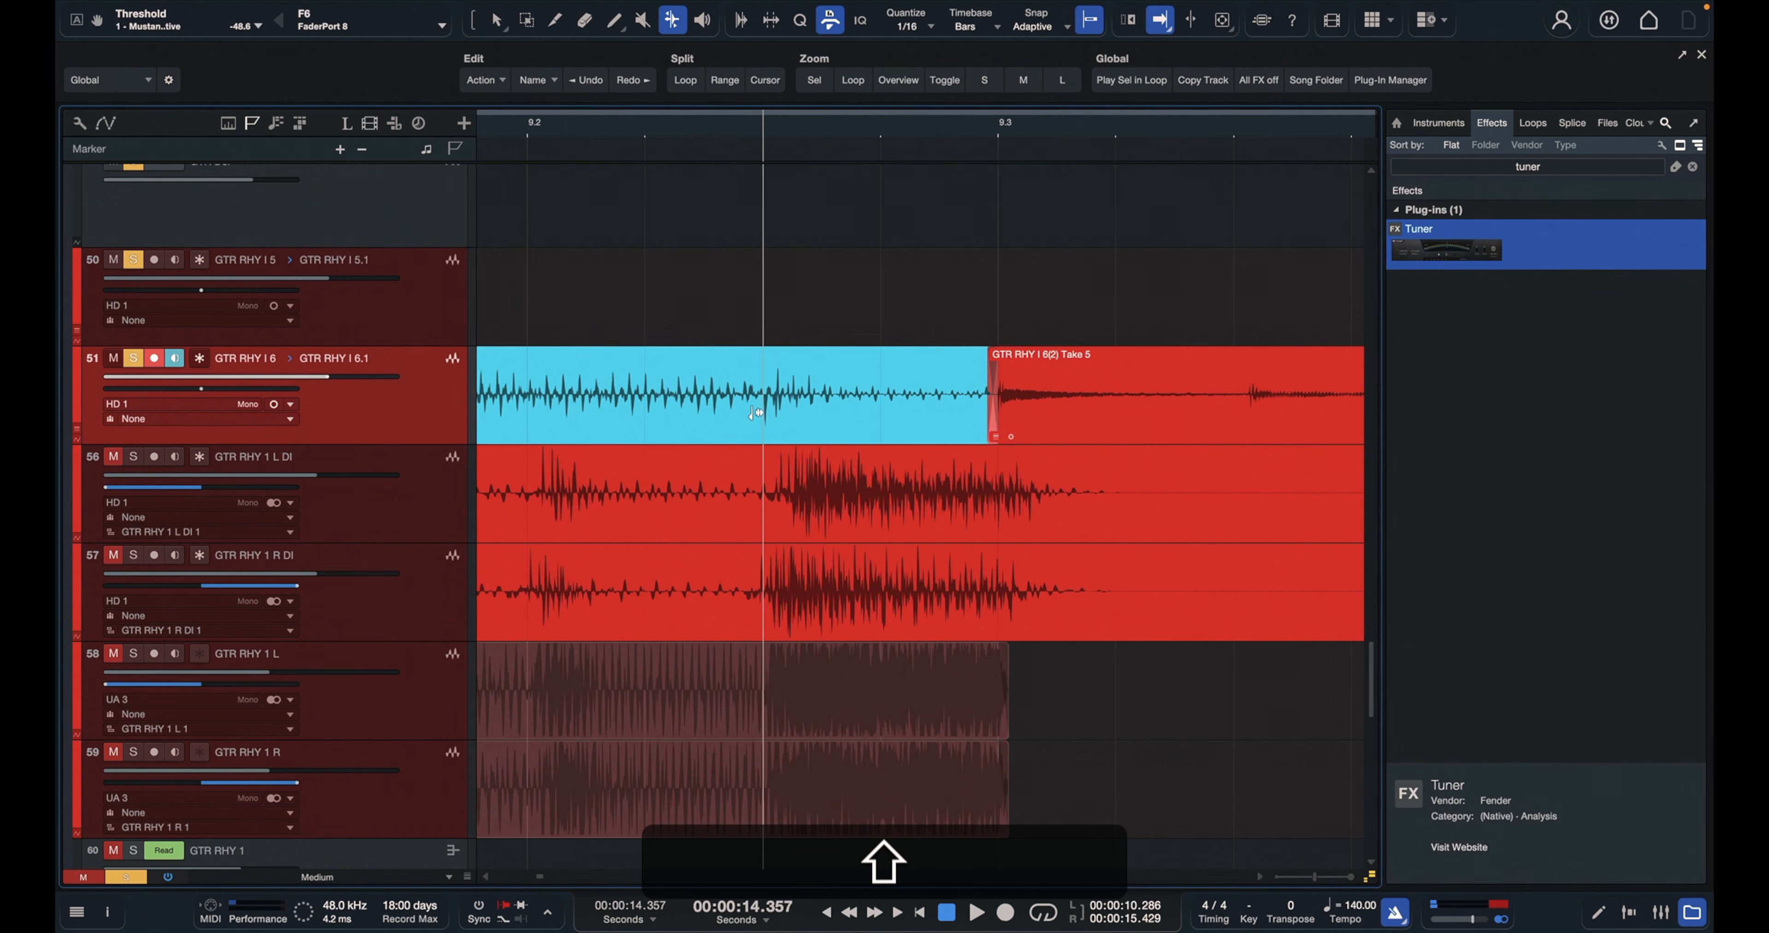
pyautogui.press('w')
pyautogui.press('w')
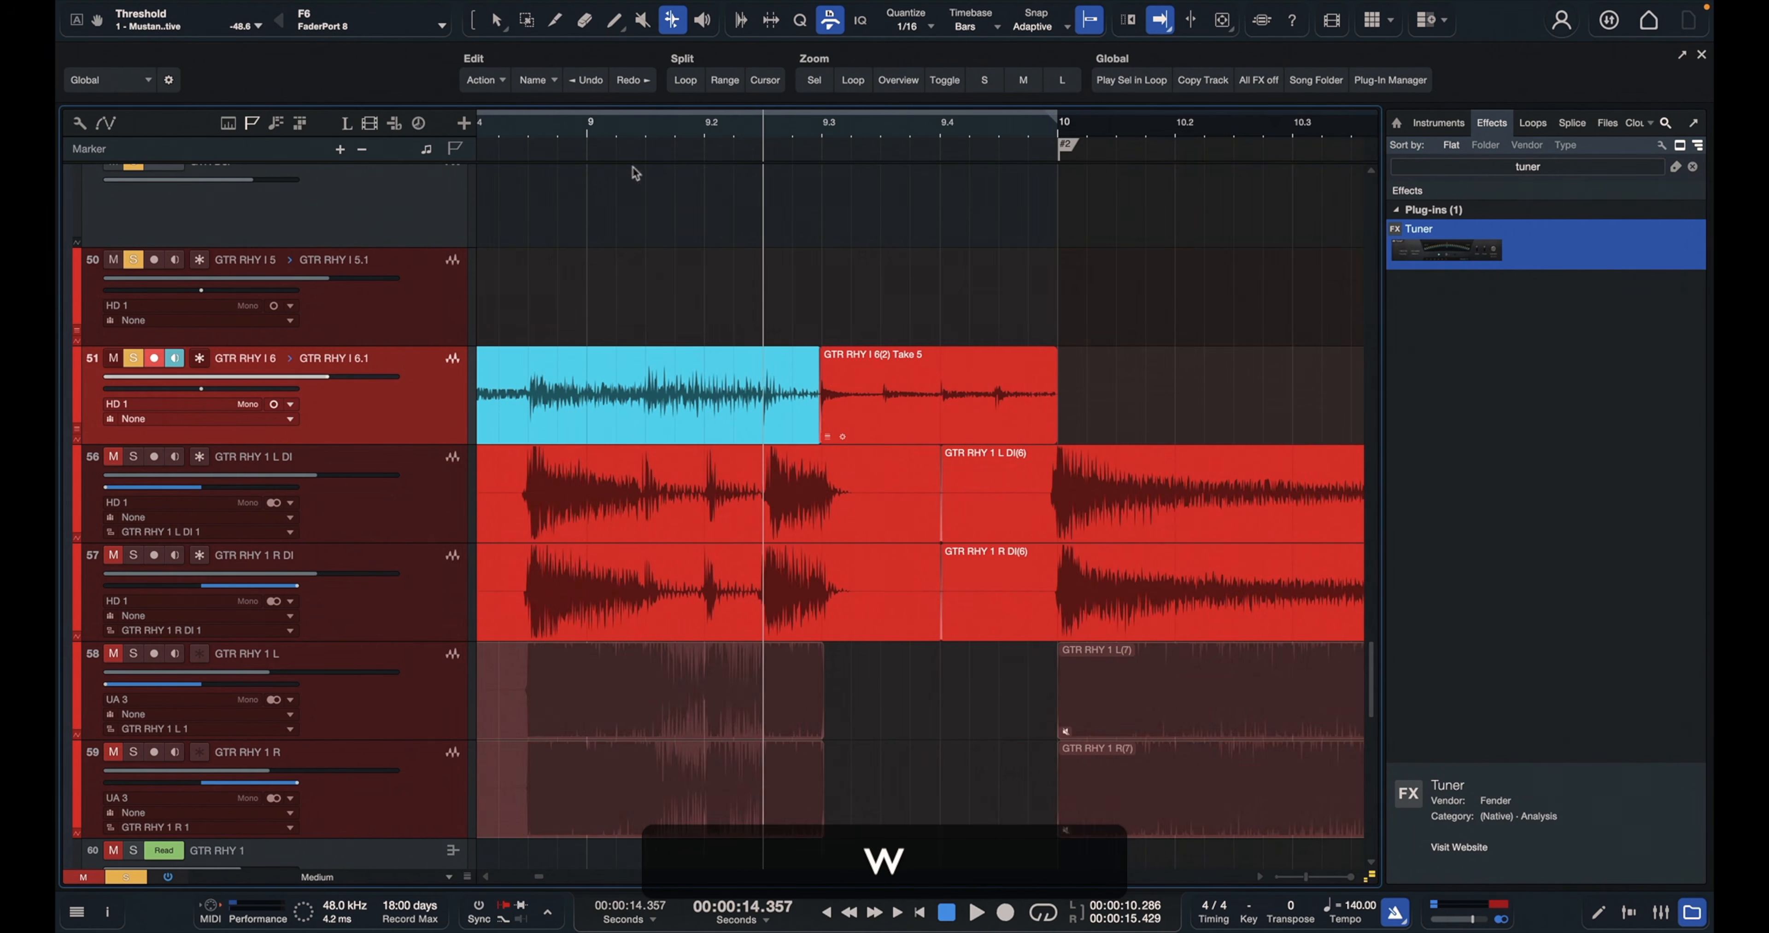
# Play back the corrected track 51 passage from before bar 9 into bar 10
pyautogui.click(525, 131)
pyautogui.press('space')
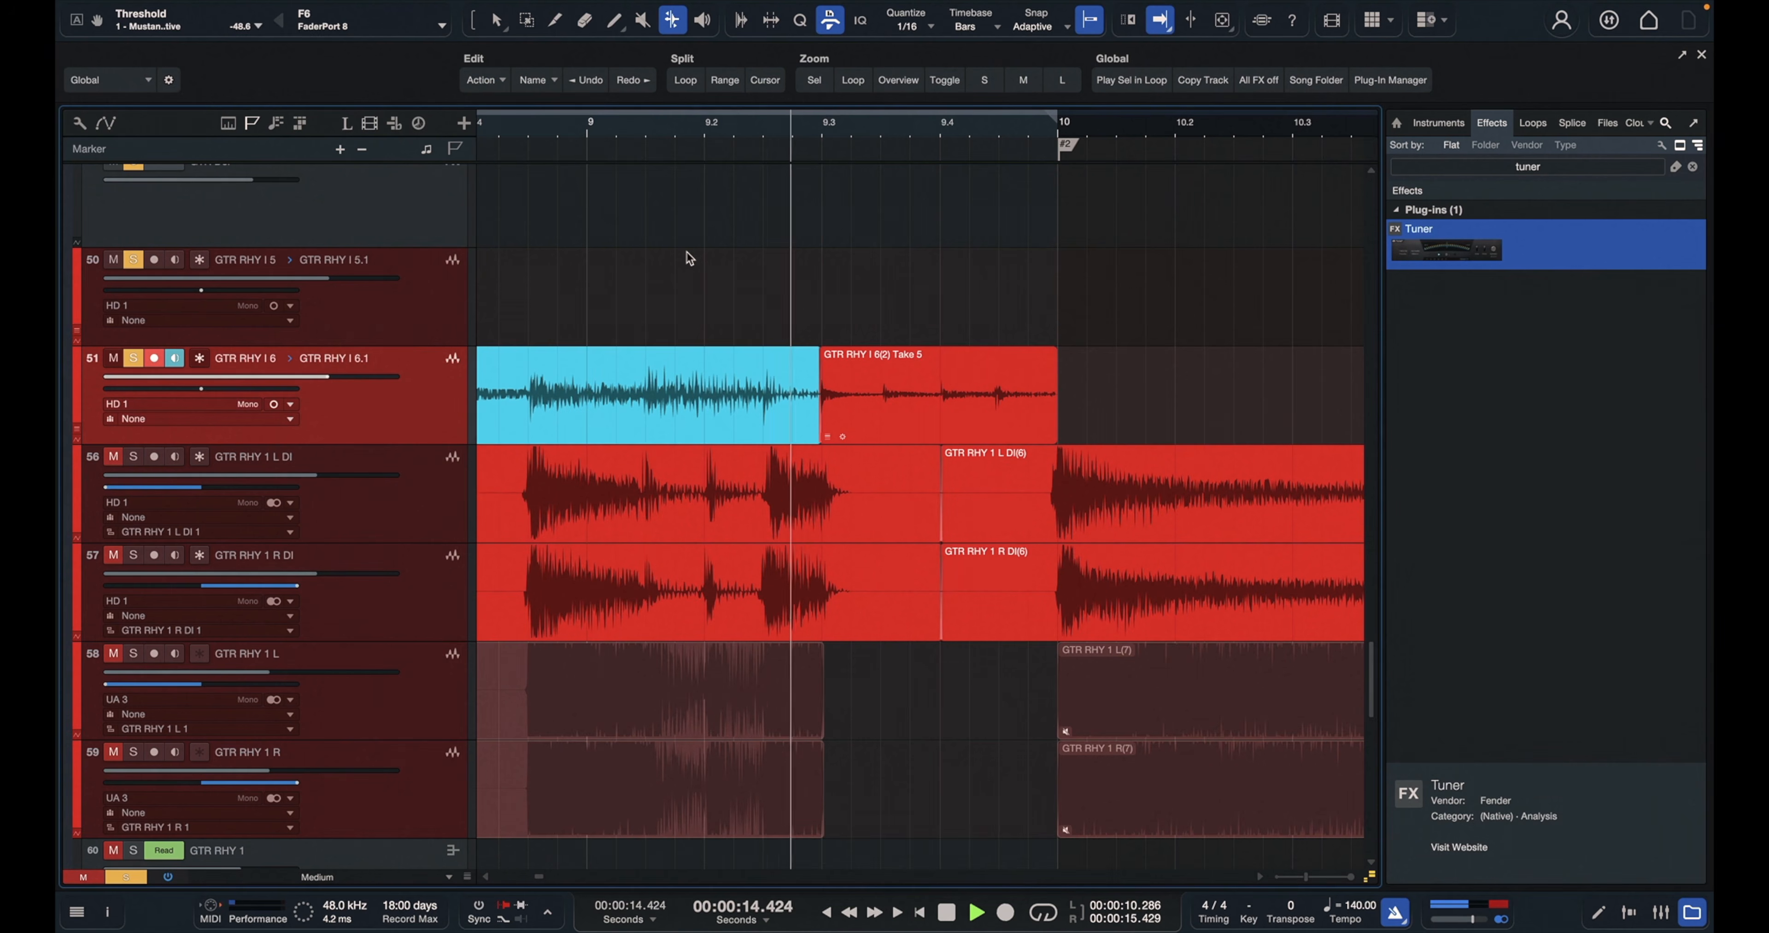
pyautogui.press('space')
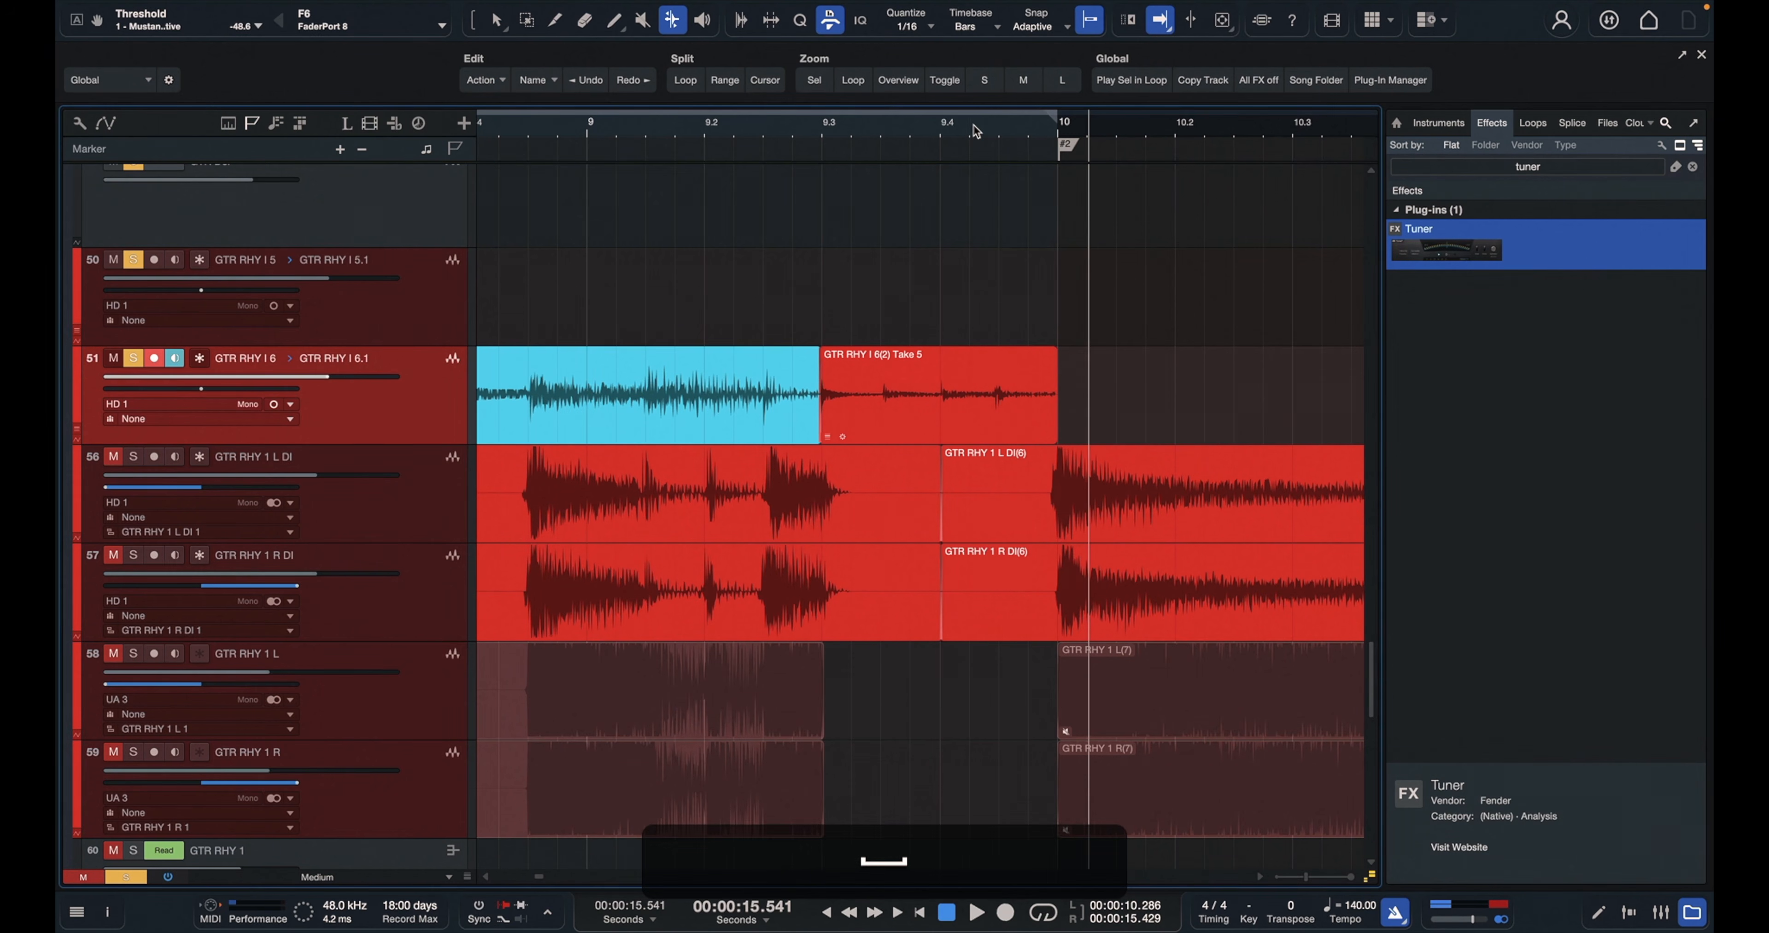
# Play back the edited rhythm guitar comp on tracks 50 and 51 through the transition into bar 10
pyautogui.click(995, 128)
pyautogui.press('3')
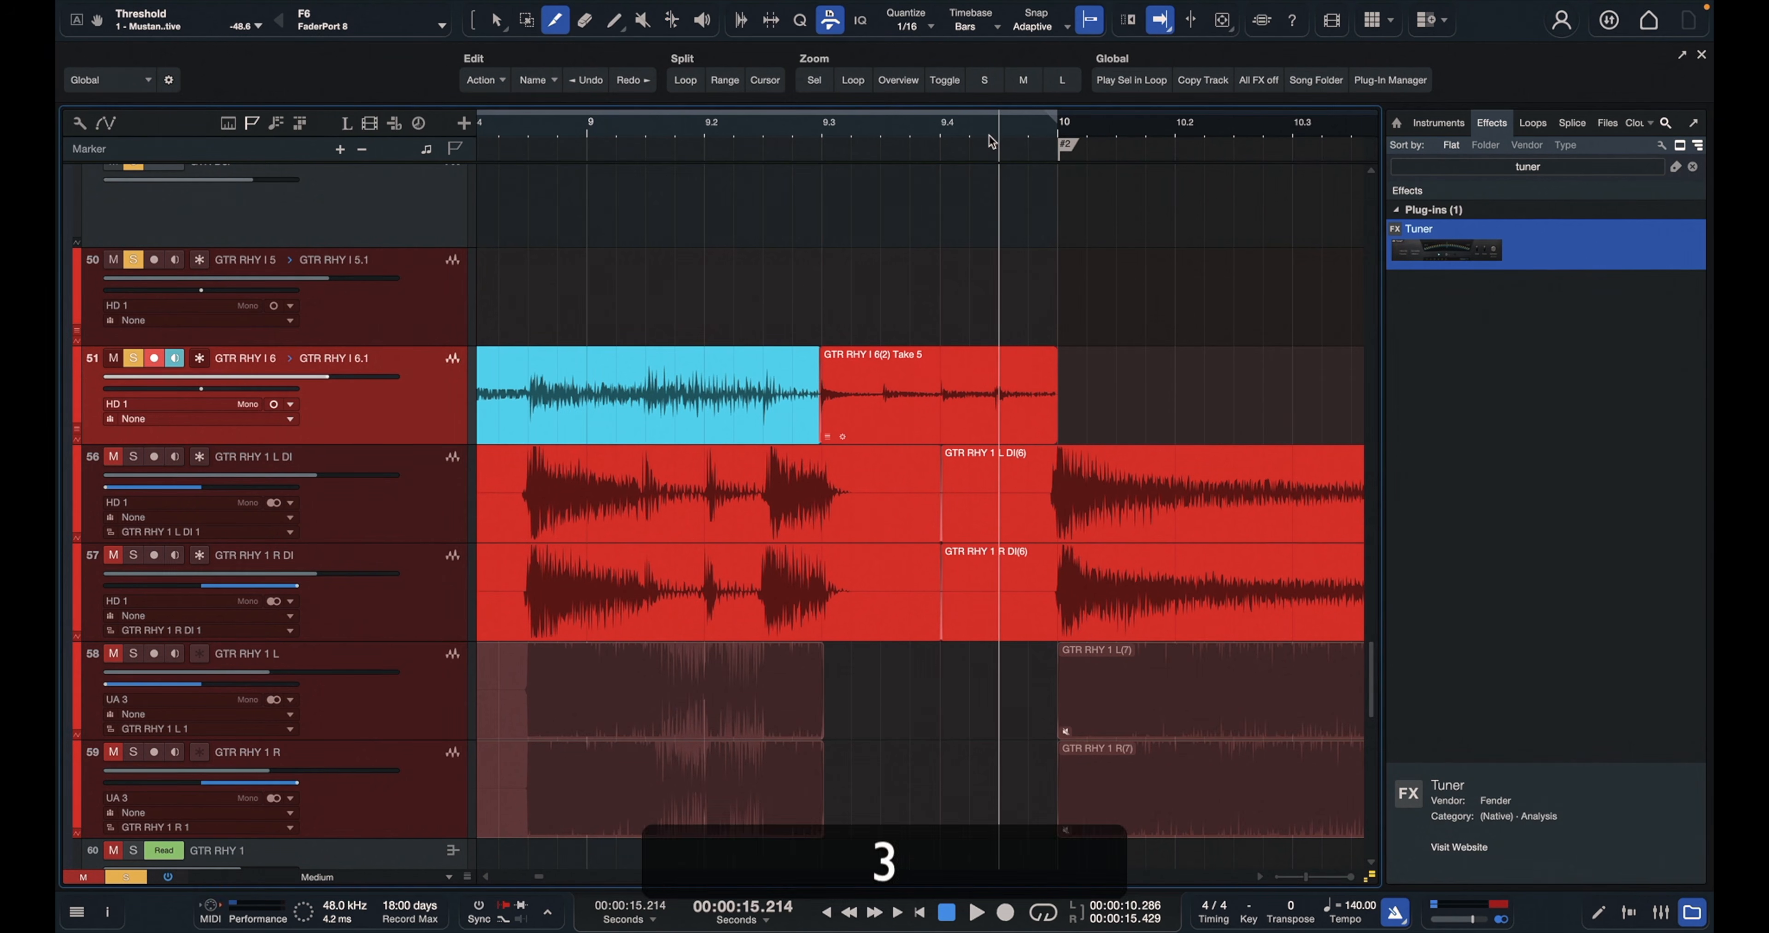
pyautogui.press('e')
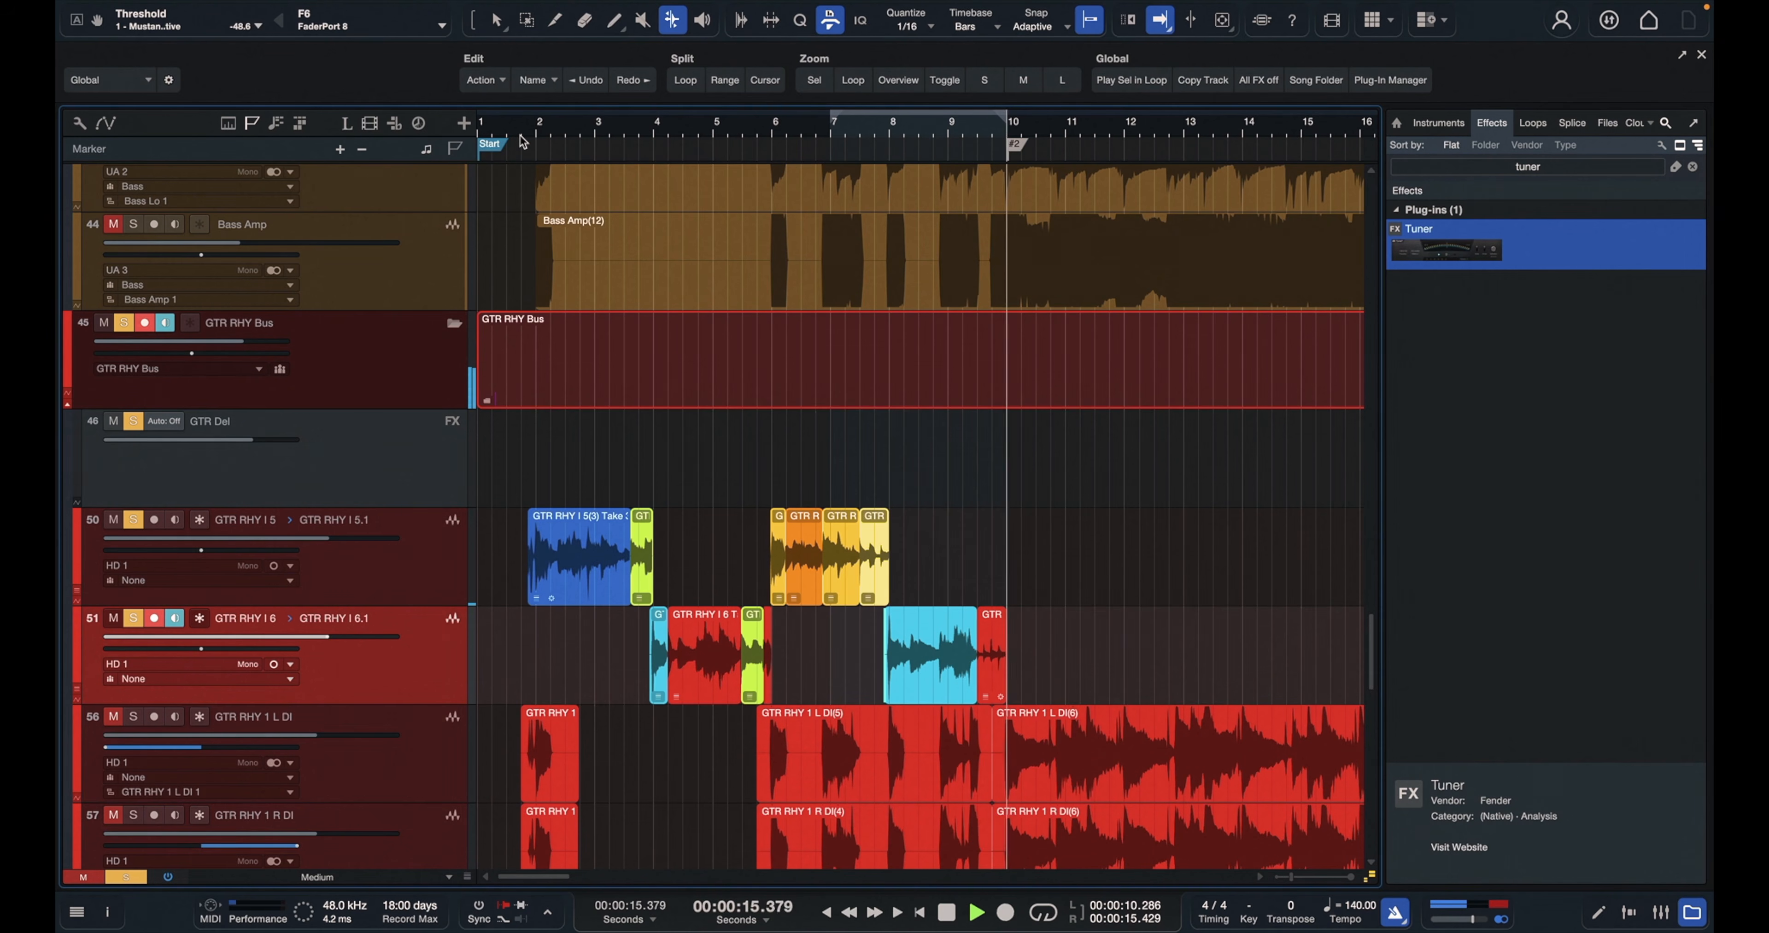
pyautogui.press('space')
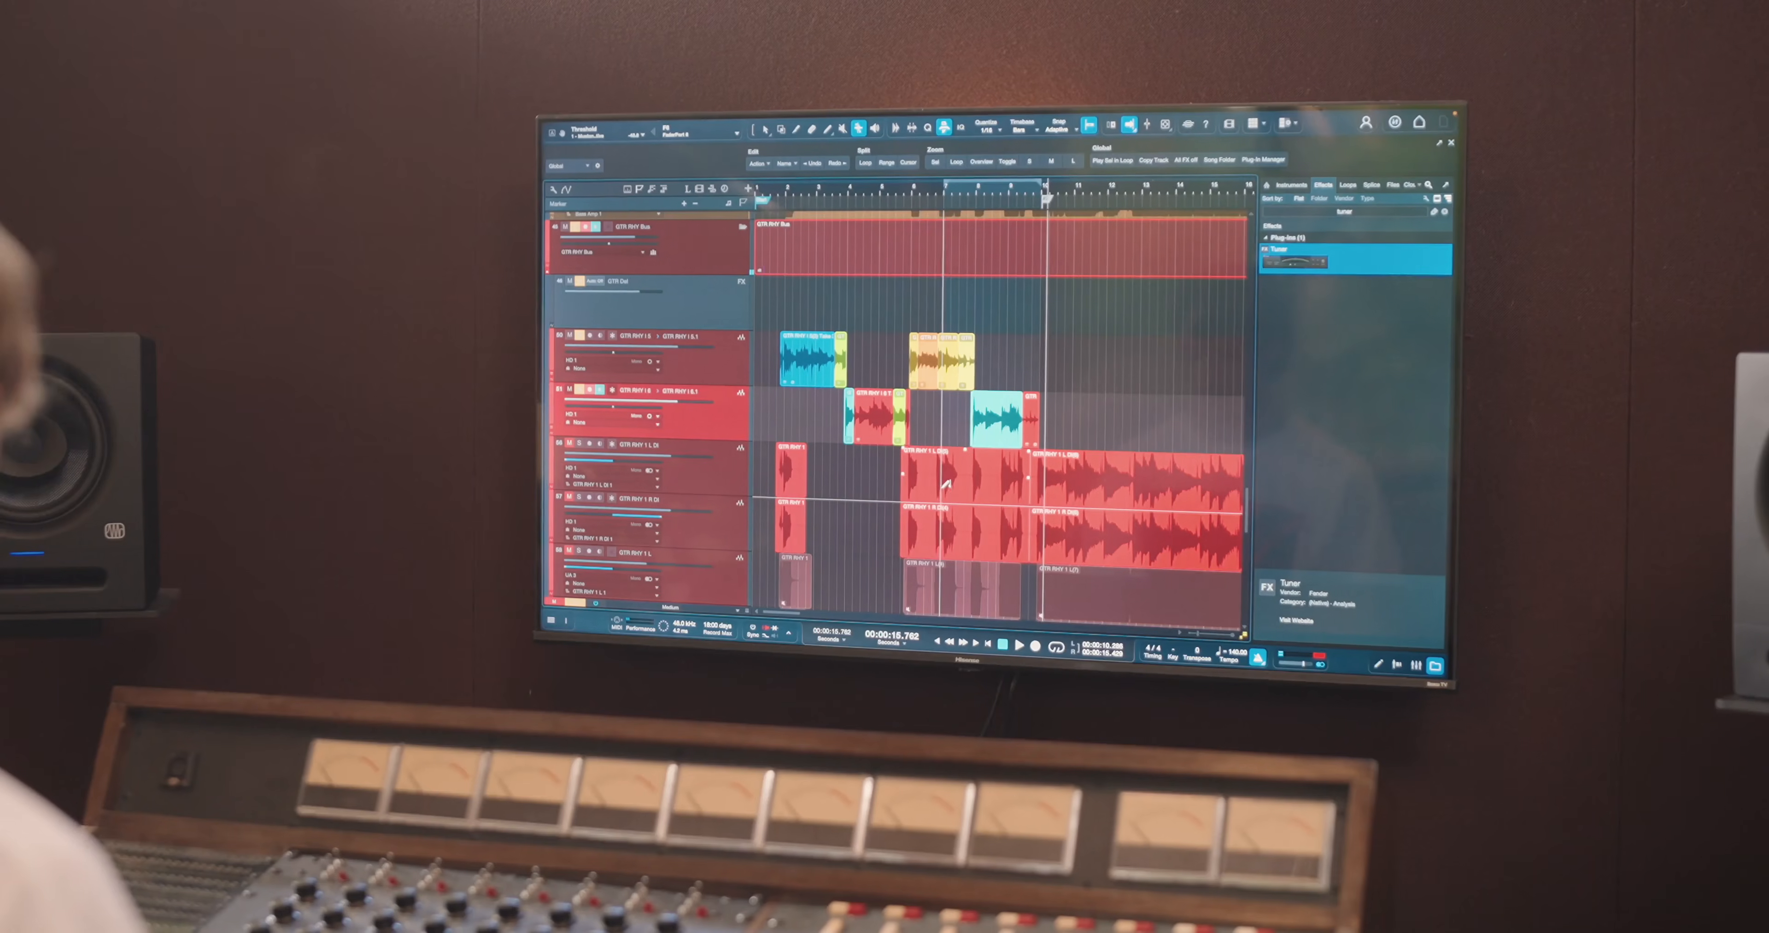
# Split the GTR RHY 1 L DI(2) and R DI(2) clips a sixteenth after beat 2.2 and delete their silent tails
pyautogui.press('e')
pyautogui.press('e')
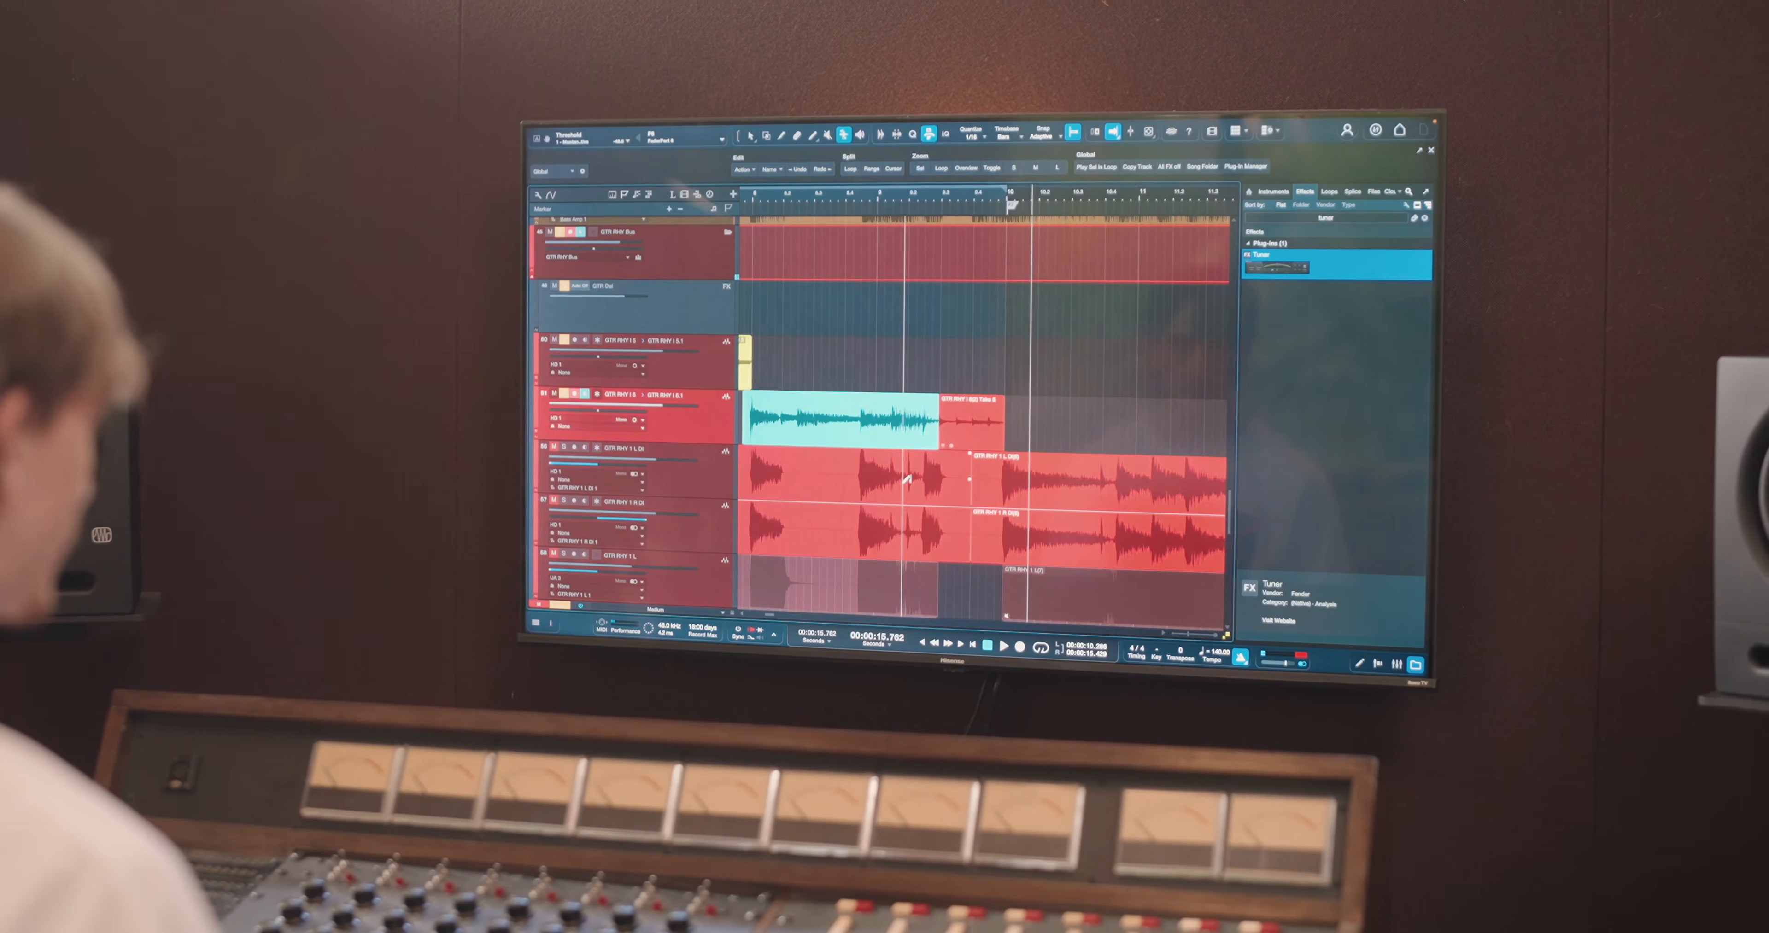
pyautogui.scroll(-3, 912, 476)
pyautogui.hscroll(-10, 893, 466)
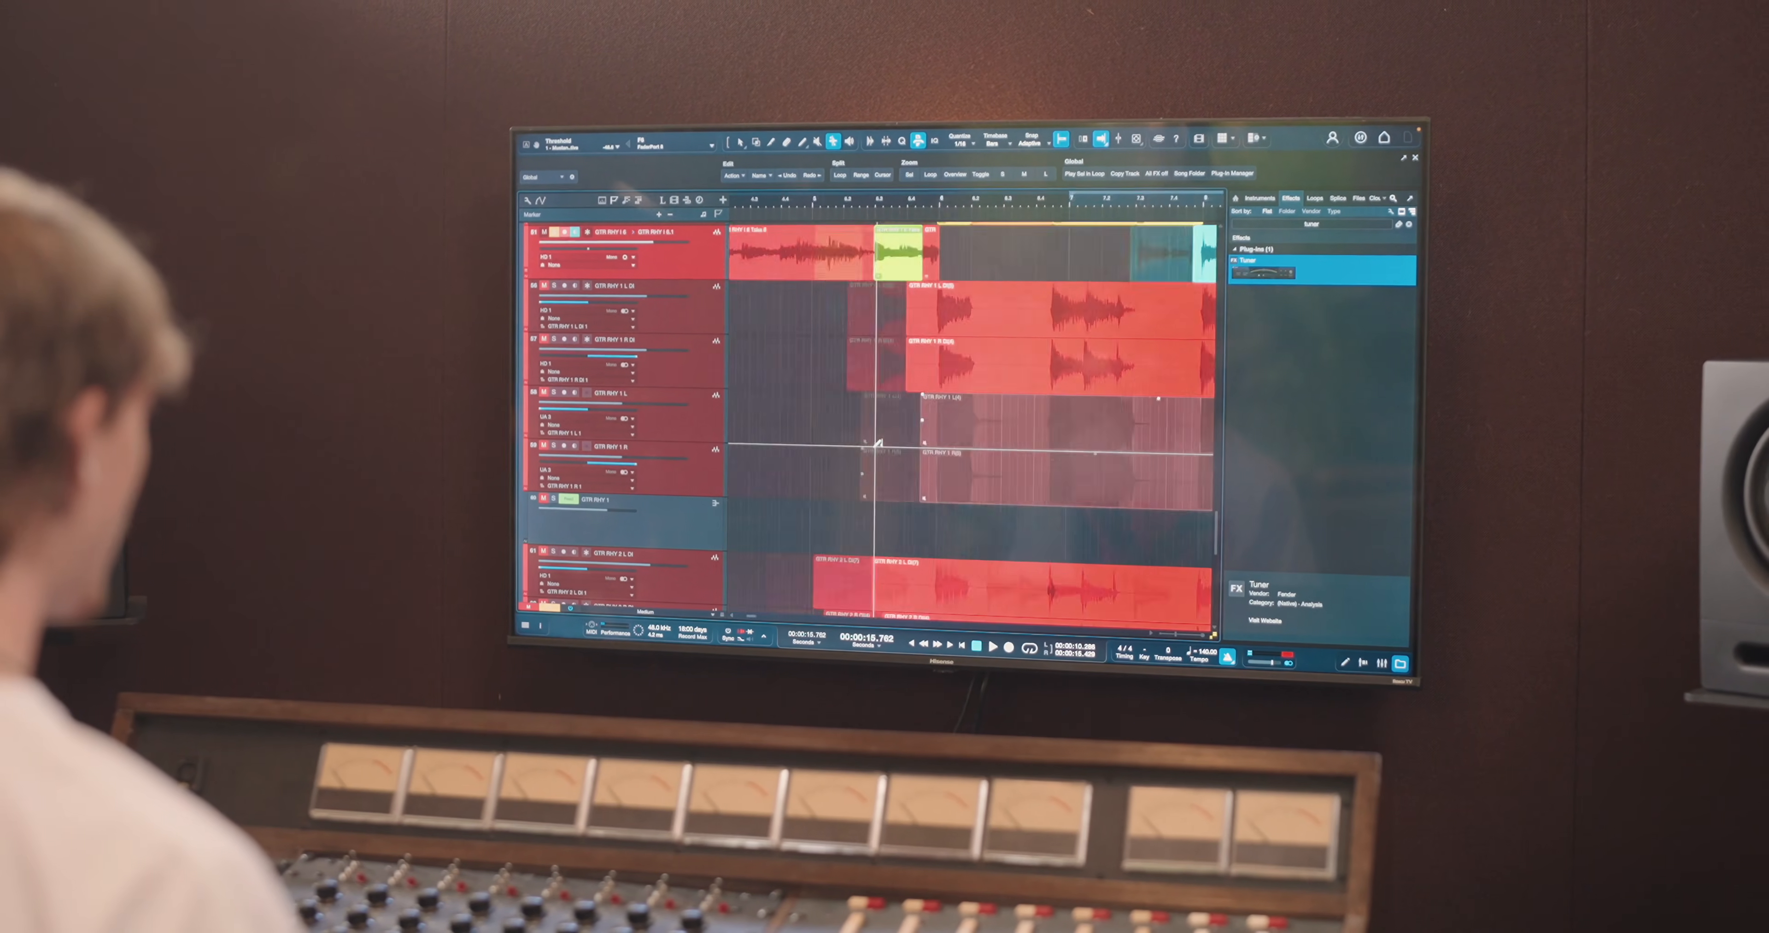
pyautogui.hscroll(-3, 870, 448)
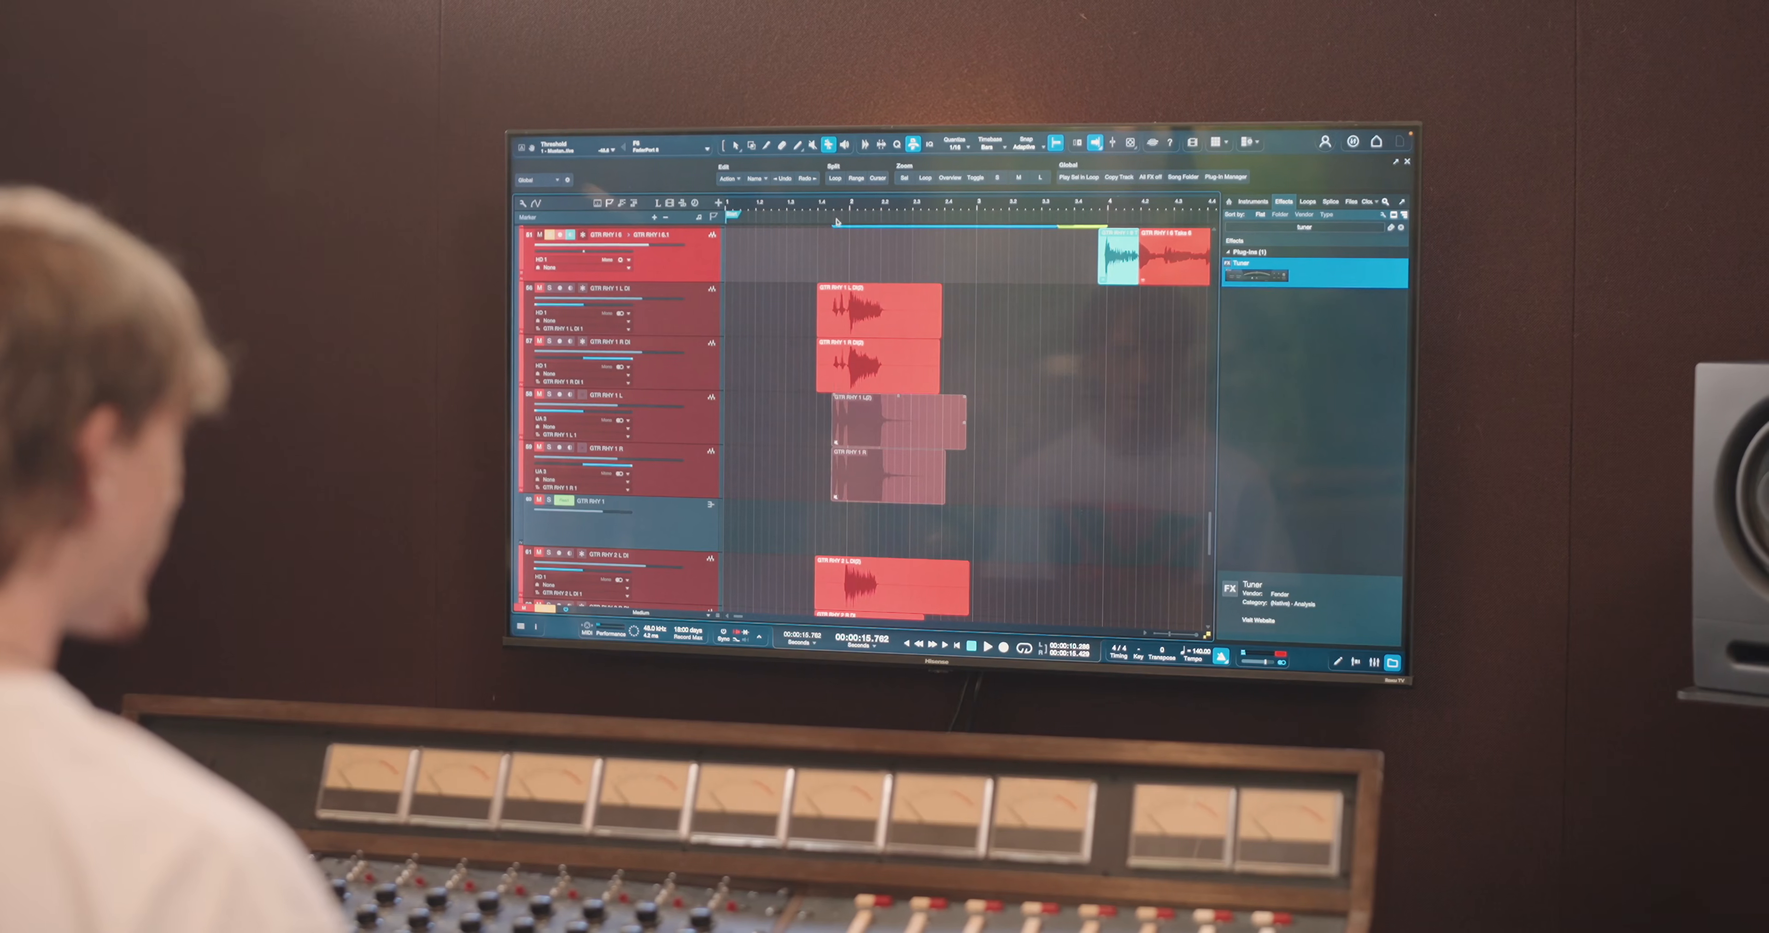
pyautogui.click(832, 203)
pyautogui.press('e')
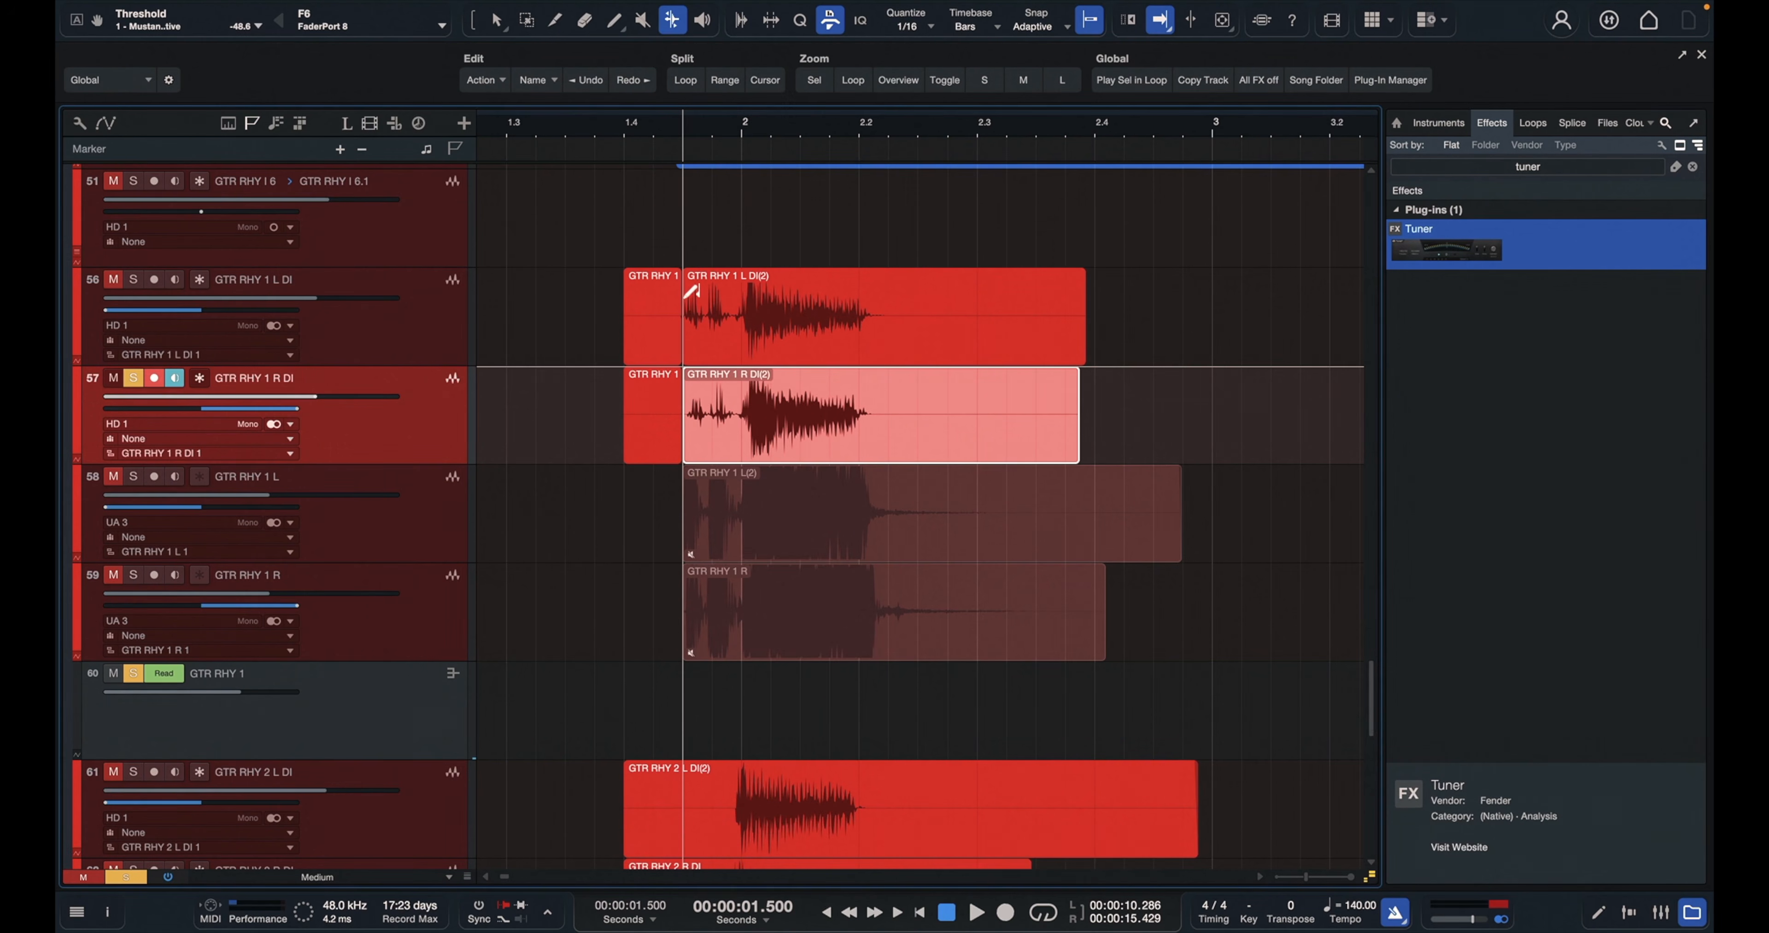
pyautogui.press('3')
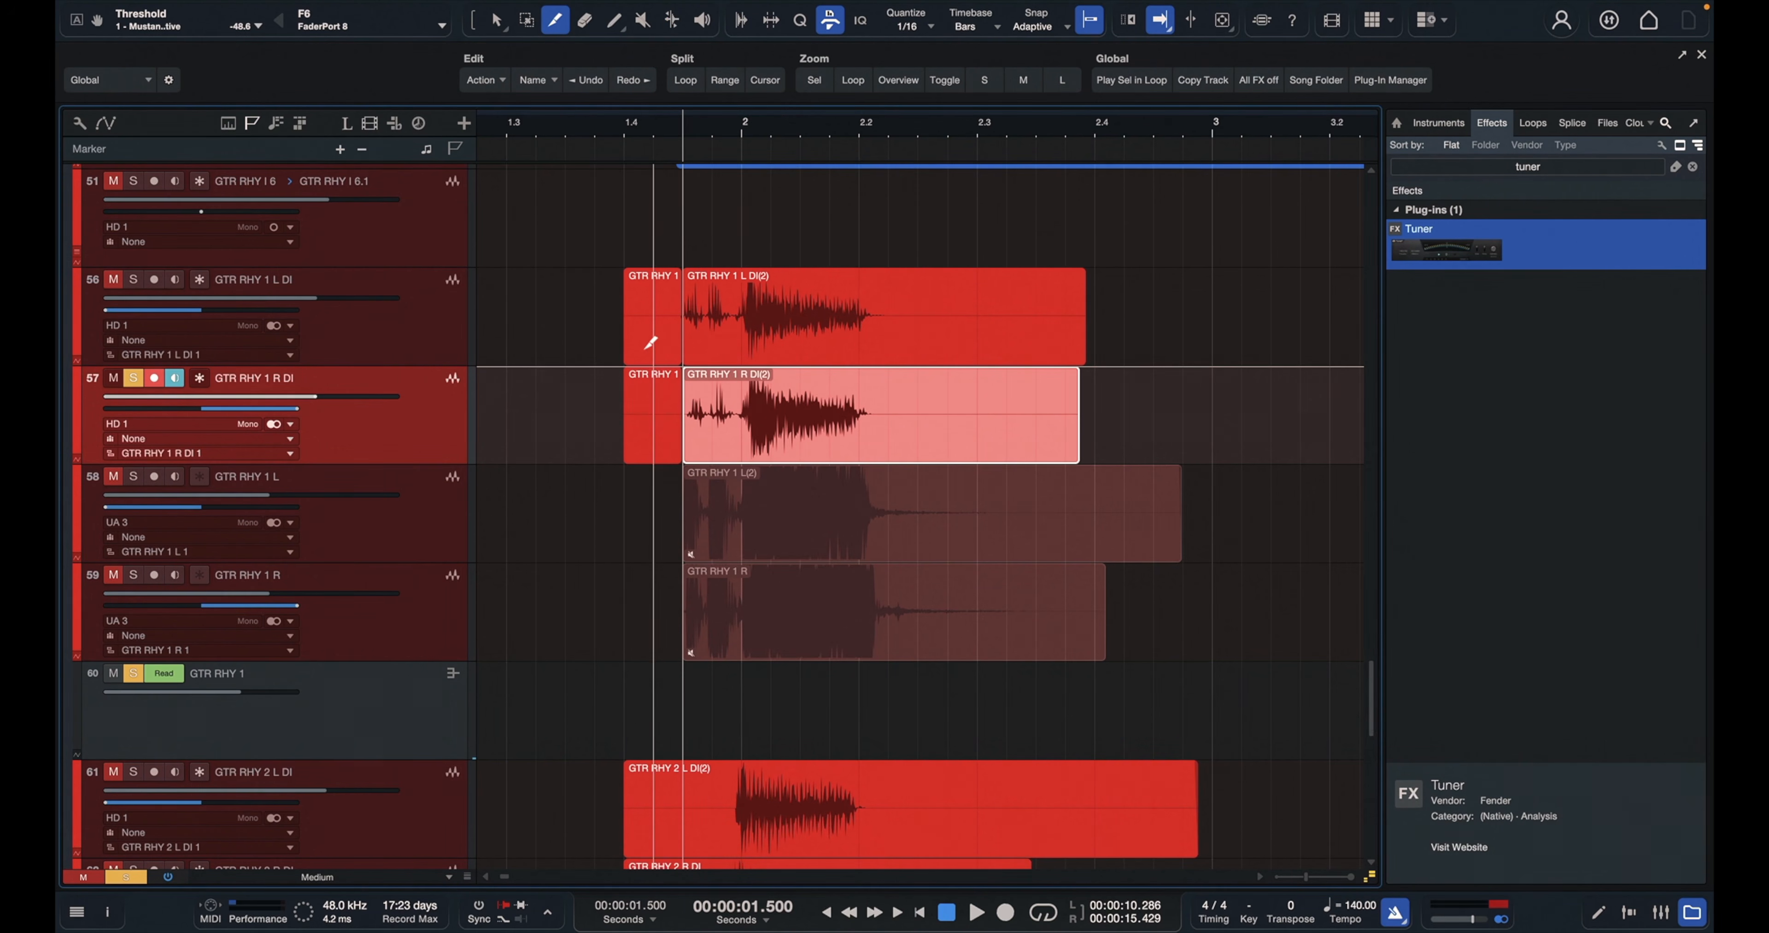
pyautogui.click(889, 321)
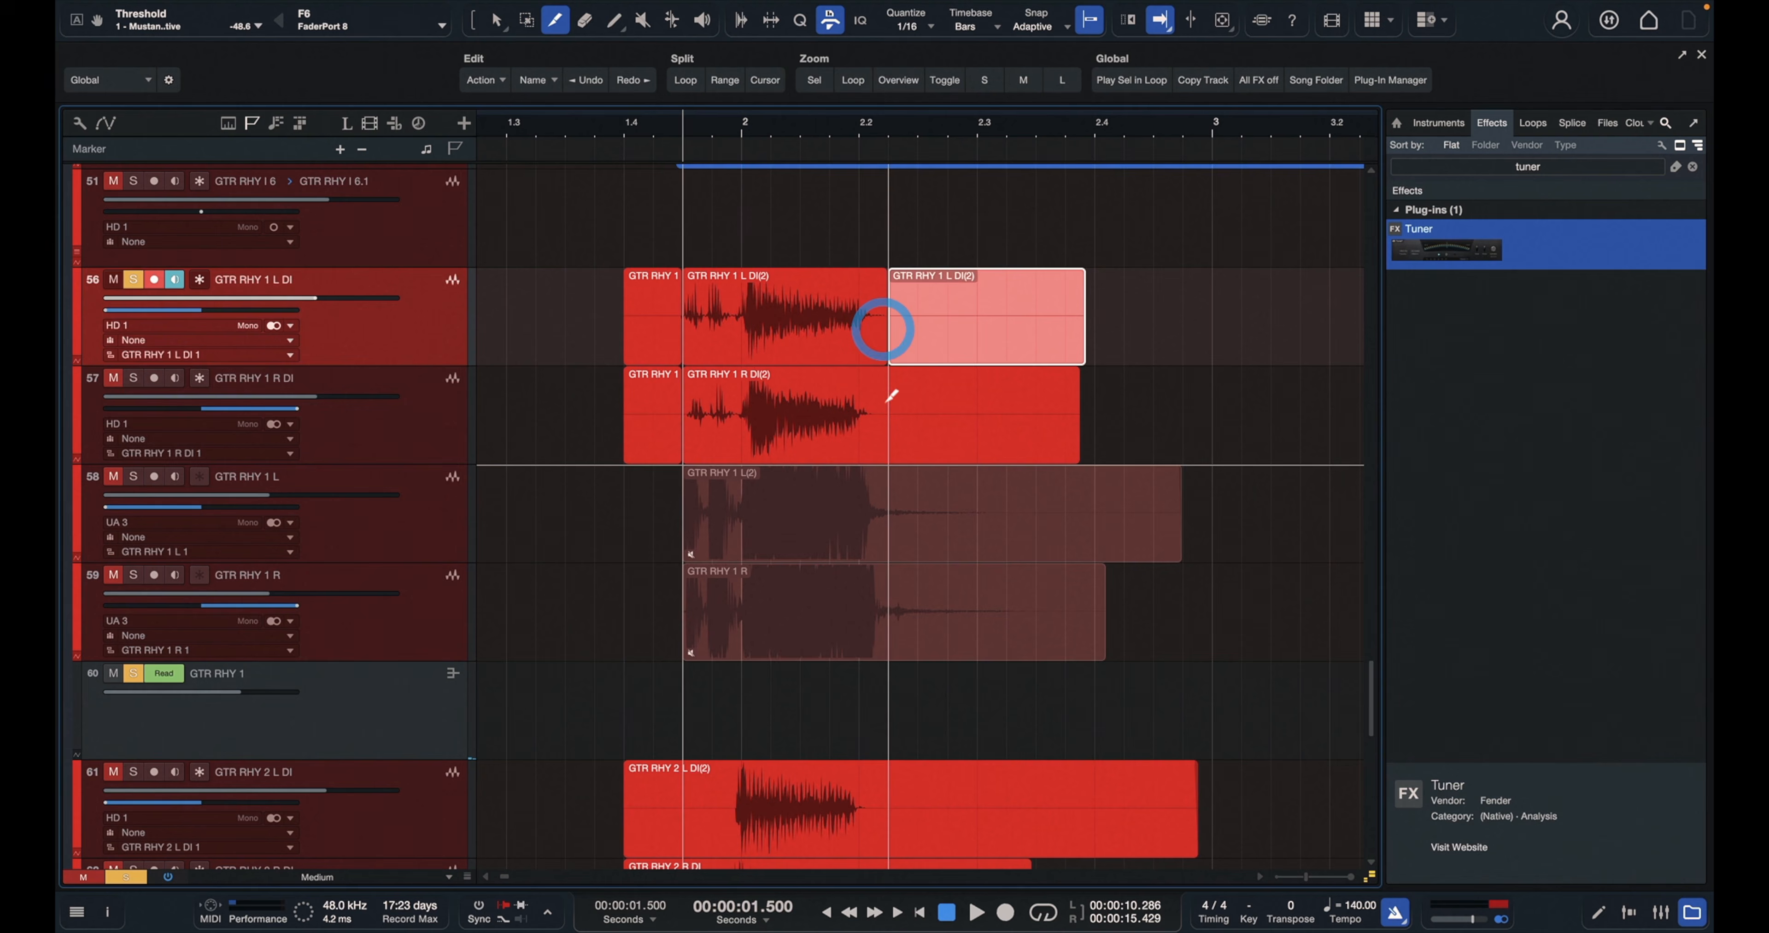
pyautogui.click(888, 401)
pyautogui.press('1')
pyautogui.click(924, 338)
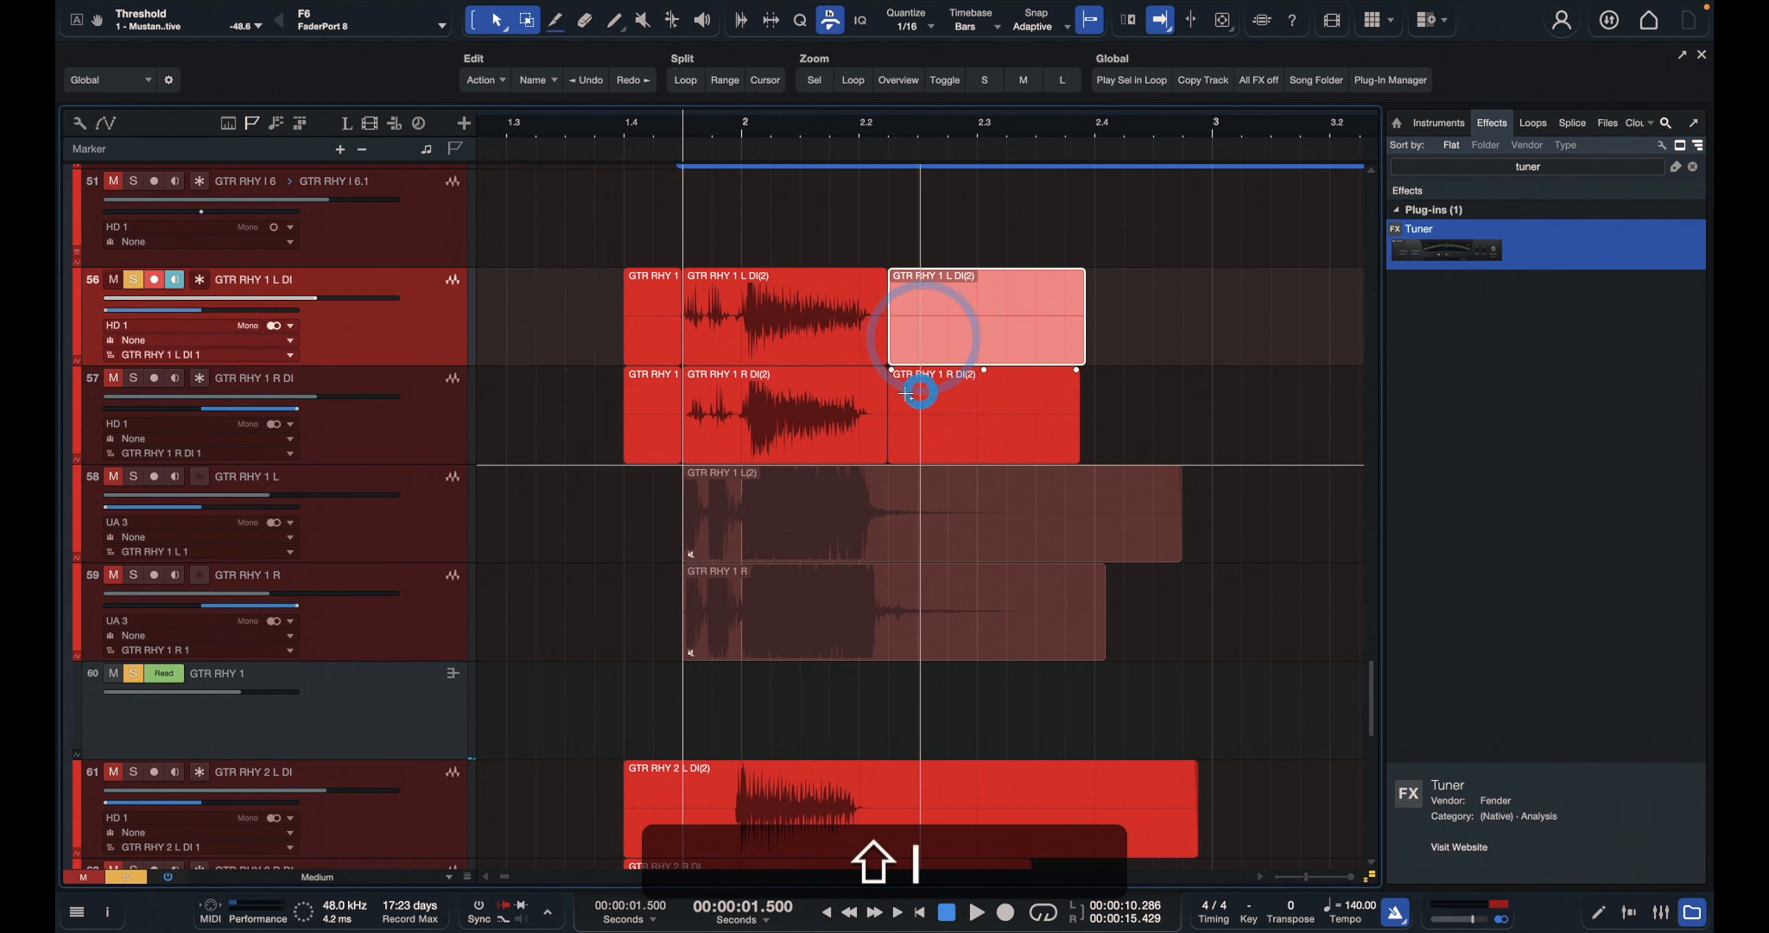
pyautogui.keyDown('shift'); pyautogui.click(923, 437); pyautogui.keyUp('shift')
pyautogui.press('Delete')
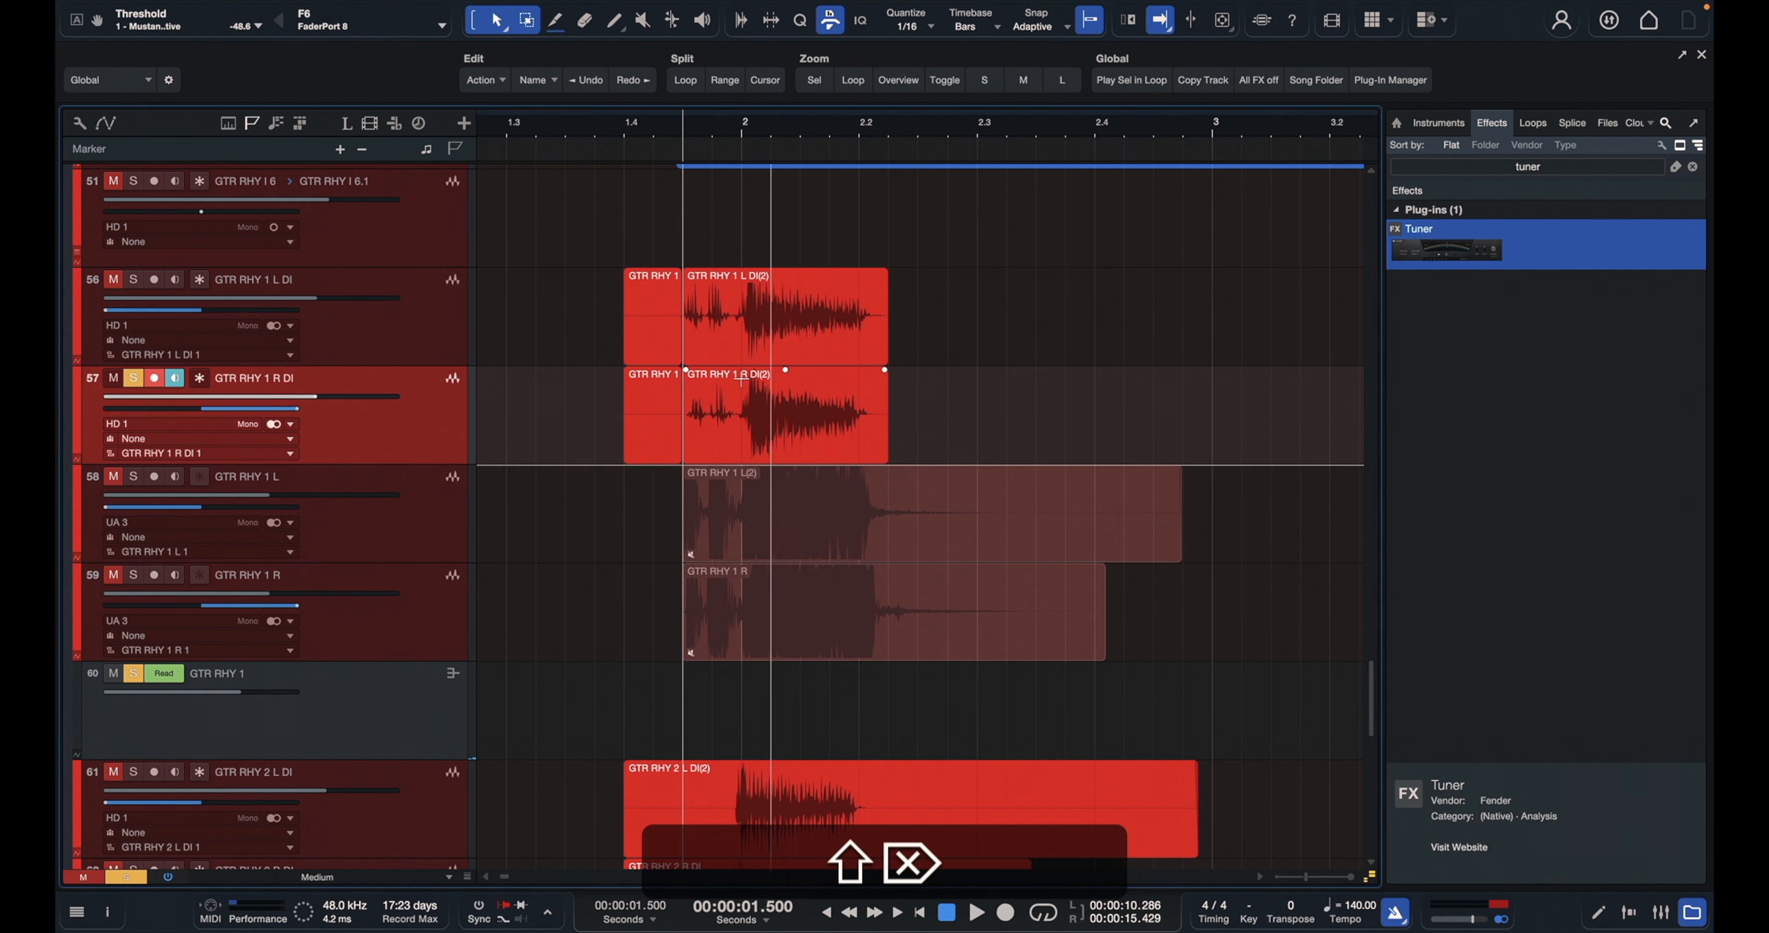
# Delete the silent leading clips in front of GTR RHY 1 L DI(2) and R DI(2) on tracks 56 and 57
pyautogui.click(663, 416)
pyautogui.keyDown('shift'); pyautogui.click(655, 343); pyautogui.keyUp('shift')
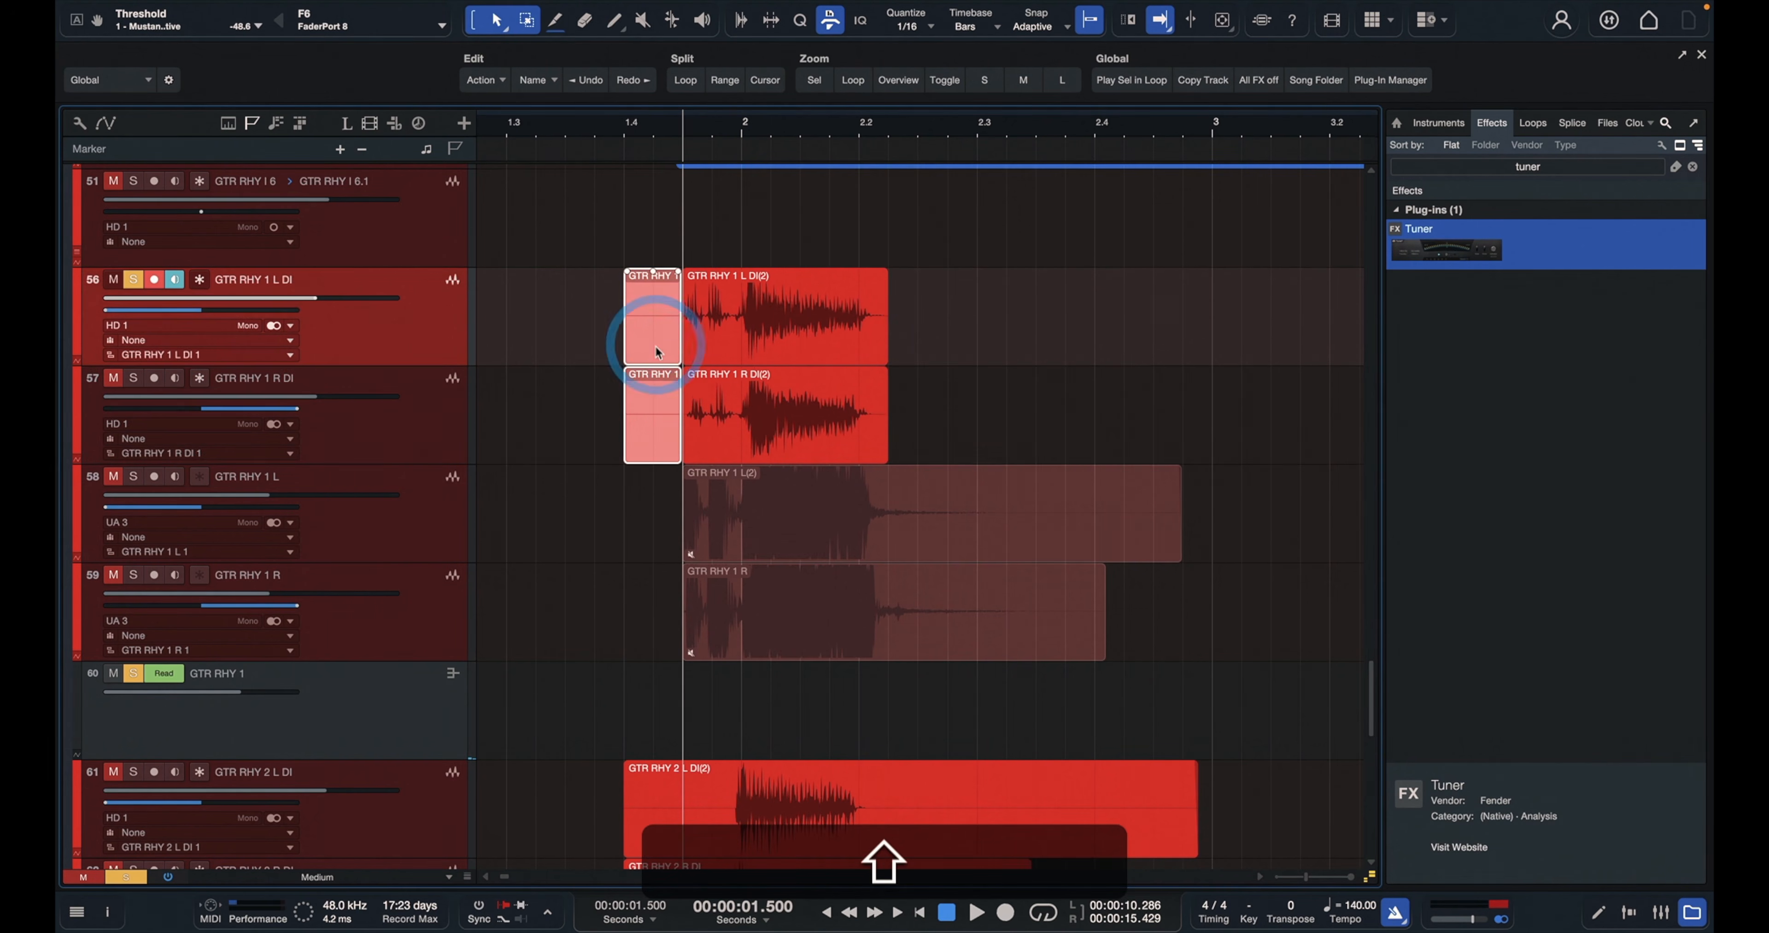
pyautogui.press('Delete')
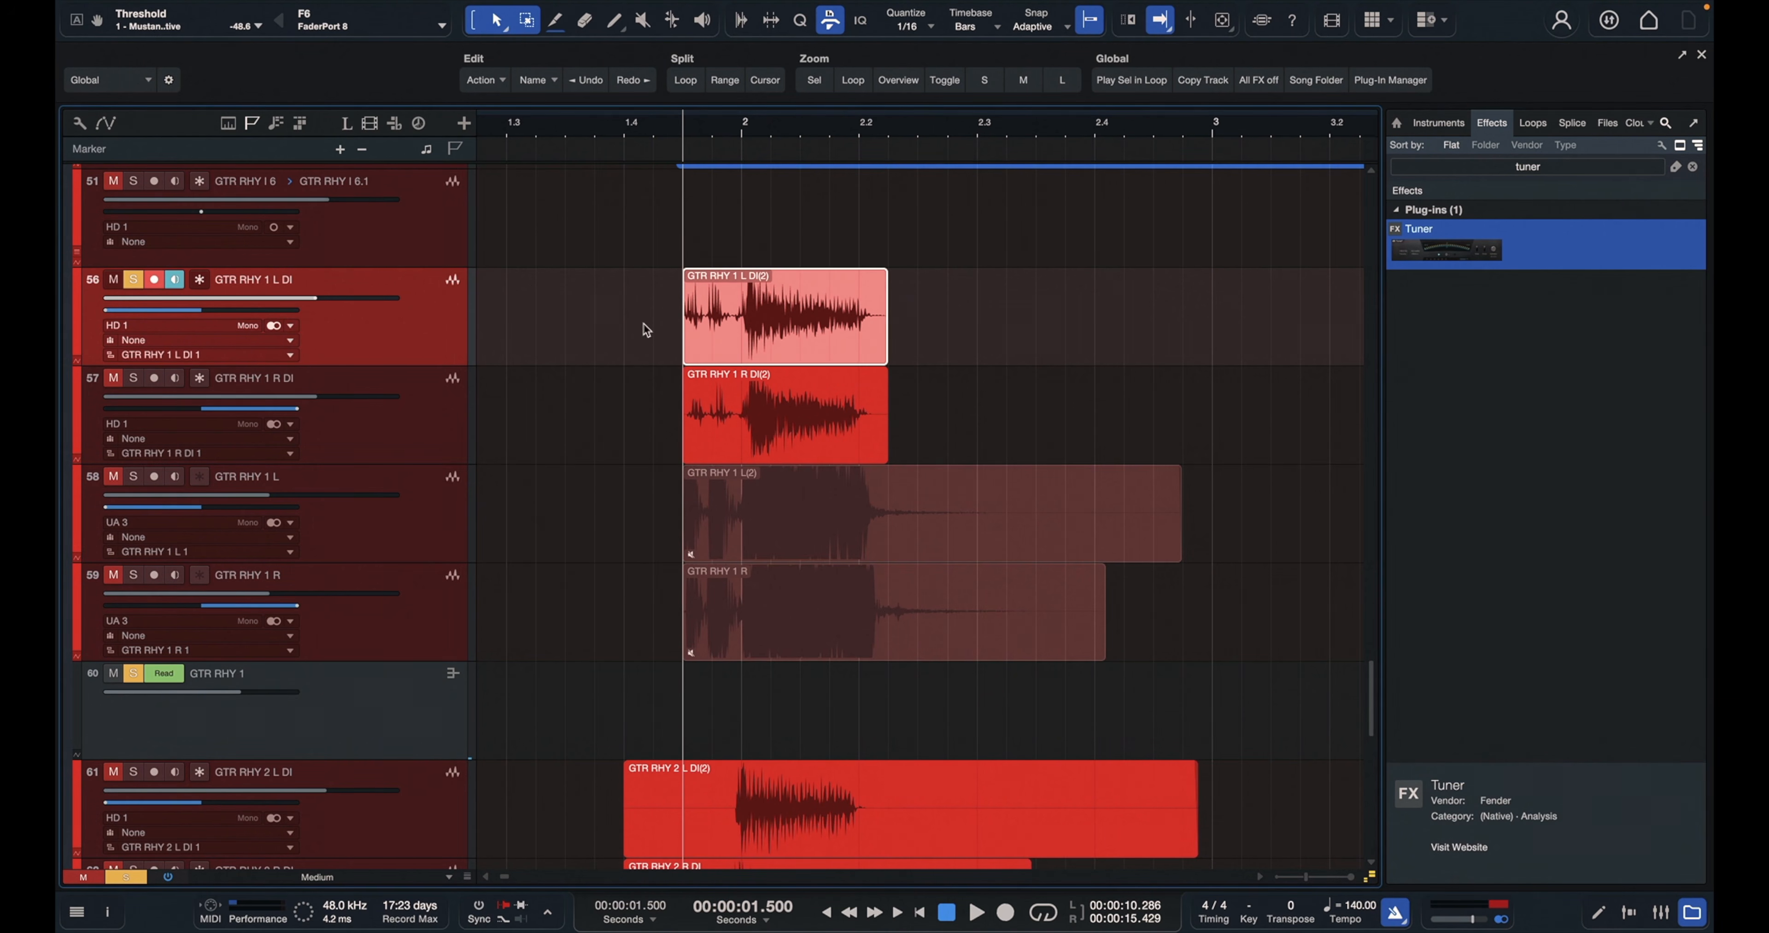
pyautogui.press('3')
pyautogui.press('1')
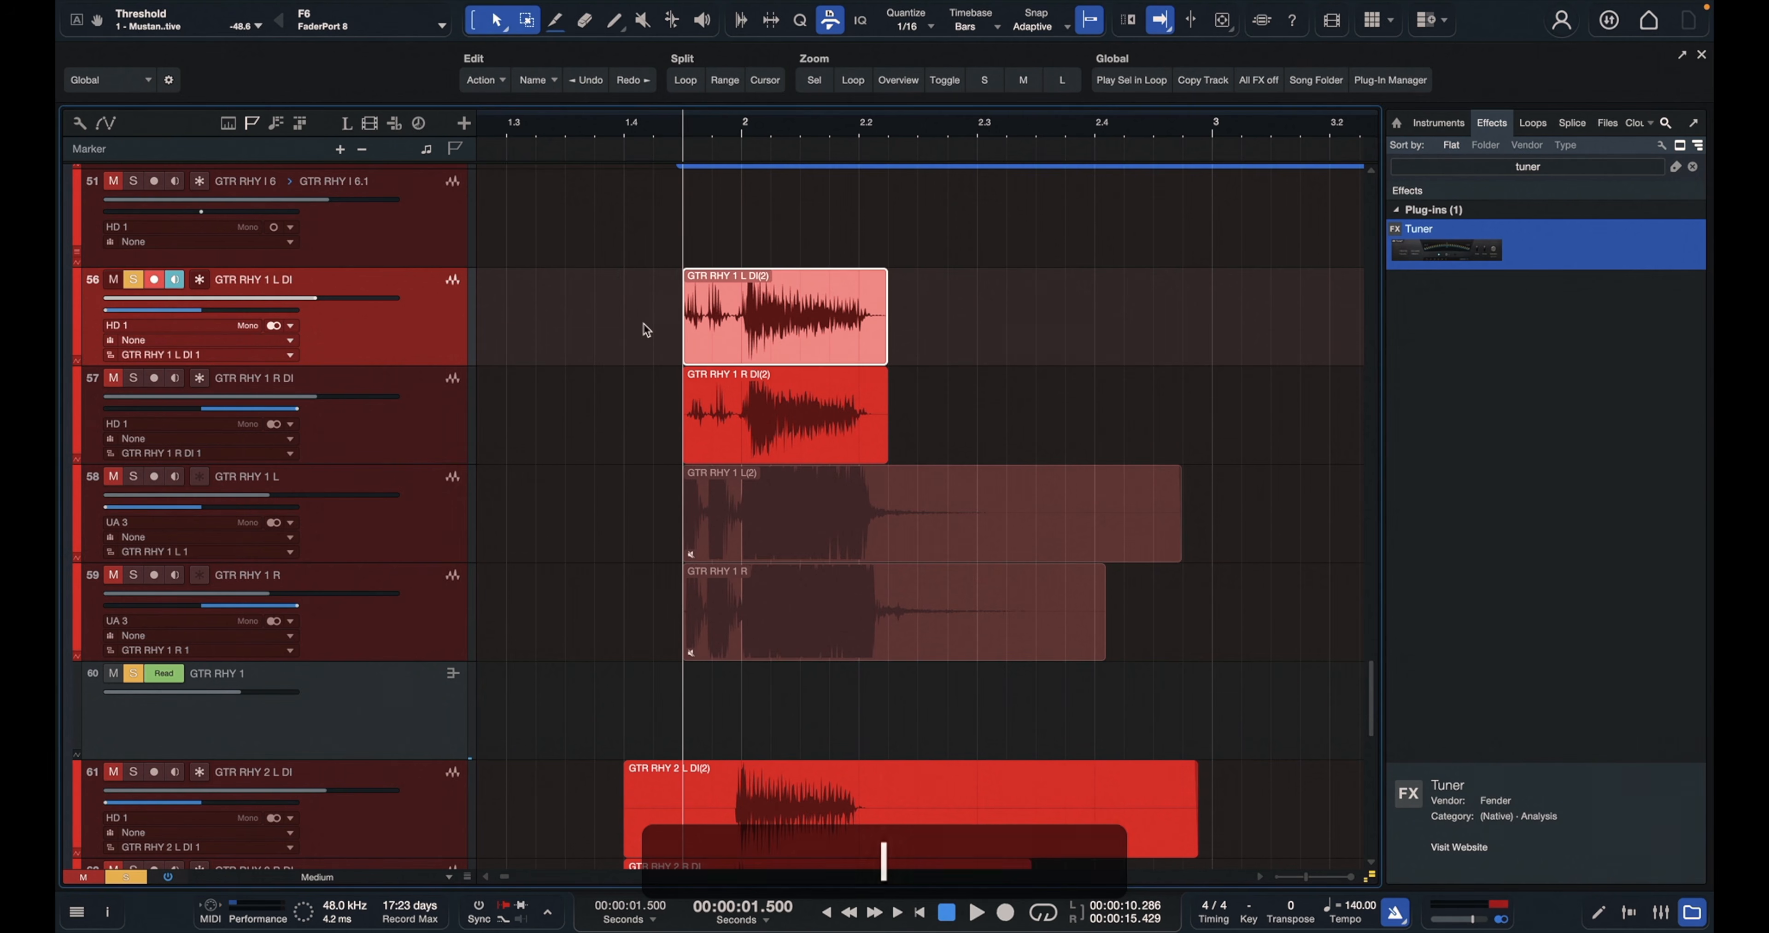
pyautogui.press('3')
pyautogui.press('1')
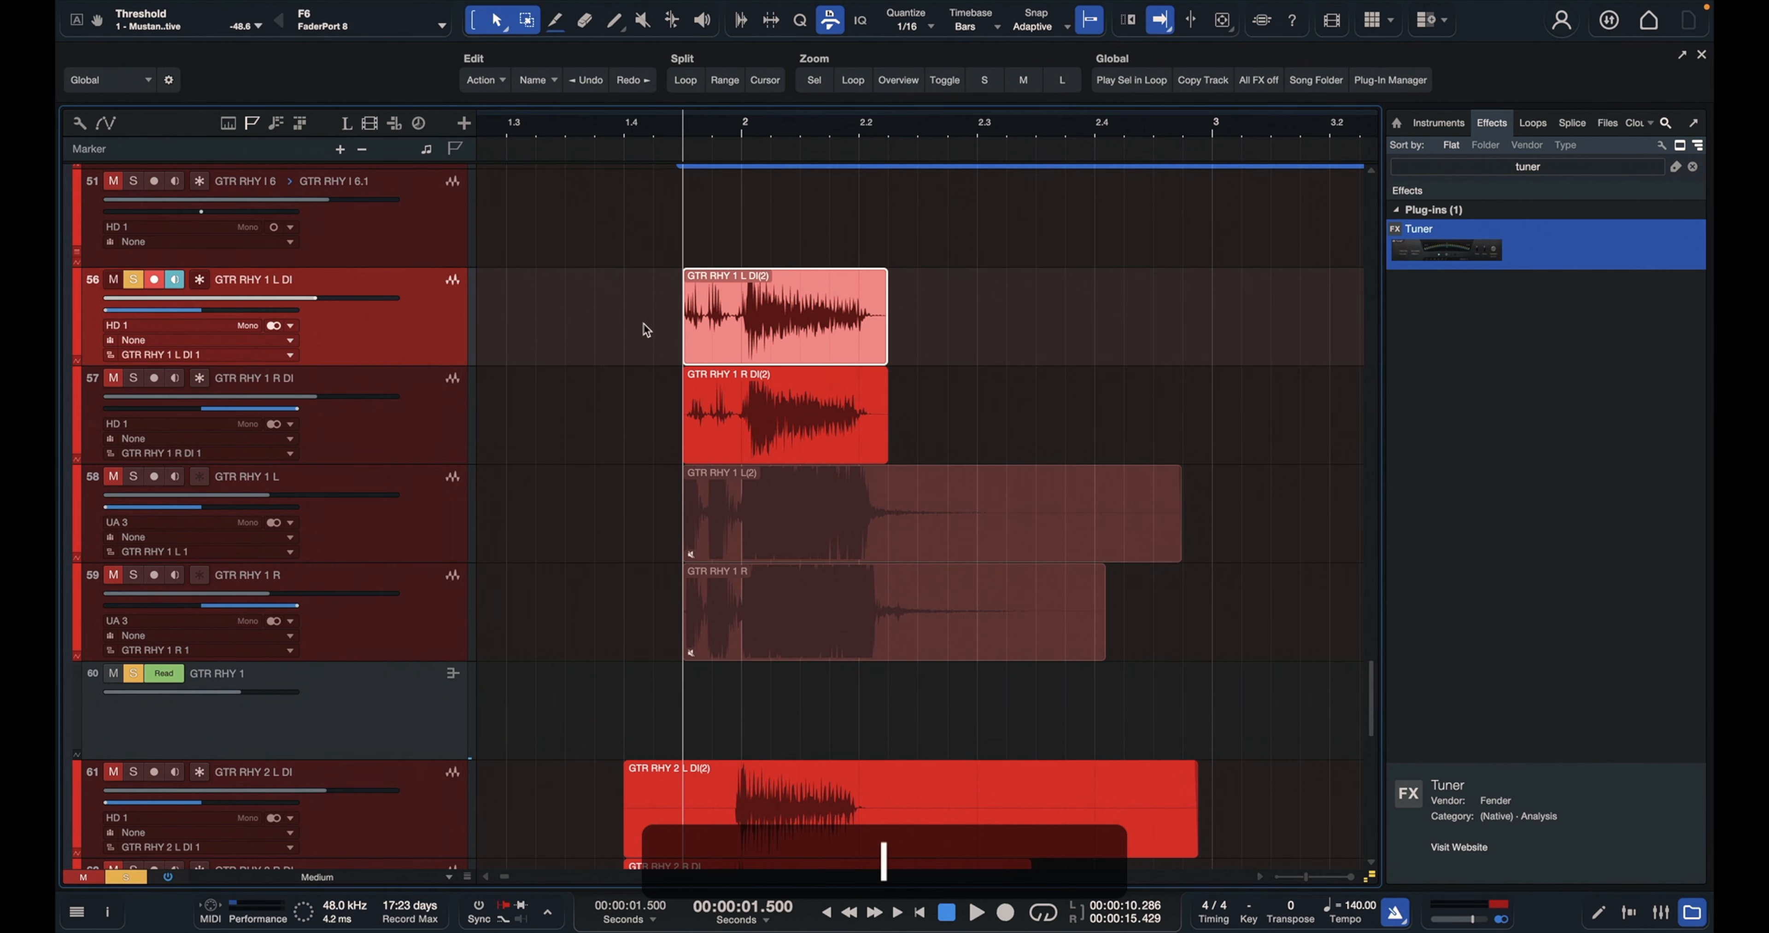
# Slip the audio inside the GTR RHY 1 R DI(2) clip slightly earlier to line its main attack up with bar 2
pyautogui.click(716, 136)
pyautogui.press('e')
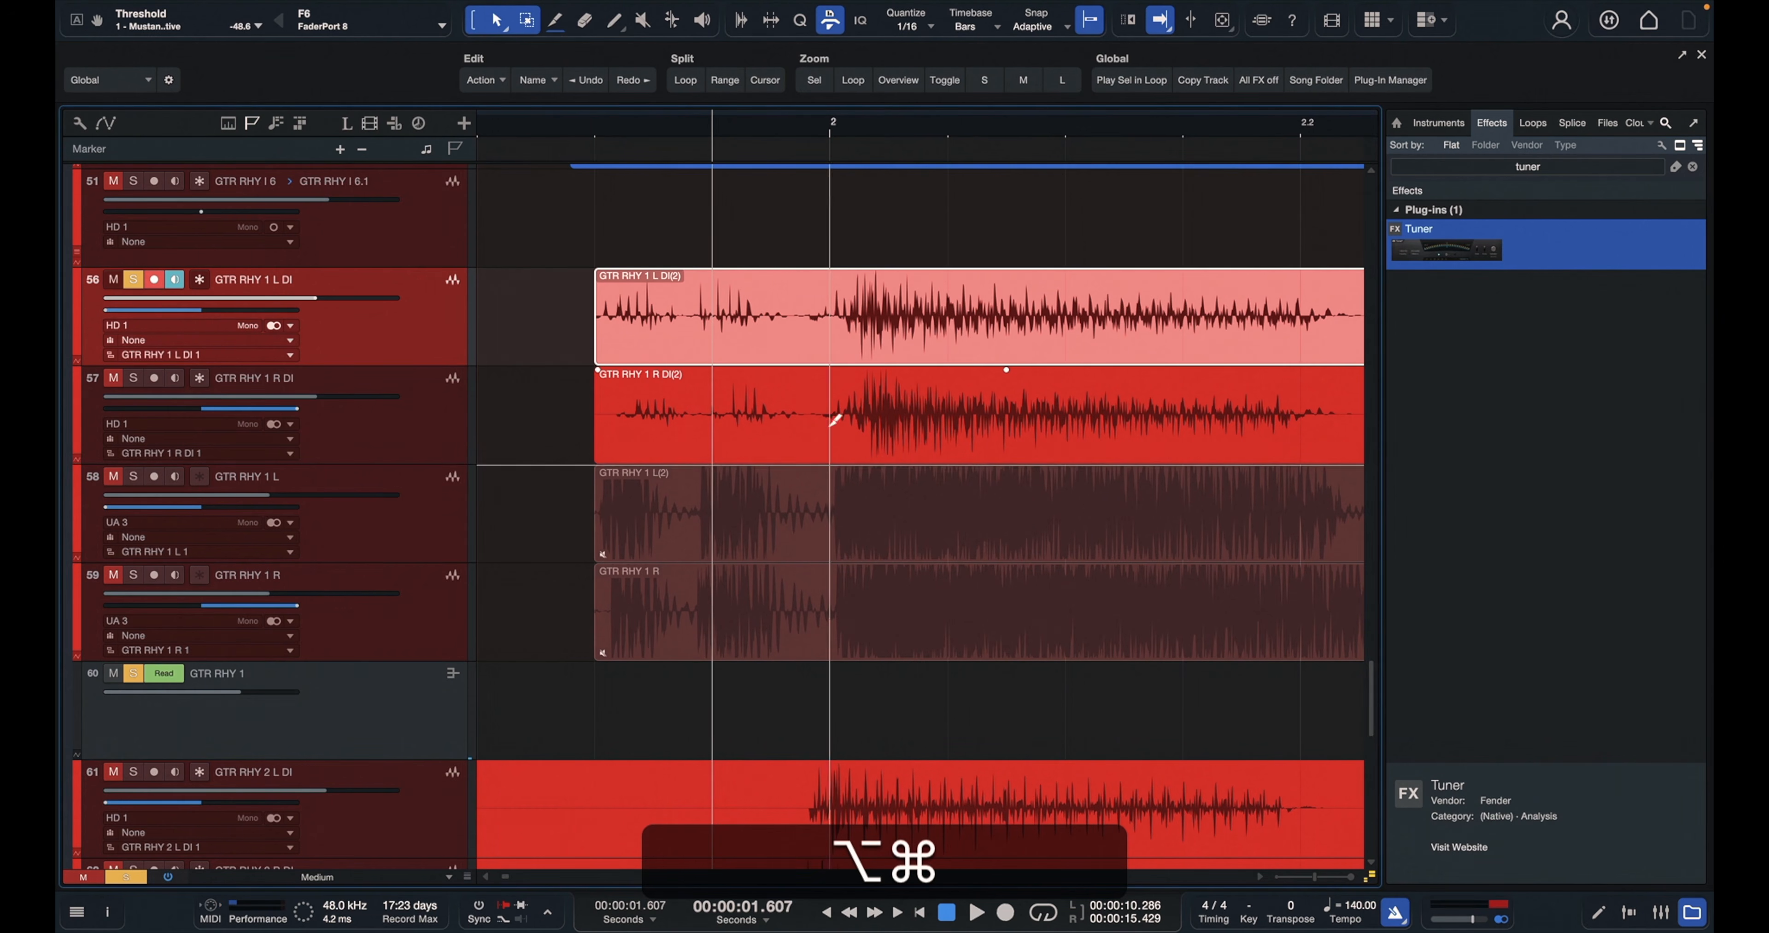
pyautogui.click(835, 440)
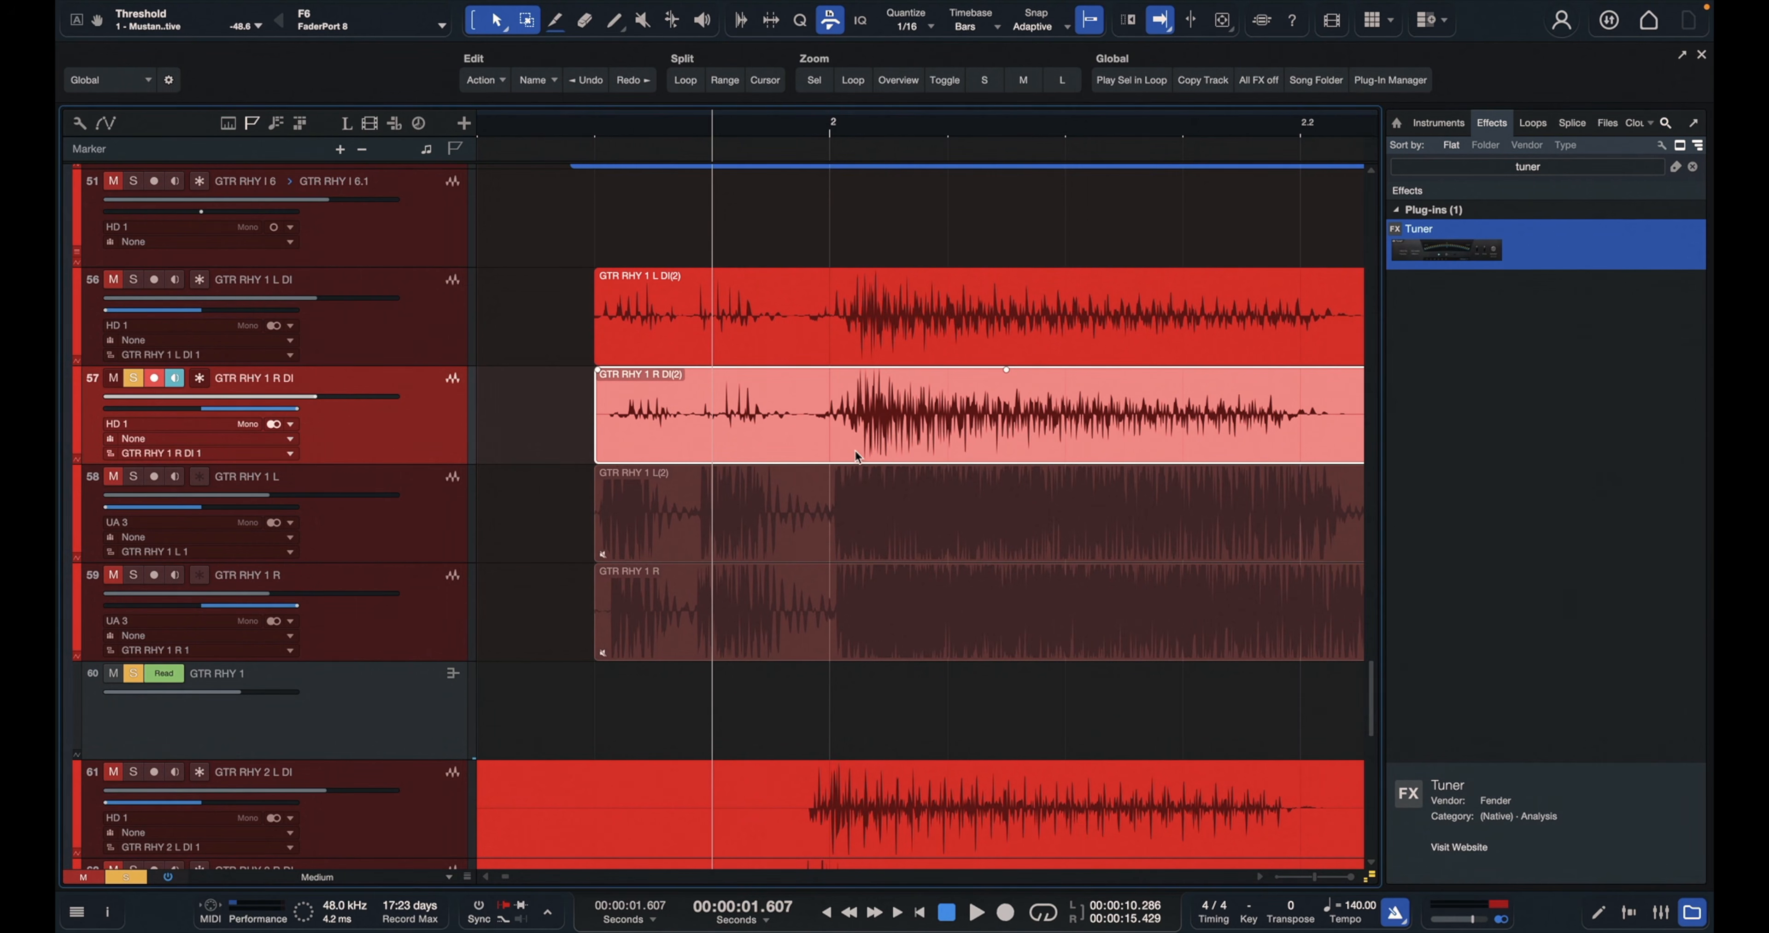
pyautogui.press('alt+super')
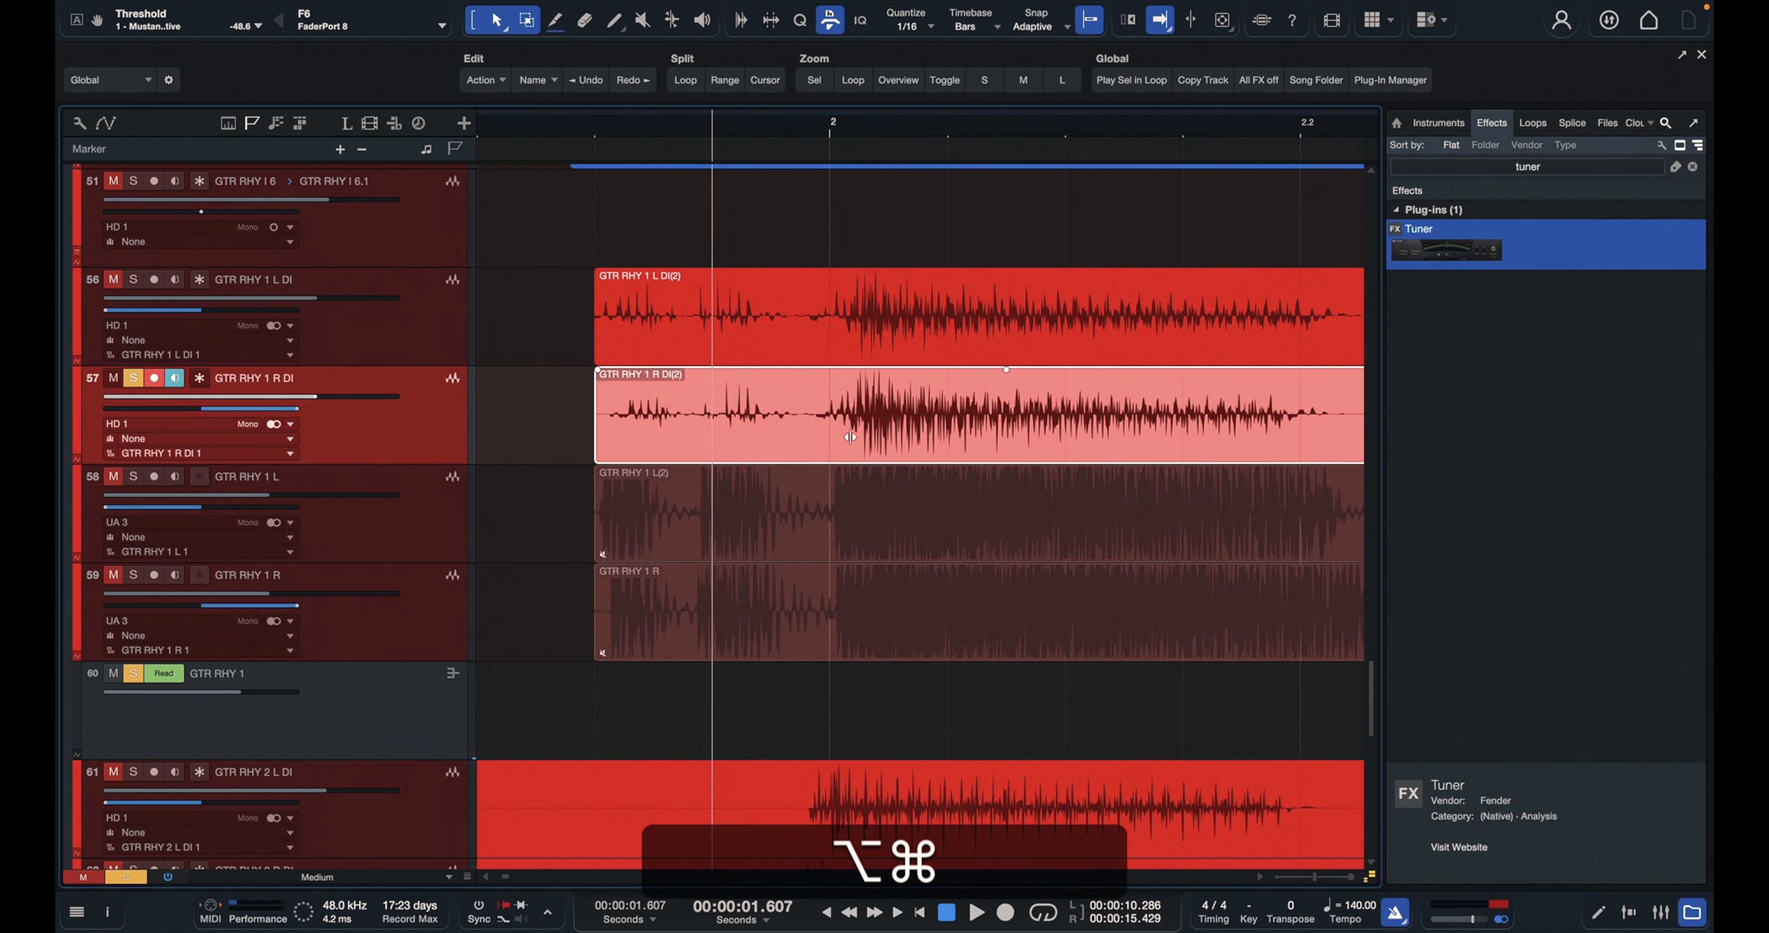
pyautogui.moveTo(850, 437)
pyautogui.mouseDown()
pyautogui.moveTo(820, 440)
pyautogui.moveTo(835, 443)
pyautogui.mouseUp()
# Hide tracks 58 and 59, GTR RHY 1 L and GTR RHY 1 R, from the arrangement
pyautogui.press('alt+super+w')
pyautogui.press('w')
pyautogui.press('w')
pyautogui.press('w')
pyautogui.hotkey('shift', 'w')
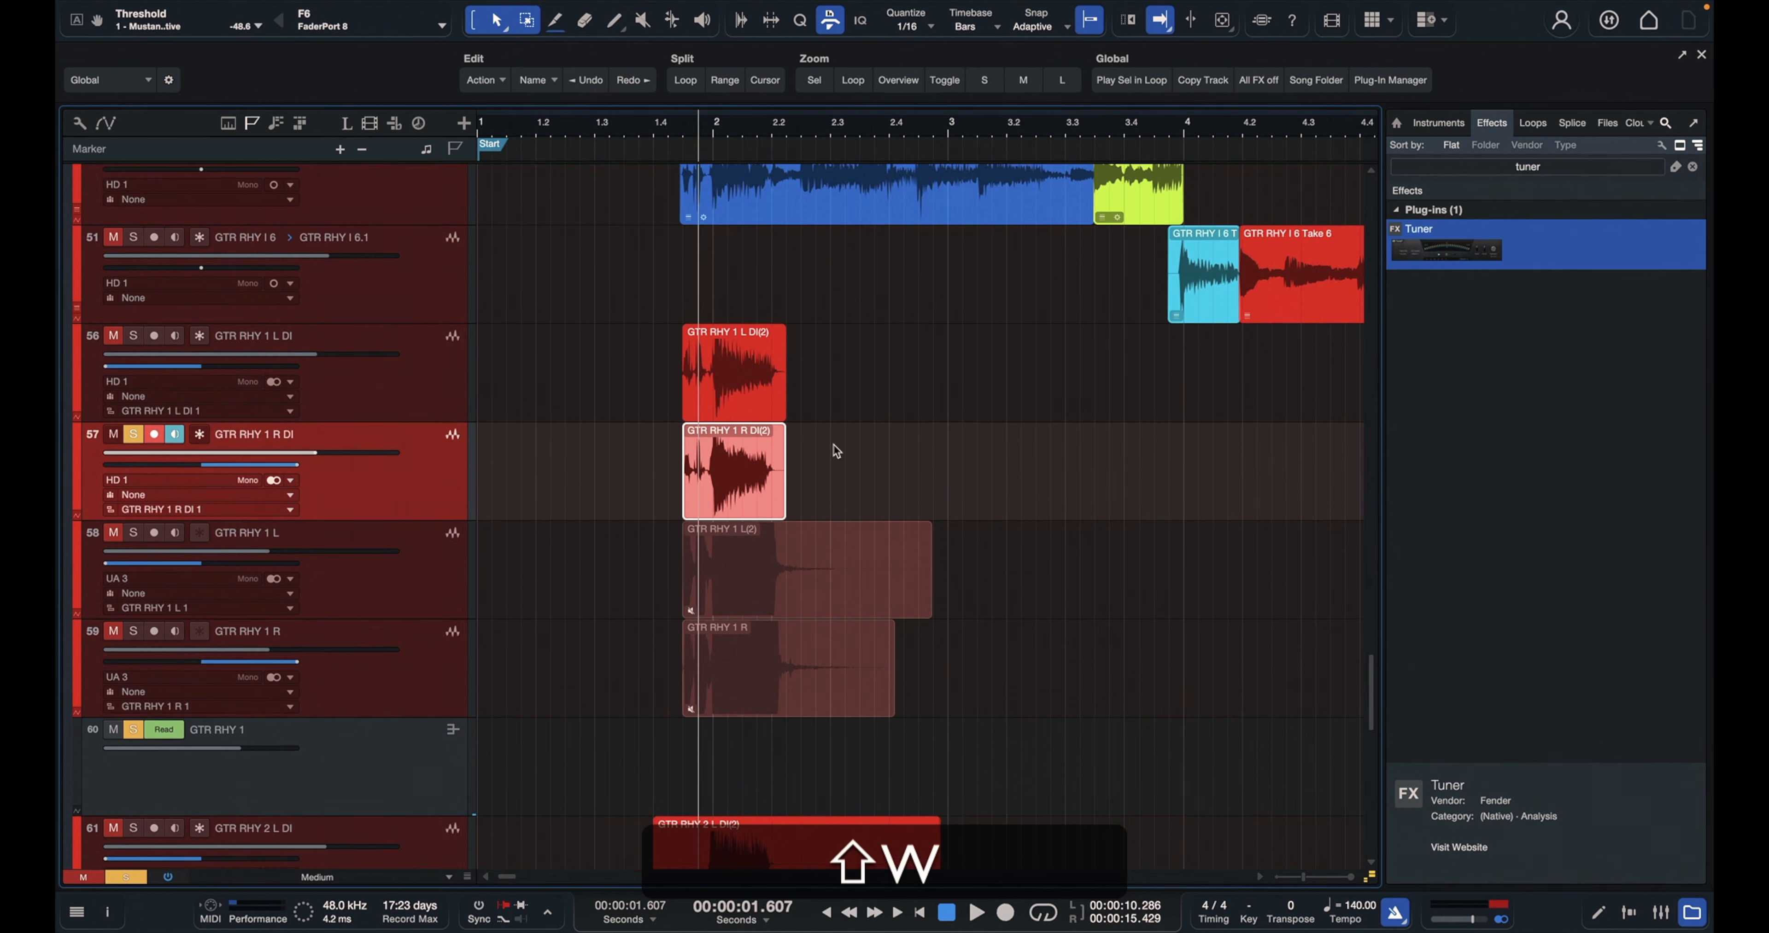
pyautogui.hotkey('shift', 'w')
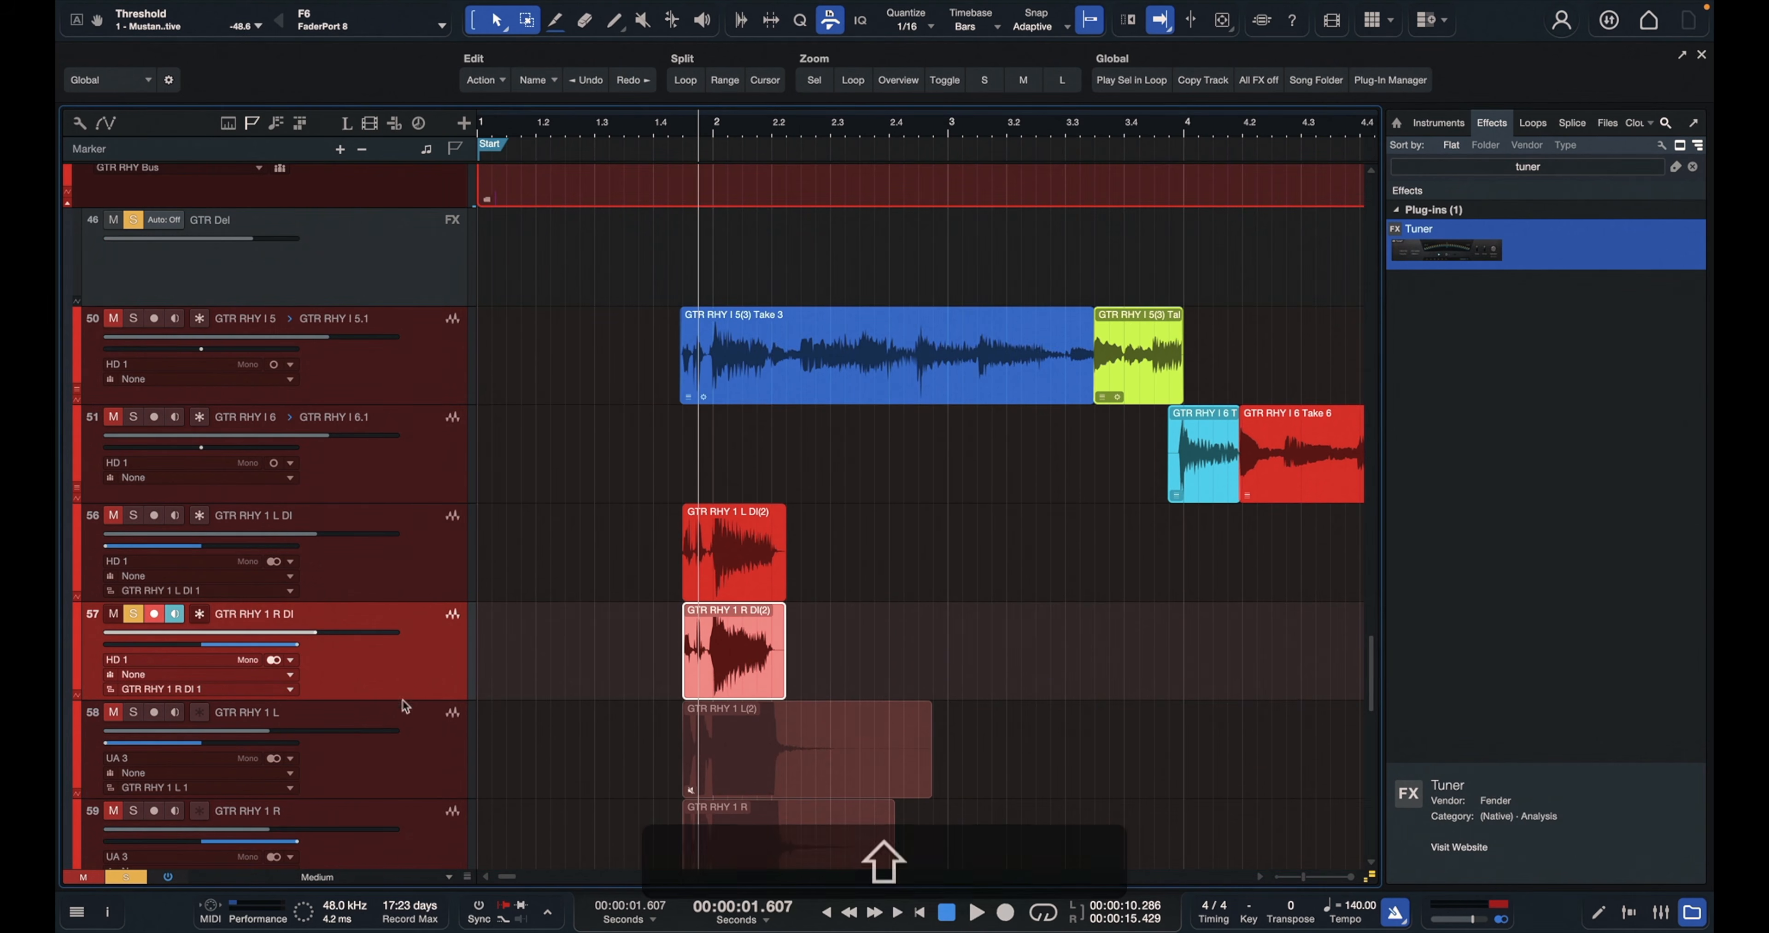
pyautogui.keyDown('shift'); pyautogui.click(429, 739); pyautogui.keyUp('shift')
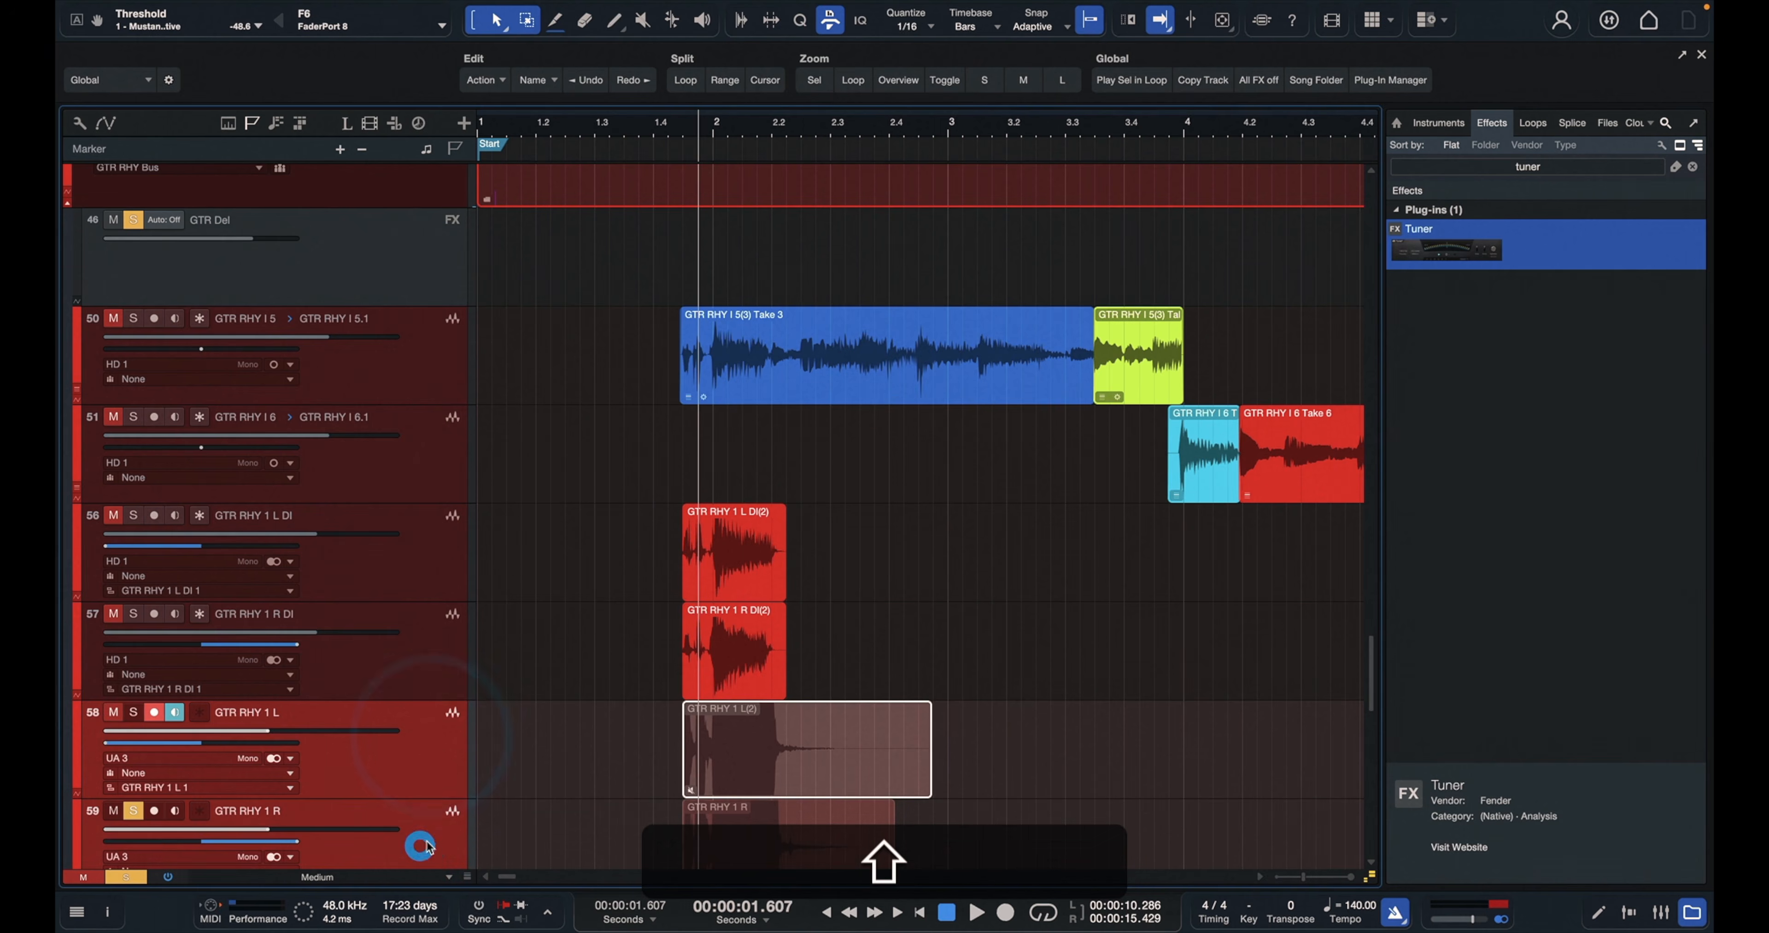
pyautogui.rightClick(423, 838)
pyautogui.click(472, 377)
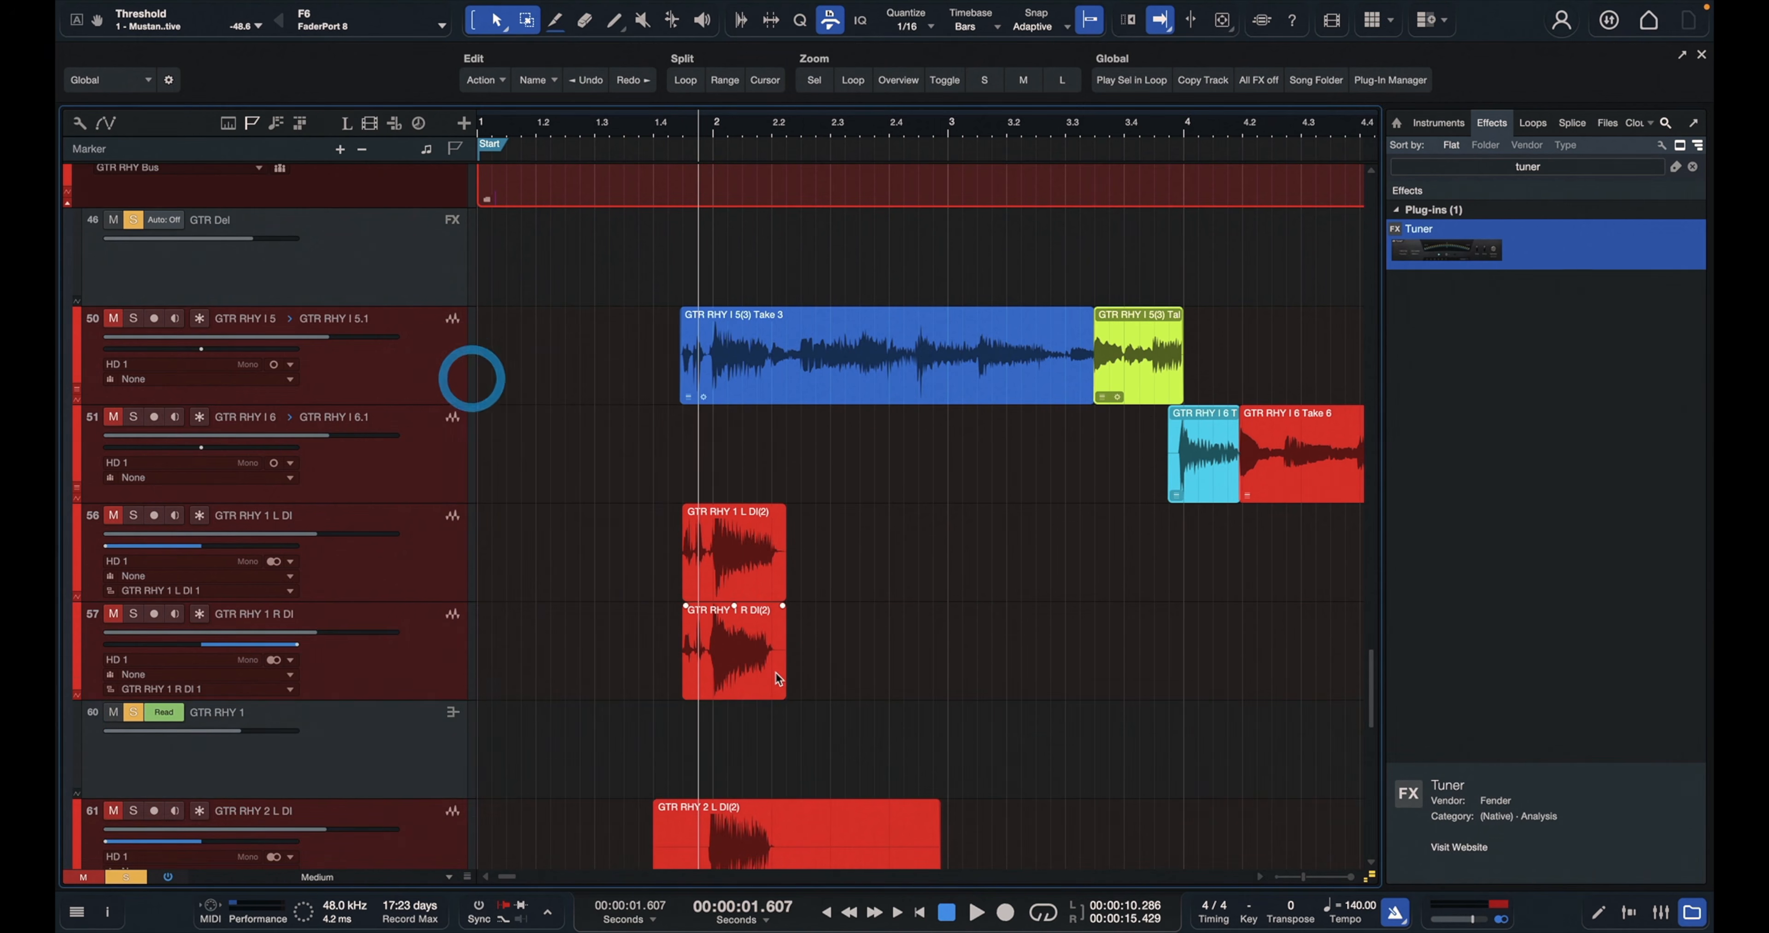
# Split the GTR RHY 2 L DI(2) and R DI clips a sixteenth after beat 2.2 and a sixteenth before bar 2
pyautogui.scroll(5, 776, 667)
pyautogui.scroll(-6, 775, 665)
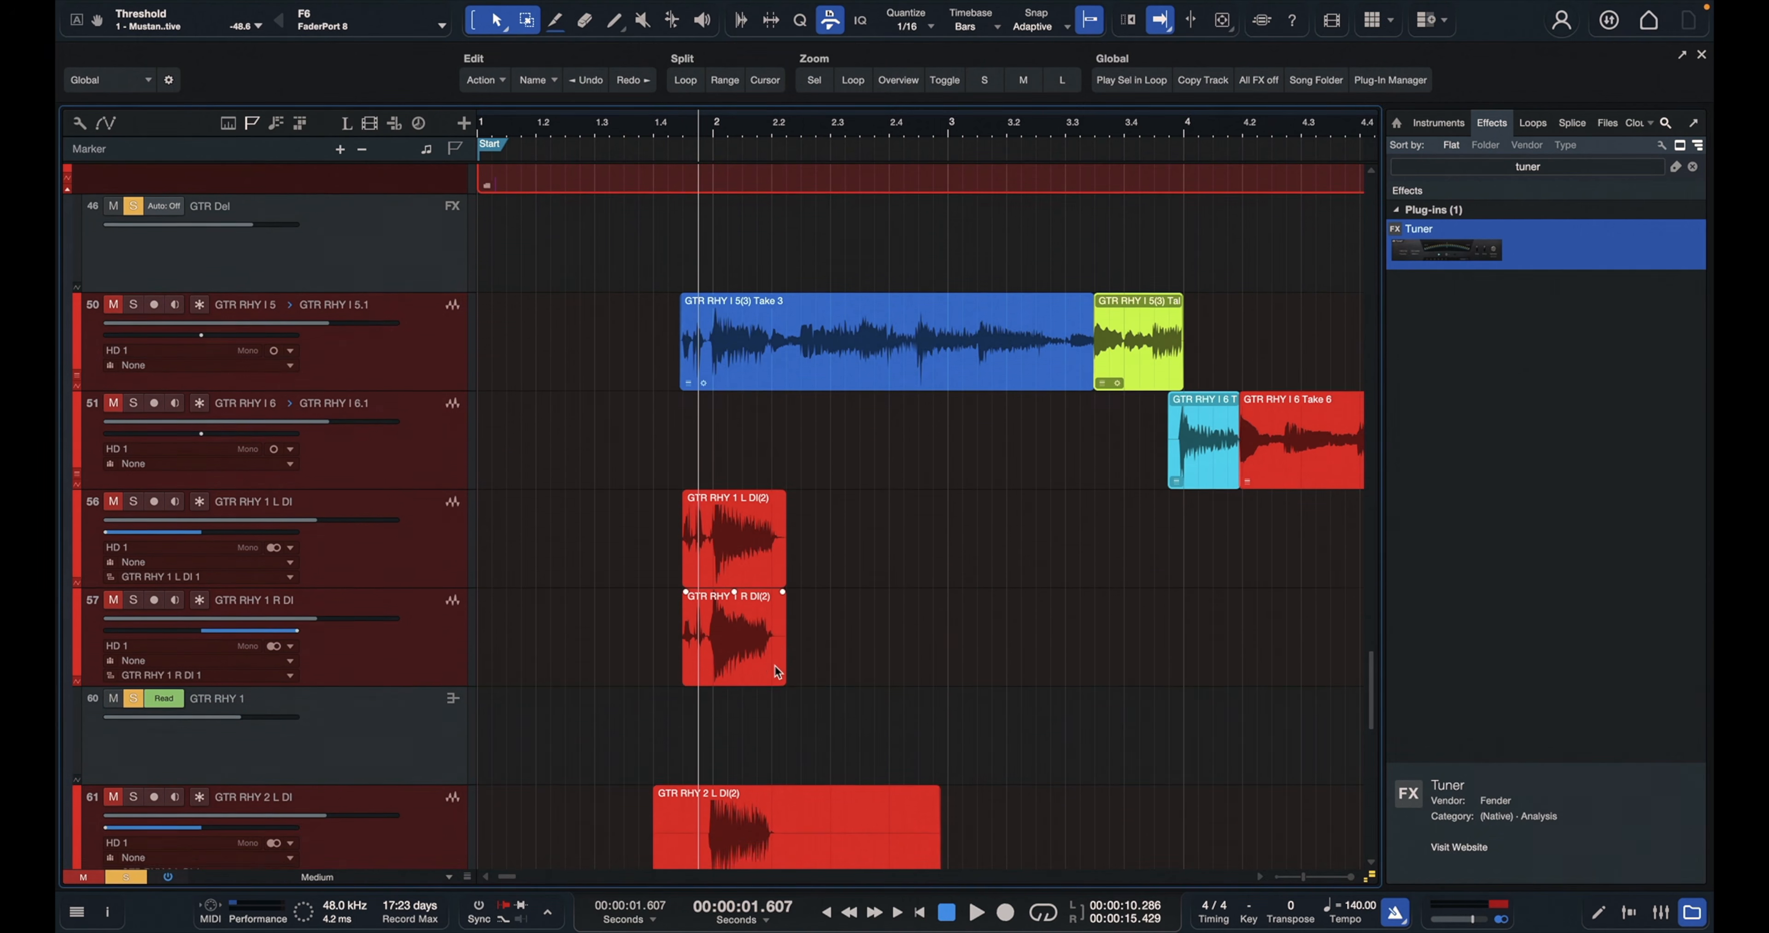
pyautogui.scroll(-6, 776, 666)
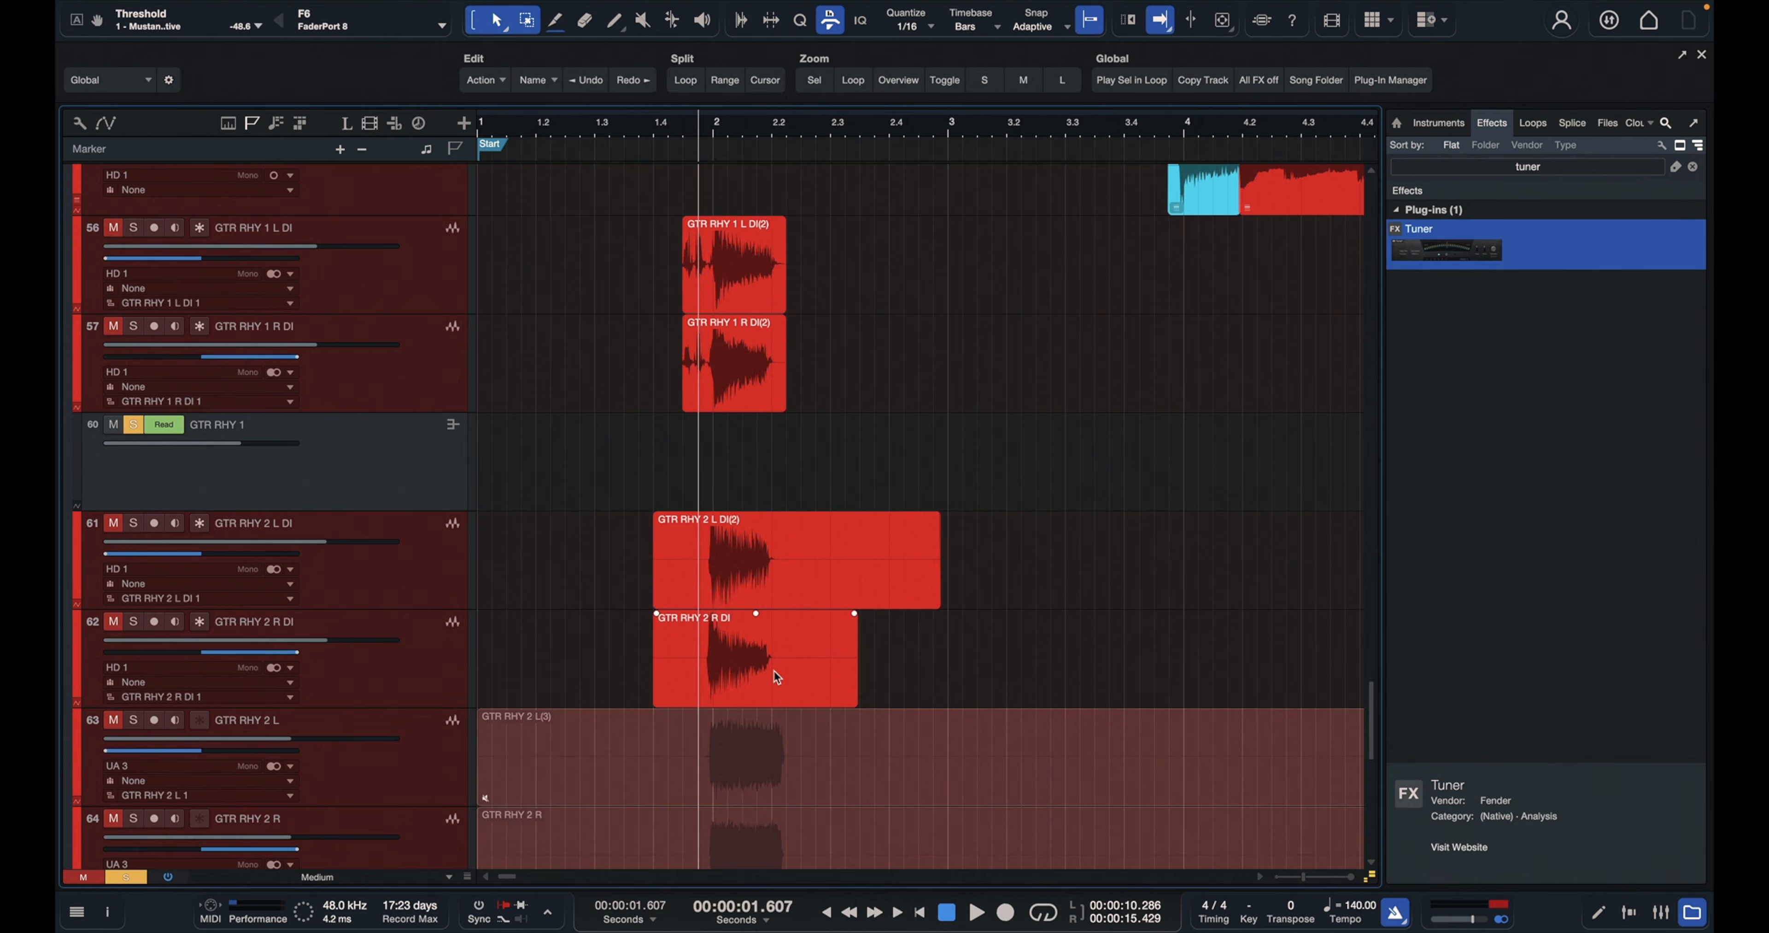
pyautogui.press('e')
pyautogui.press('e')
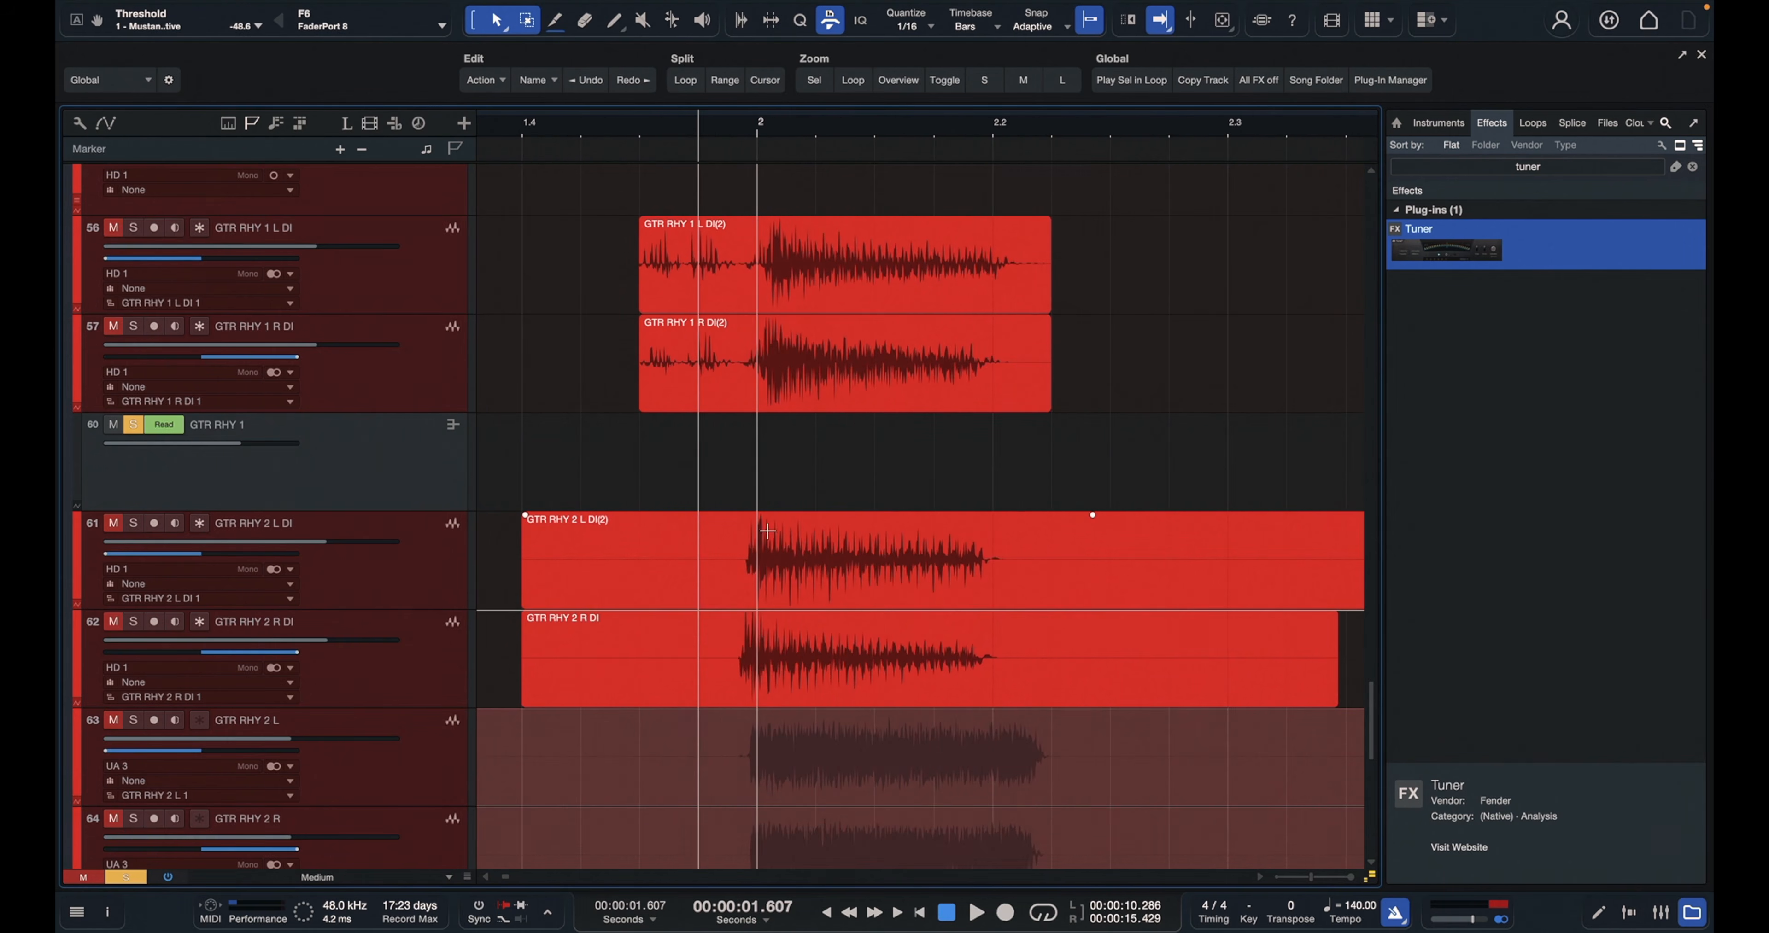
pyautogui.scroll(4, 767, 531)
pyautogui.scroll(1, 767, 531)
pyautogui.scroll(-4, 807, 269)
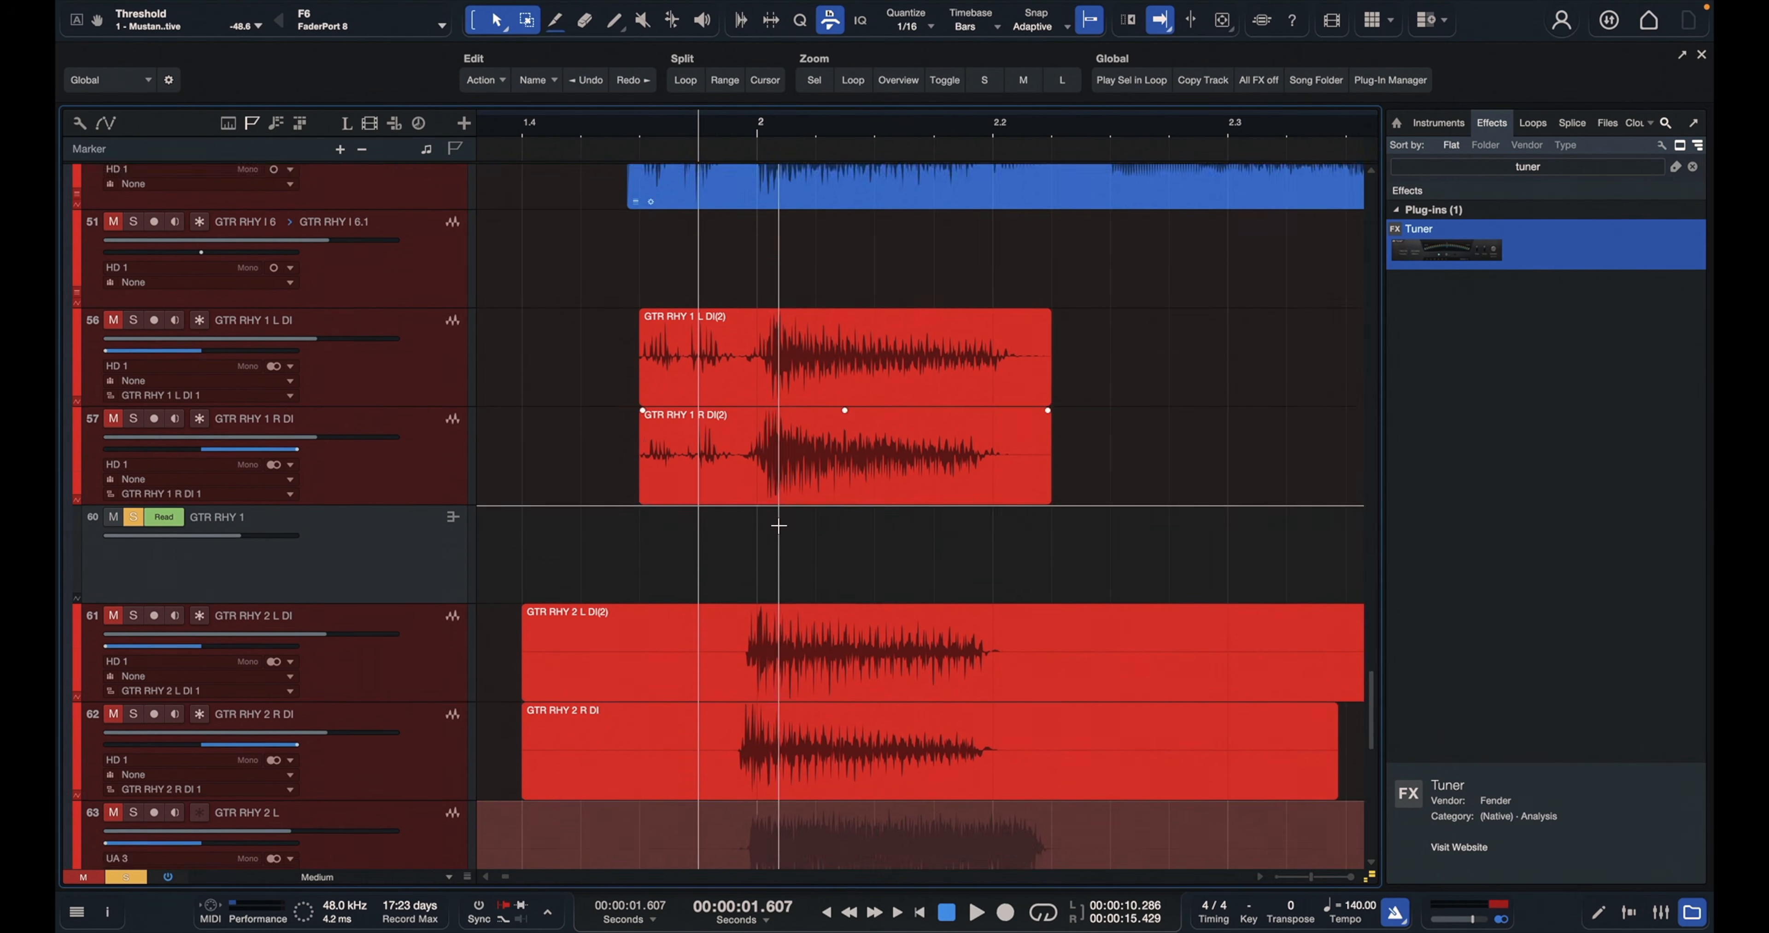
pyautogui.press('3')
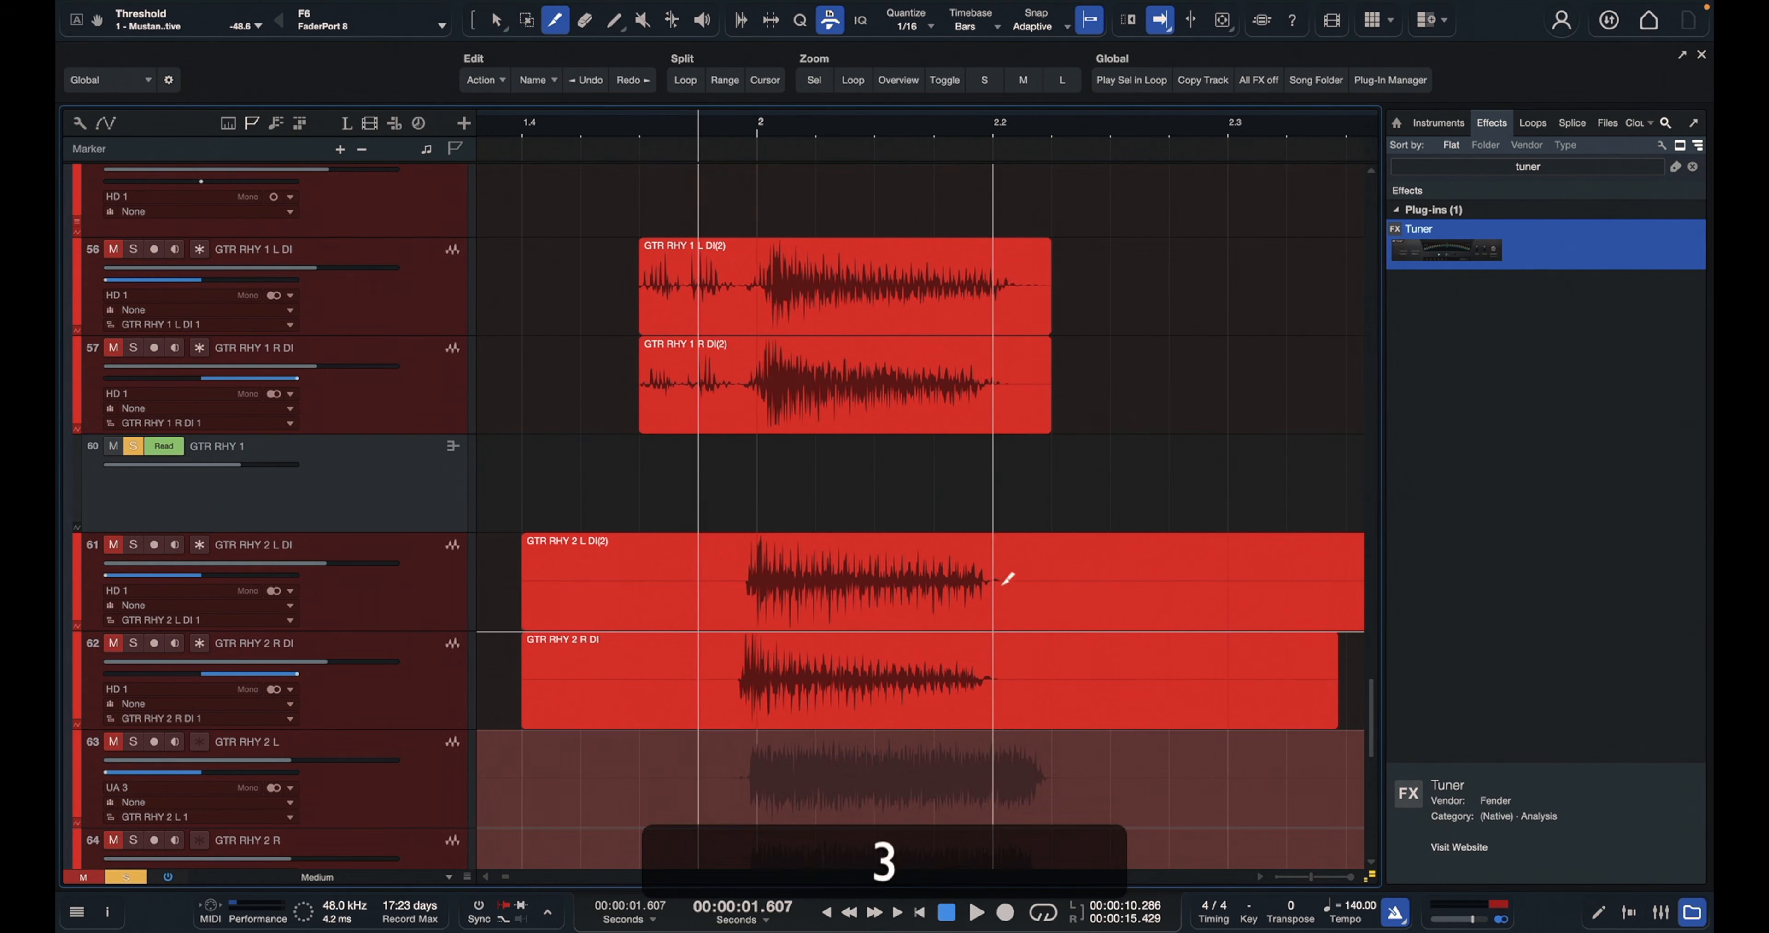
pyautogui.click(1048, 580)
pyautogui.click(1048, 678)
pyautogui.click(691, 568)
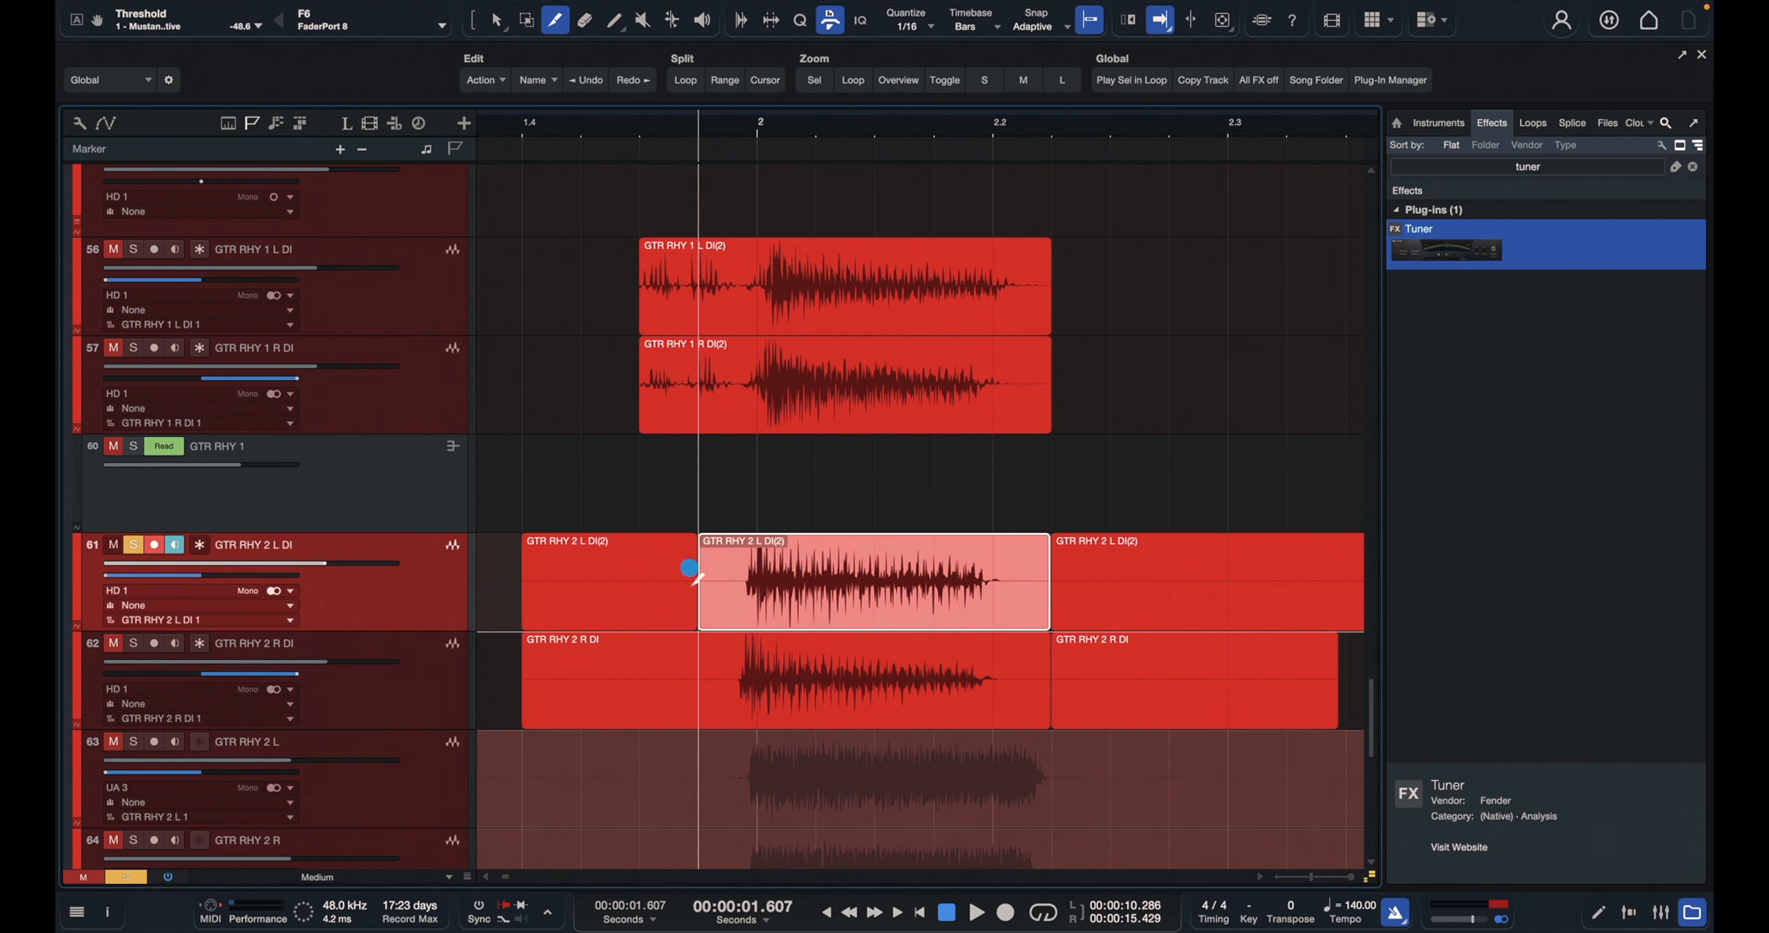
pyautogui.click(695, 660)
# Delete the leading pieces of the GTR RHY 2 L DI and R DI clips and trim the remaining starts up to the first note
pyautogui.press('1')
pyautogui.click(611, 654)
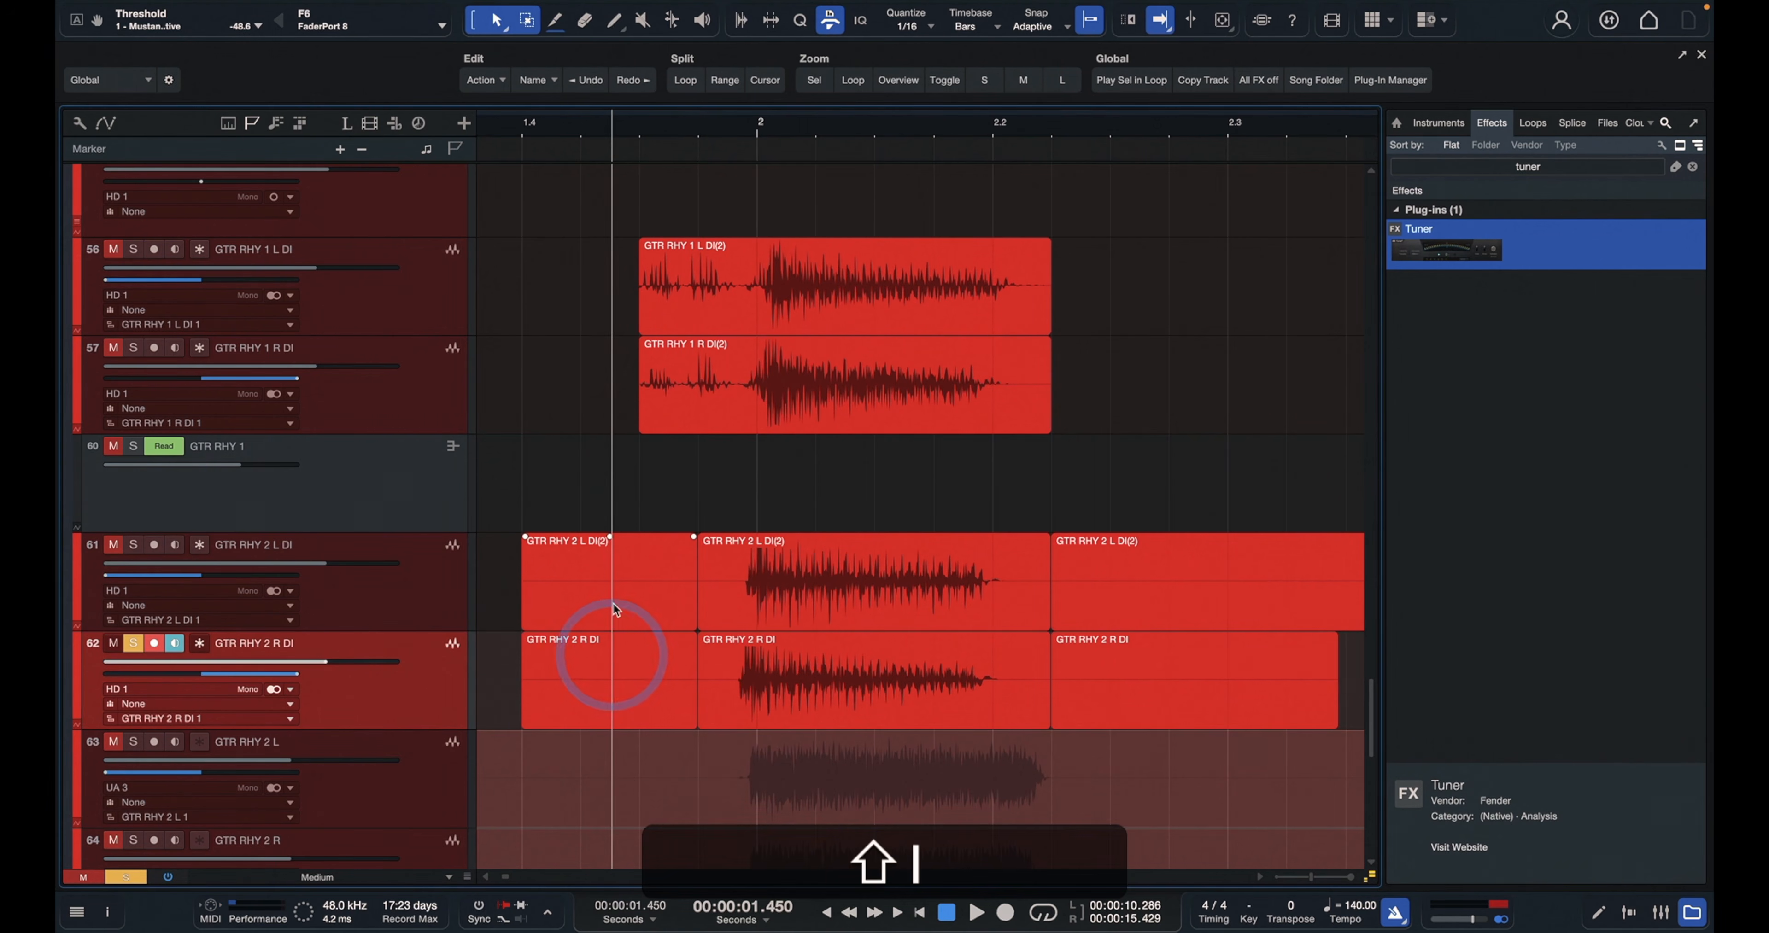
pyautogui.keyDown('shift'); pyautogui.click(609, 604); pyautogui.keyUp('shift')
pyautogui.keyDown('shift'); pyautogui.click(612, 697); pyautogui.keyUp('shift')
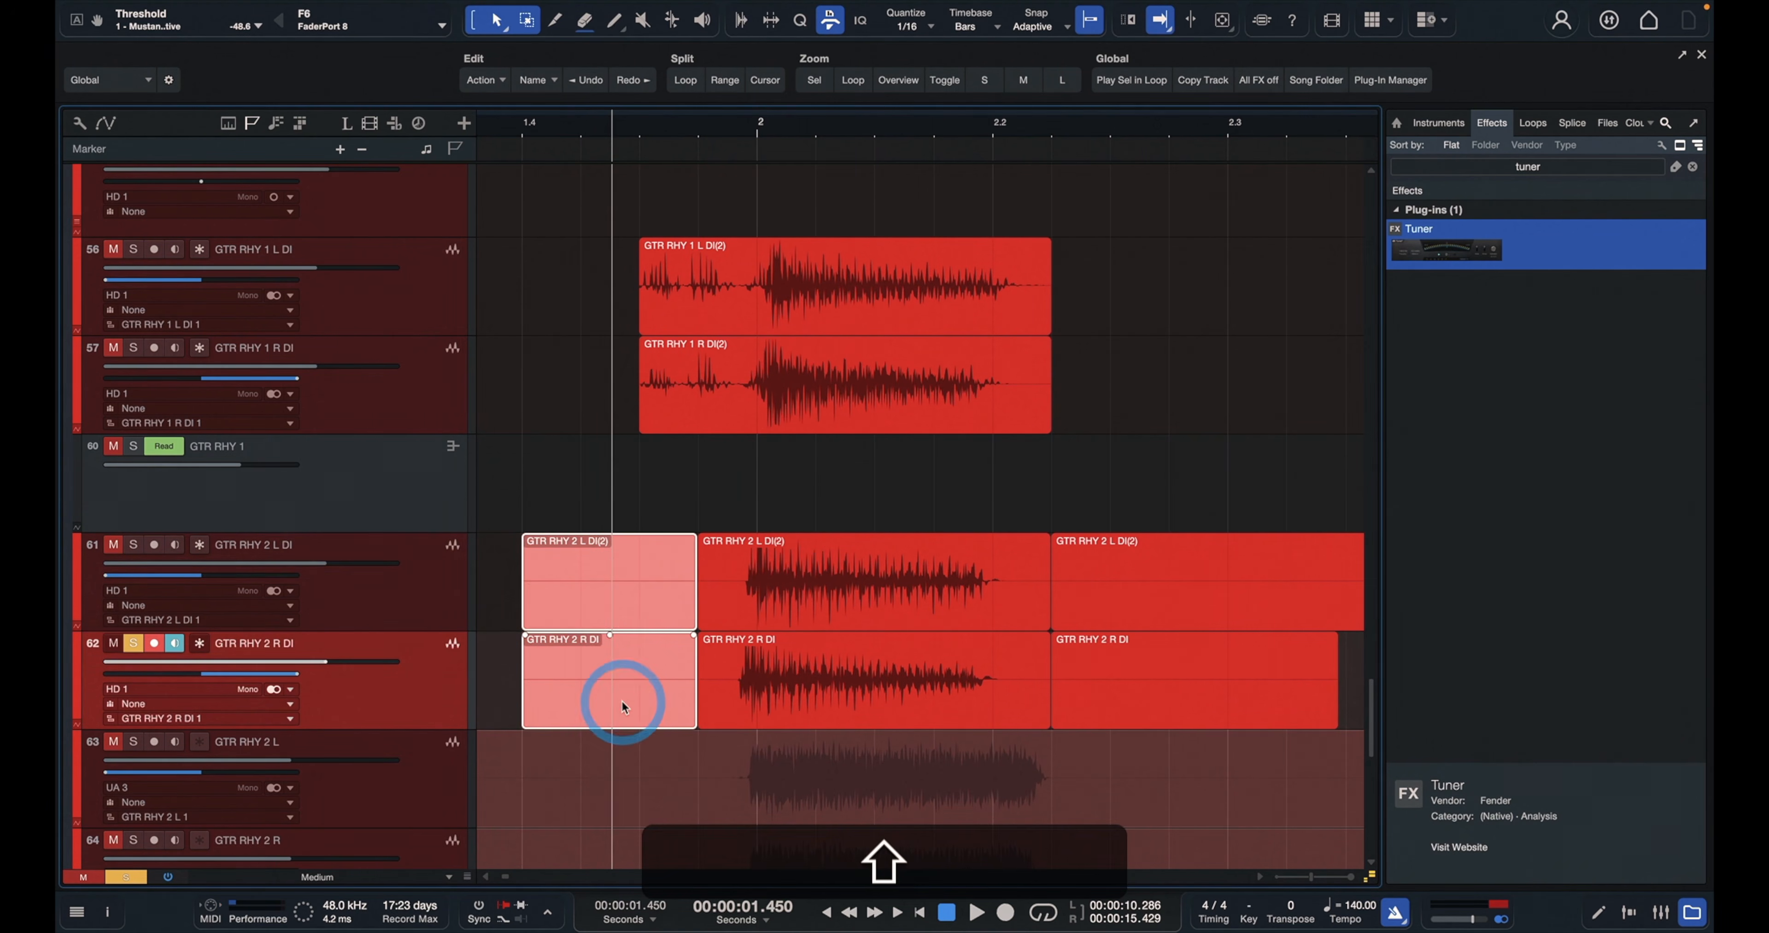
pyautogui.press('Delete')
pyautogui.click(702, 674)
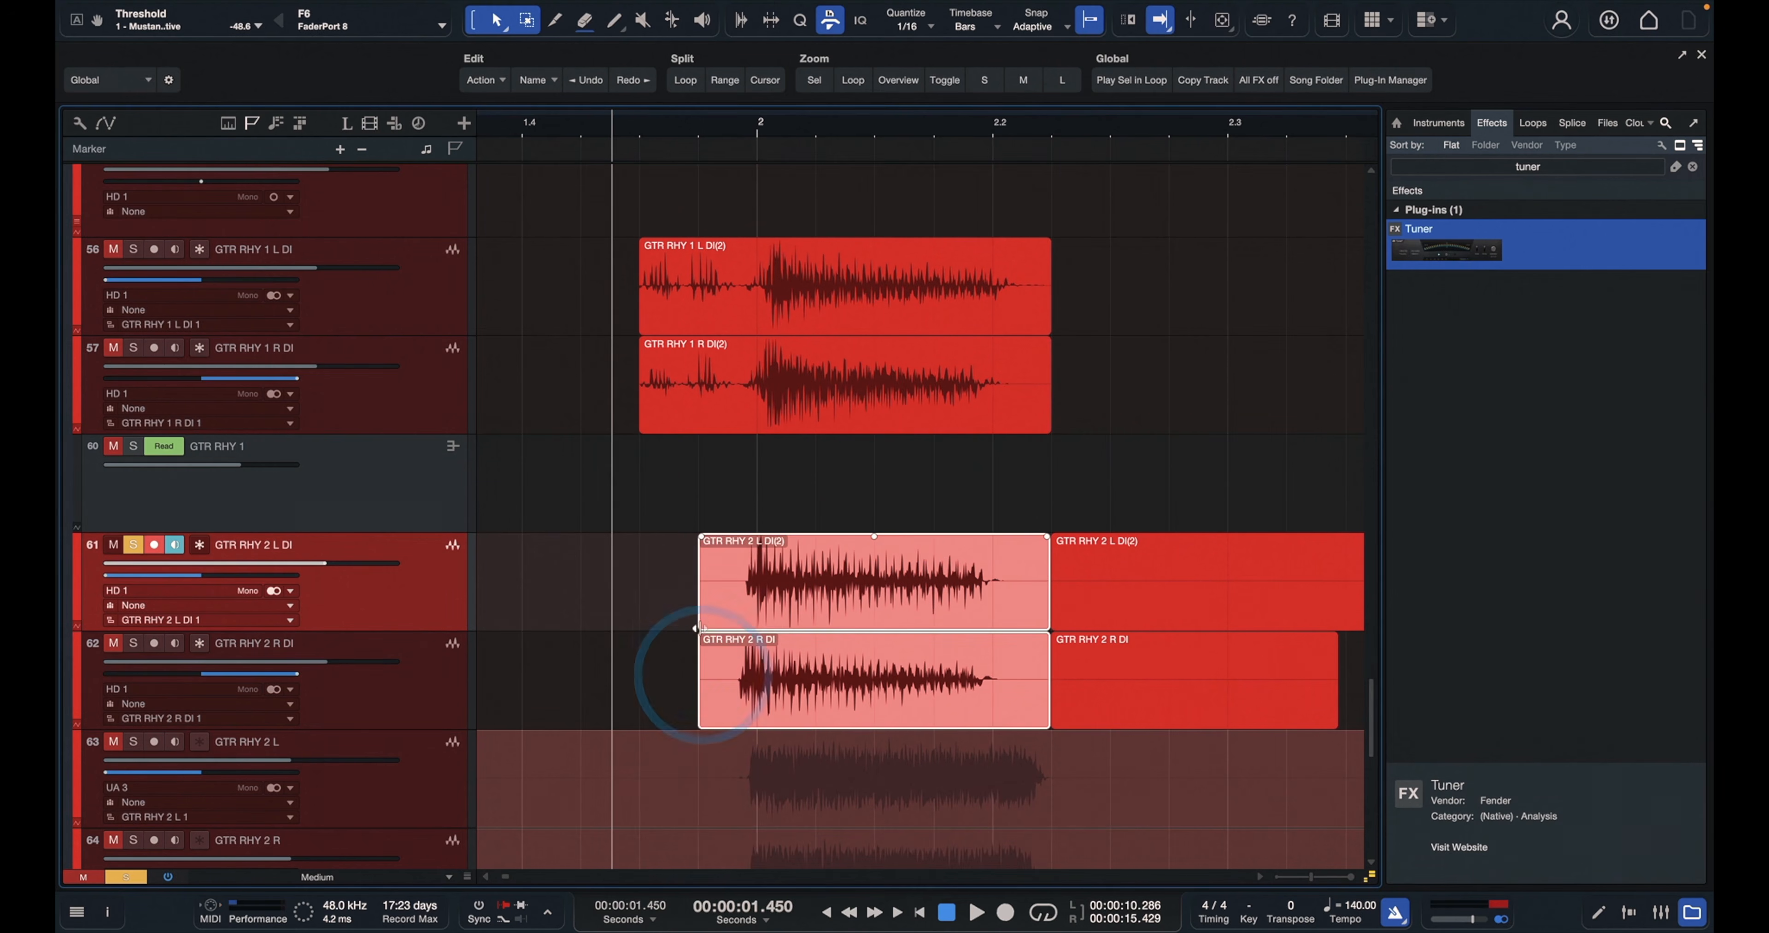
pyautogui.moveTo(698, 628); pyautogui.dragTo(742, 627)
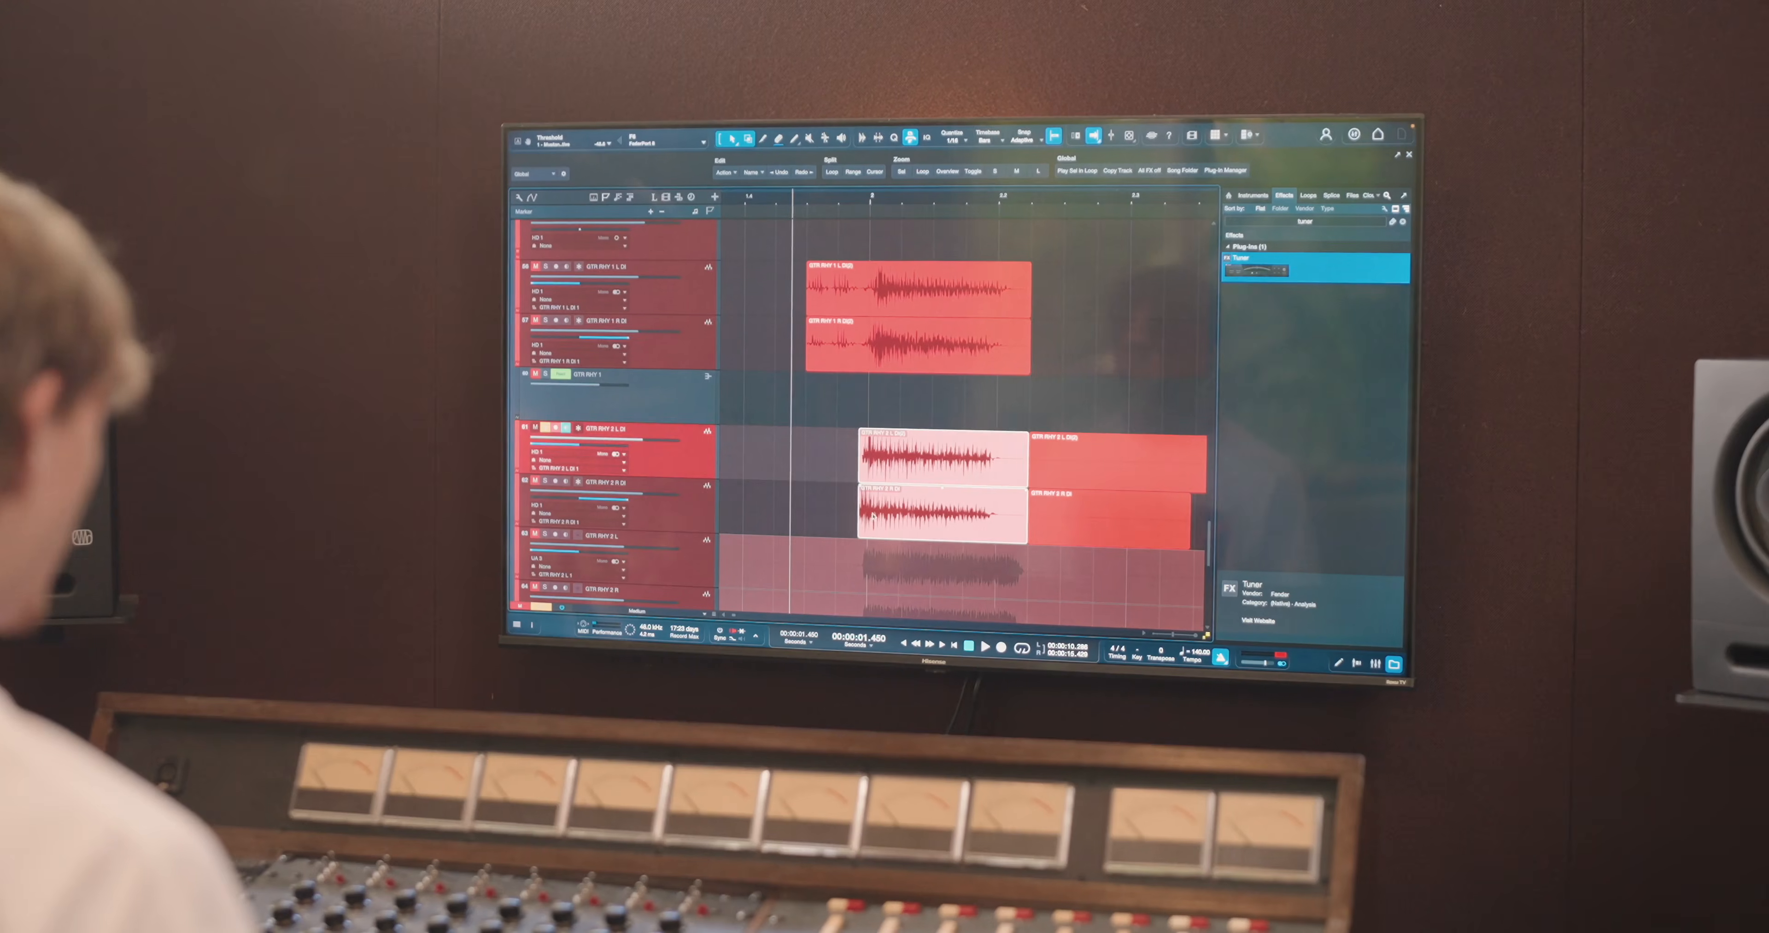
# Slip the audio inside the GTR RHY 2 R DI and L DI(2) clips to line their attacks up with bar 2
pyautogui.click(873, 516)
pyautogui.moveTo(873, 517); pyautogui.dragTo(884, 522)
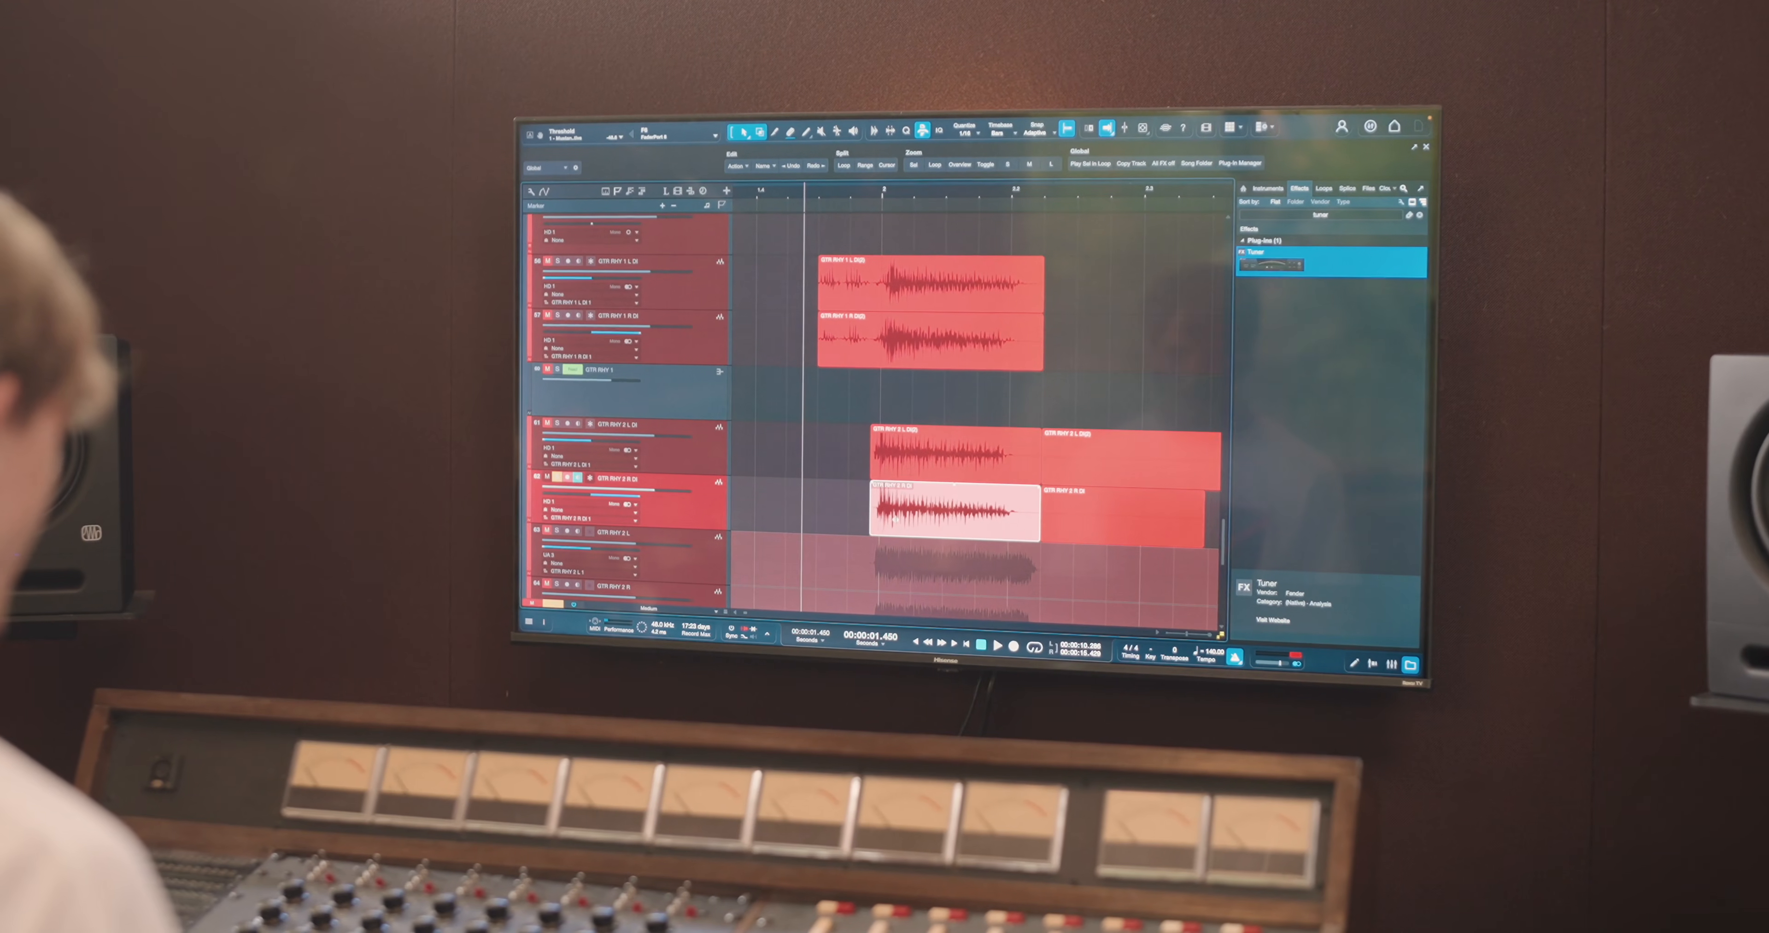
pyautogui.click(890, 471)
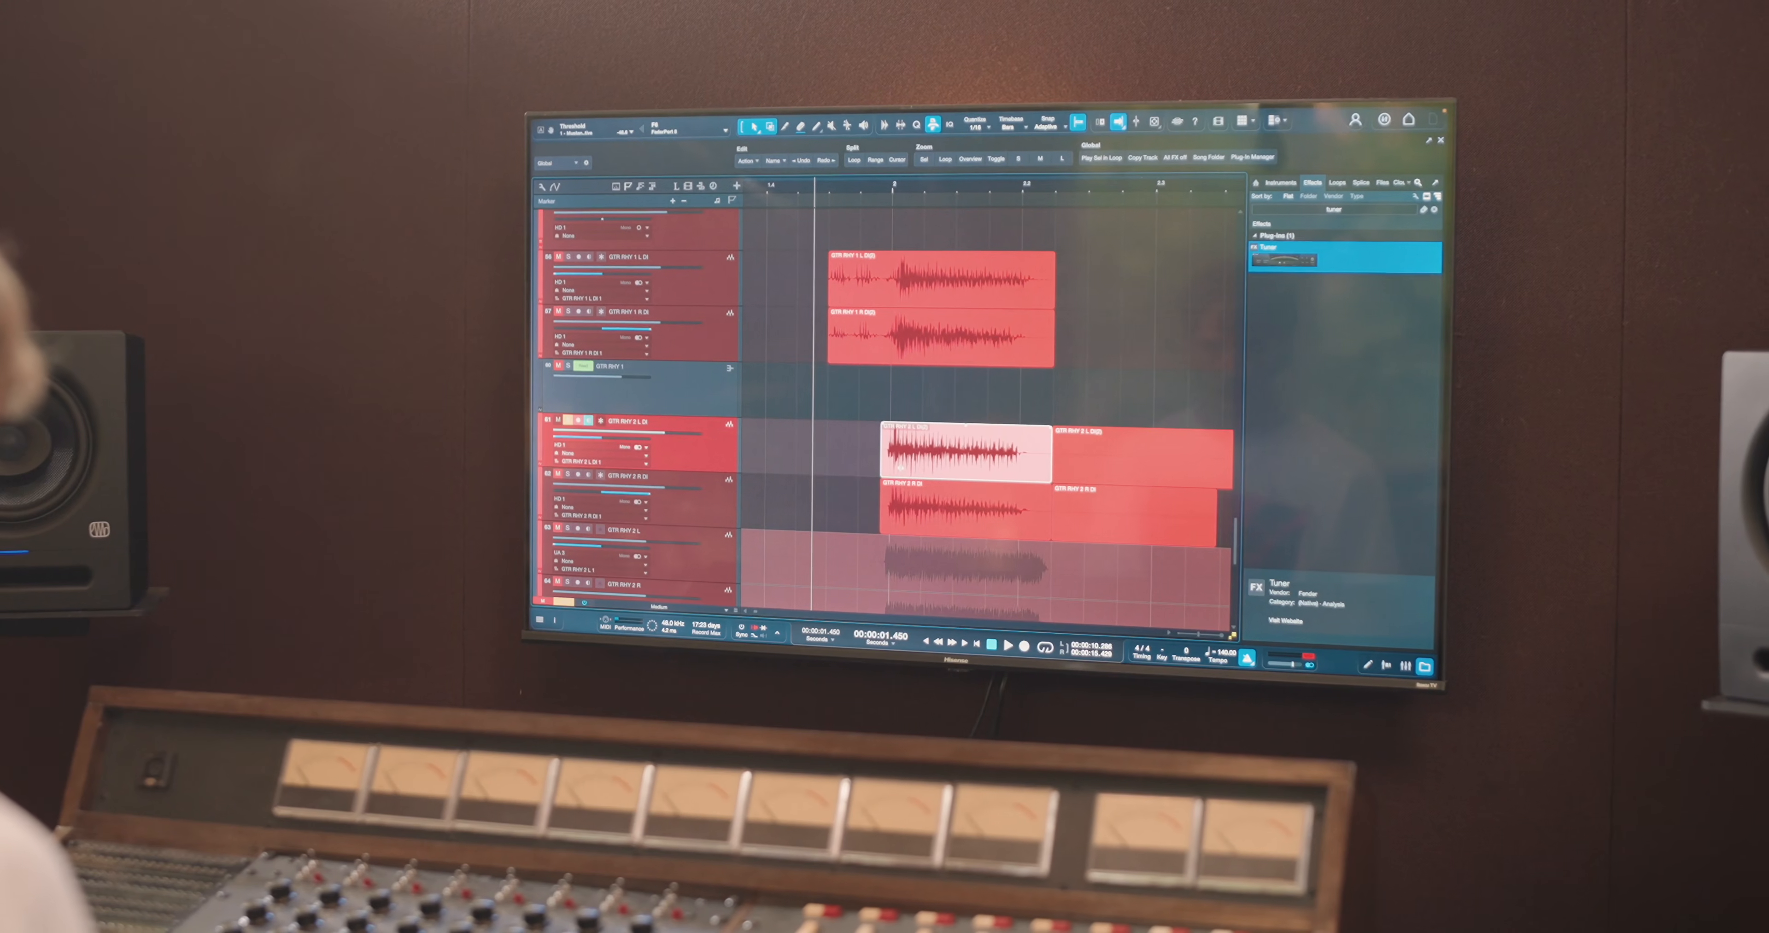
pyautogui.press('e')
pyautogui.press('e')
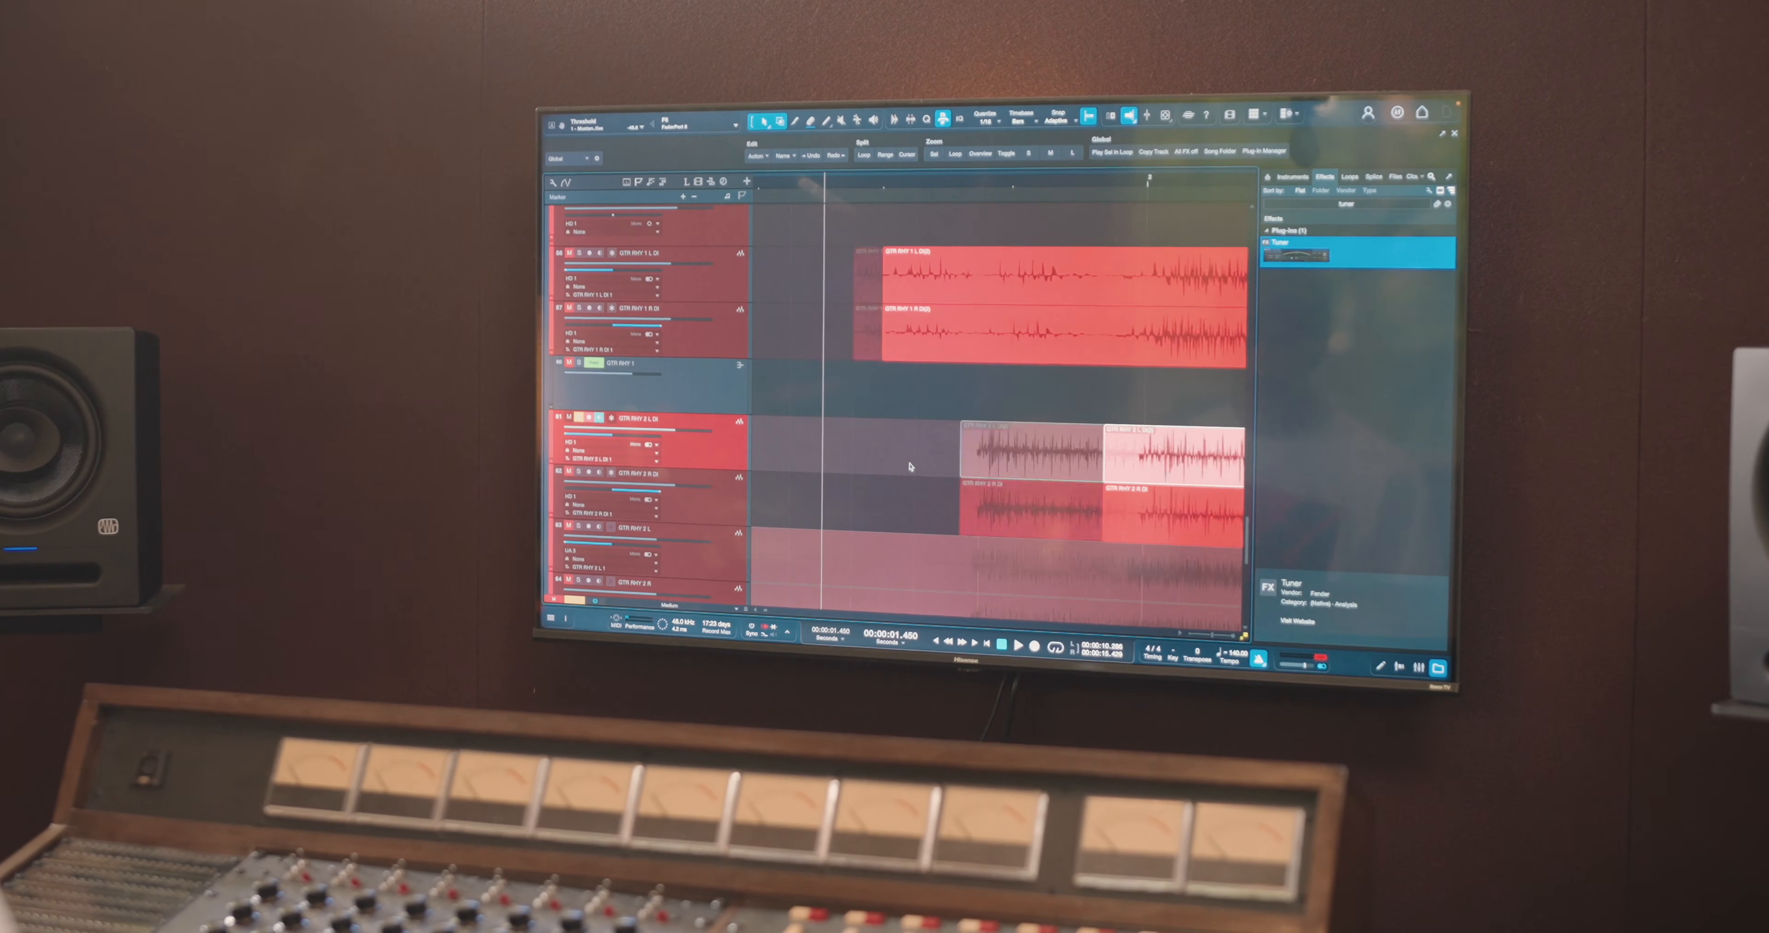
# Trim the starts of the GTR RHY 2 L DI(2) and R DI clips together to just before the first note at bar 2
pyautogui.scroll(-2, 941, 477)
pyautogui.moveTo(1071, 386); pyautogui.dragTo(1131, 455)
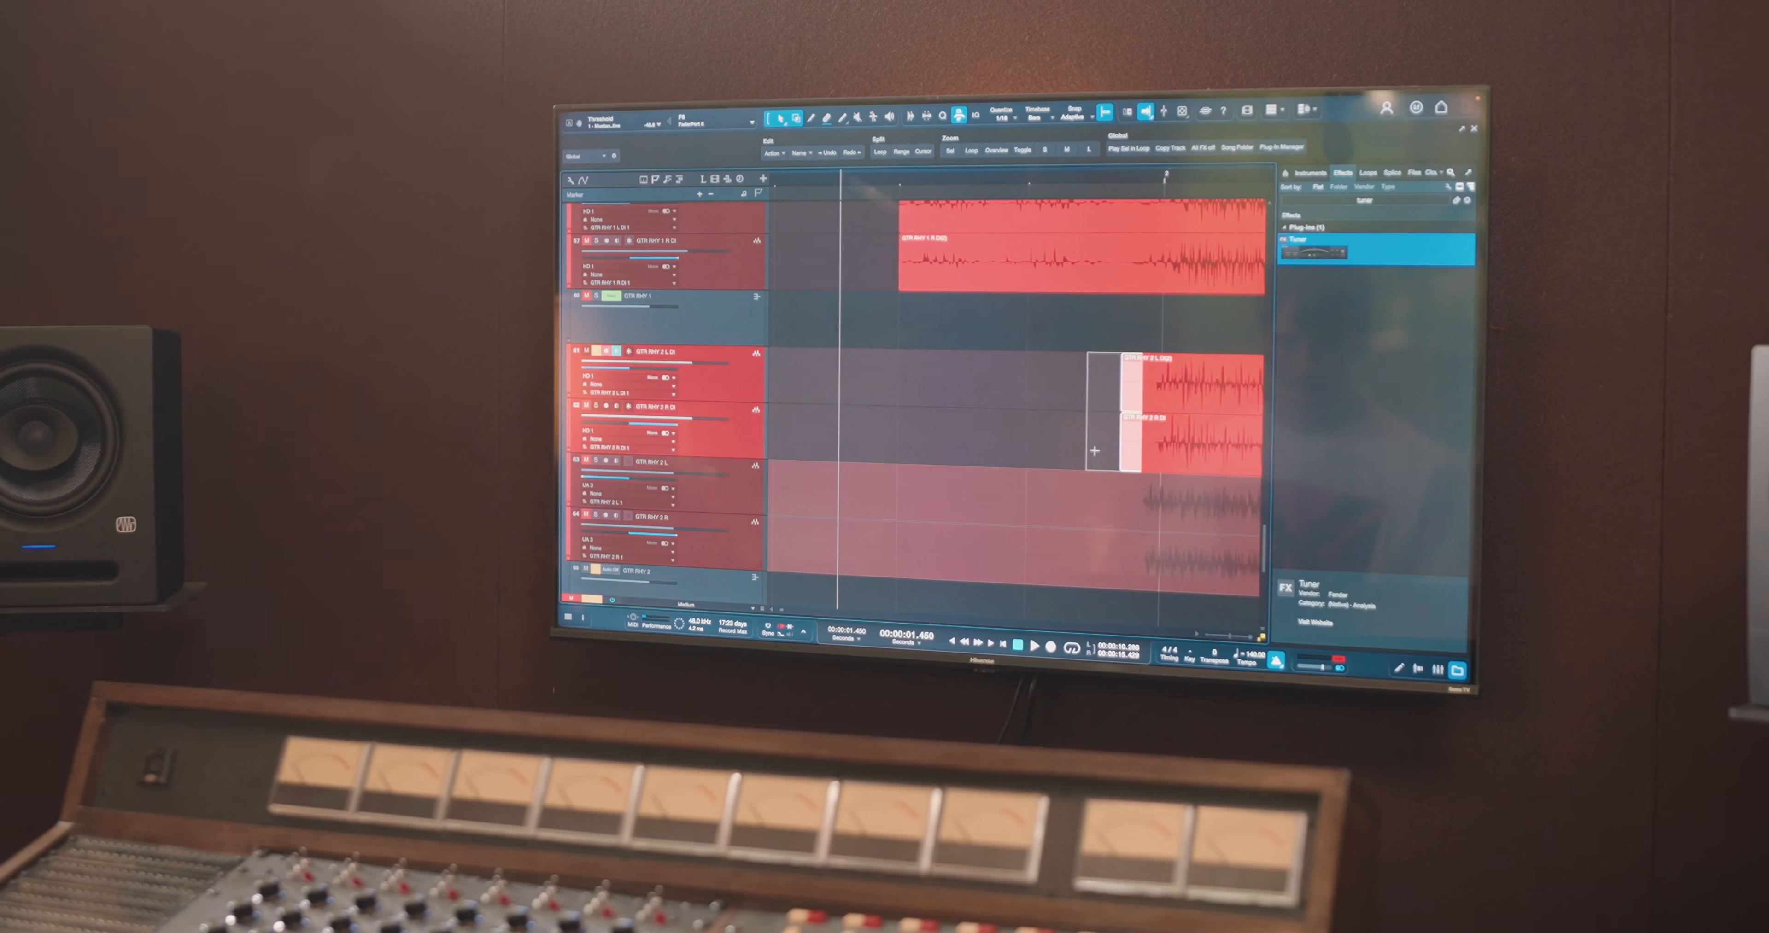
pyautogui.press('Delete')
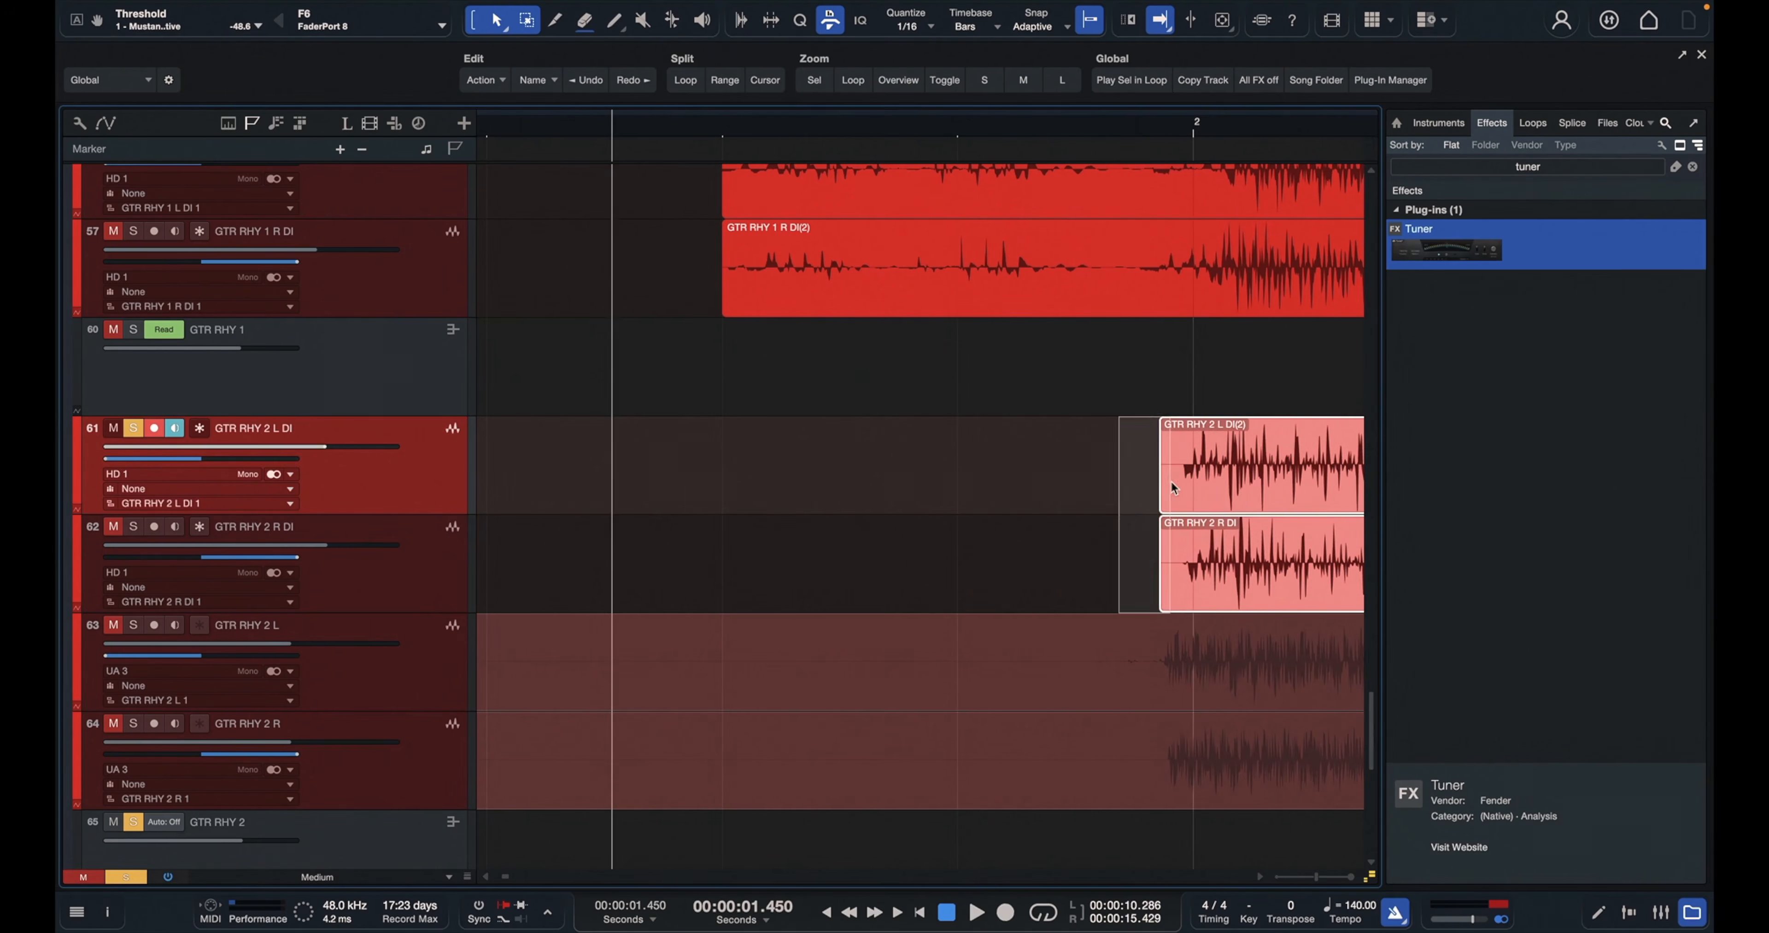
pyautogui.click(1172, 482)
pyautogui.moveTo(1156, 500); pyautogui.dragTo(1174, 497)
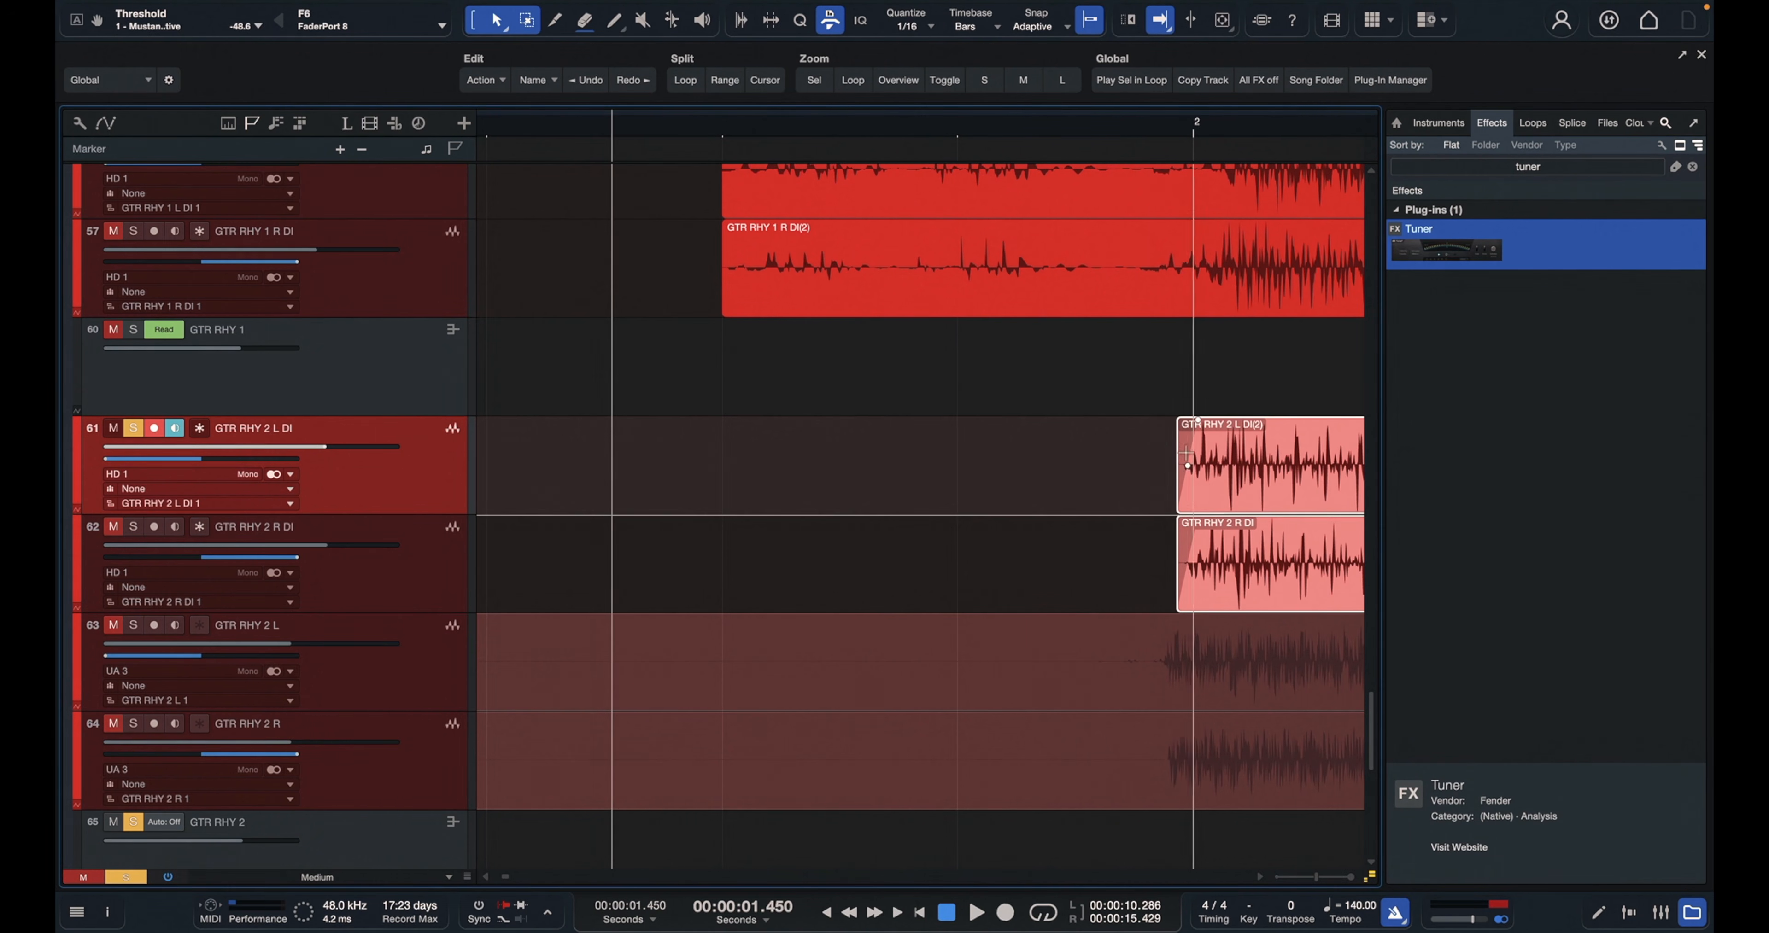
# Delete the silent trailing pieces of both GTR RHY 2 DI clips and trim the remaining ends to about 2.02.01.31
pyautogui.press('w')
pyautogui.press('w')
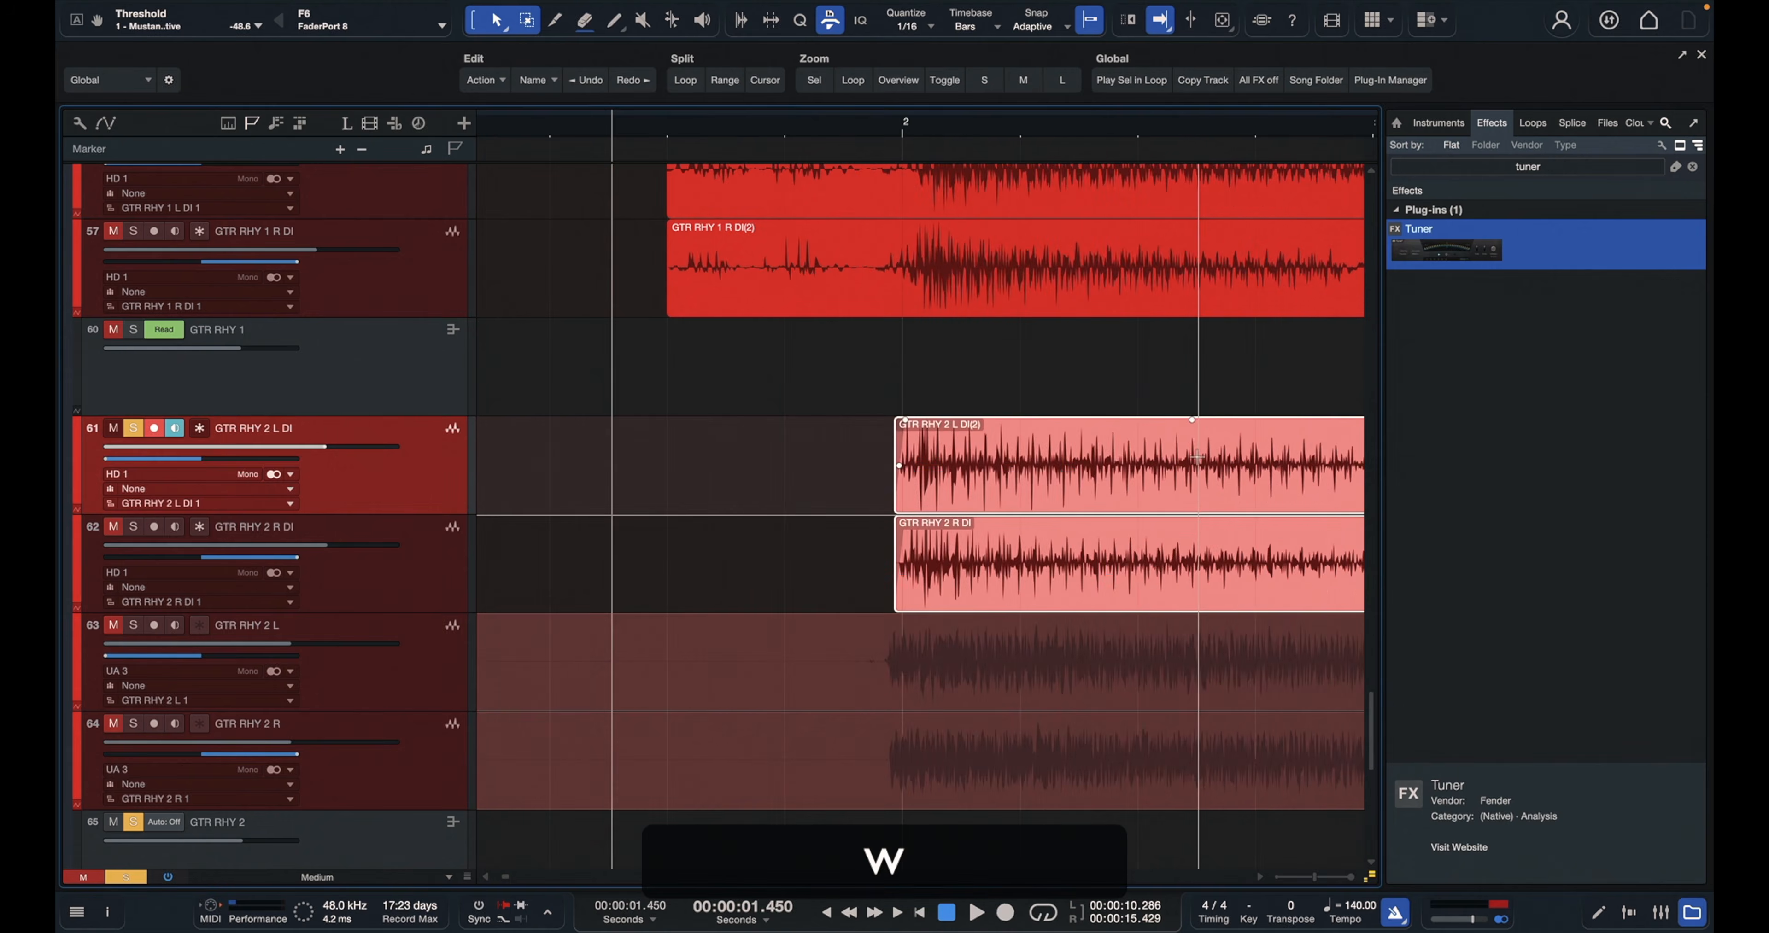
pyautogui.click(1085, 476)
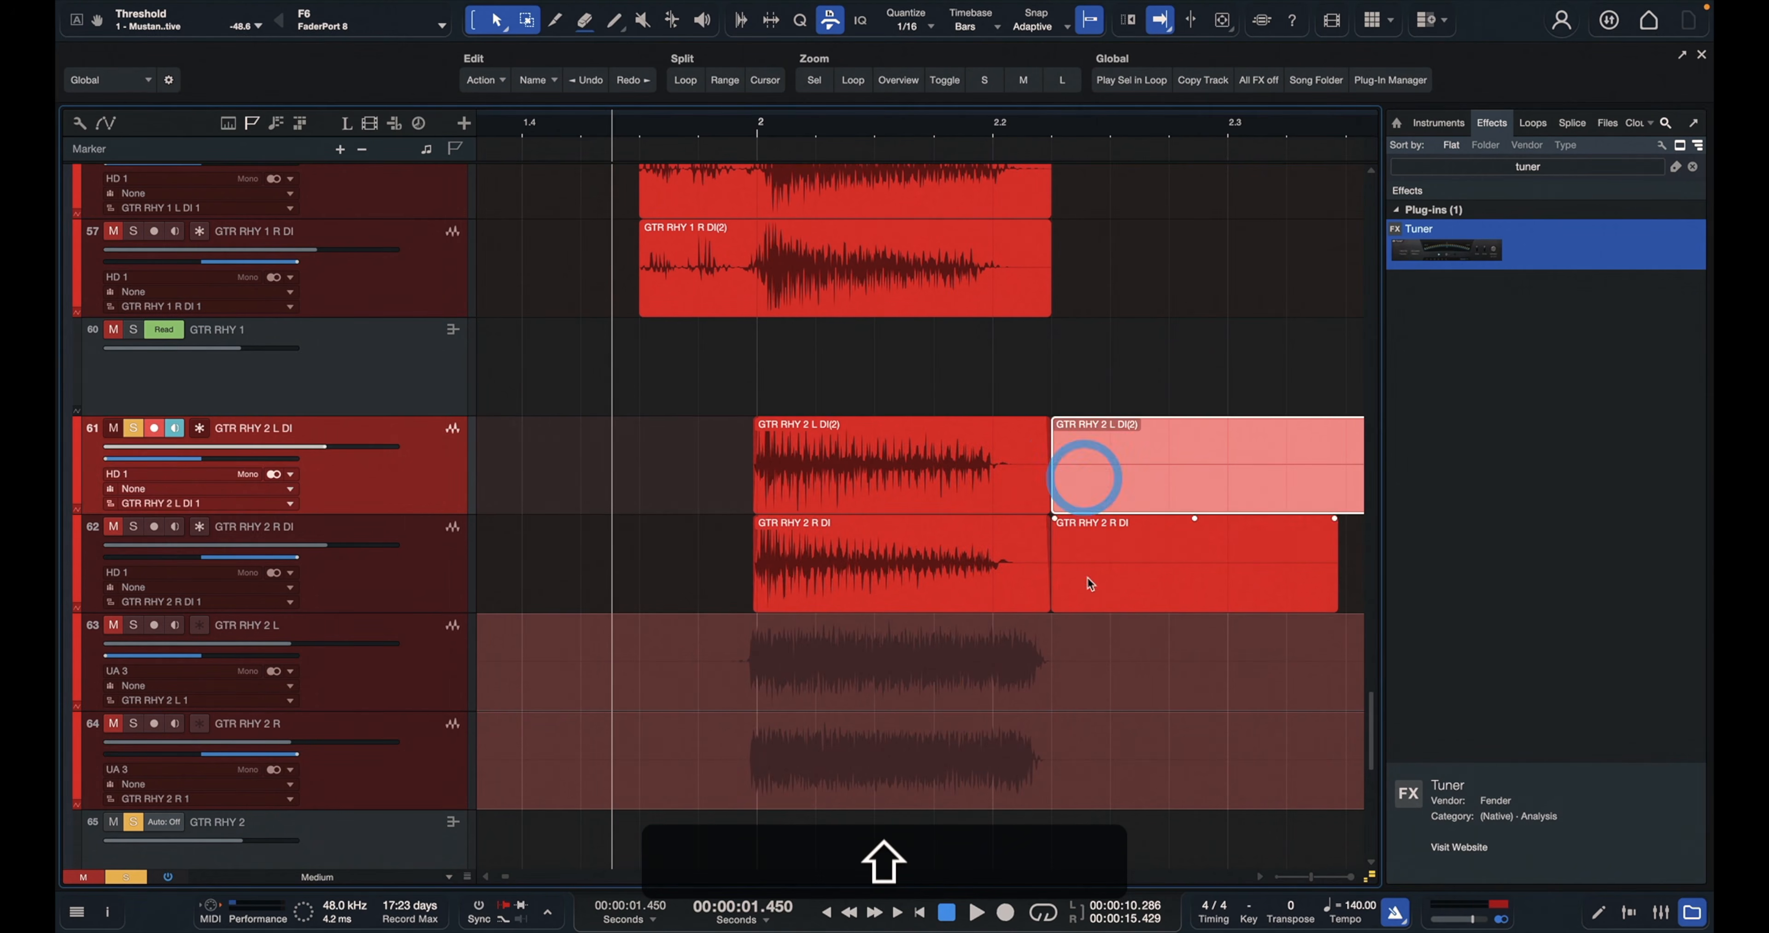
pyautogui.keyDown('shift'); pyautogui.click(1088, 577); pyautogui.keyUp('shift')
pyautogui.hotkey('shift', 'Delete')
pyautogui.moveTo(1085, 488); pyautogui.dragTo(1021, 513)
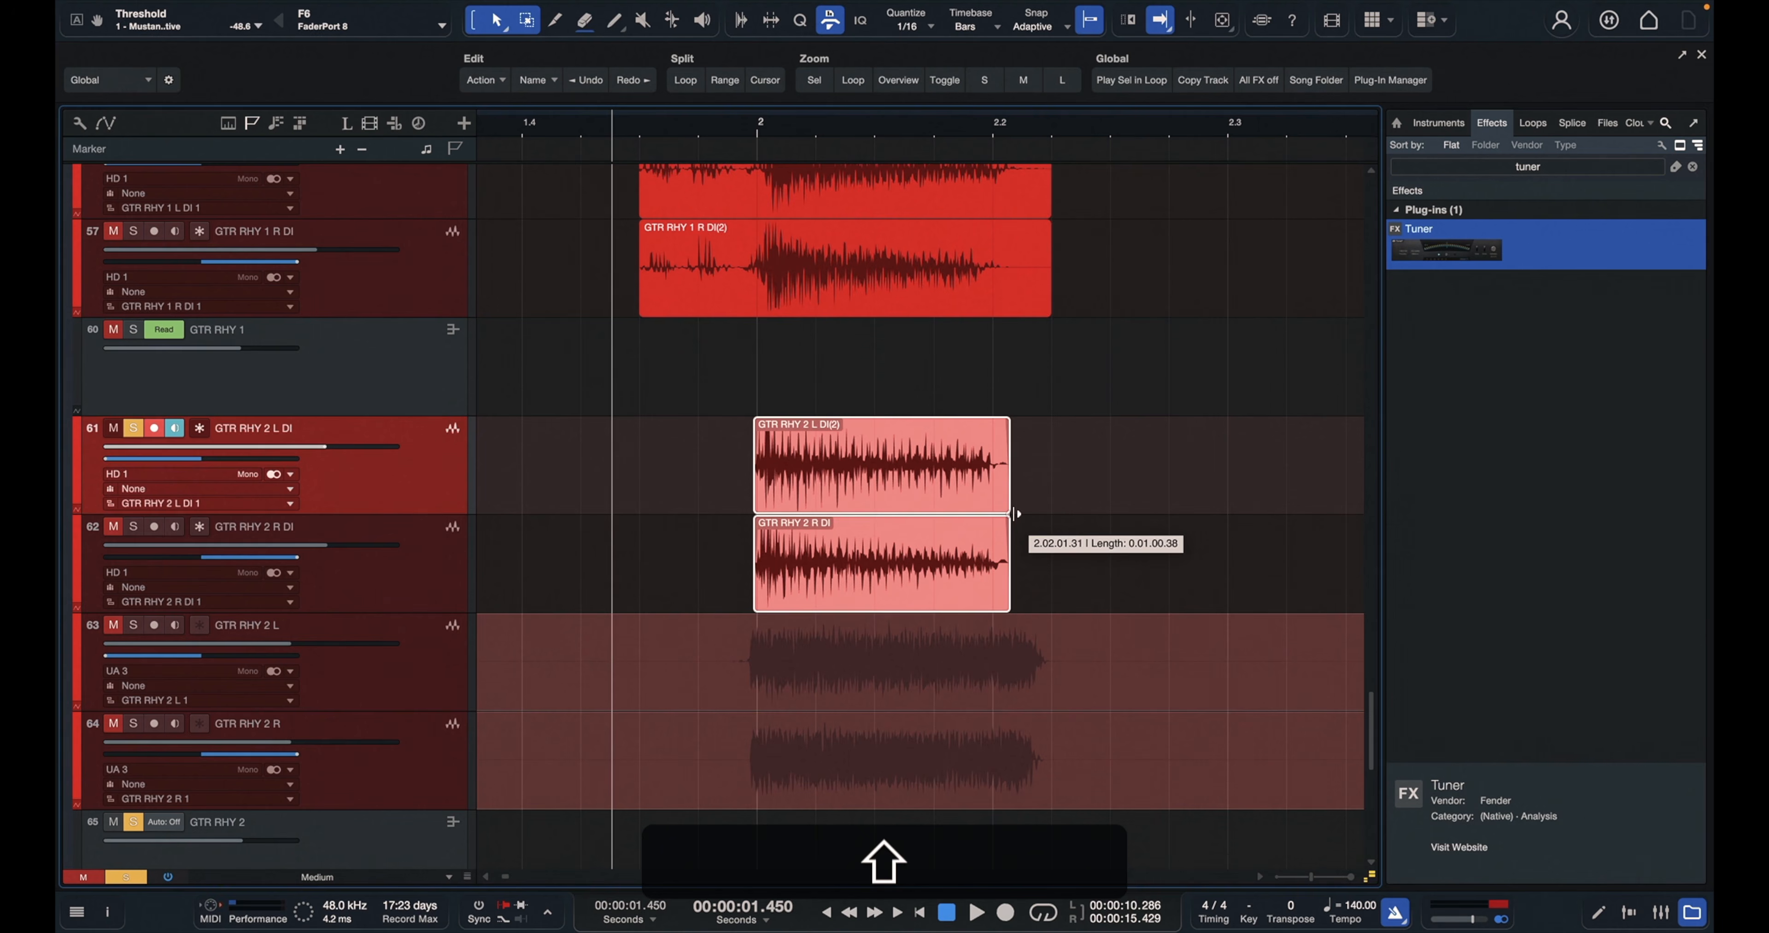
# Add short fades to the GTR RHY 1 L DI(2) and R DI(2) clips and trim their ends to just after the note decays
pyautogui.scroll(3, 1020, 488)
pyautogui.moveTo(1092, 268); pyautogui.dragTo(1024, 374)
pyautogui.hotkey('shift', 'x')
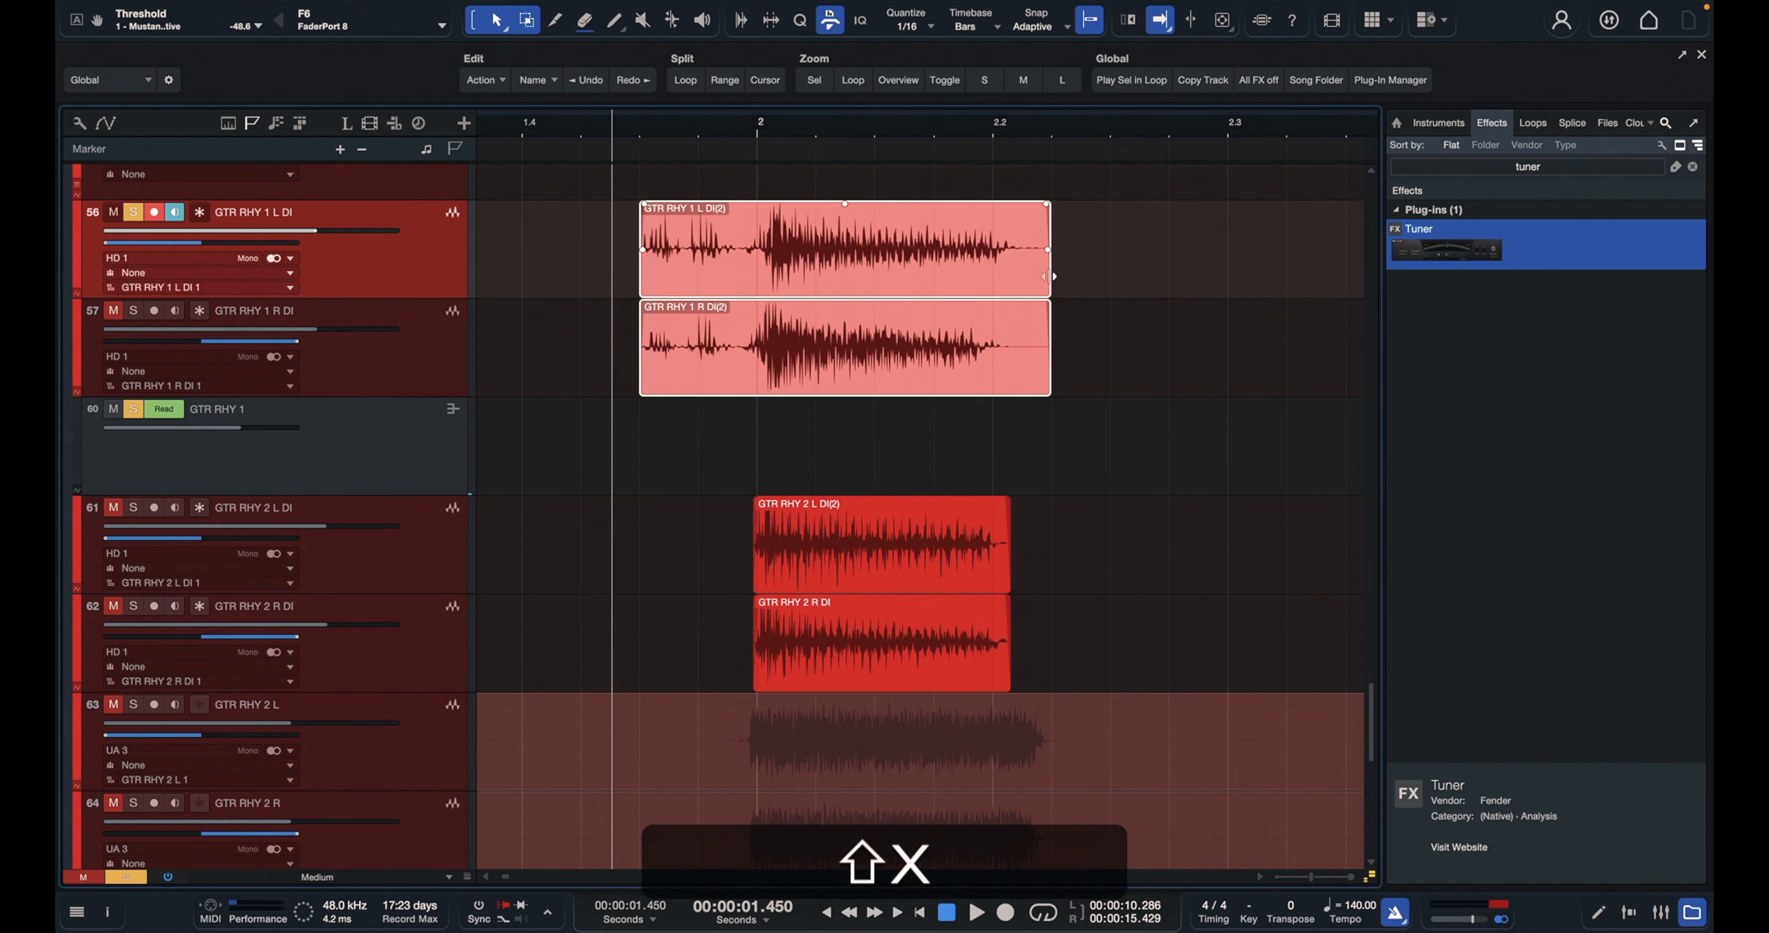
pyautogui.moveTo(1053, 276); pyautogui.dragTo(1026, 299)
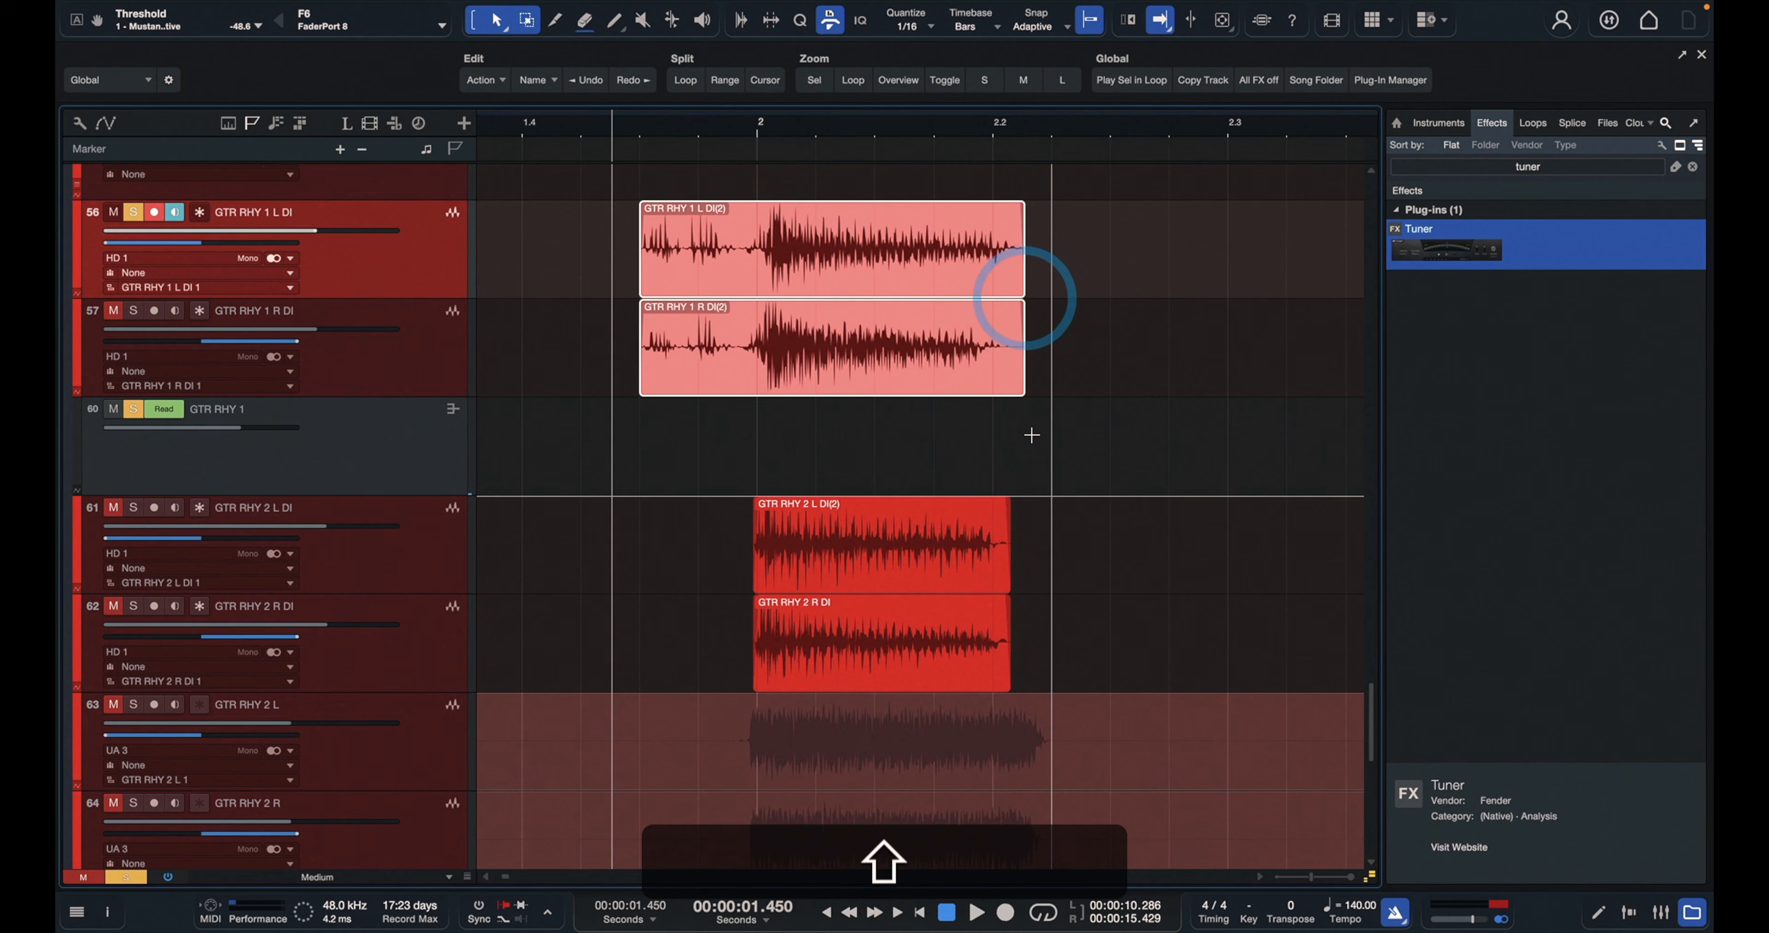
# Split all four GTR RHY 1 and 2 DI clips together a sixteenth before bar 6
pyautogui.press('e')
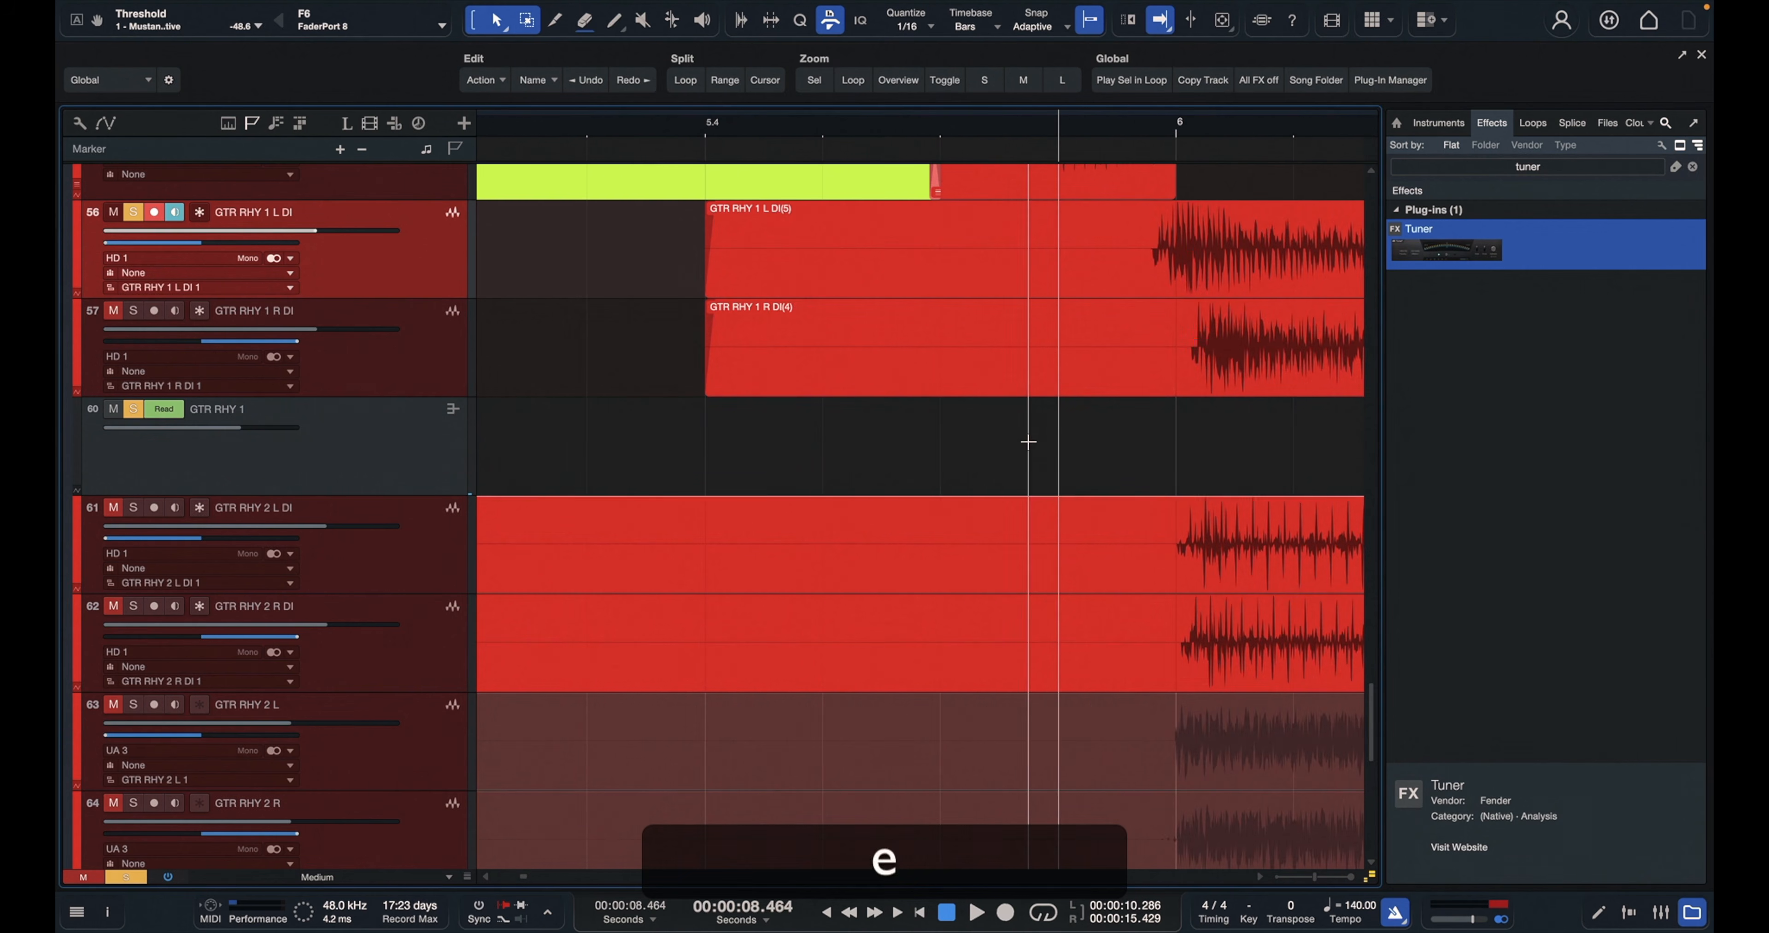
pyautogui.scroll(1, 1033, 470)
pyautogui.scroll(1, 1029, 469)
pyautogui.click(1027, 319)
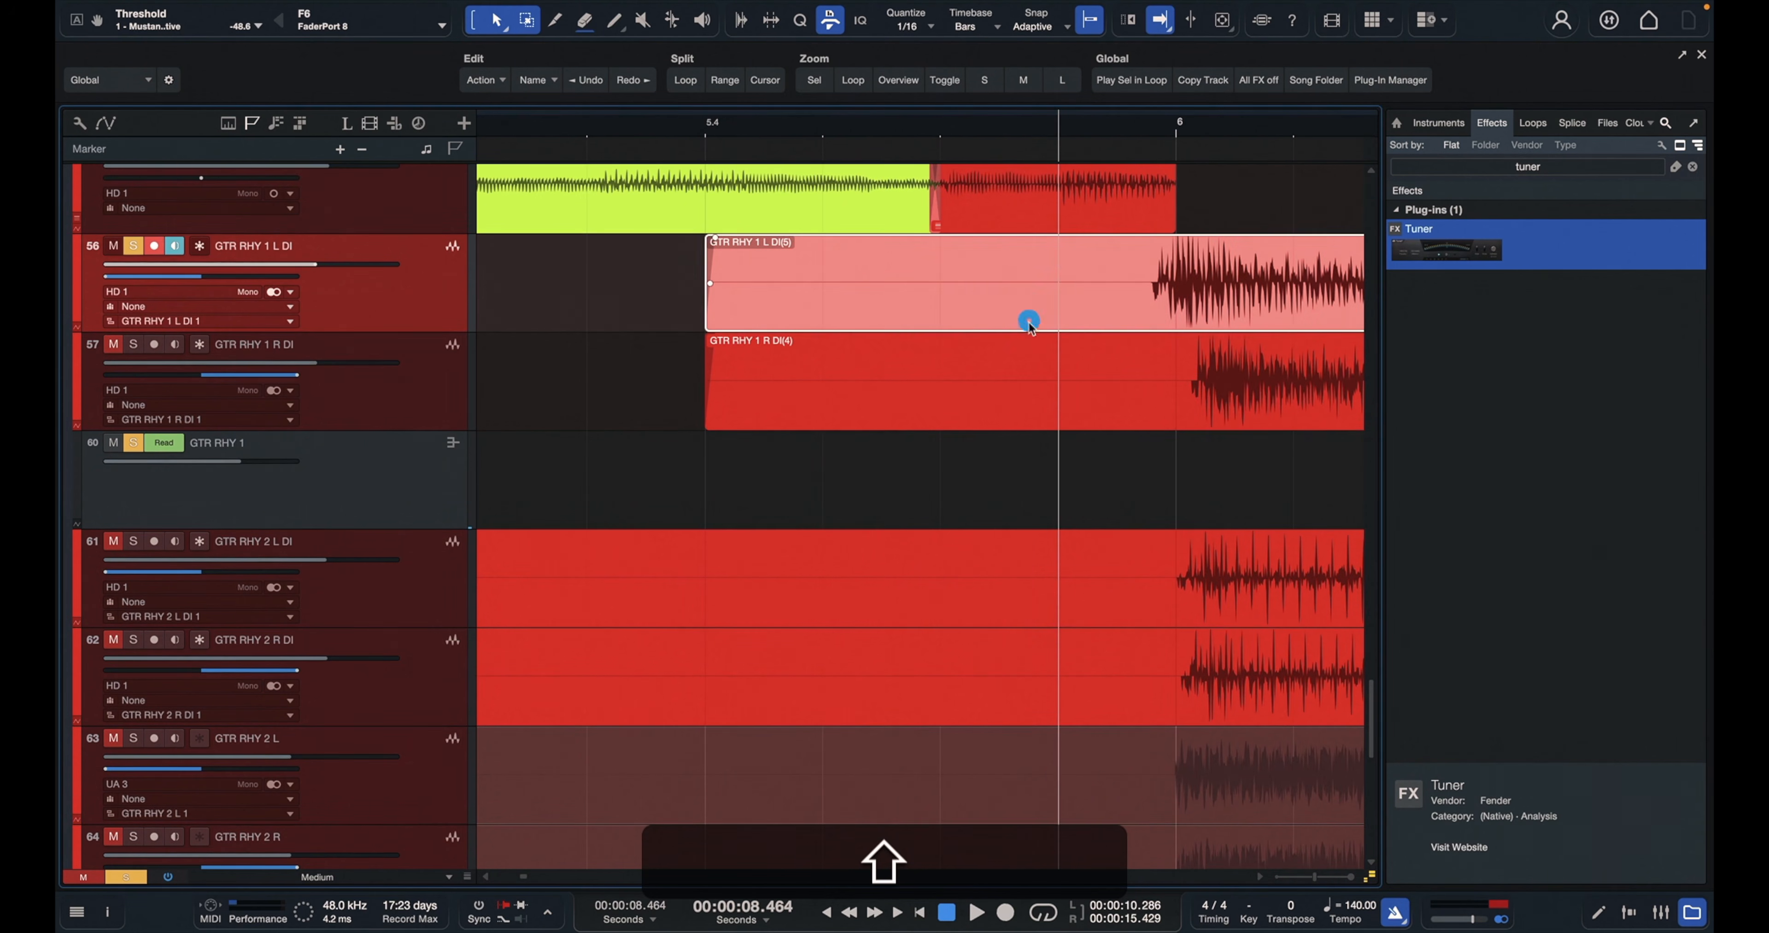
pyautogui.keyDown('shift'); pyautogui.click(1018, 426); pyautogui.keyUp('shift')
pyautogui.keyDown('shift'); pyautogui.click(1024, 605); pyautogui.keyUp('shift')
pyautogui.keyDown('shift'); pyautogui.click(1015, 697); pyautogui.keyUp('shift')
pyautogui.hotkey('shift', '3')
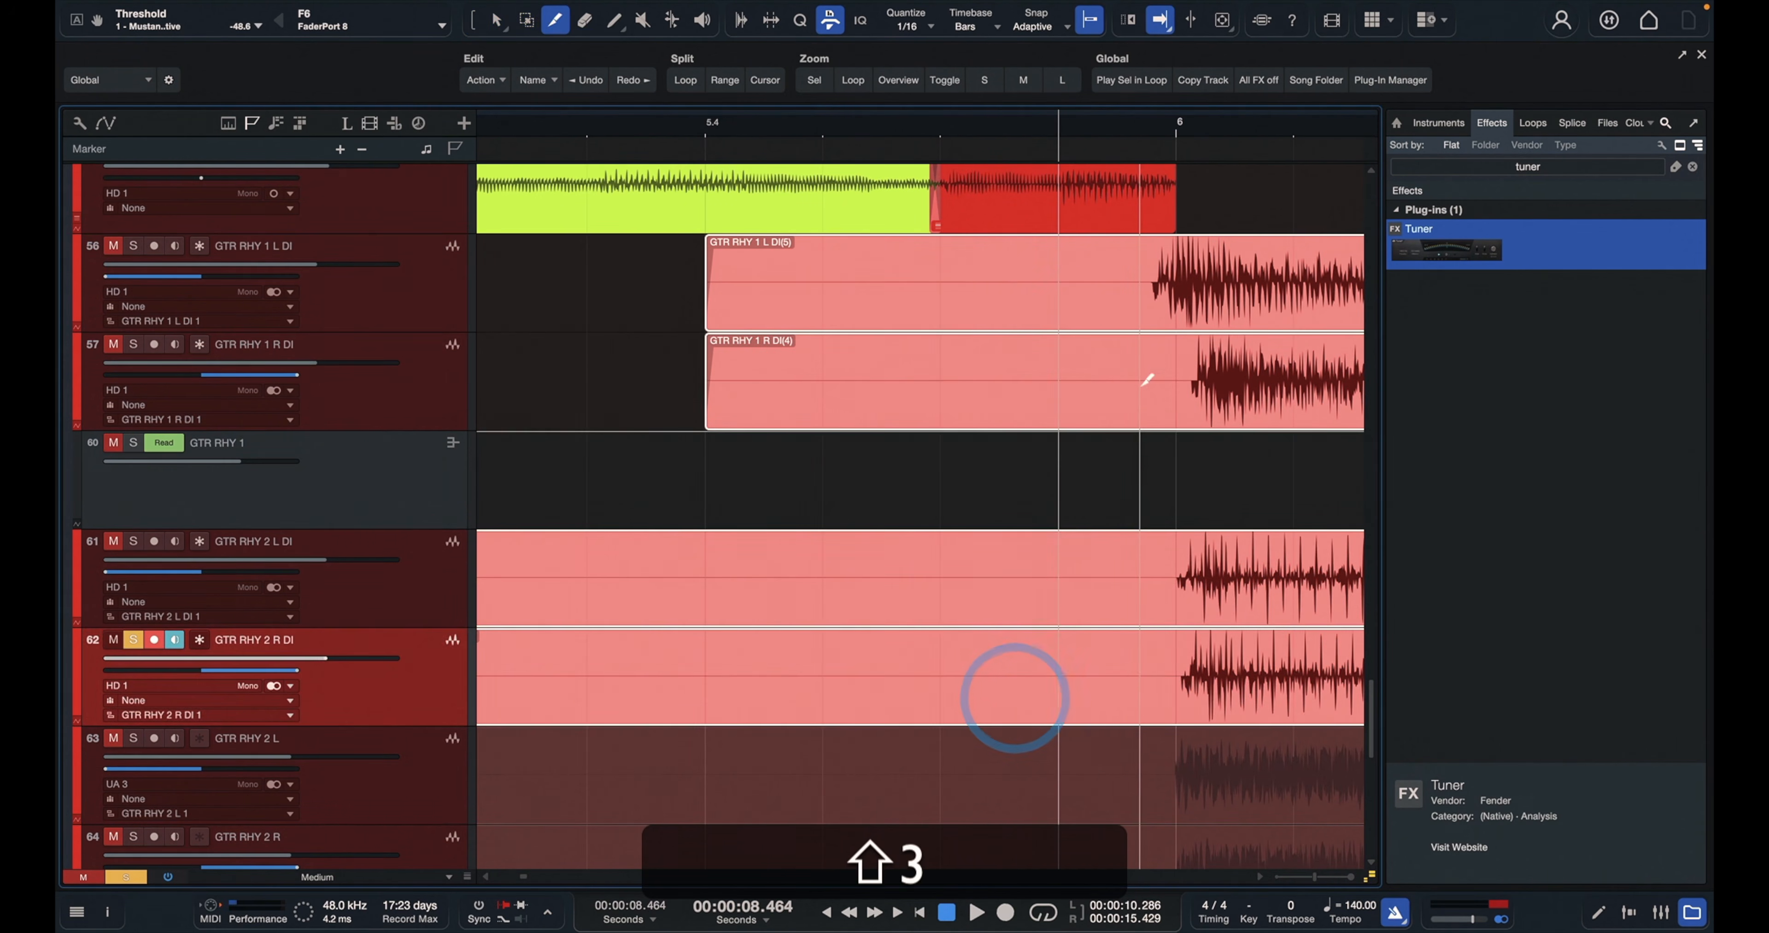
pyautogui.click(1145, 352)
pyautogui.press('1')
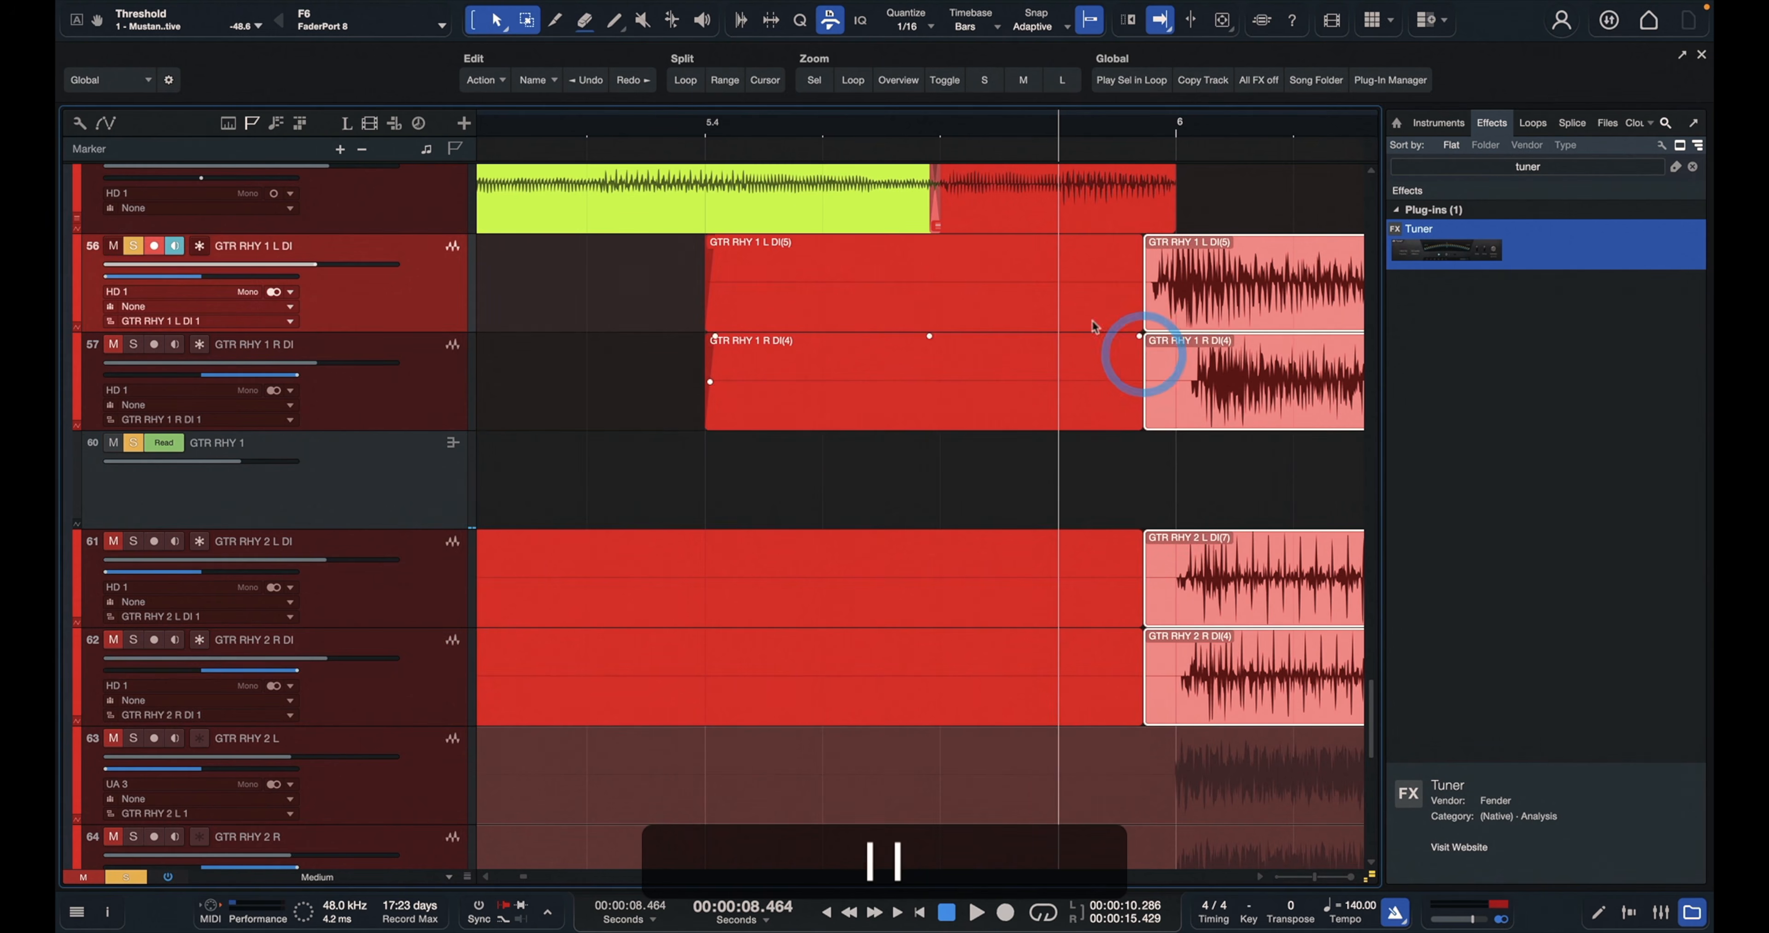
# Delete the silent pieces before the bar 6 split on all four rhythm guitar DI tracks
pyautogui.click(1037, 284)
pyautogui.moveTo(644, 328); pyautogui.dragTo(905, 649)
pyautogui.press('BackSpace')
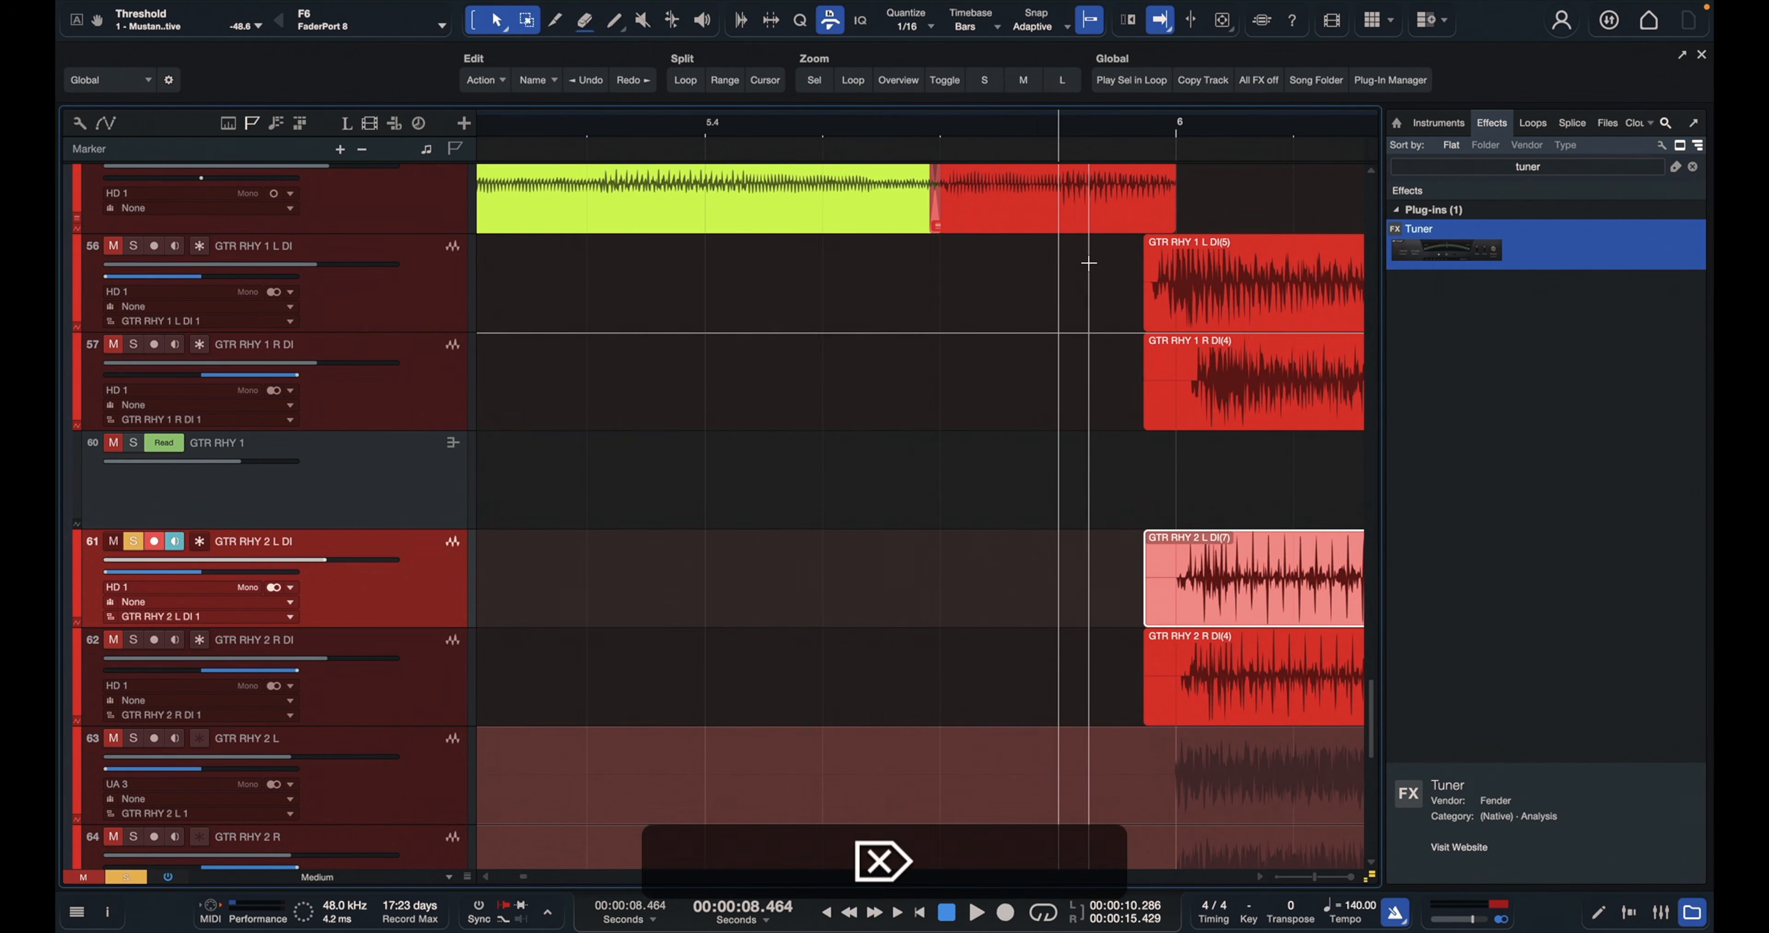
# Split the GTR RHY 2 L DI(7) and R DI(4) clips at beat 9.4, level with the existing GTR RHY 1 DI clip boundary
pyautogui.click(1208, 310)
pyautogui.hscroll(5, 1111, 440)
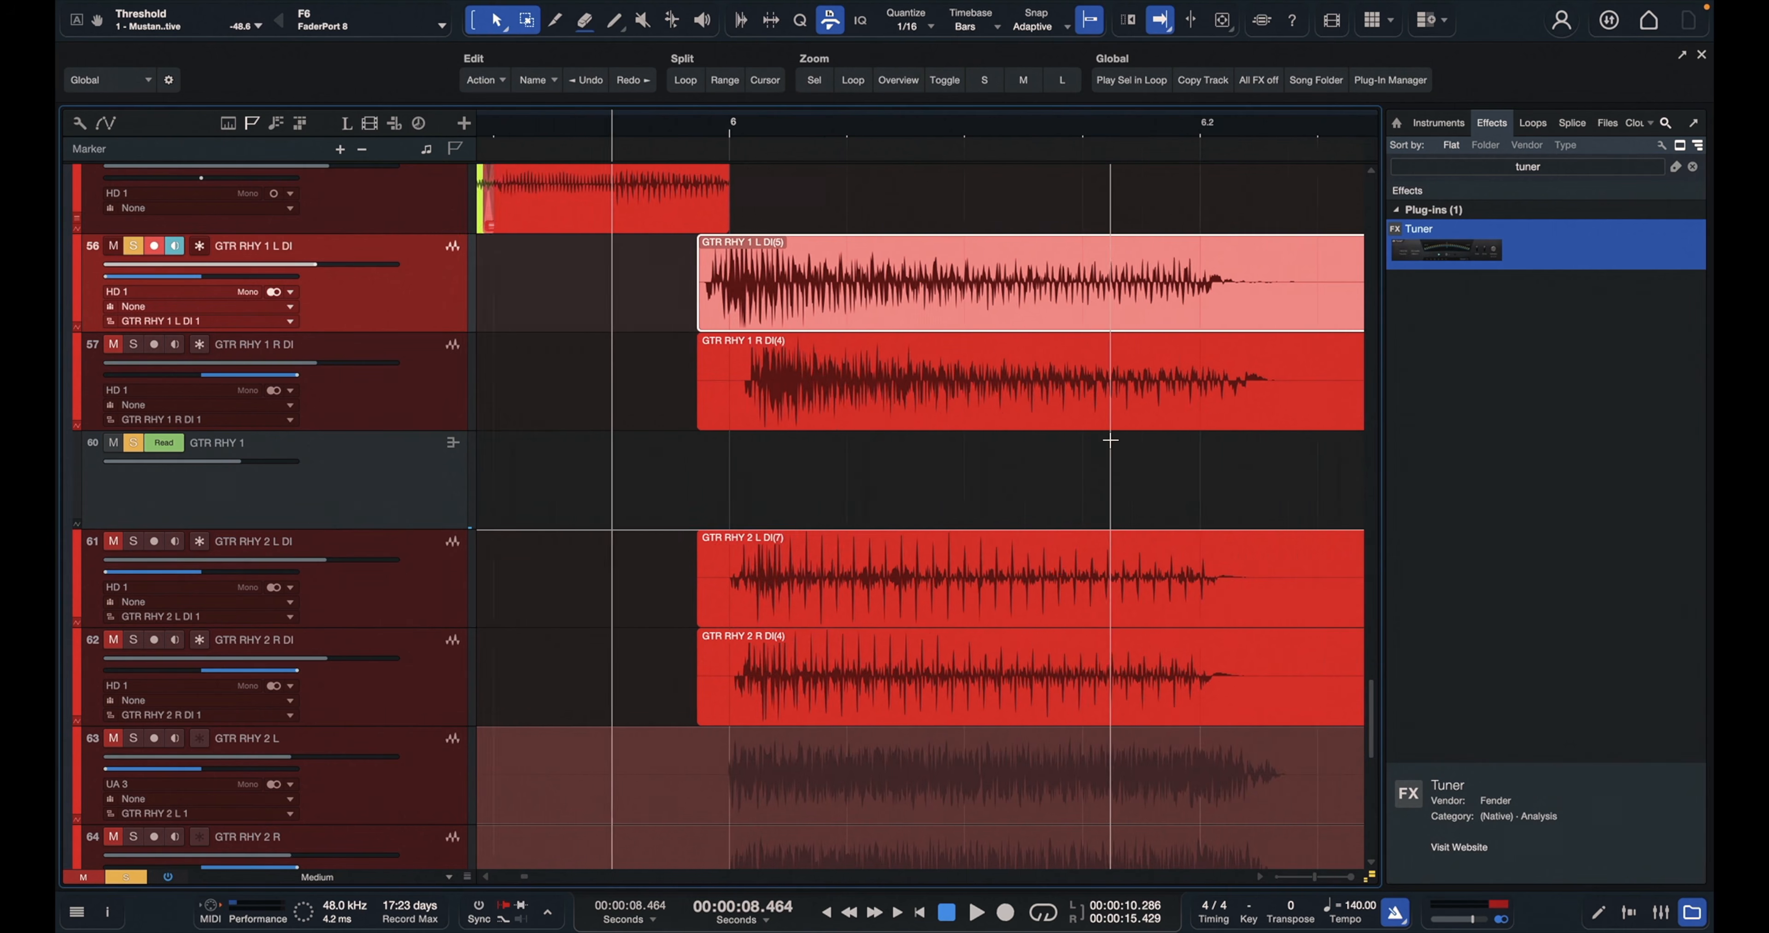
pyautogui.press('w')
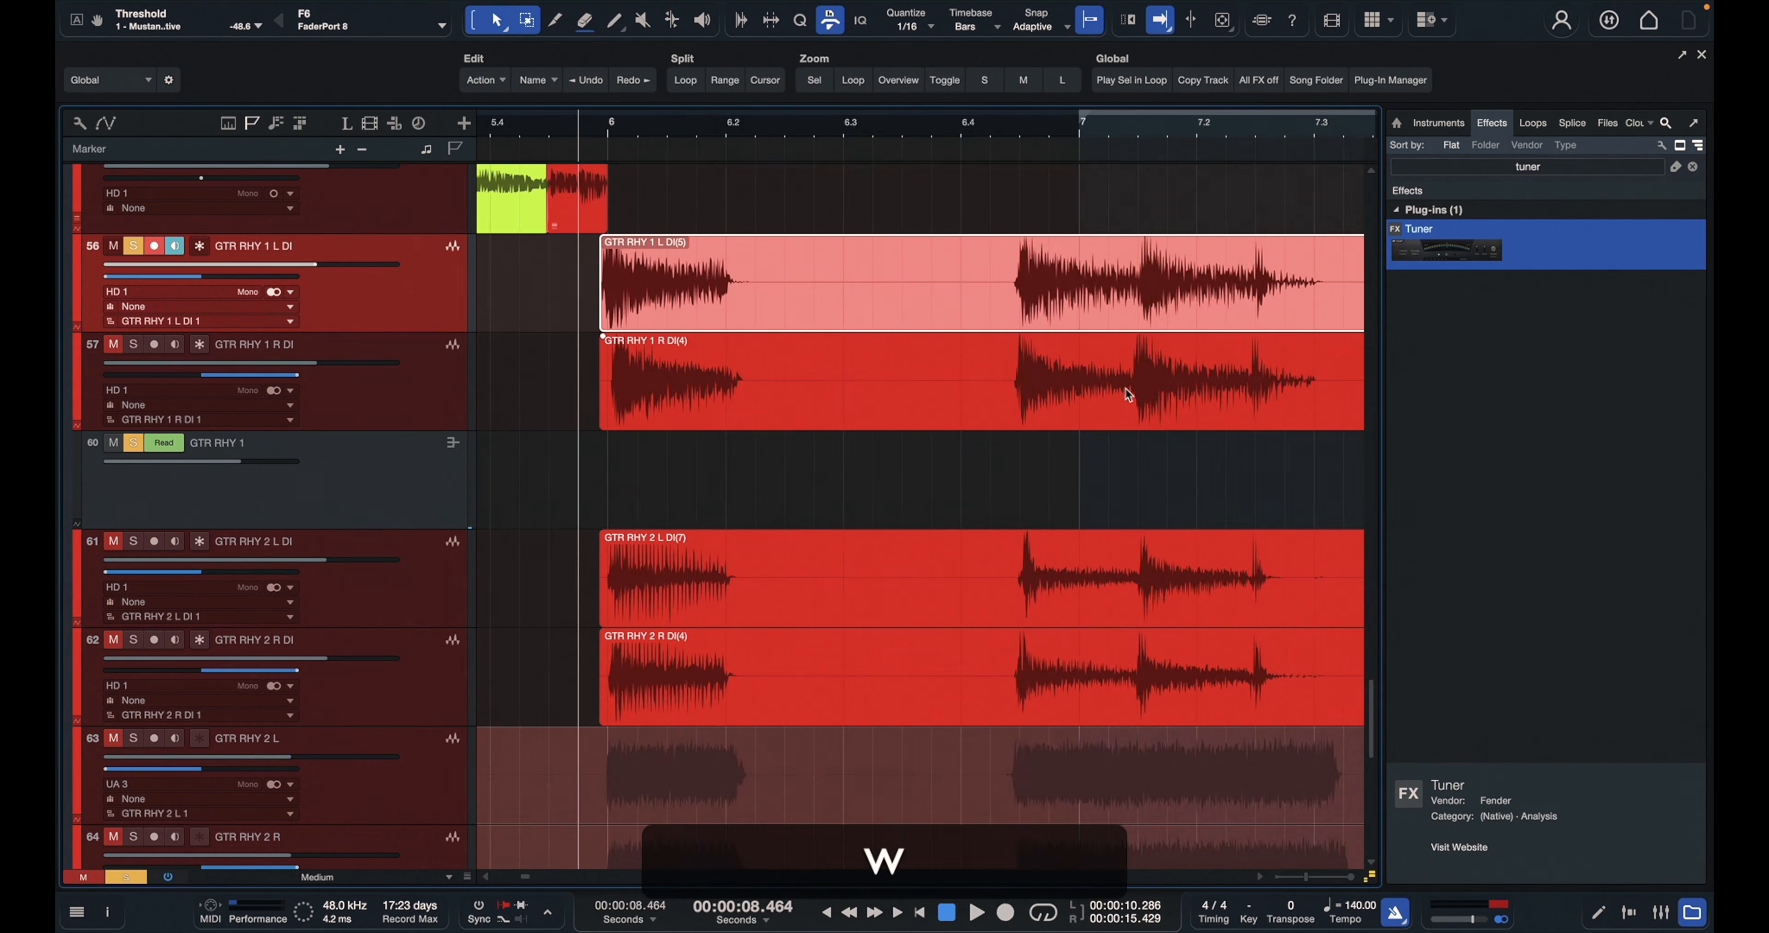
pyautogui.press('w')
pyautogui.press('w')
pyautogui.moveTo(550, 295); pyautogui.dragTo(901, 692)
pyautogui.press('3')
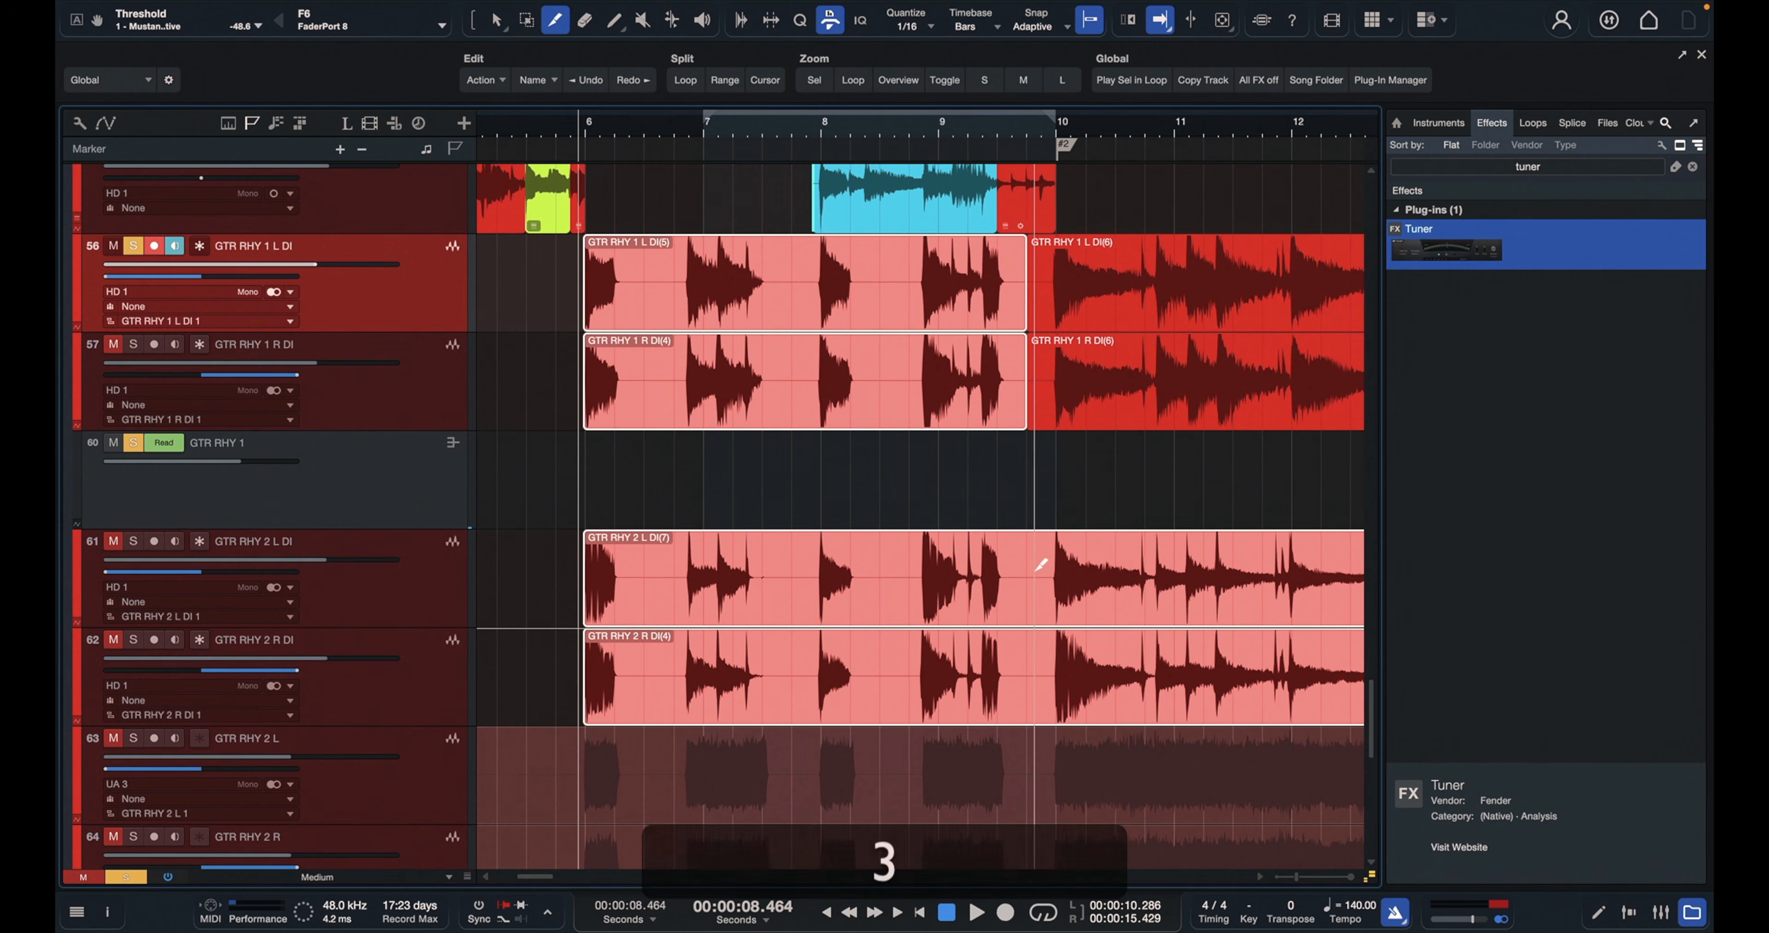
pyautogui.click(1020, 575)
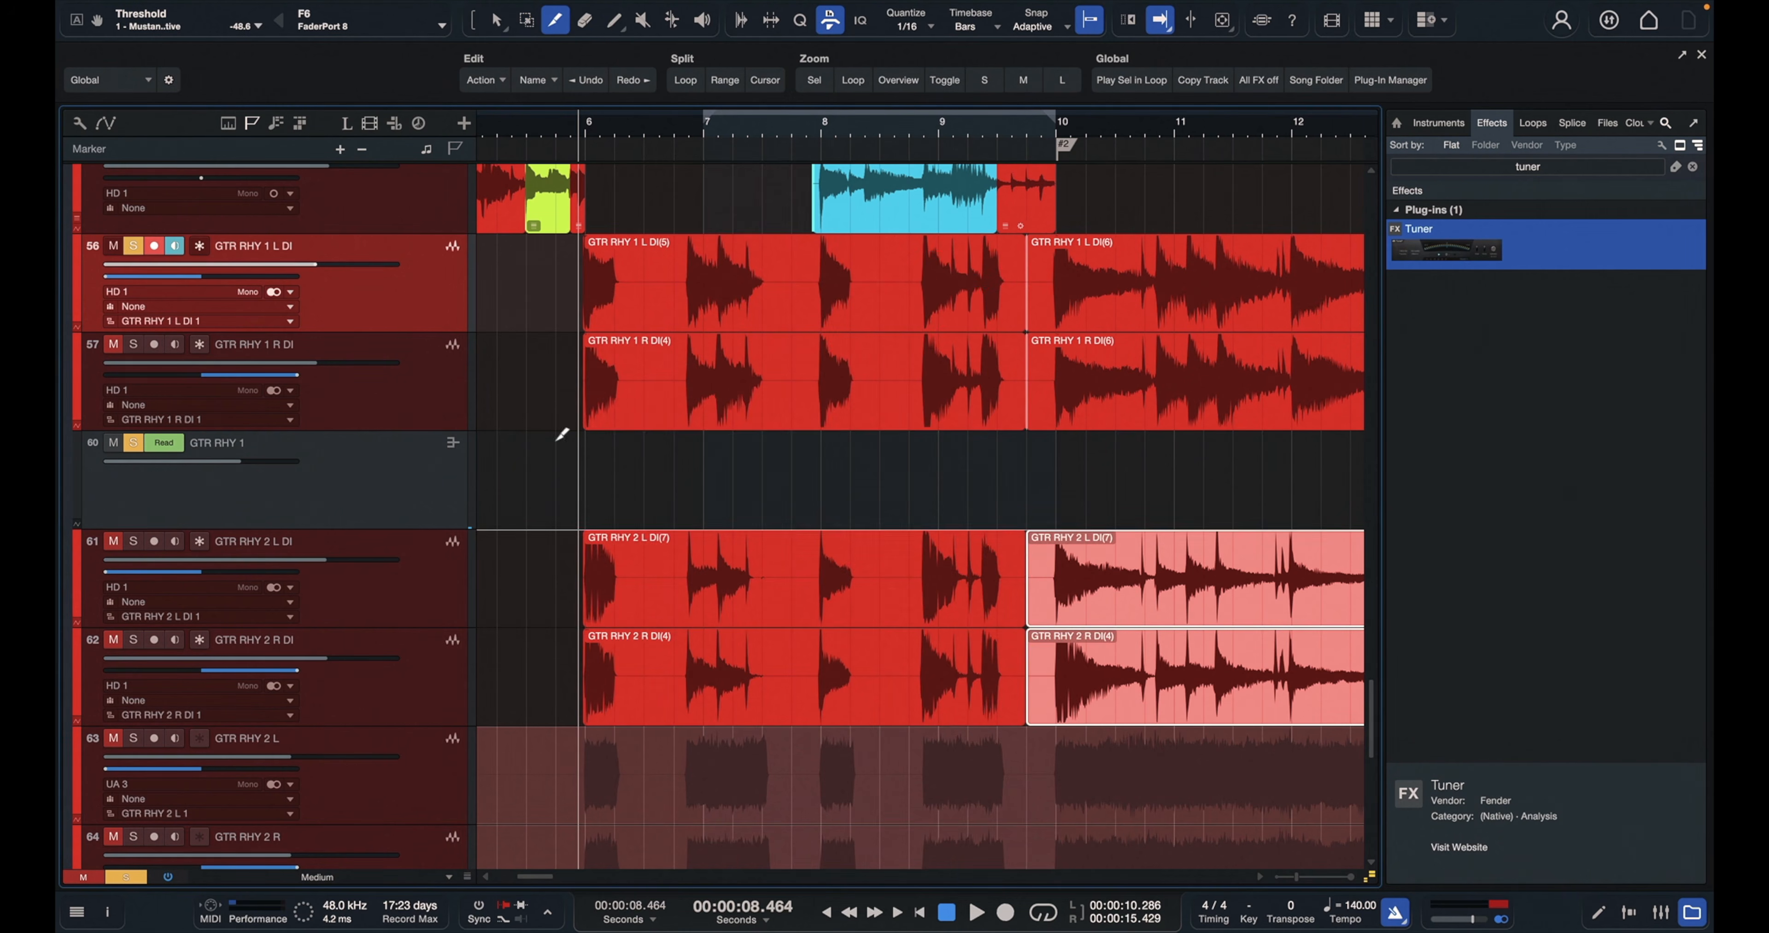
# Split the four DI clips from bar 6 onward in the silent gaps around mid-bar 6, late bar 7 and mid-bar 8
pyautogui.press('1')
pyautogui.moveTo(509, 235); pyautogui.dragTo(802, 645)
pyautogui.press('3')
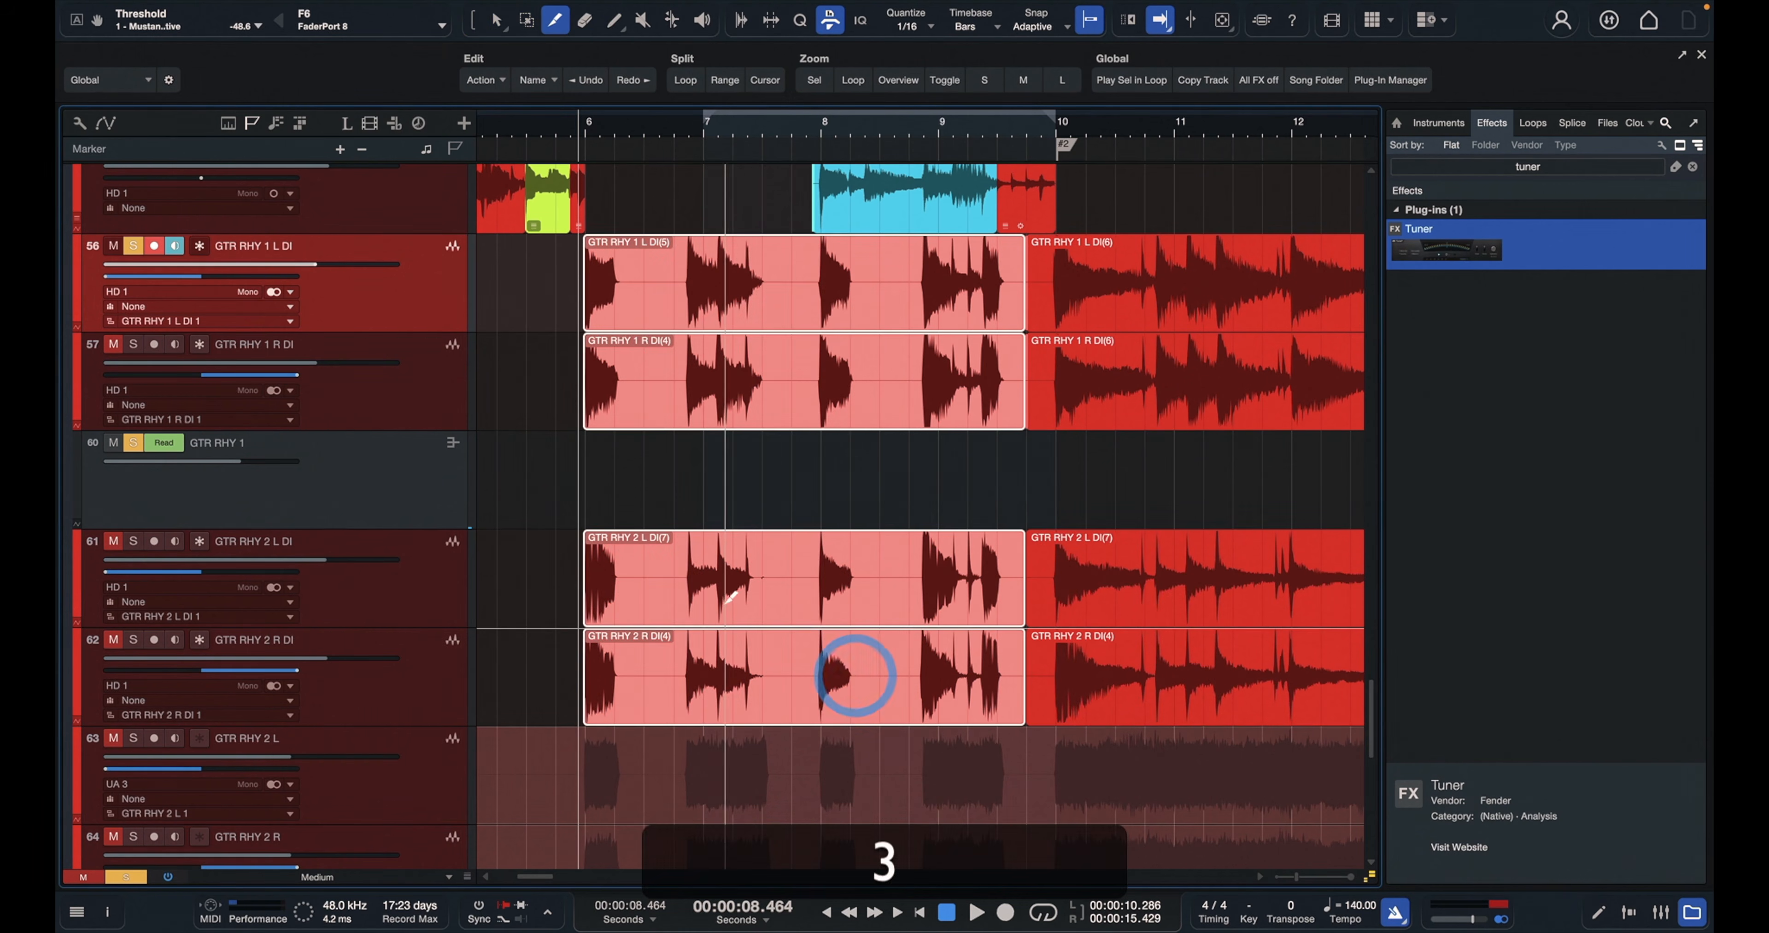
pyautogui.click(638, 584)
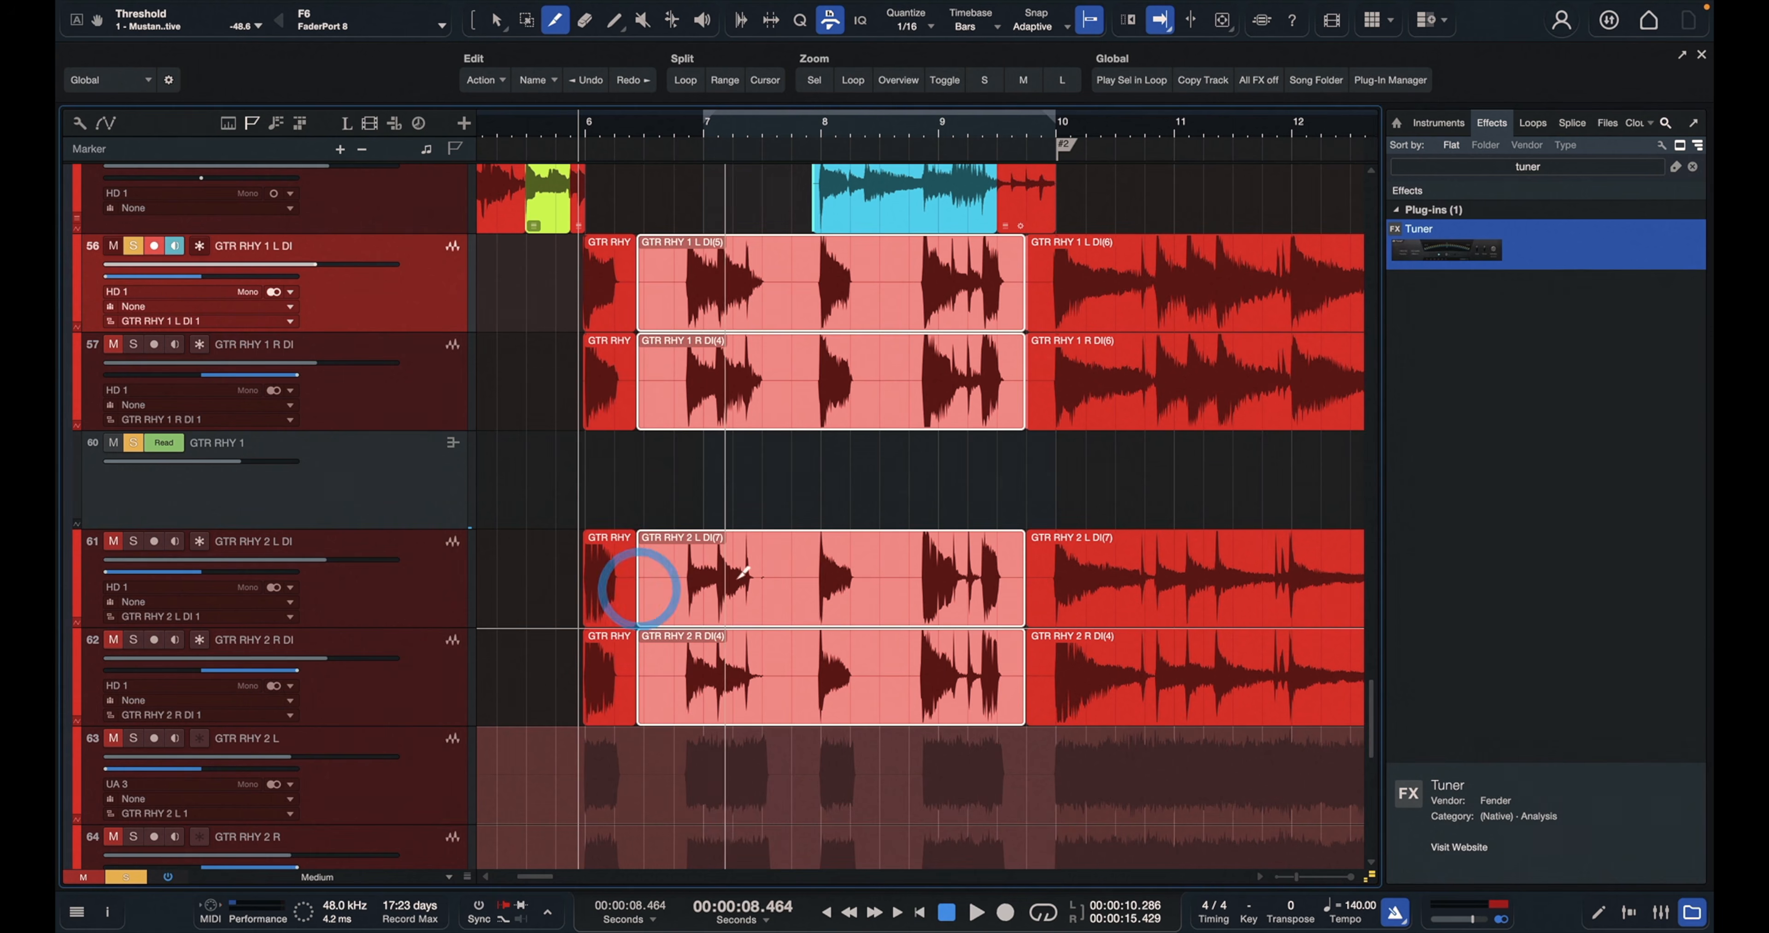
pyautogui.click(785, 580)
pyautogui.click(881, 569)
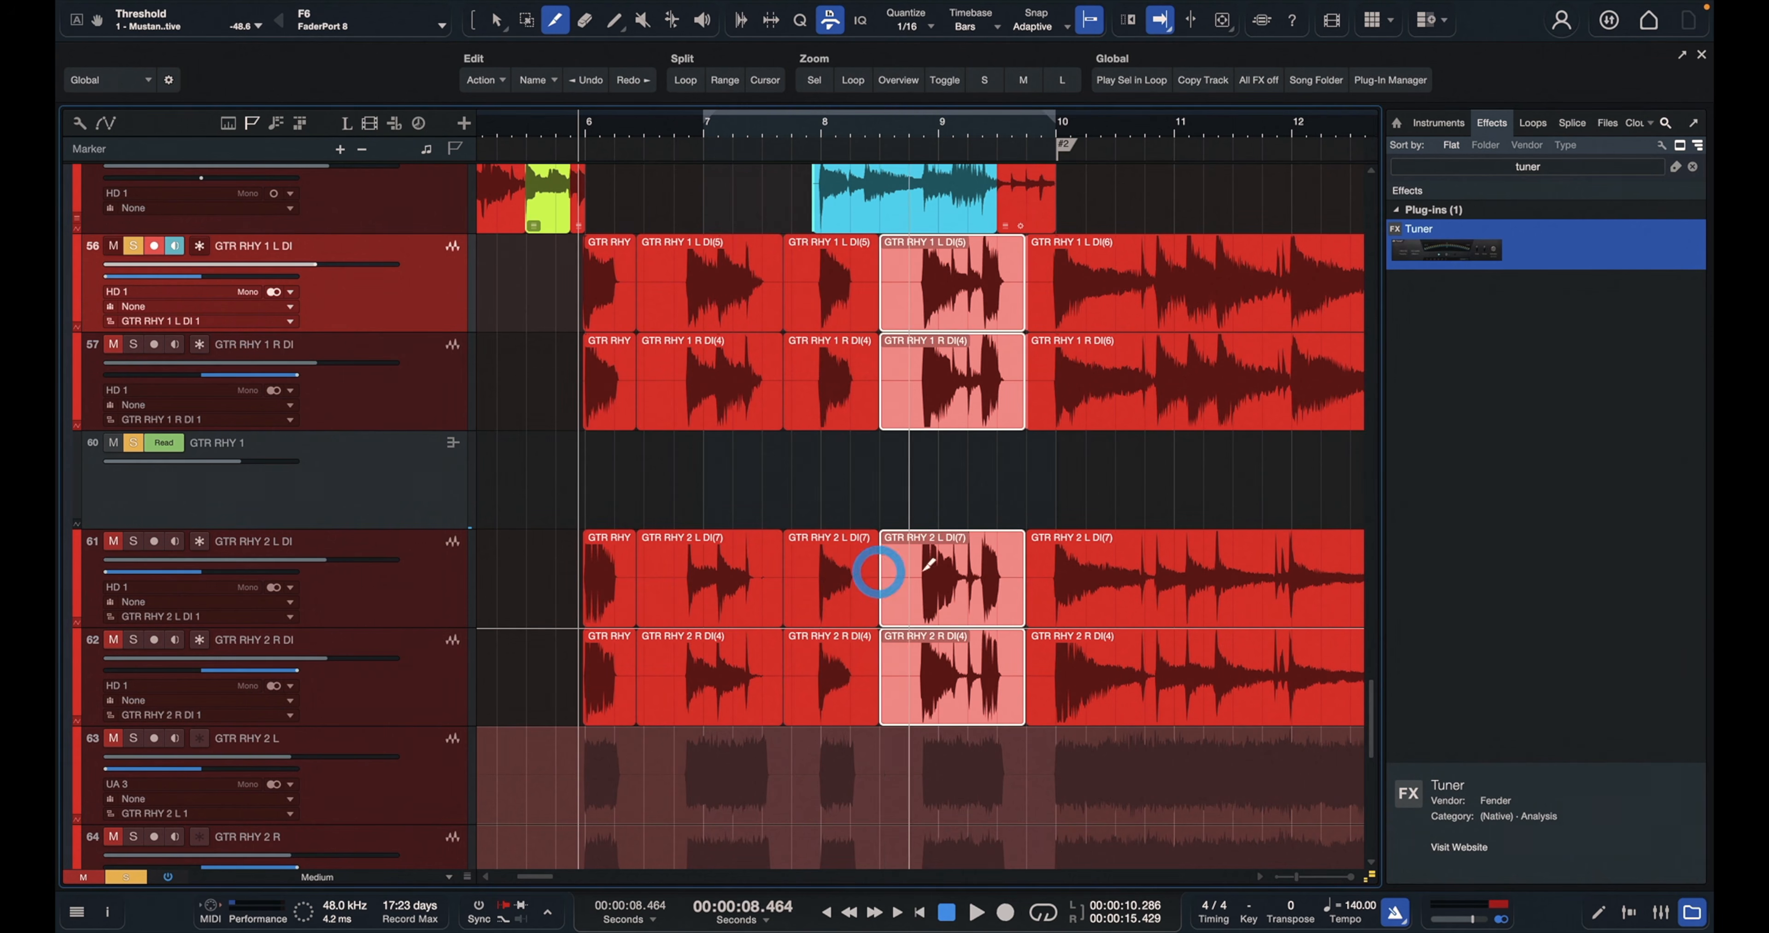
# Slip the audio in the GTR RHY 1 L DI(5), R DI(4) and GTR RHY 2 R DI(4) clips to line their attacks up with bar 6
pyautogui.press('e')
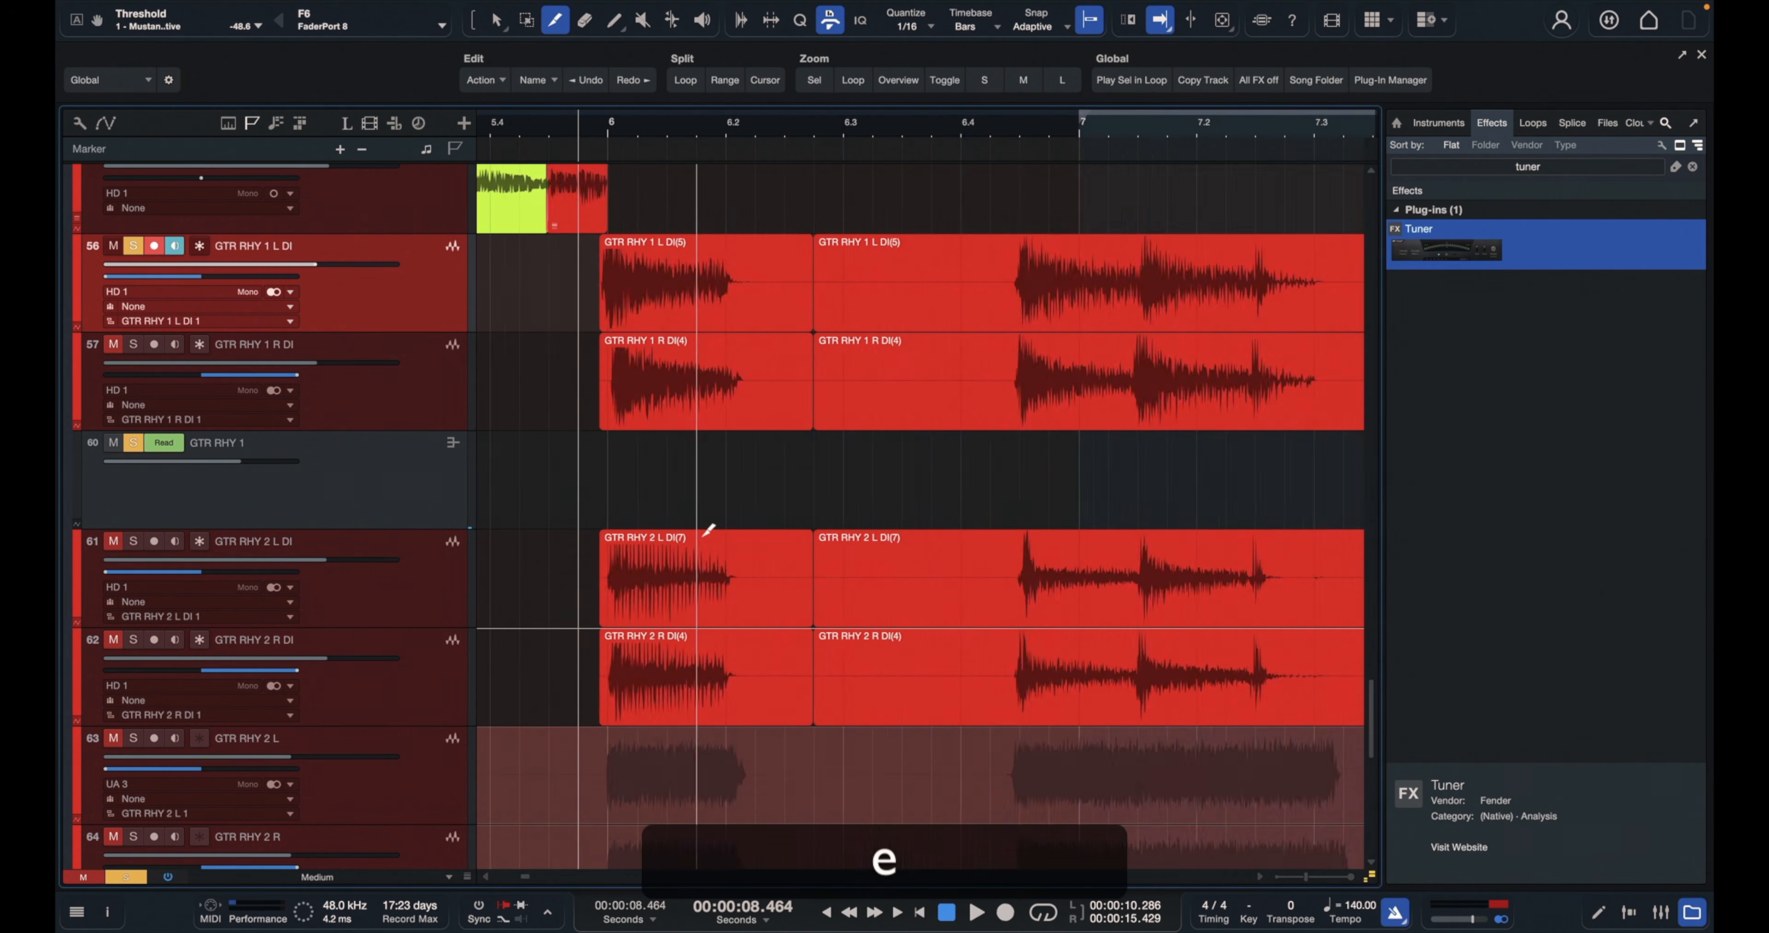
pyautogui.press('1')
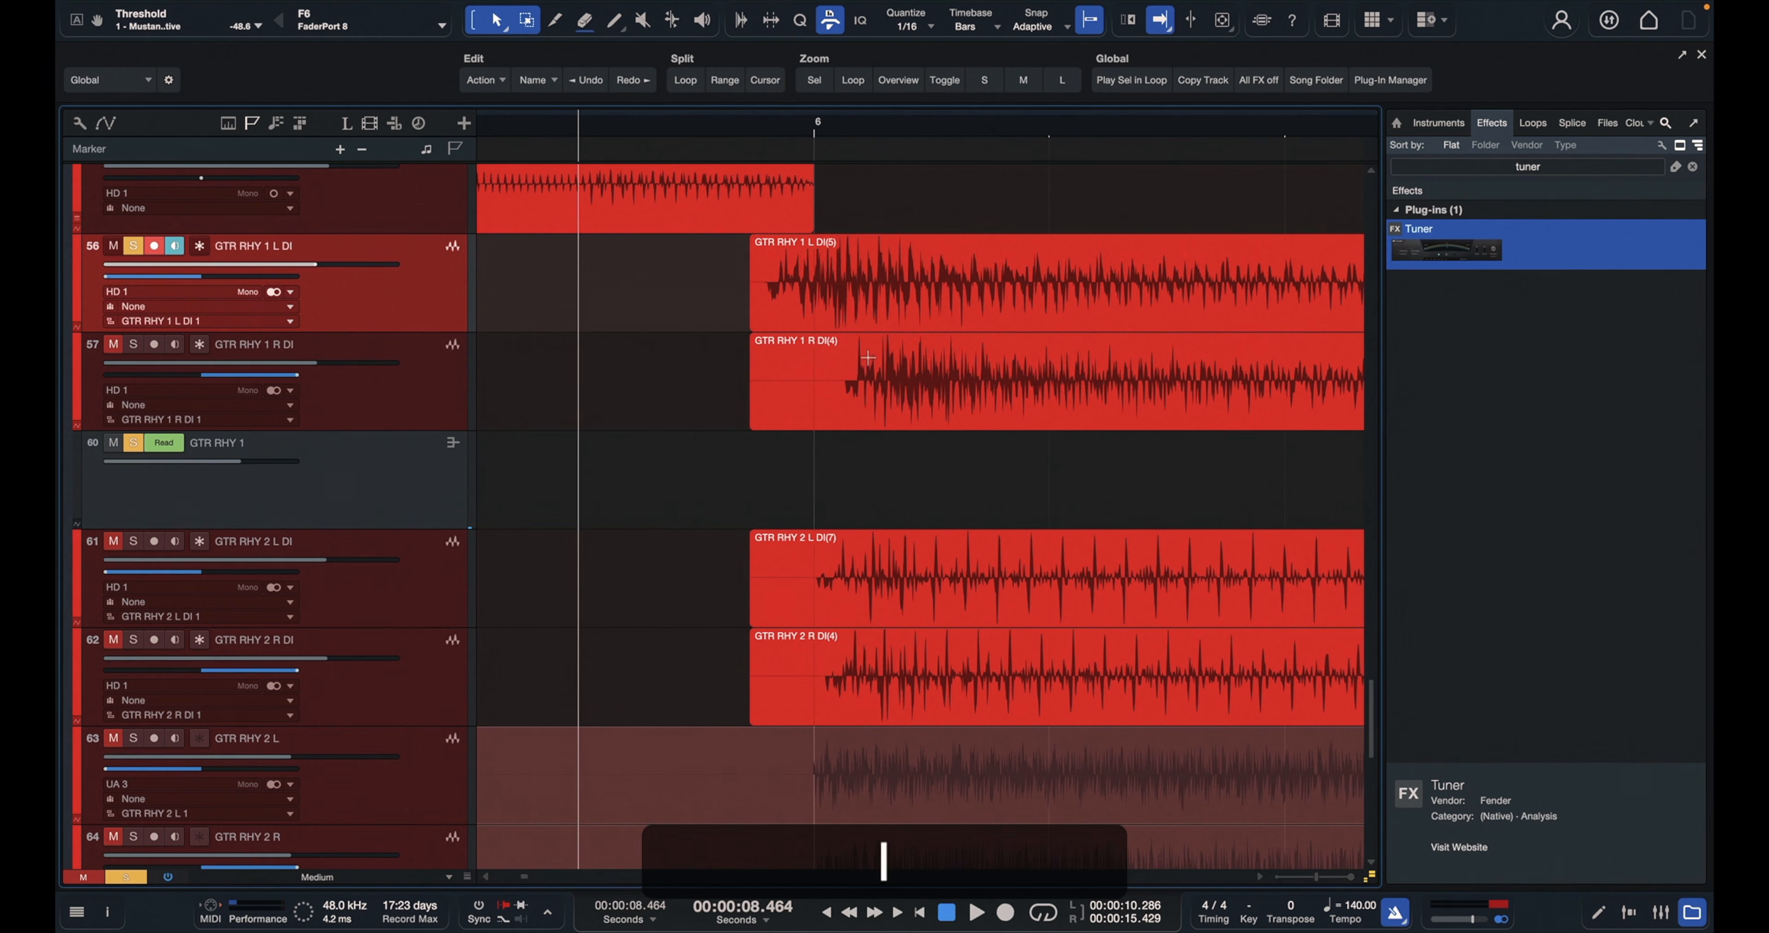
pyautogui.click(873, 277)
pyautogui.click(821, 123)
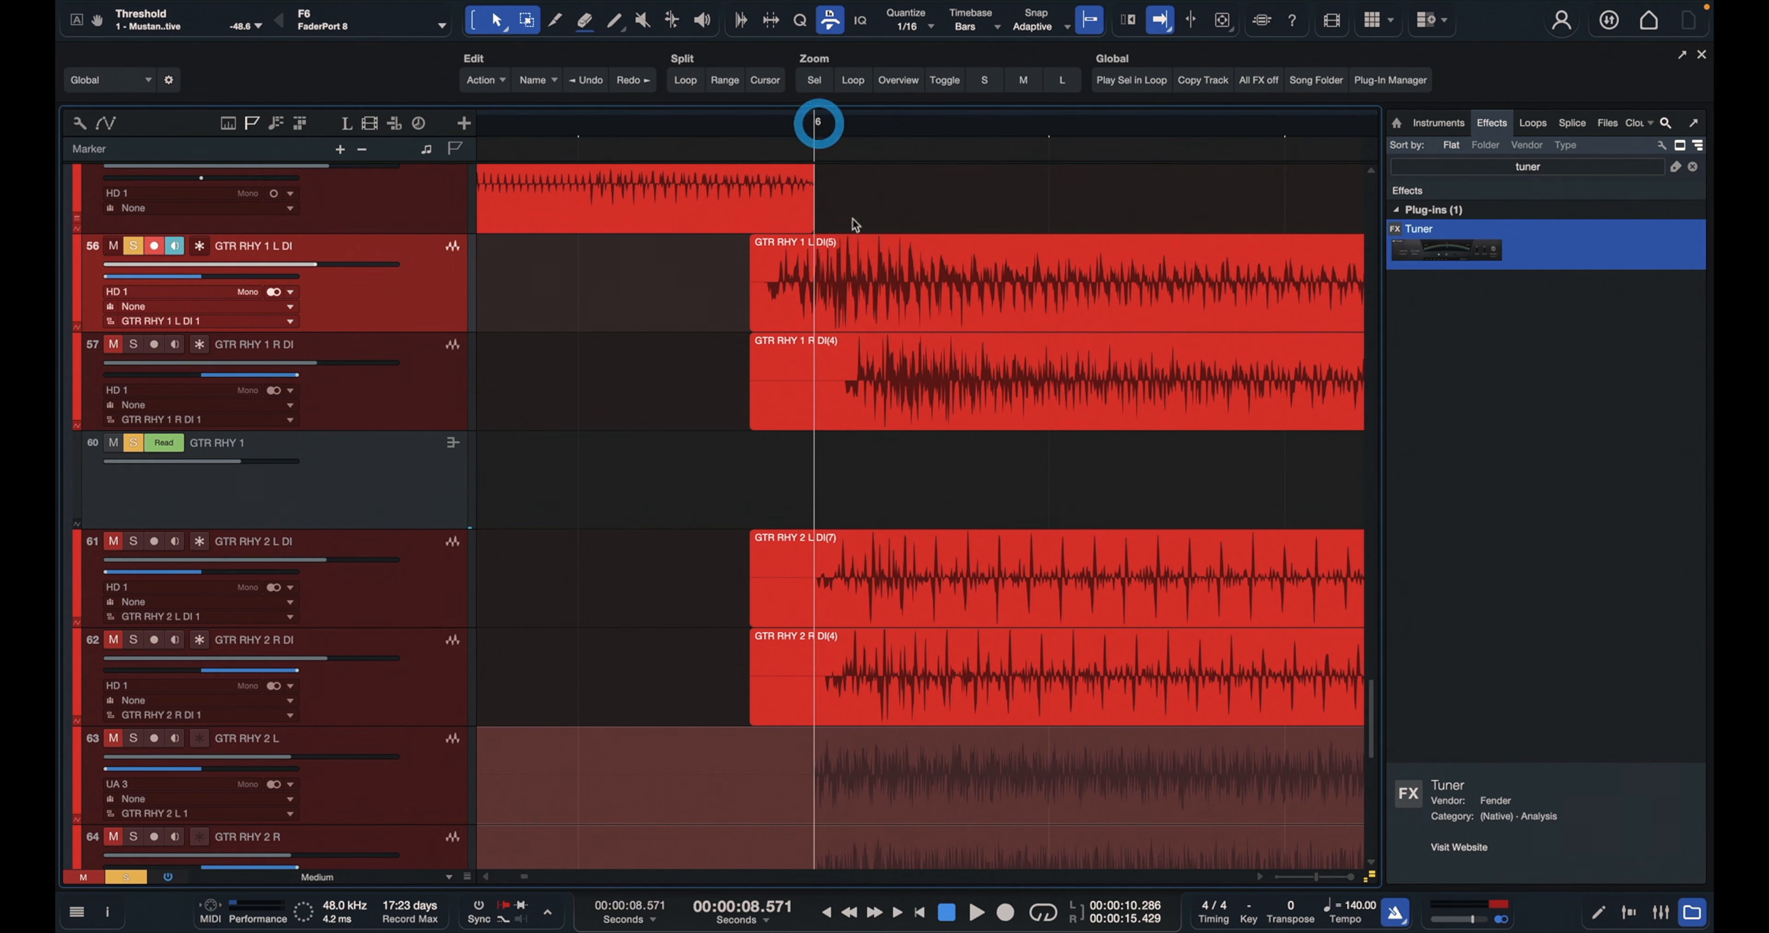
pyautogui.moveTo(852, 306); pyautogui.dragTo(885, 306)
pyautogui.moveTo(895, 427); pyautogui.dragTo(865, 466)
pyautogui.moveTo(893, 701); pyautogui.dragTo(872, 711)
# Add short fades to the four DI clips at bar 6 and trim their starts together to about 5.04.04.89
pyautogui.press('w')
pyautogui.moveTo(726, 319); pyautogui.dragTo(855, 651)
pyautogui.hotkey('shift', 'x')
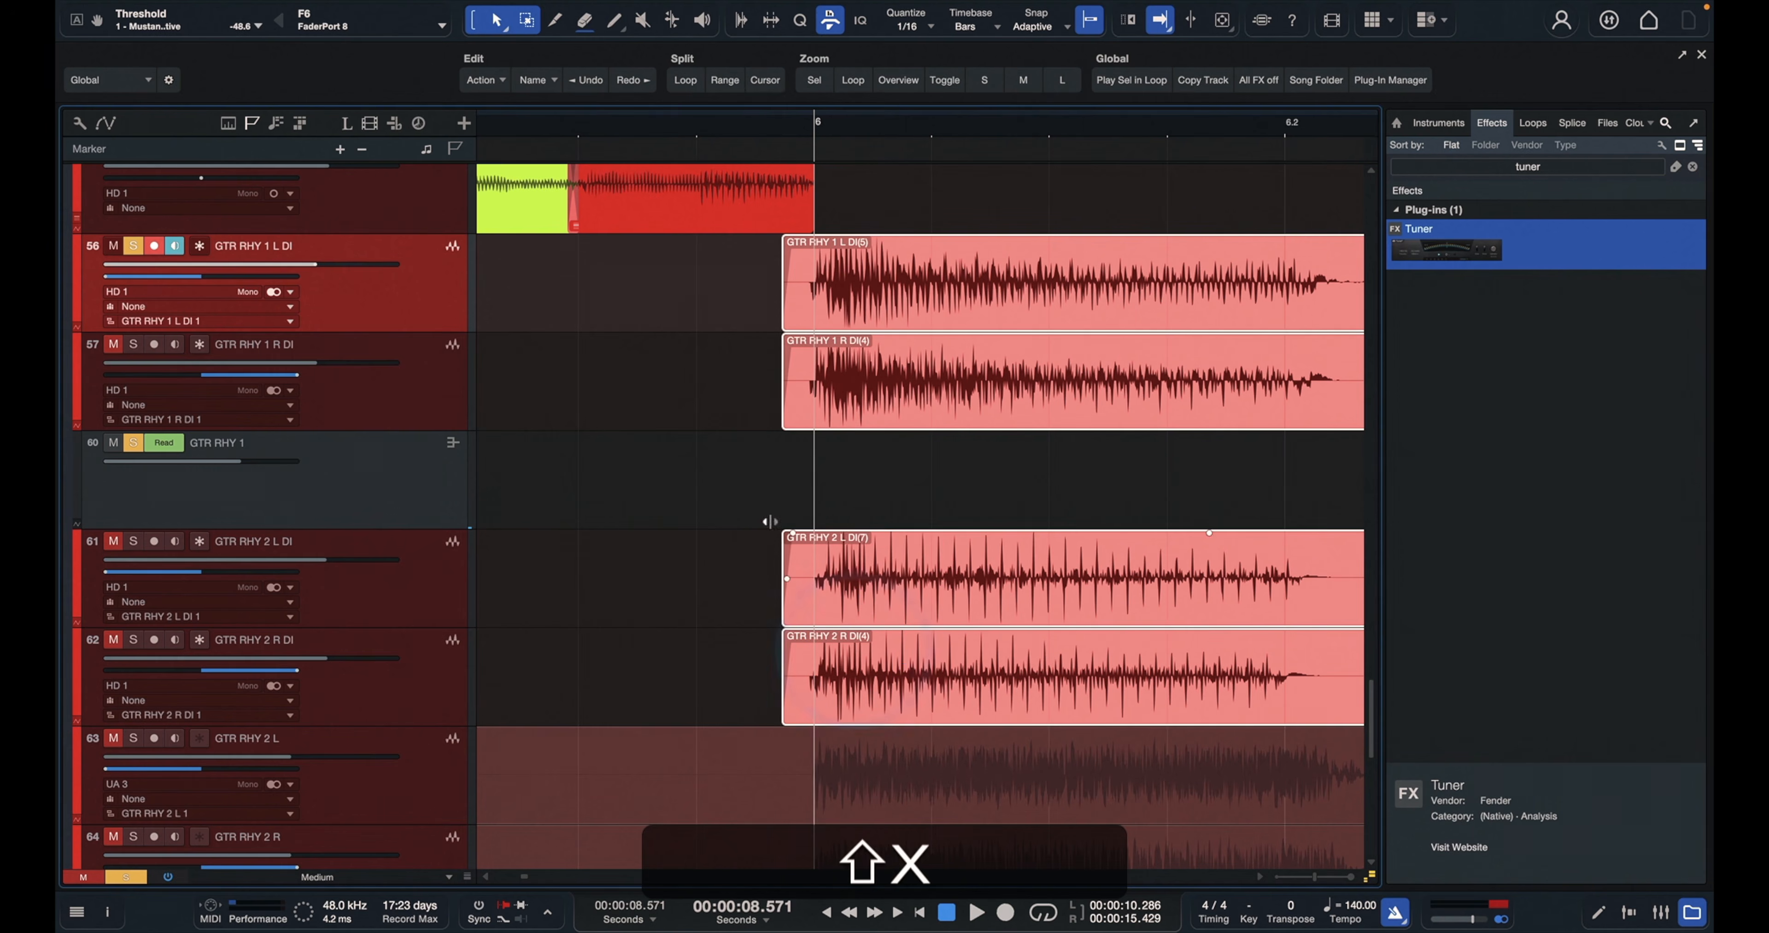
pyautogui.moveTo(778, 426); pyautogui.dragTo(799, 427)
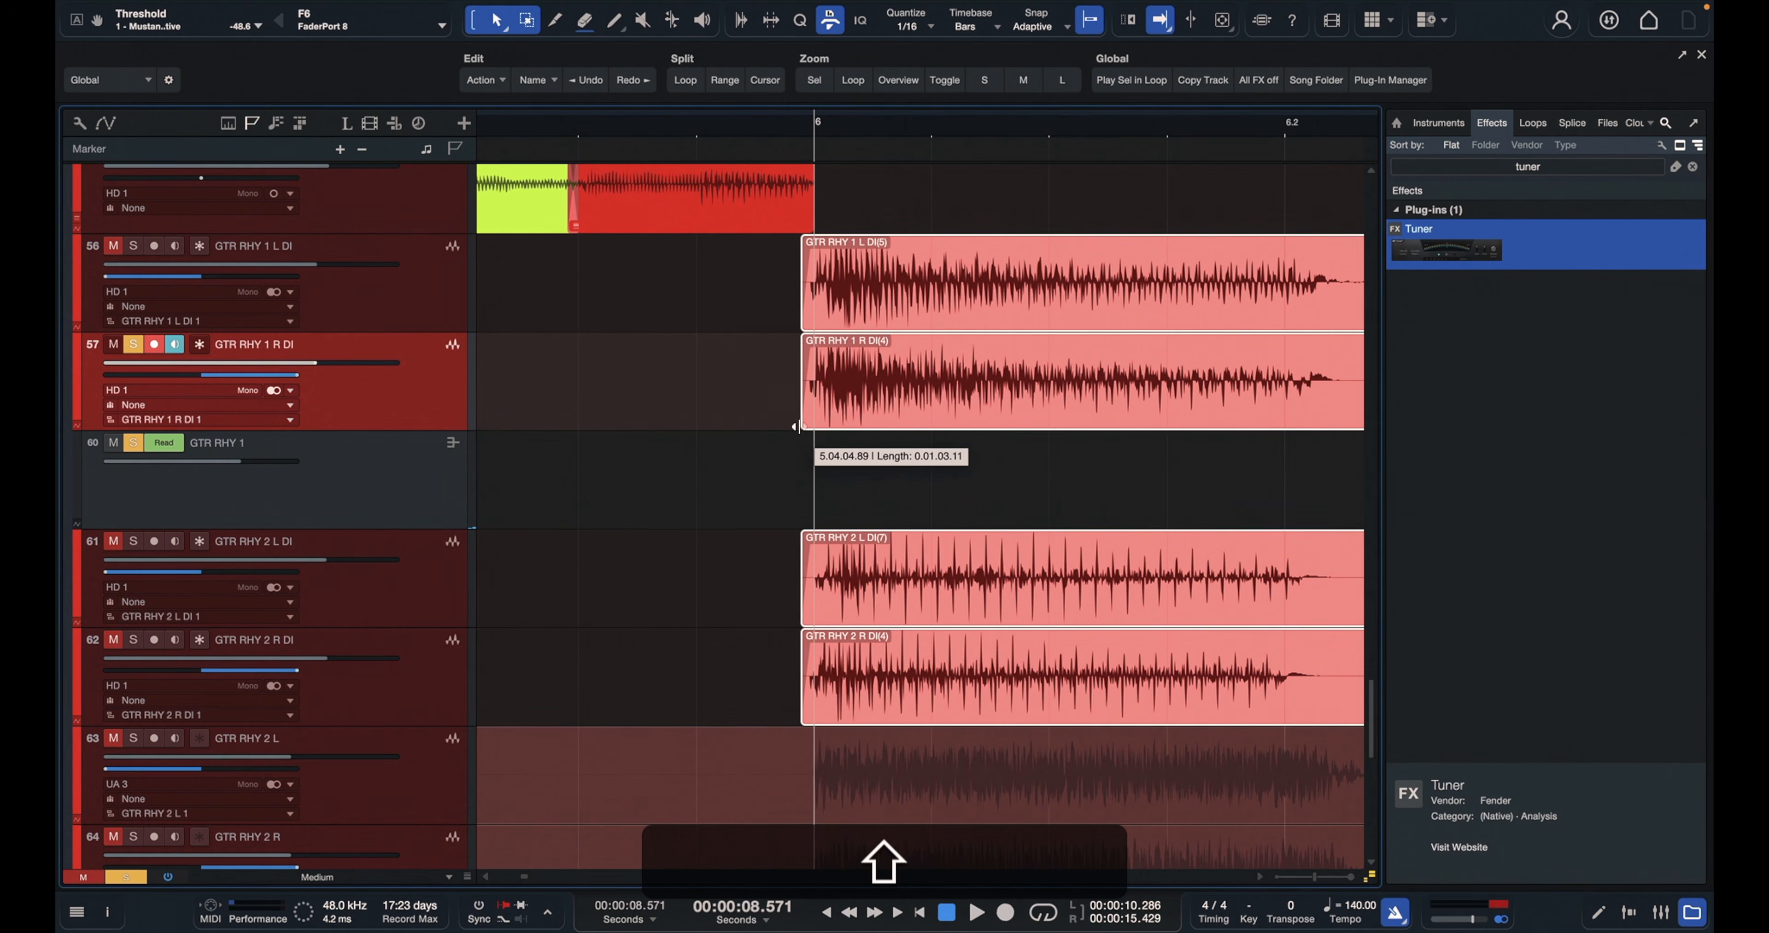
# Split the four bar 6 DI clips a sixteenth after beat 6.2 and delete the silent trailing pieces
pyautogui.press('w')
pyautogui.press('w')
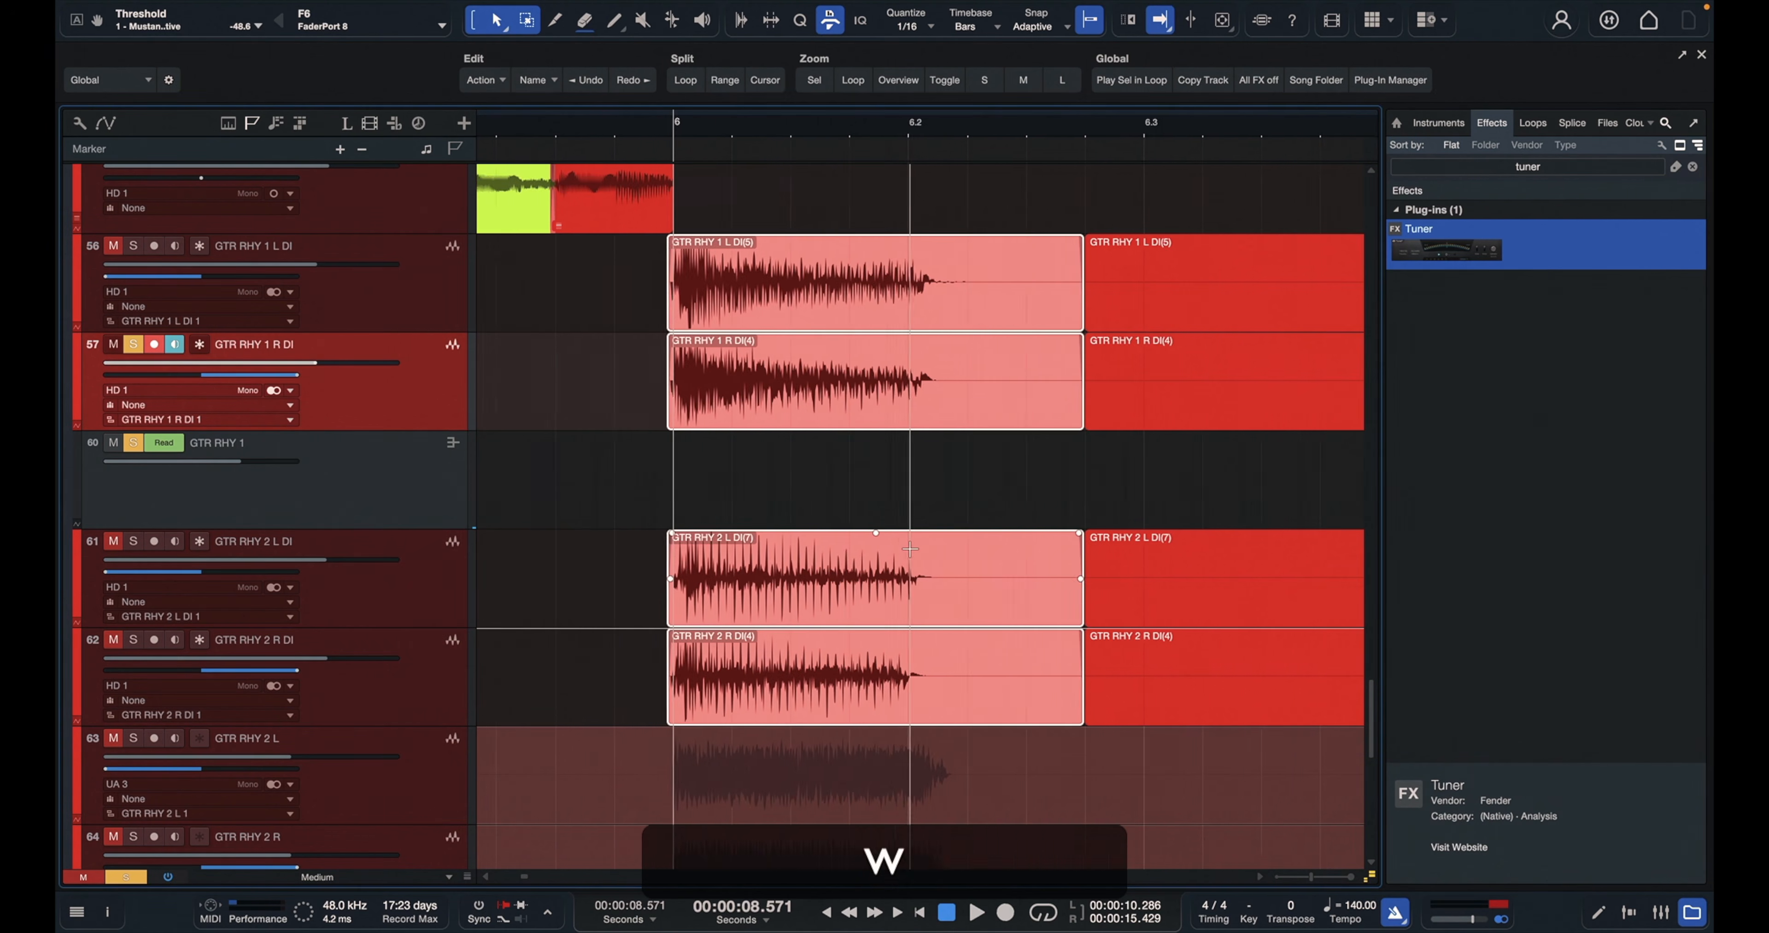
pyautogui.press('e')
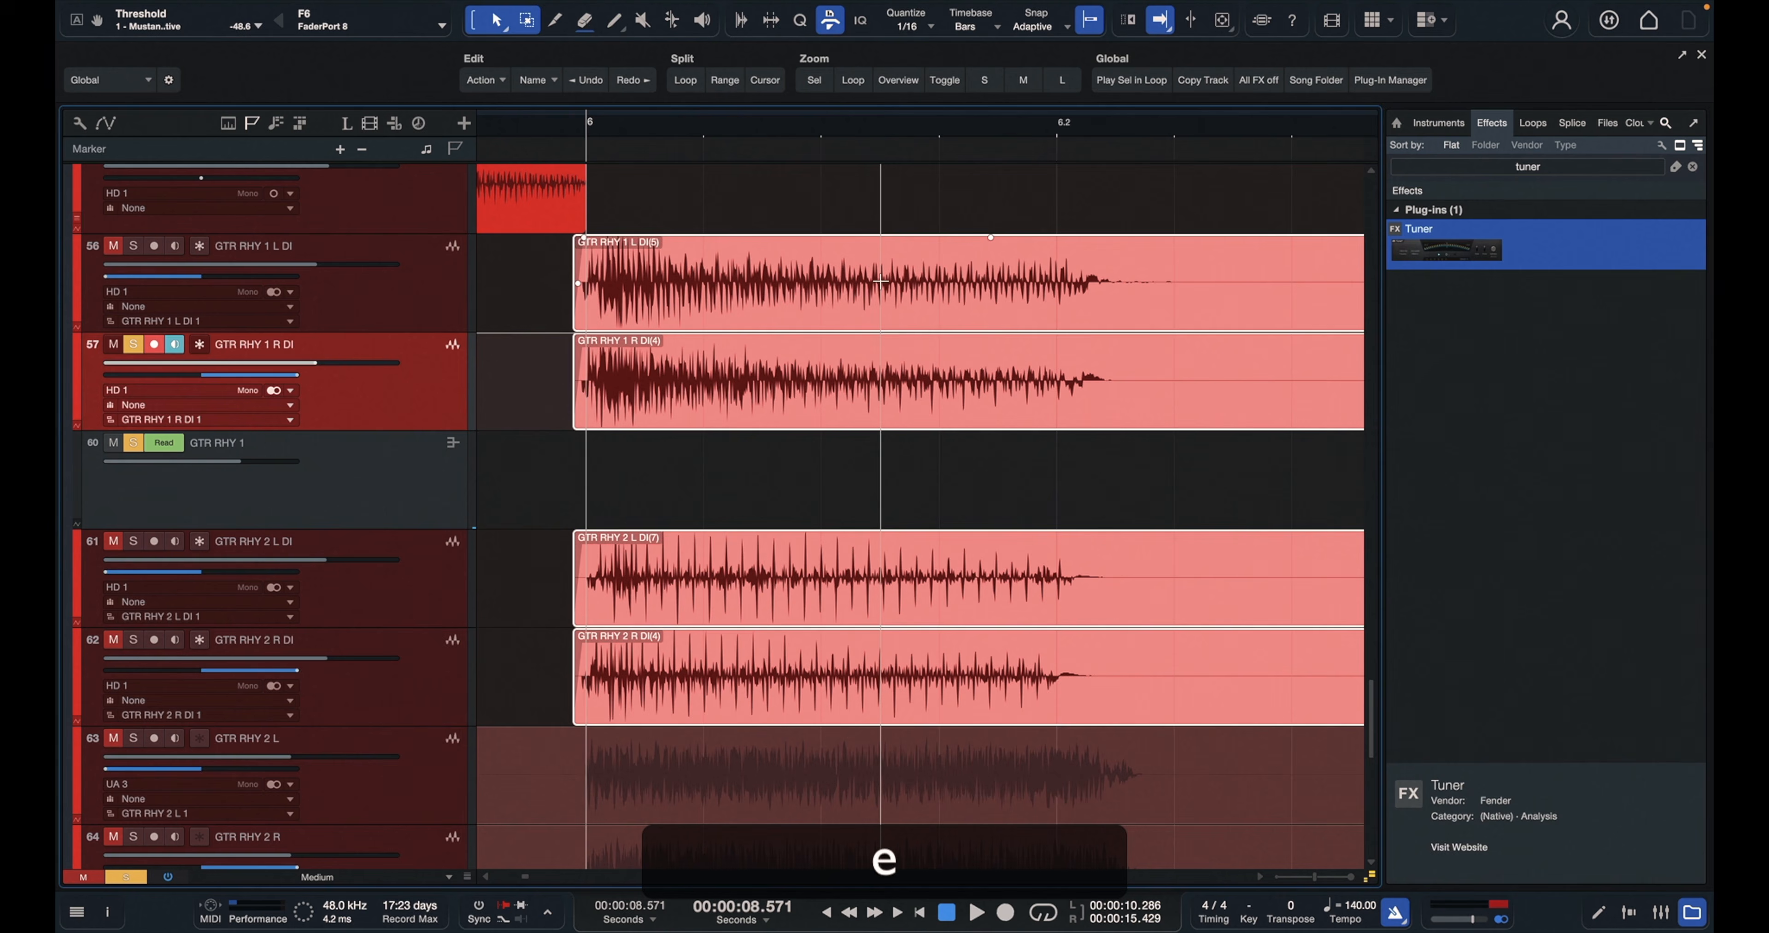
pyautogui.press('3')
pyautogui.click(1175, 273)
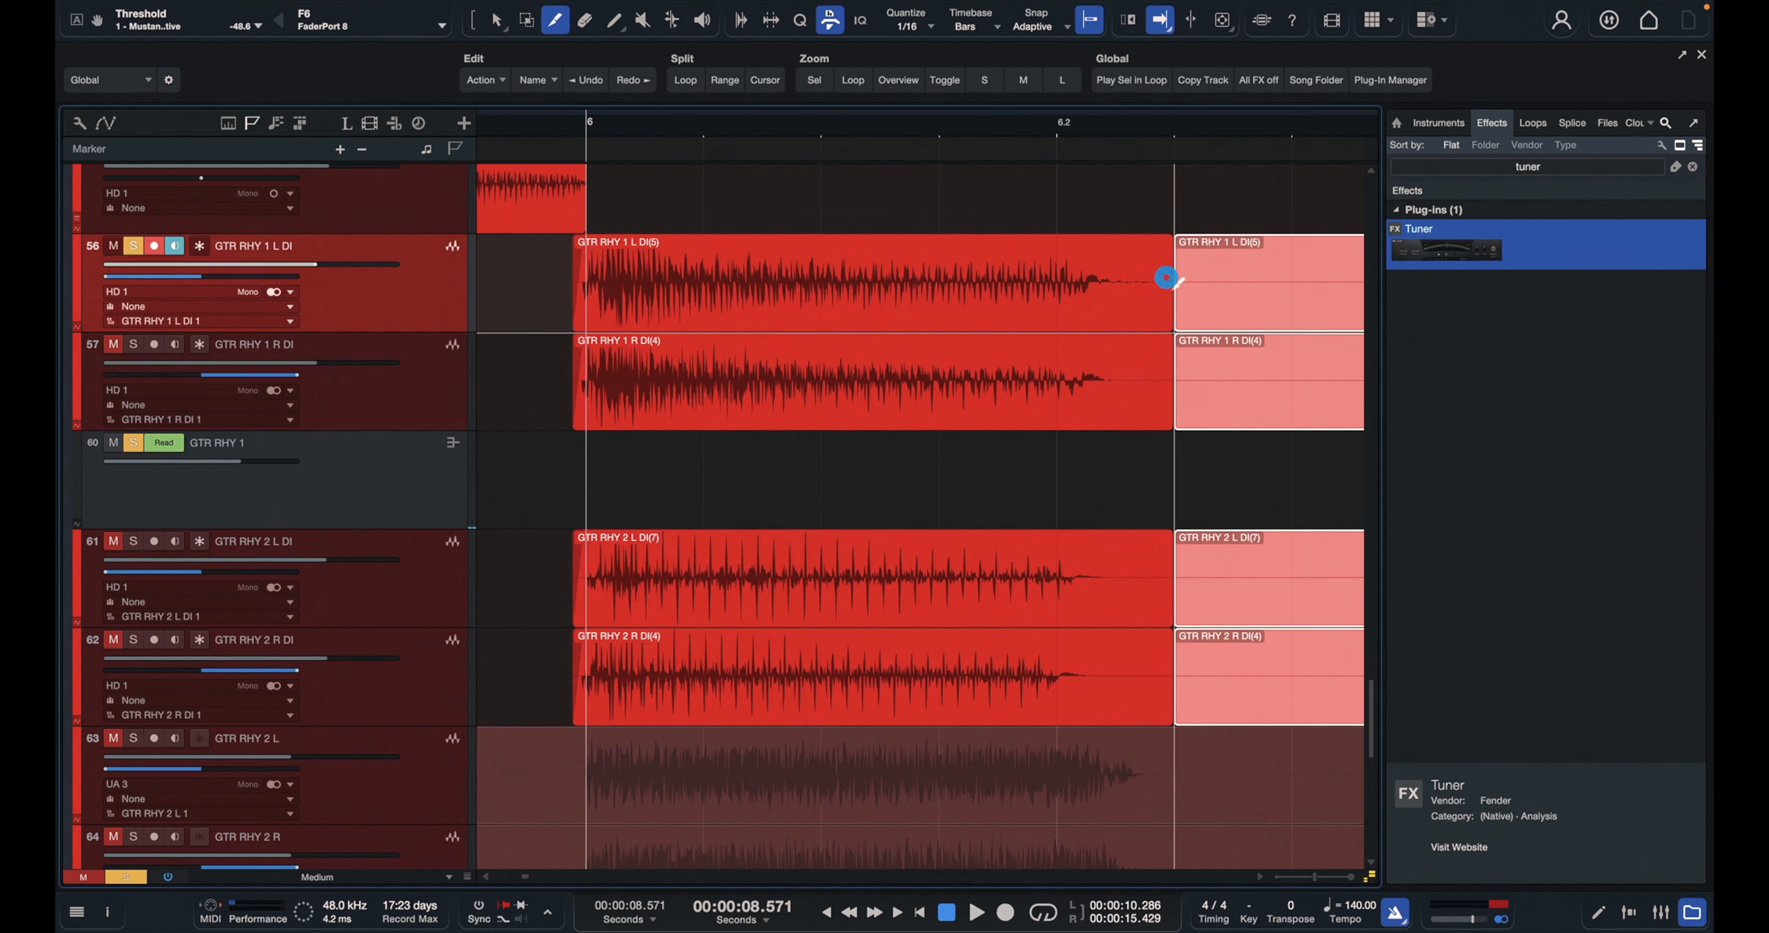
pyautogui.press('Delete')
pyautogui.press('1')
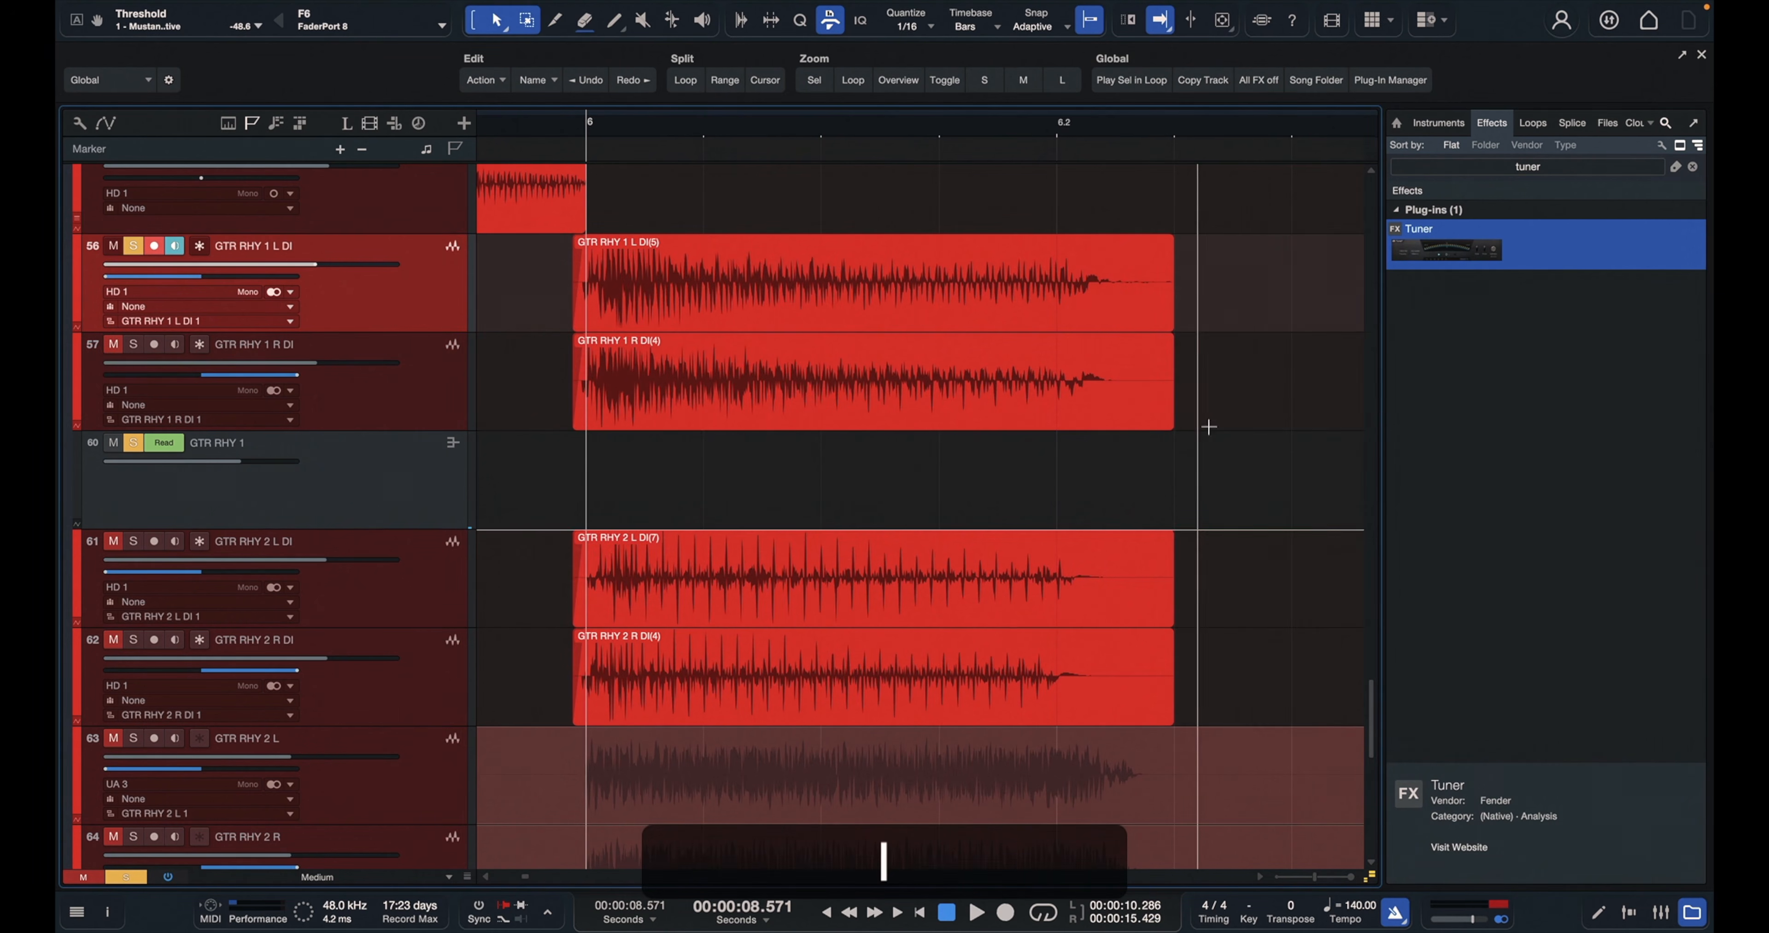
# Apply short fades to the shortened bar 6 clips on all four rhythm guitar DI tracks
pyautogui.moveTo(1207, 313); pyautogui.dragTo(1066, 645)
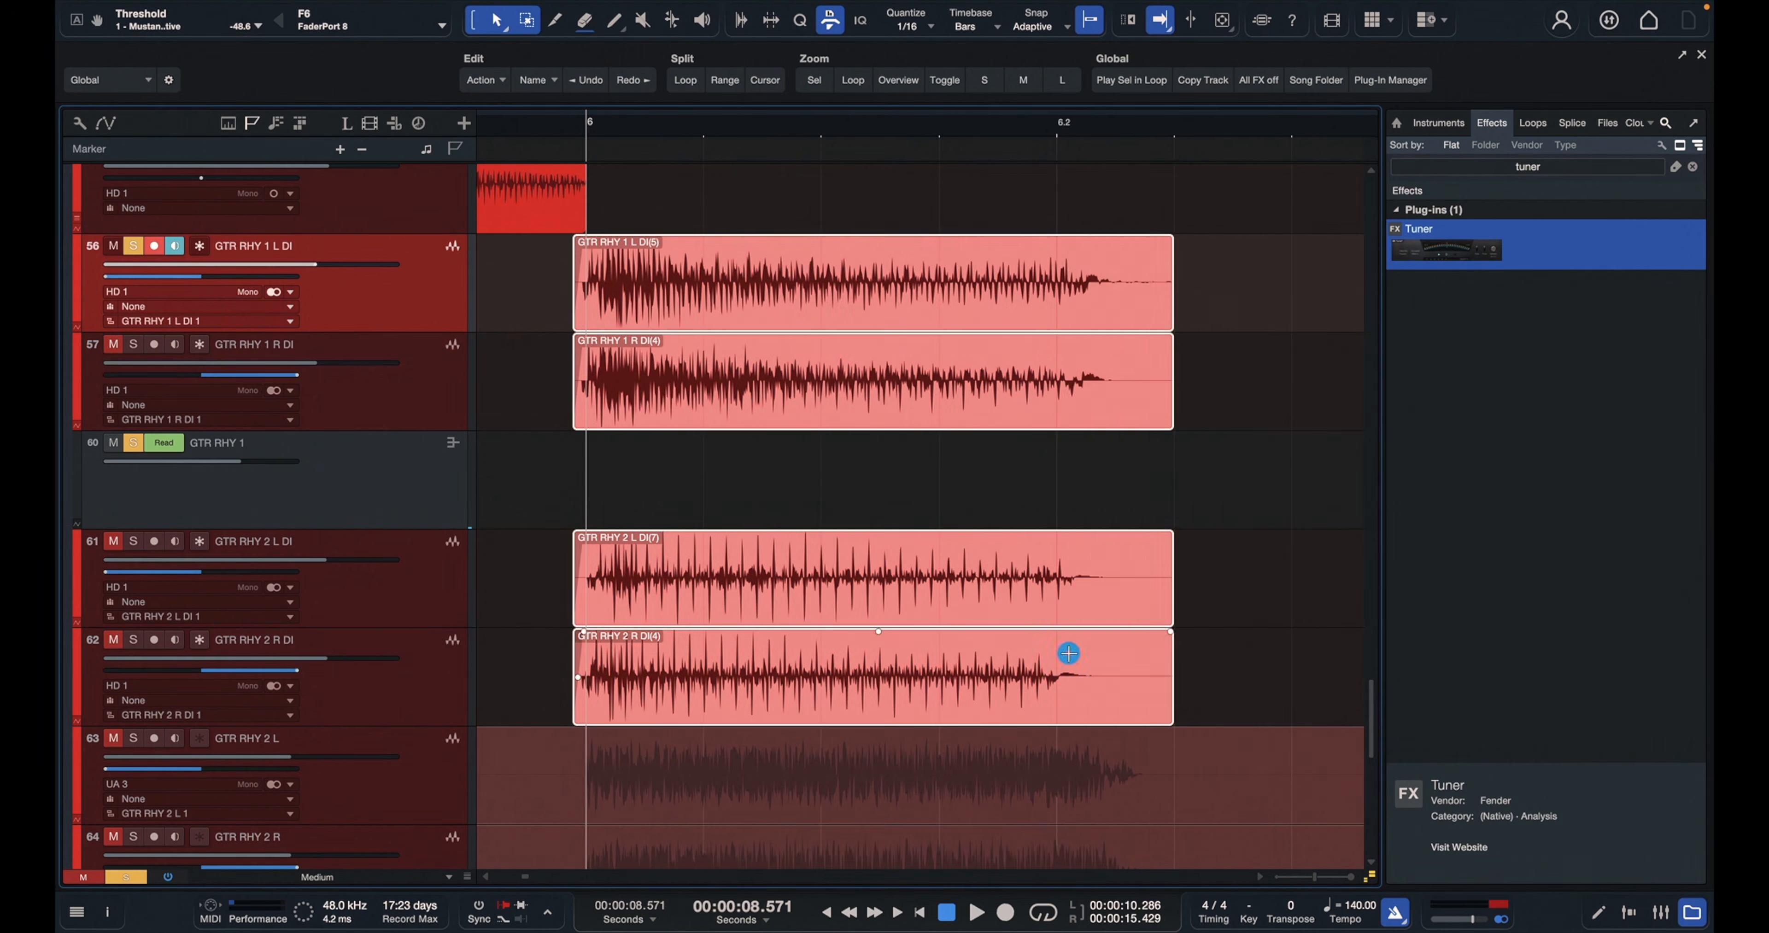
pyautogui.hotkey('shift', 'x')
pyautogui.press('w')
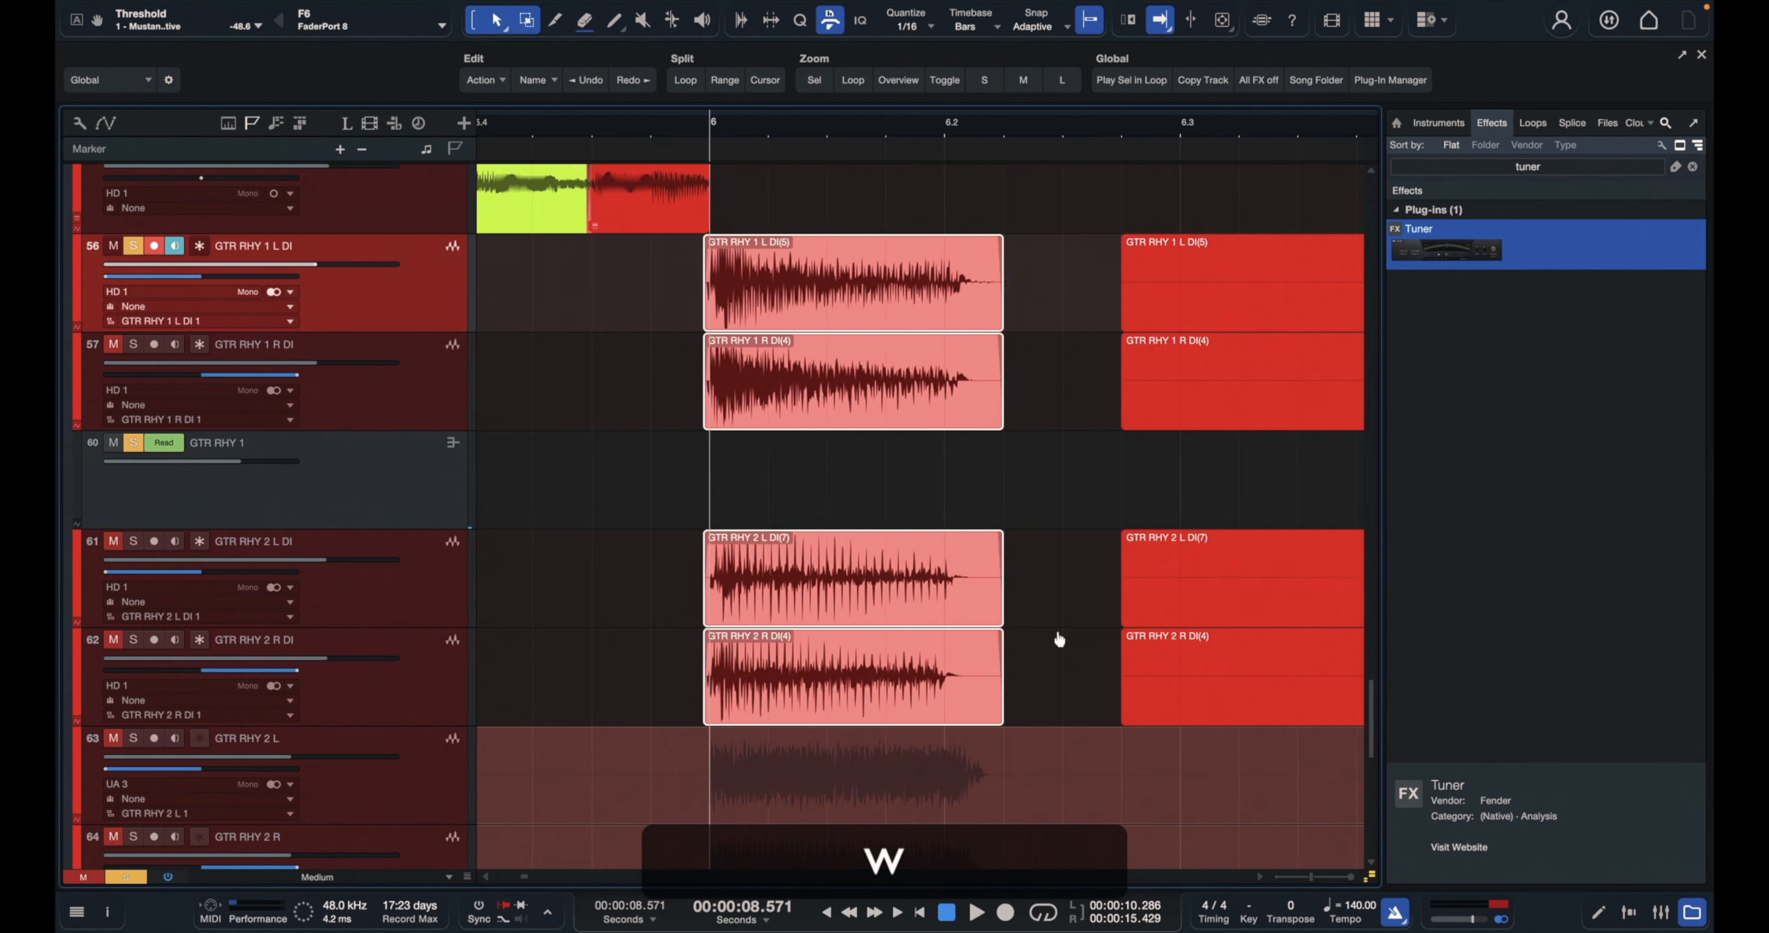
pyautogui.hscroll(10, 1059, 640)
pyautogui.hscroll(5, 1060, 640)
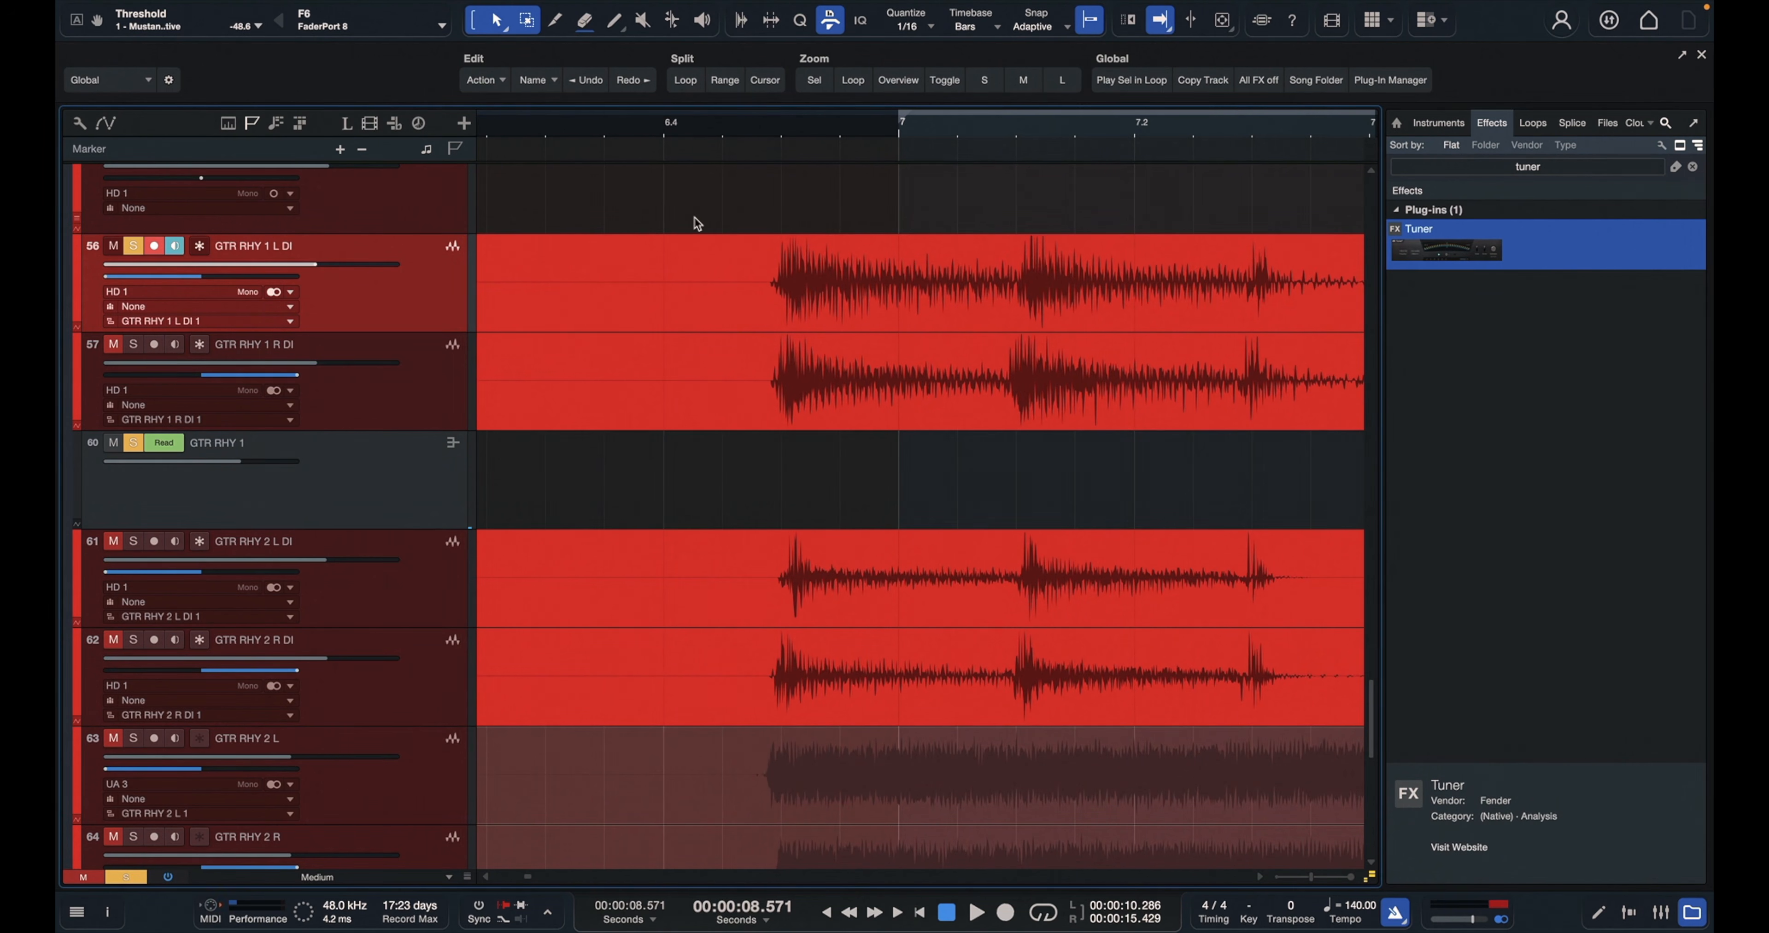
# Split the four rhythm guitar DI clips a sixteenth after beats 6.4 and 7.3, and delete the silent trailing pieces
pyautogui.moveTo(696, 219); pyautogui.dragTo(819, 648)
pyautogui.press('3')
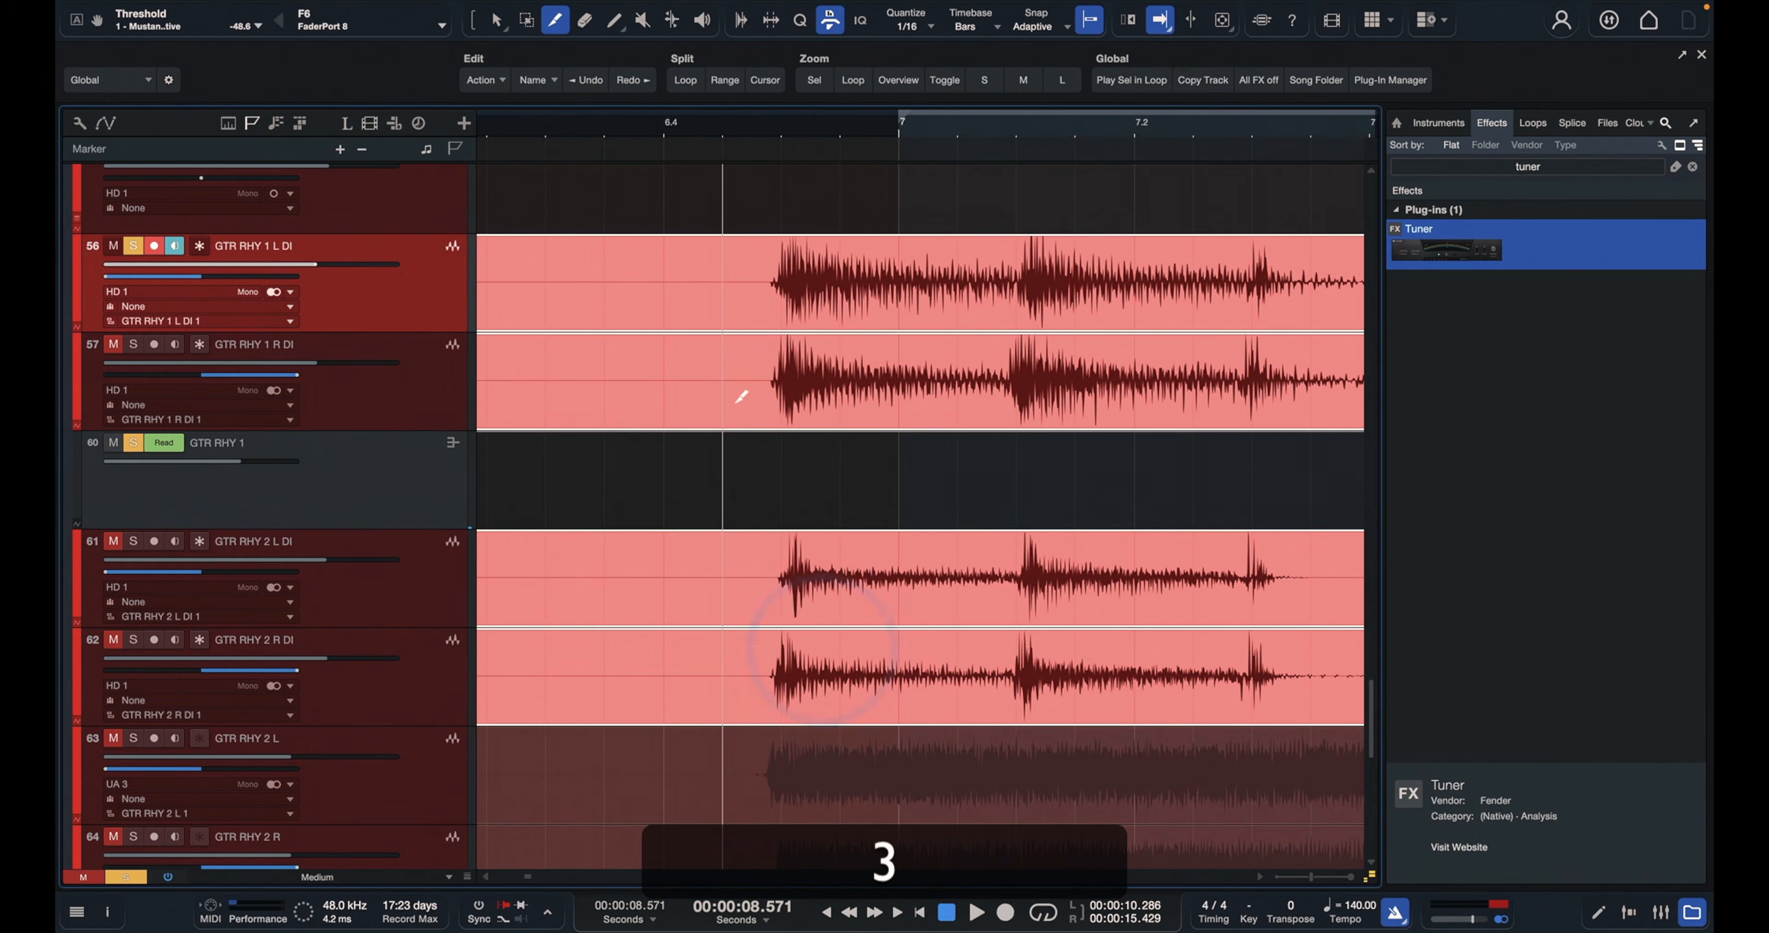
pyautogui.click(739, 308)
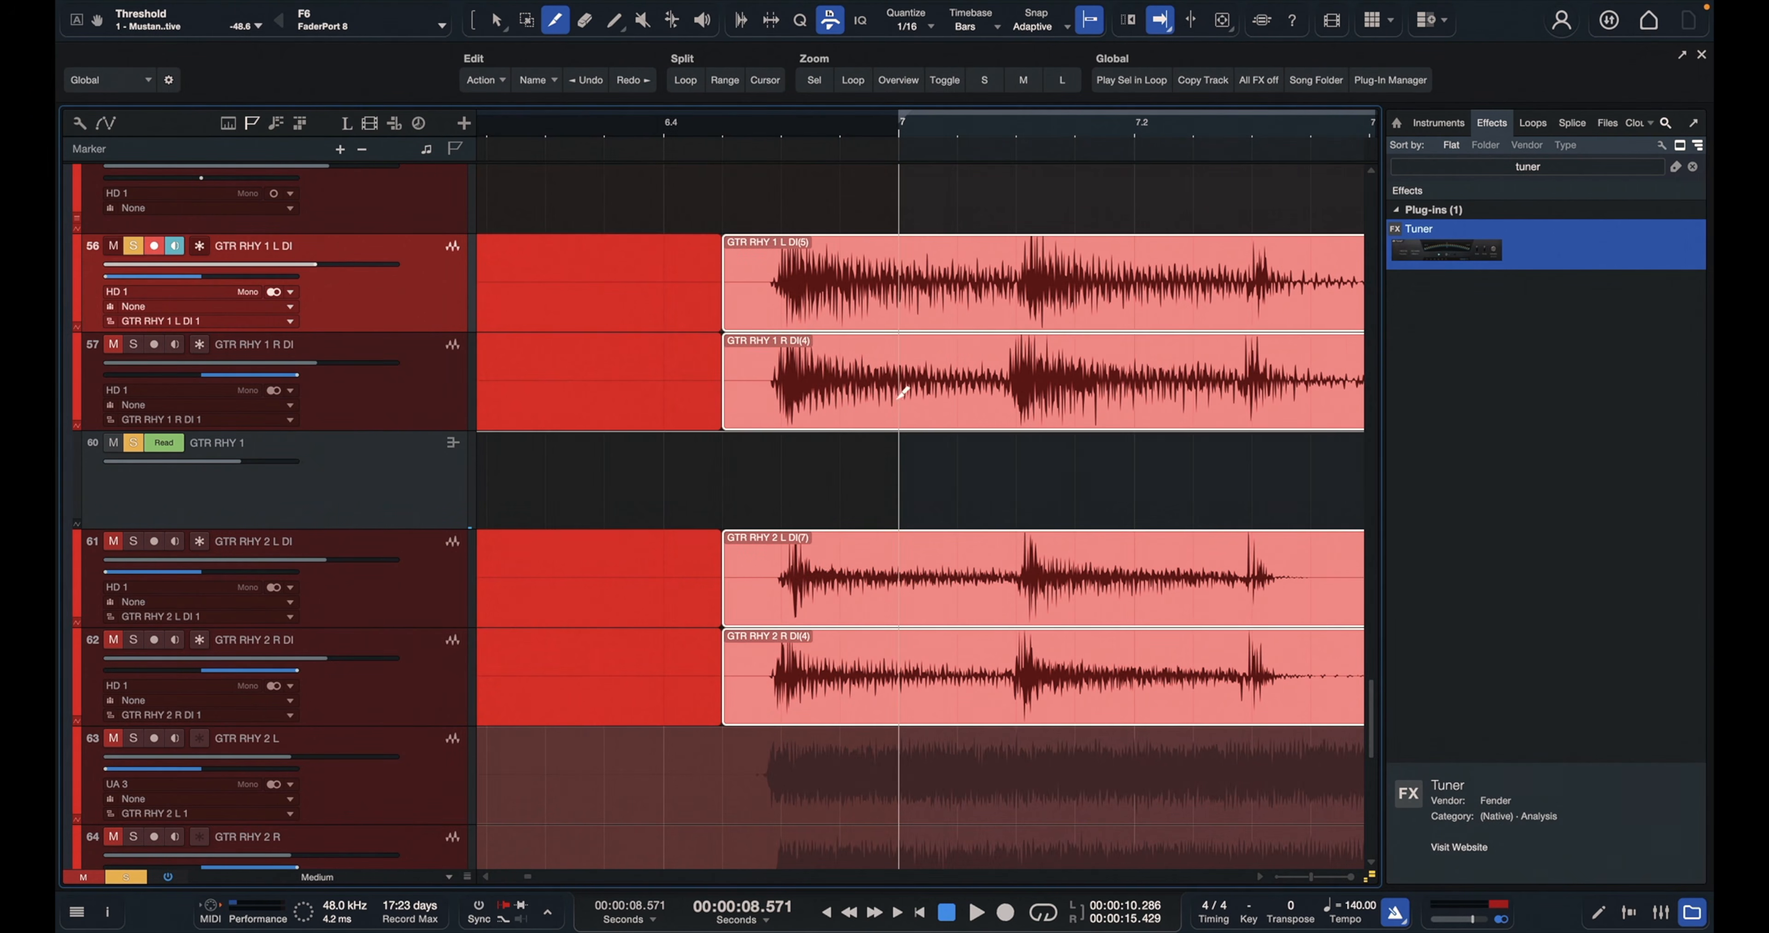
pyautogui.hscroll(5, 858, 295)
pyautogui.click(1085, 283)
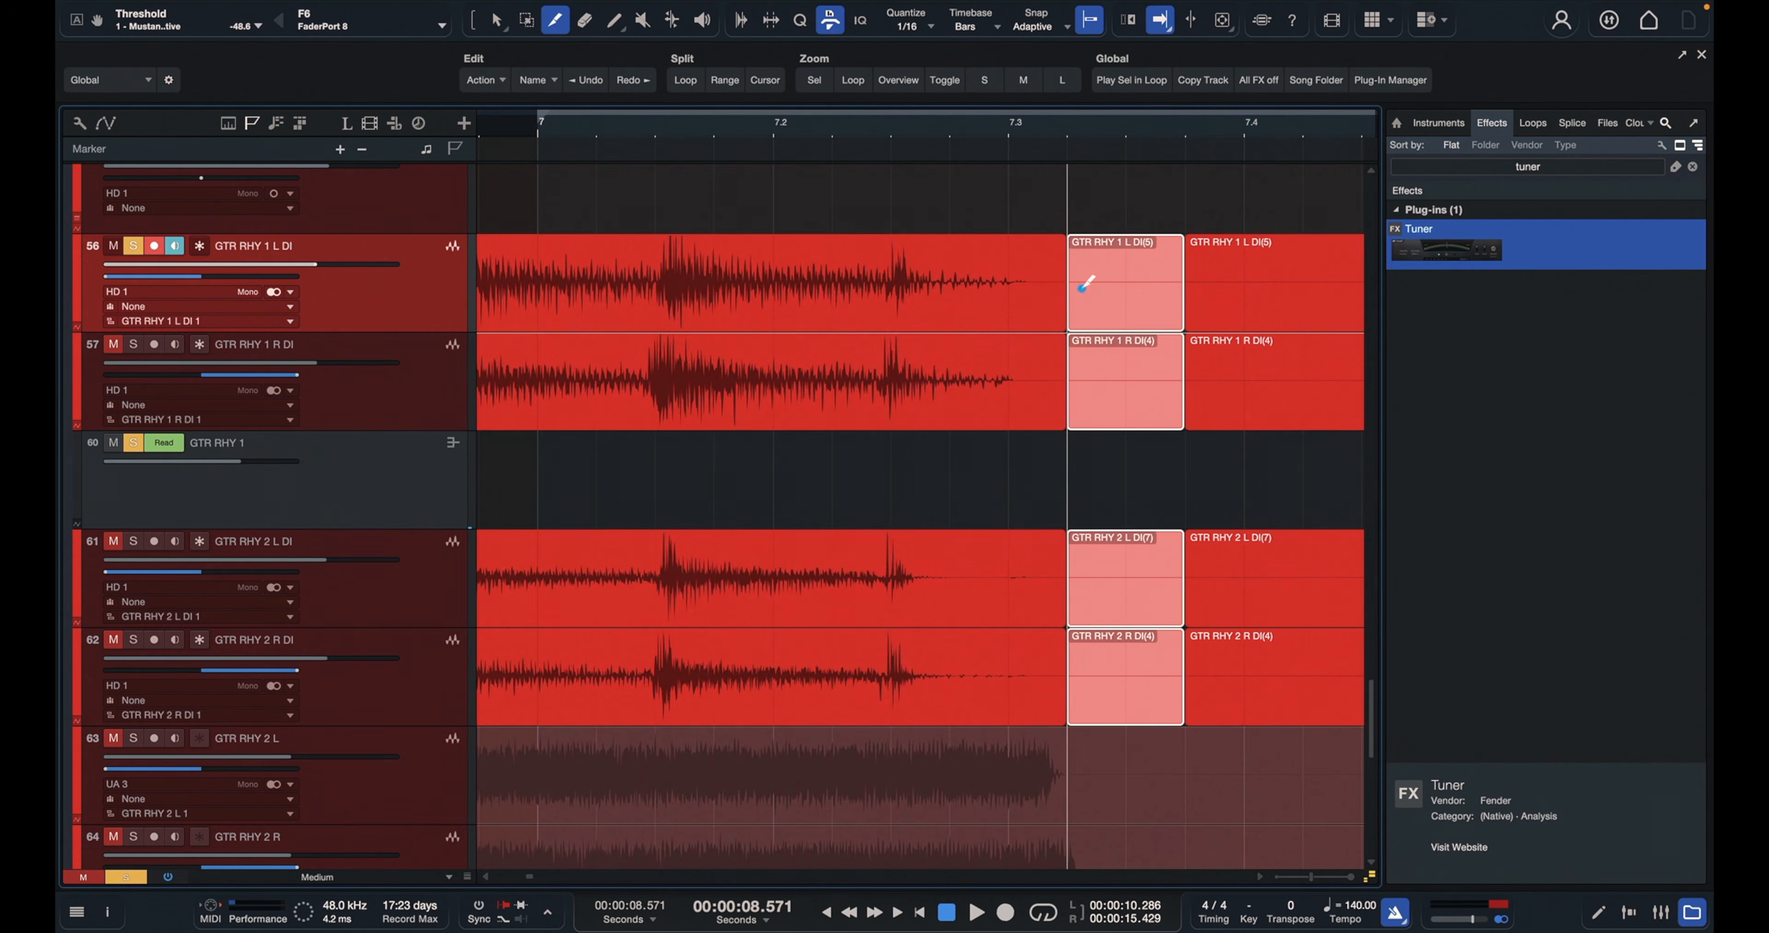
pyautogui.press('Delete')
# Delete the silent pieces that precede the bar 7 clips on all four GTR RHY 1 and 2 DI tracks
pyautogui.hscroll(-5, 1047, 316)
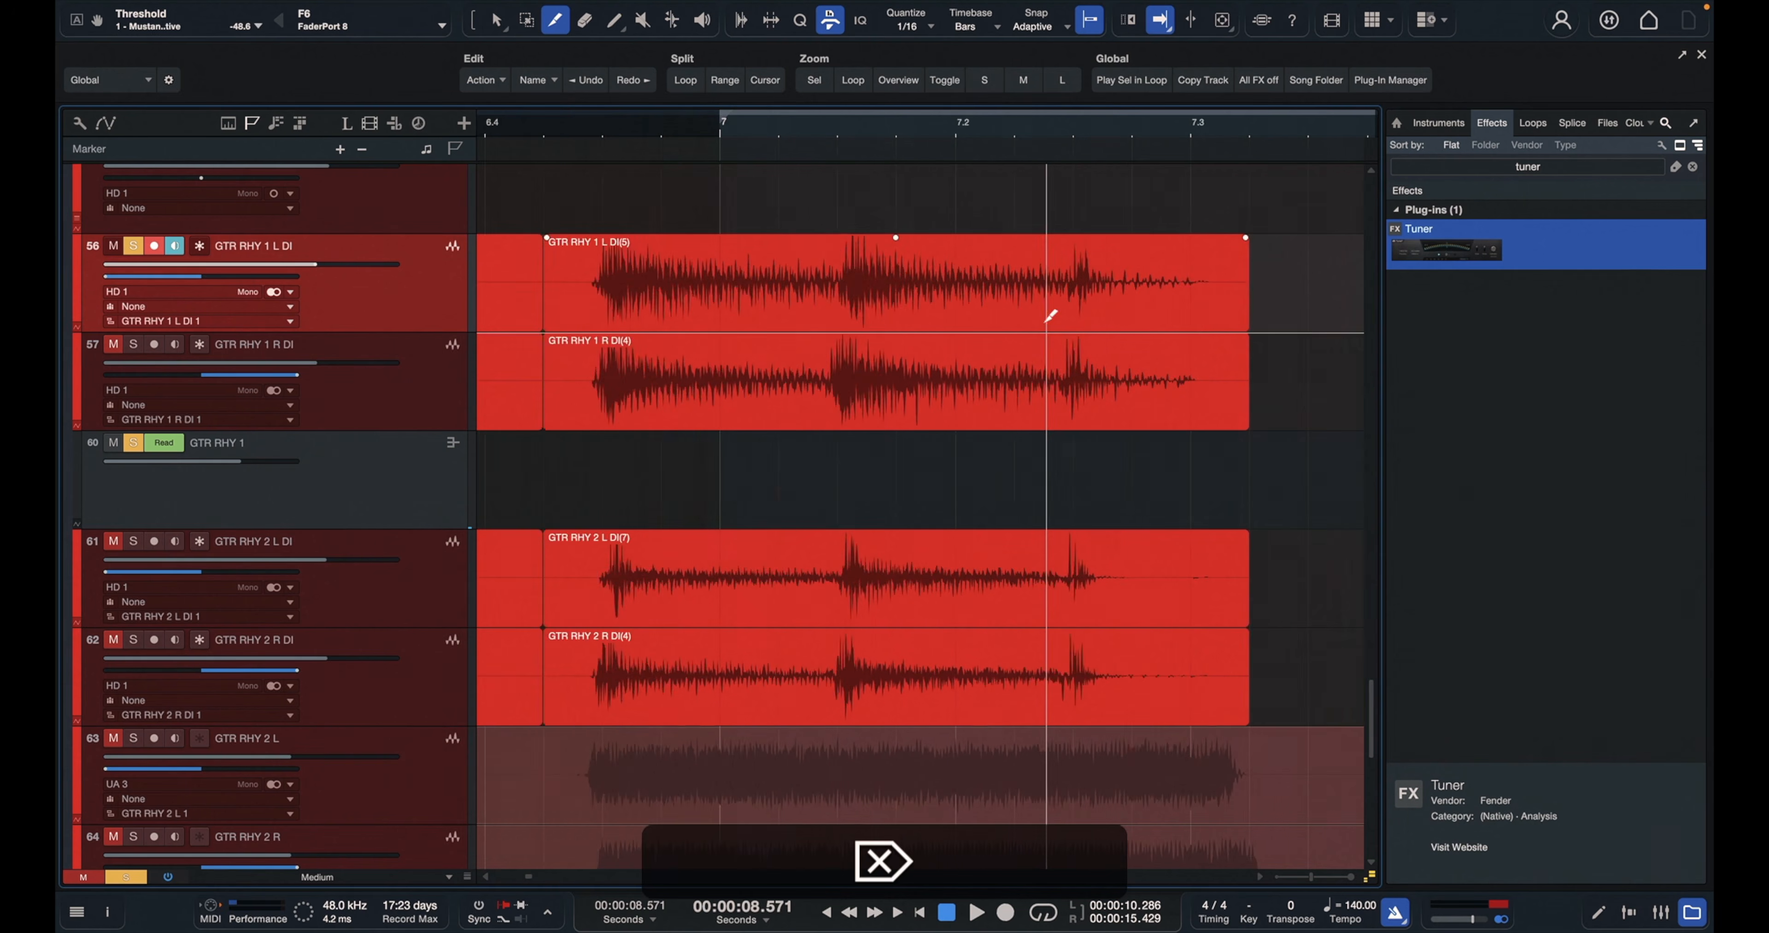
pyautogui.press('1')
pyautogui.click(665, 313)
pyautogui.keyDown('shift'); pyautogui.click(630, 410); pyautogui.keyUp('shift')
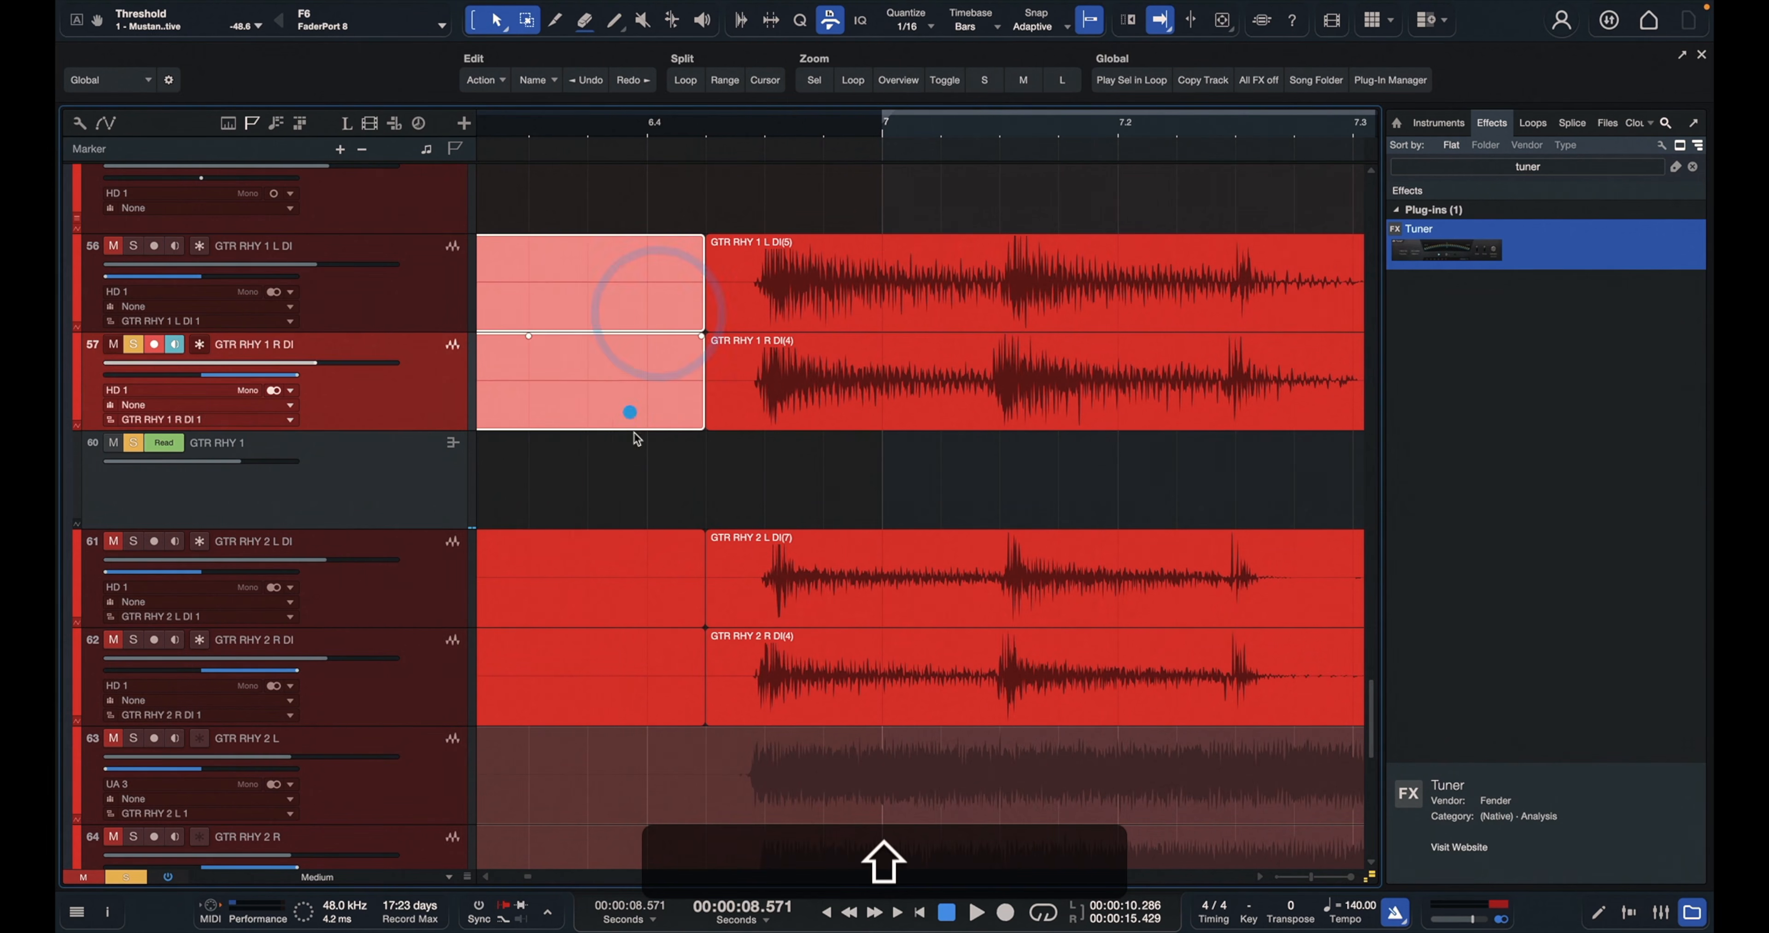
pyautogui.keyDown('shift'); pyautogui.click(615, 618); pyautogui.keyUp('shift')
pyautogui.keyDown('shift'); pyautogui.click(606, 686); pyautogui.keyUp('shift')
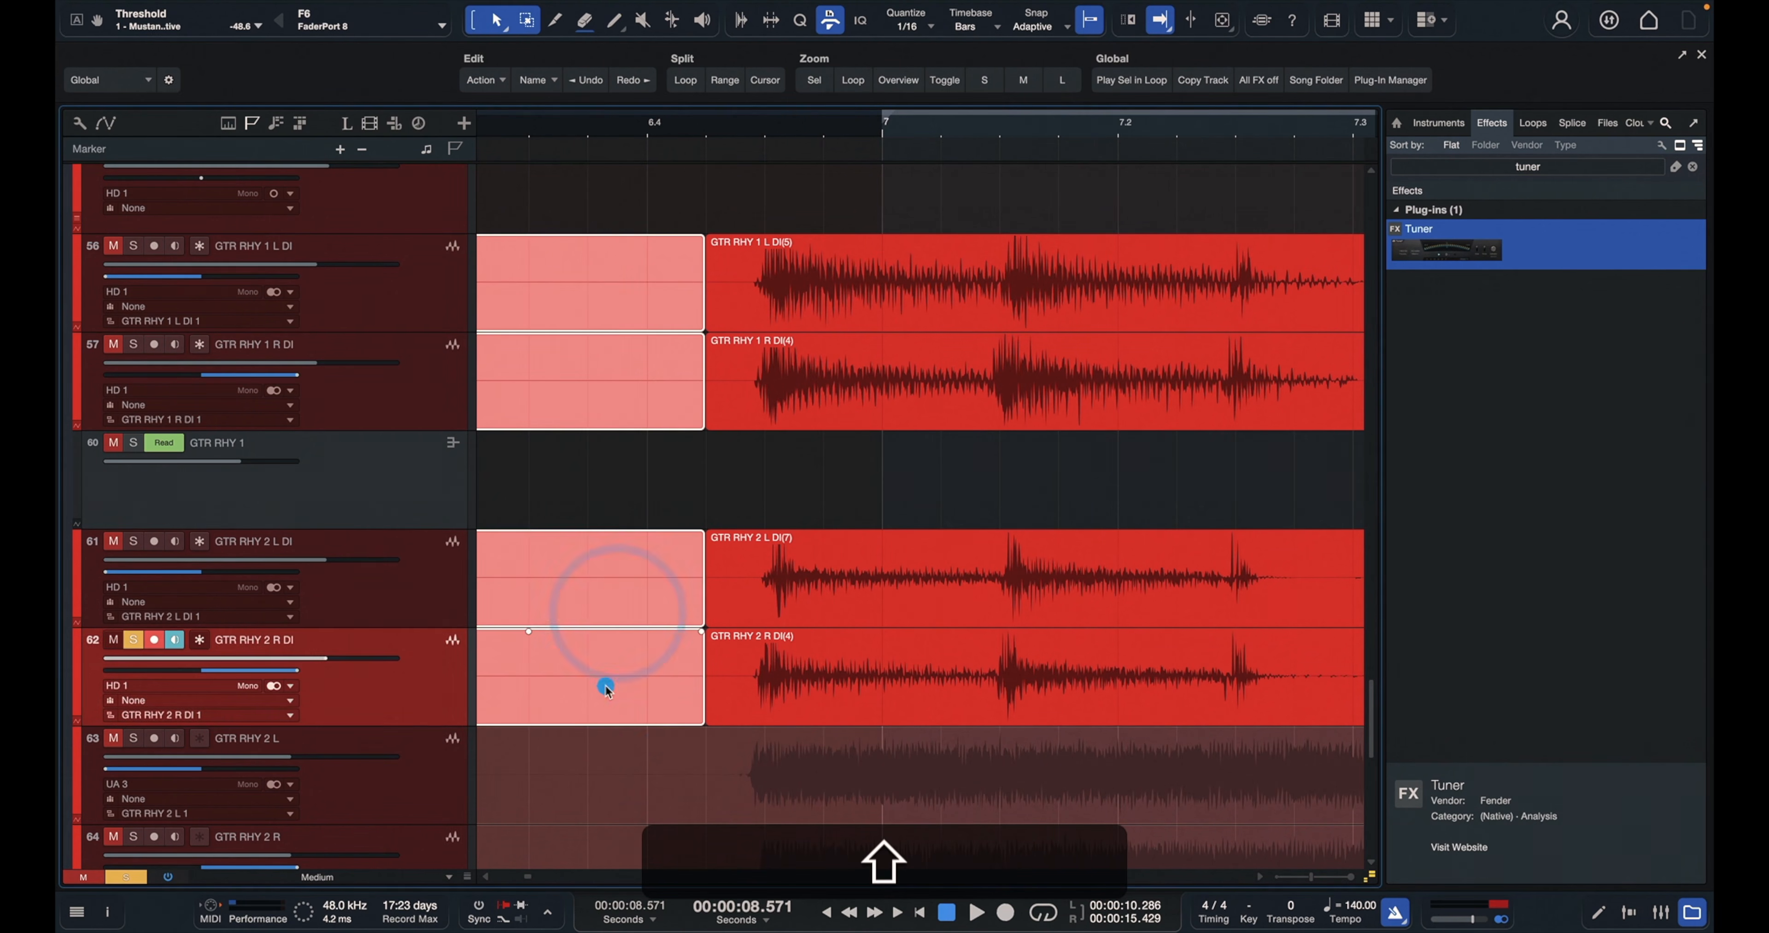
pyautogui.press('Delete')
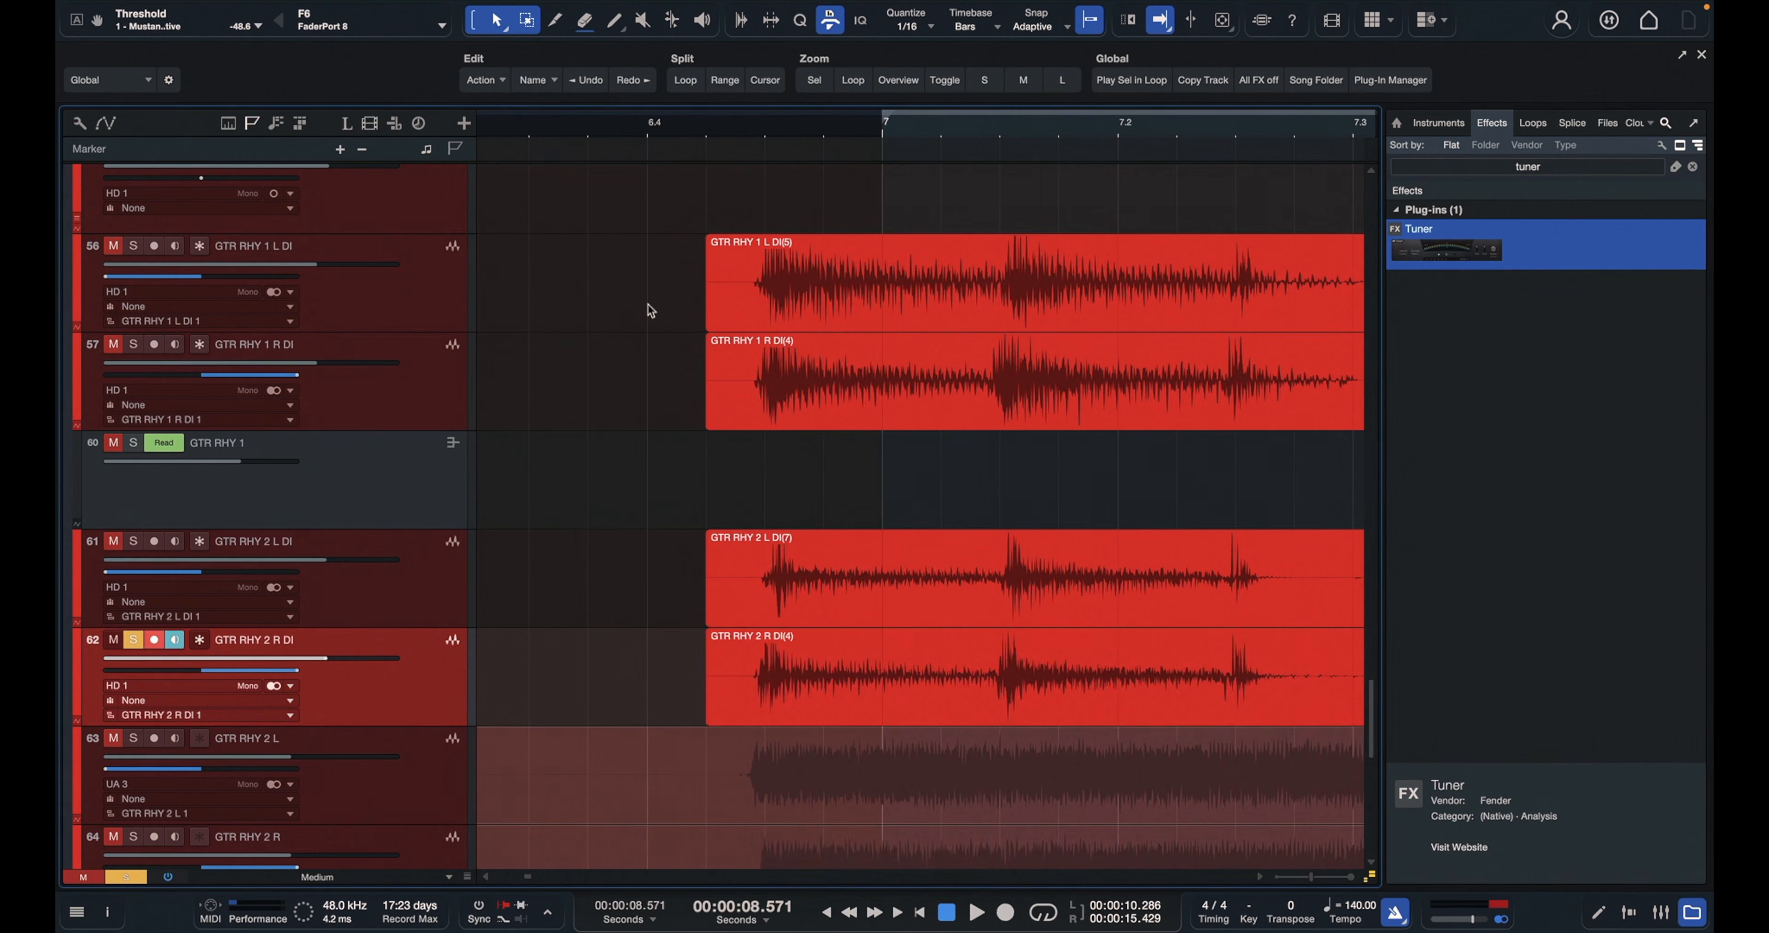
# Add short fades to the four DI clips at bar 7 and trim their starts together to just before the first attack
pyautogui.moveTo(648, 304); pyautogui.dragTo(824, 676)
pyautogui.hotkey('shift', 'x')
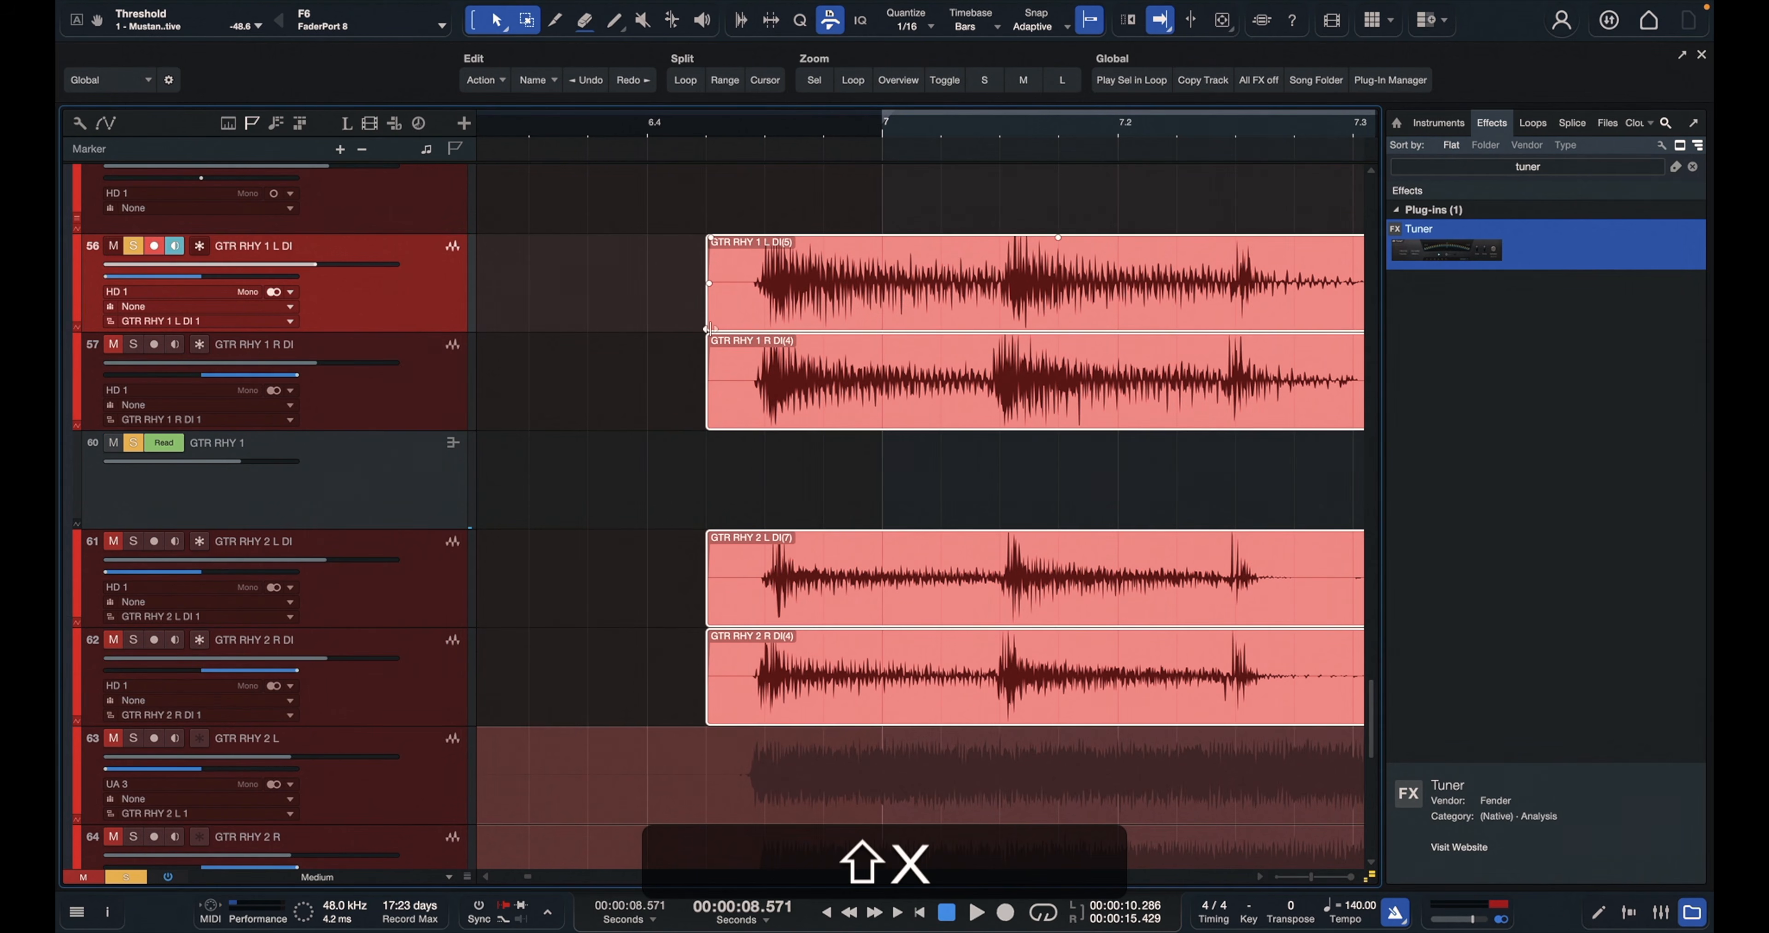
pyautogui.moveTo(708, 328); pyautogui.dragTo(755, 332)
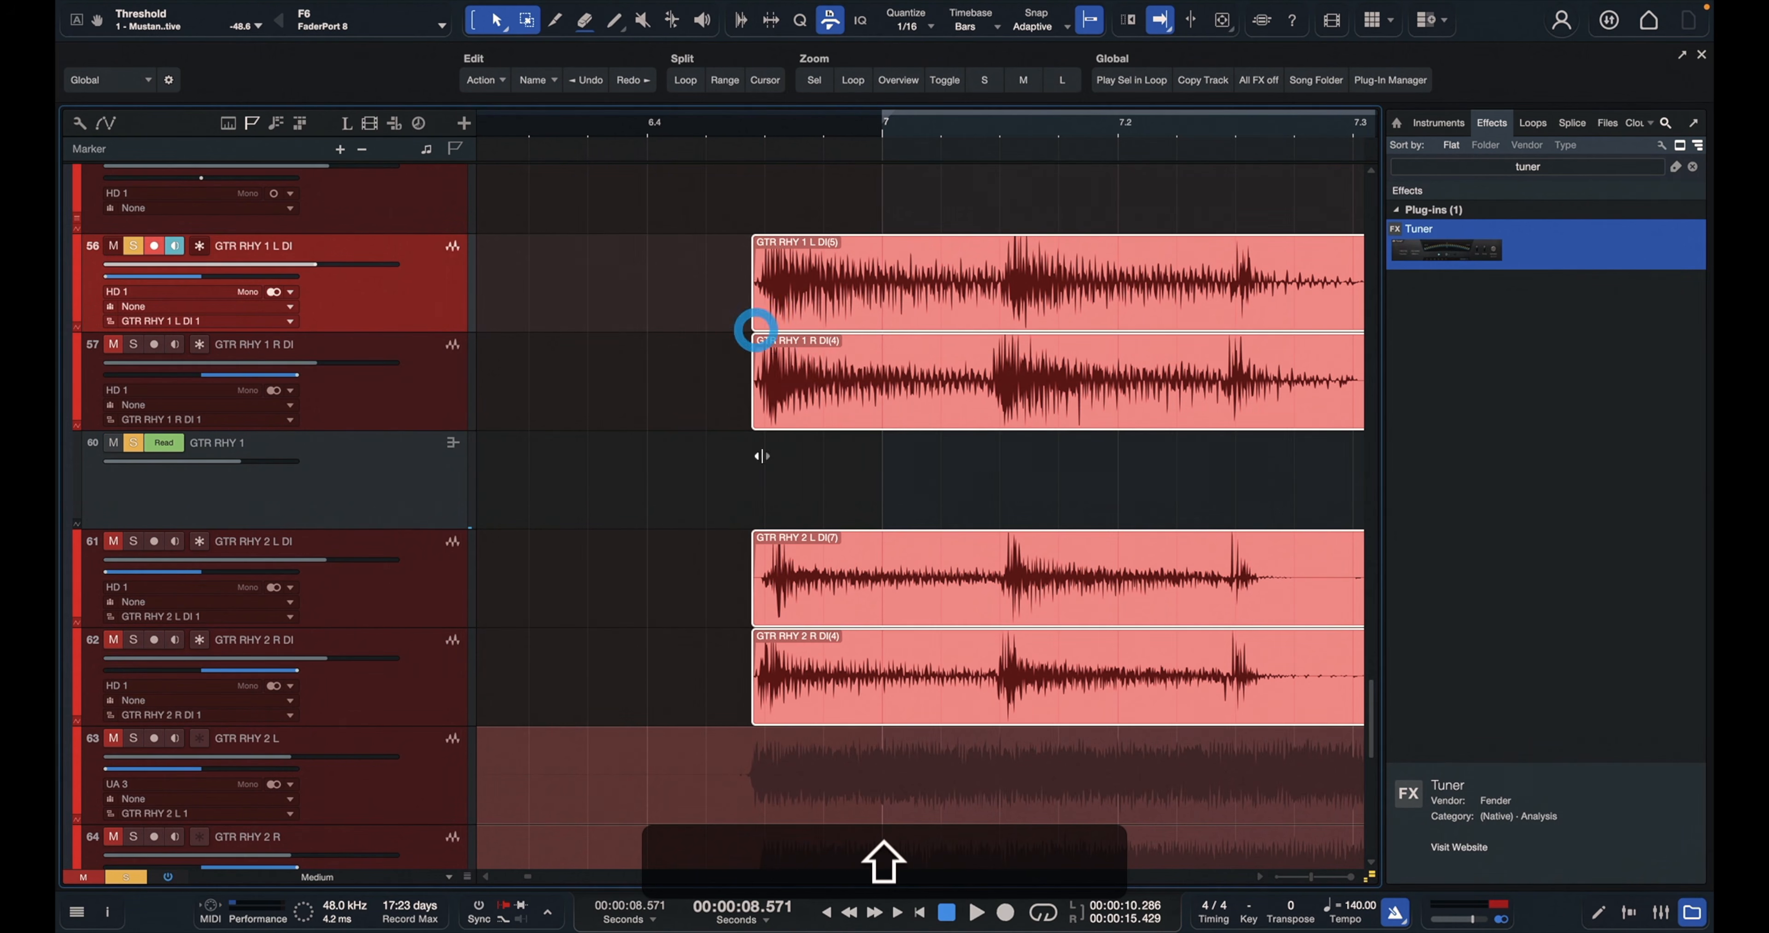
pyautogui.click(802, 565)
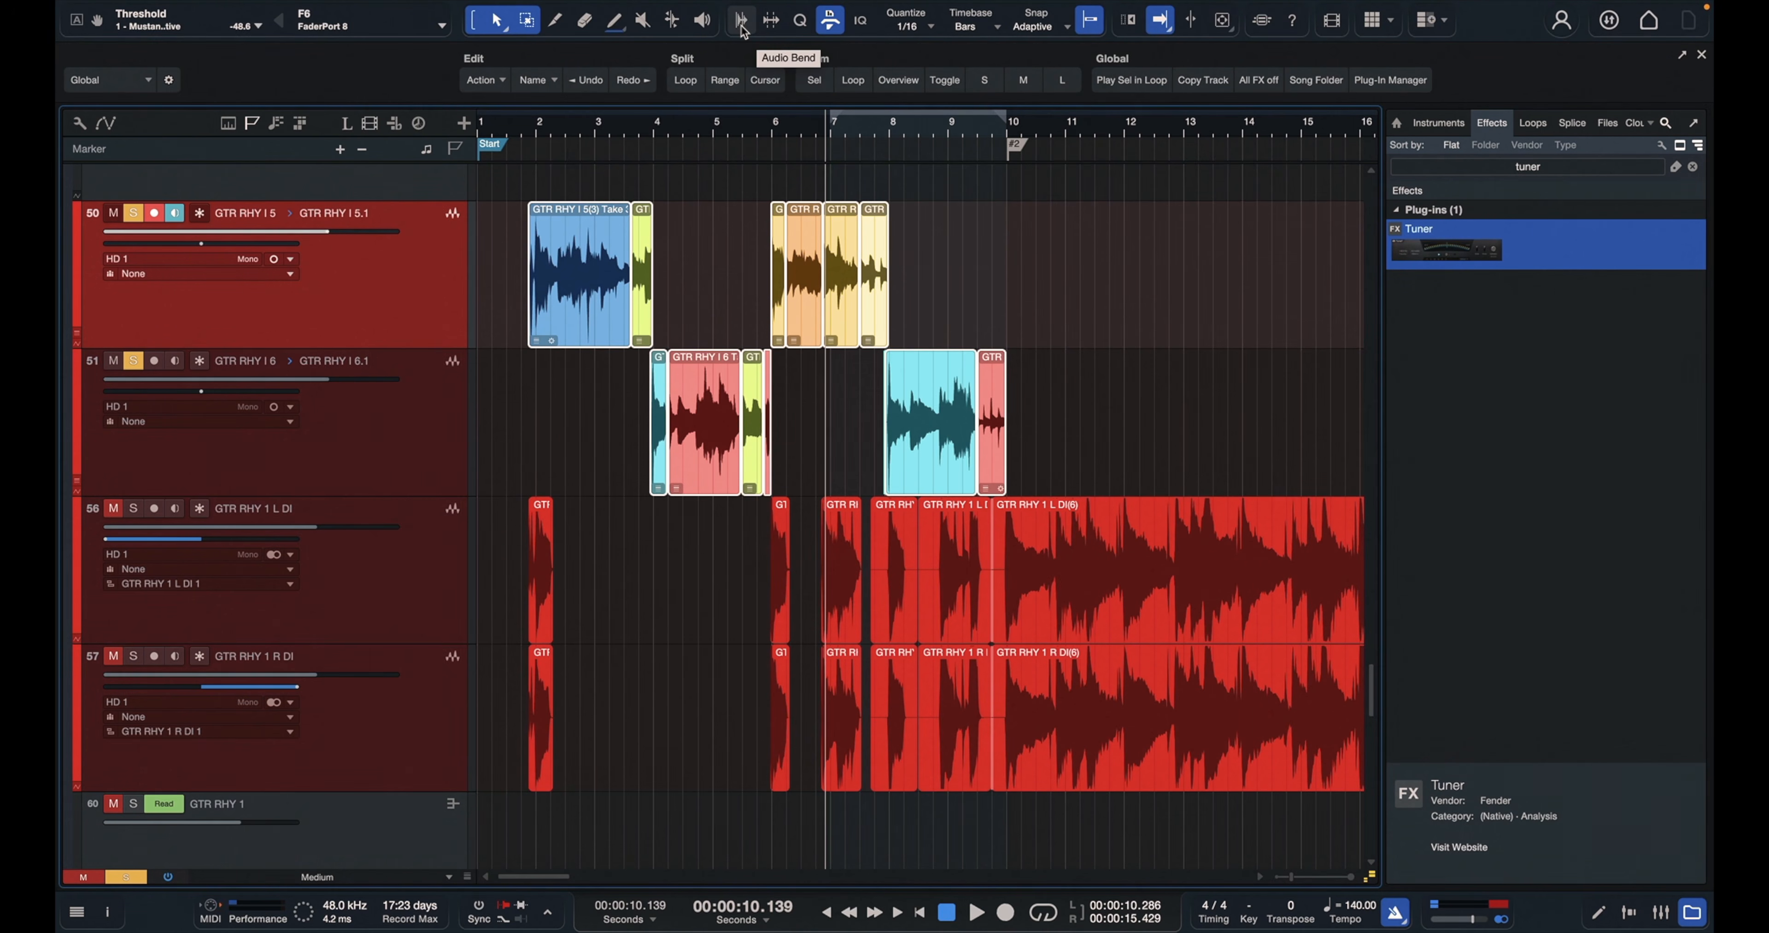
# Show the Audio Bend markers on the GTR RHY I 5 and I 6 clips and examine the stretched regions between bars 2 and 10
pyautogui.click(741, 22)
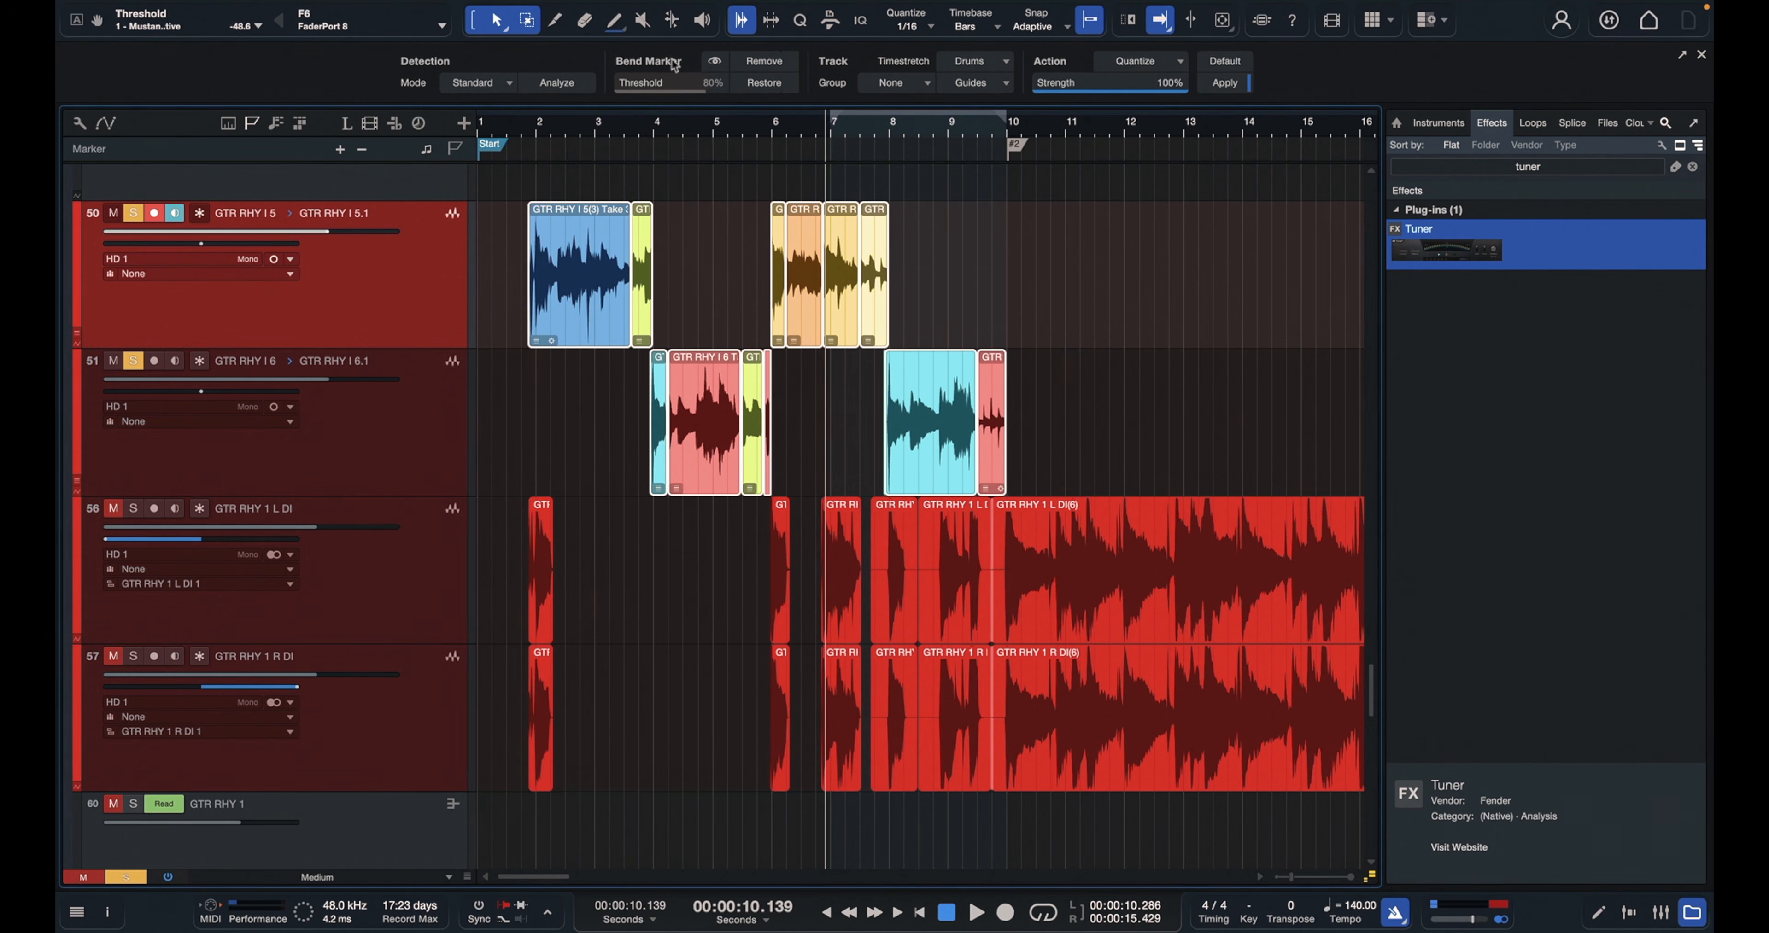
pyautogui.click(715, 63)
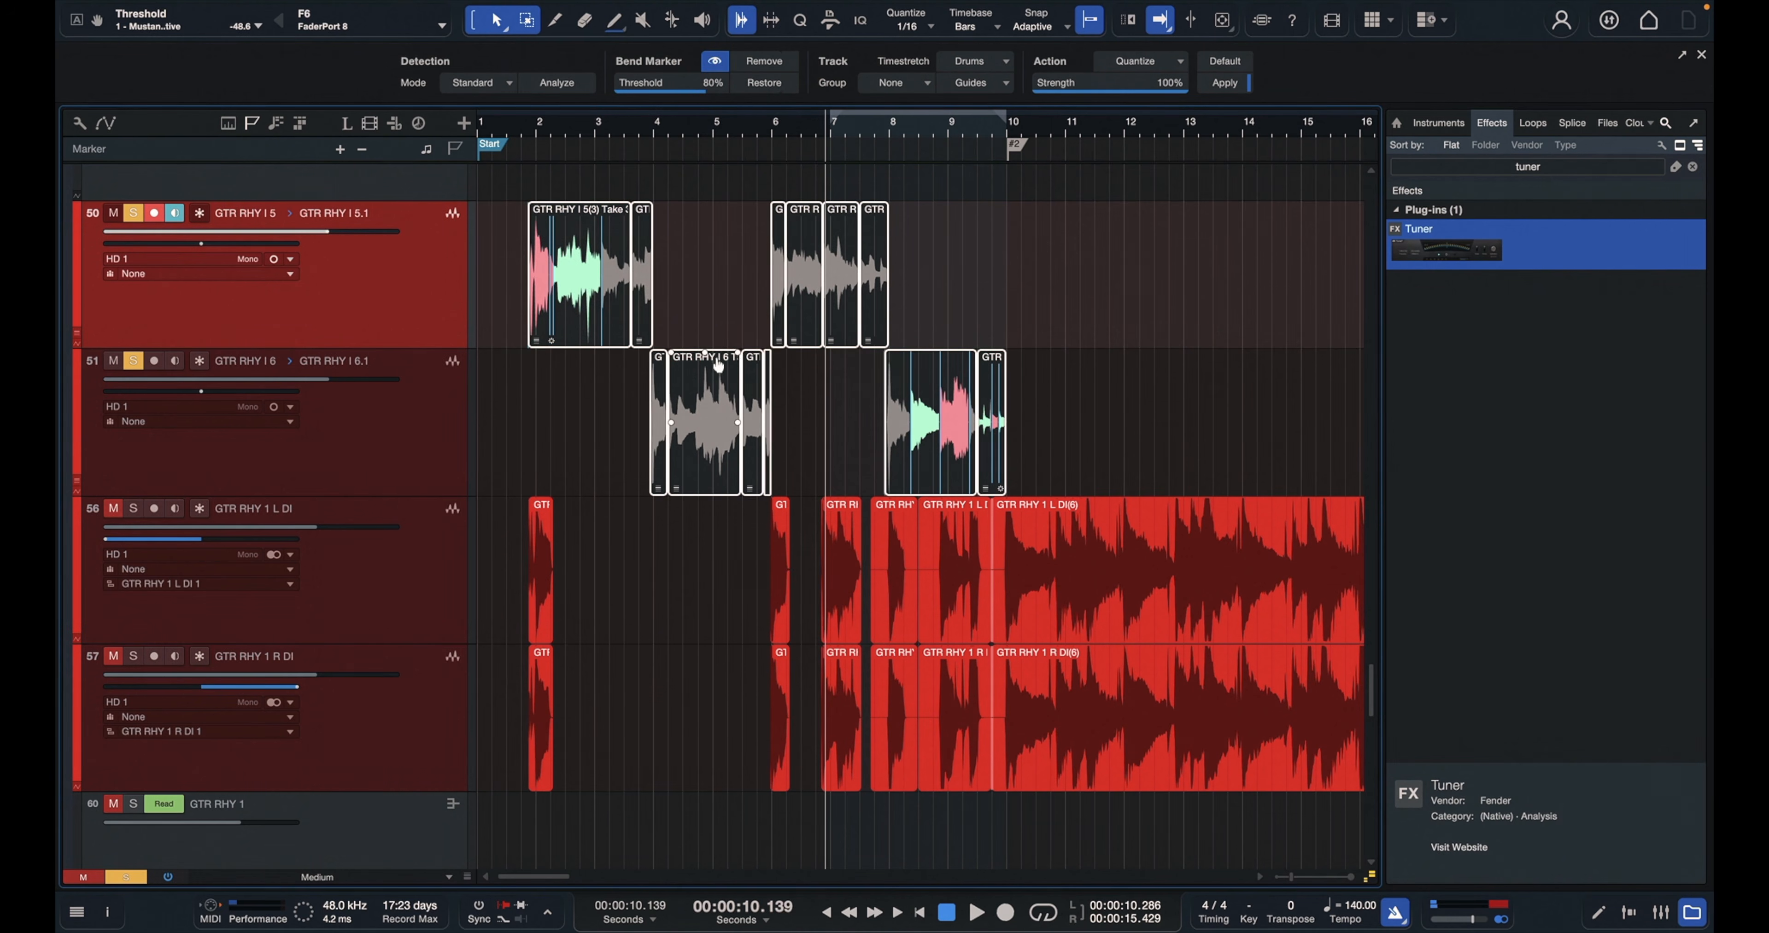
pyautogui.press('e')
pyautogui.press('e')
pyautogui.press('e')
pyautogui.press('e')
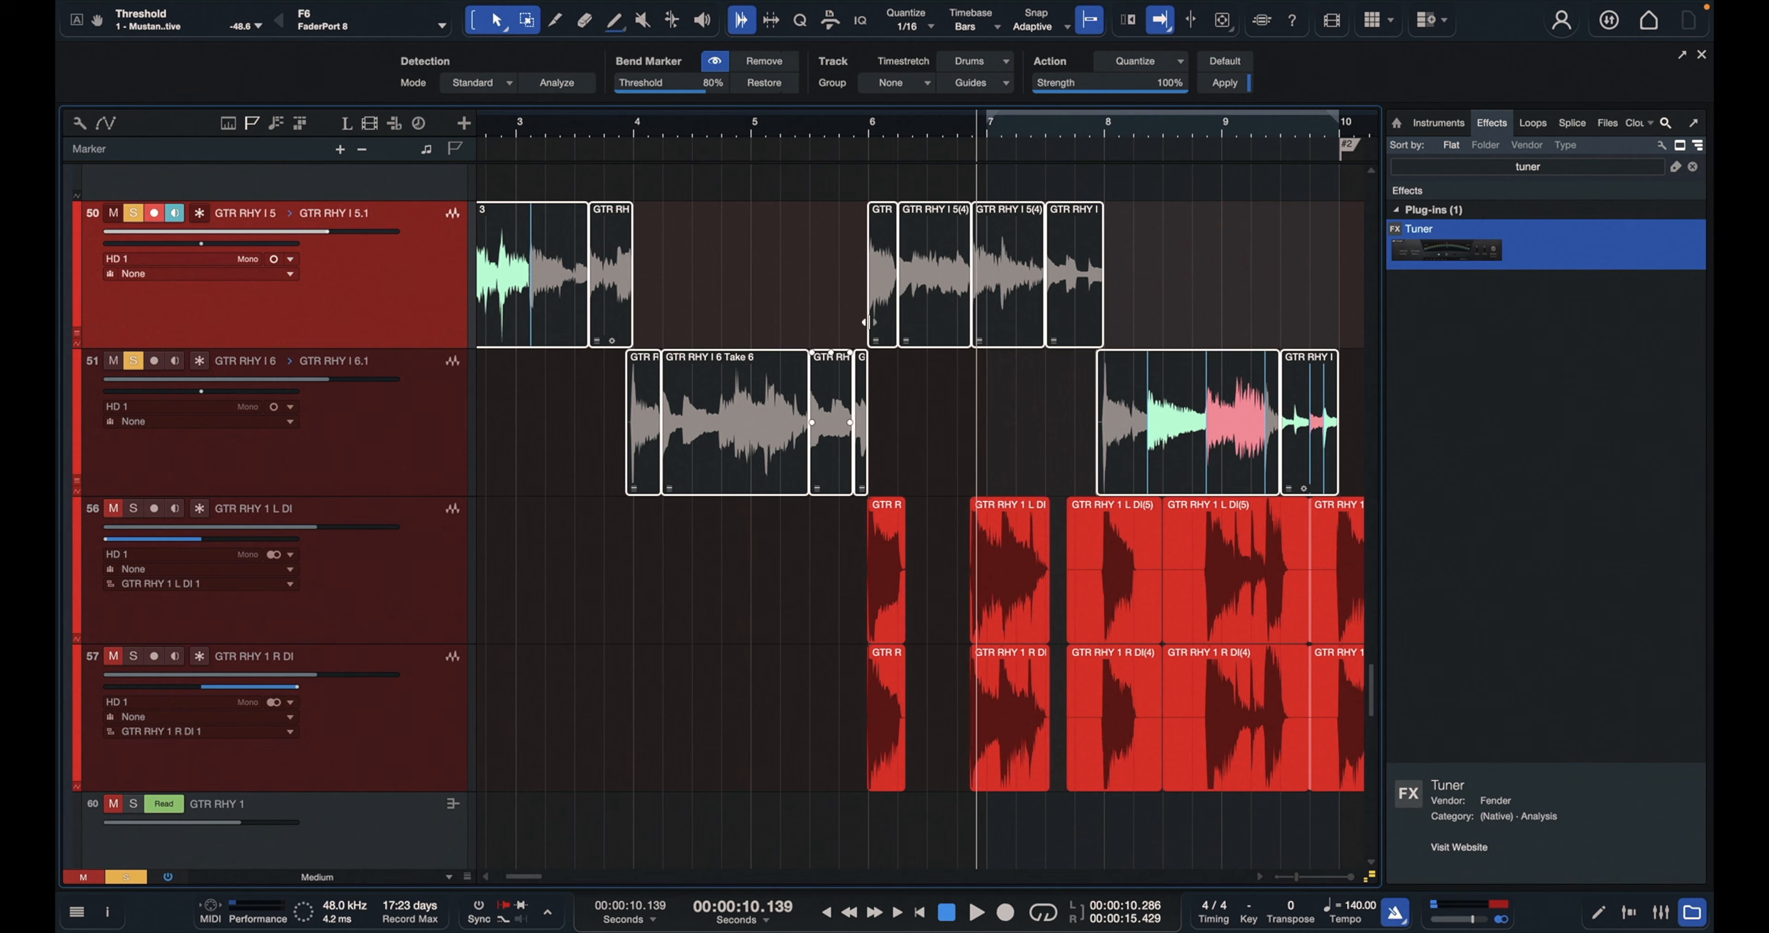
pyautogui.hscroll(-5, 743, 395)
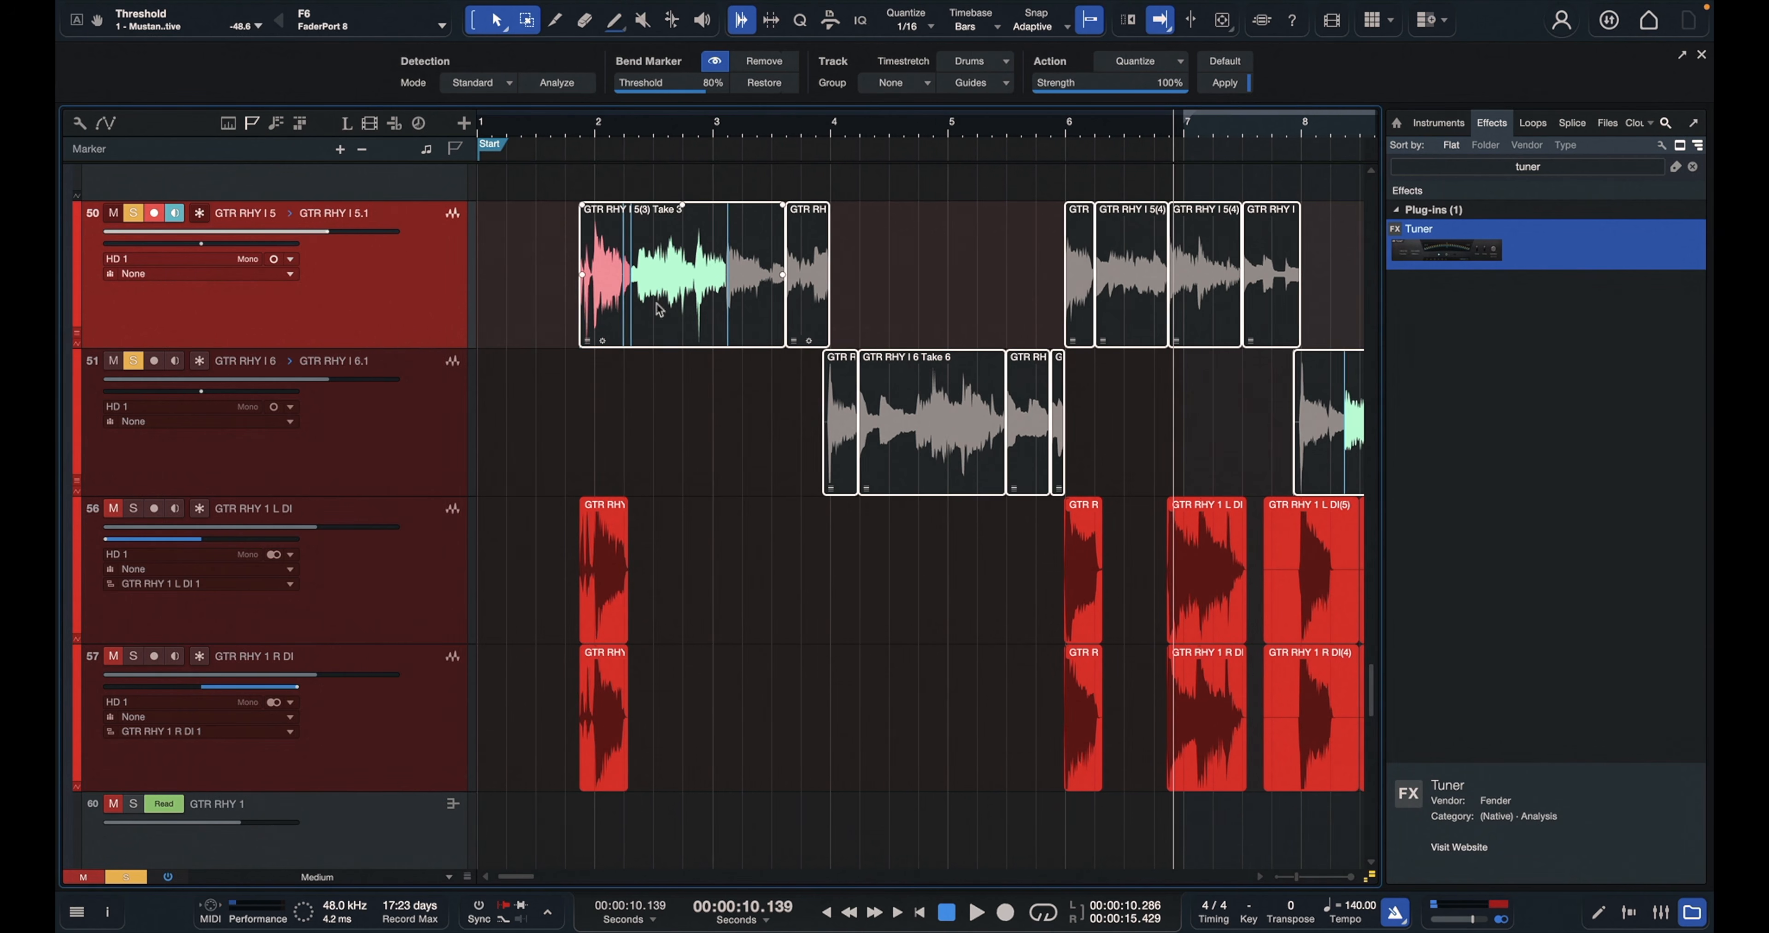
pyautogui.hscroll(12, 729, 300)
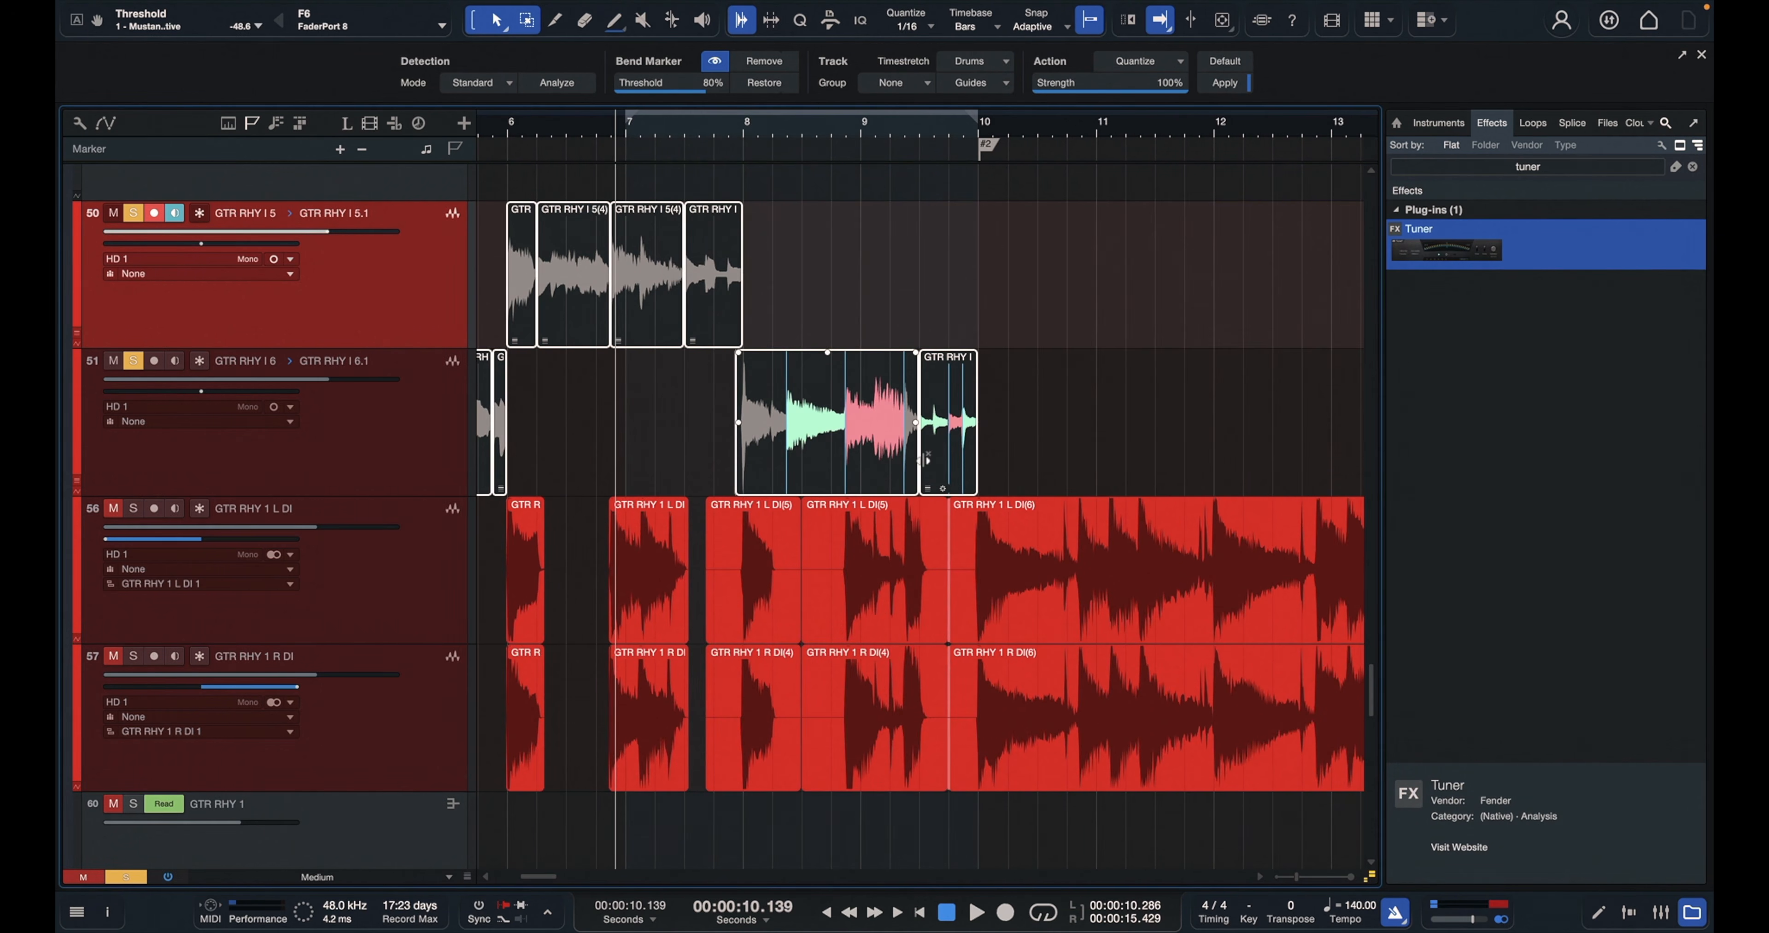
pyautogui.hscroll(-12, 961, 453)
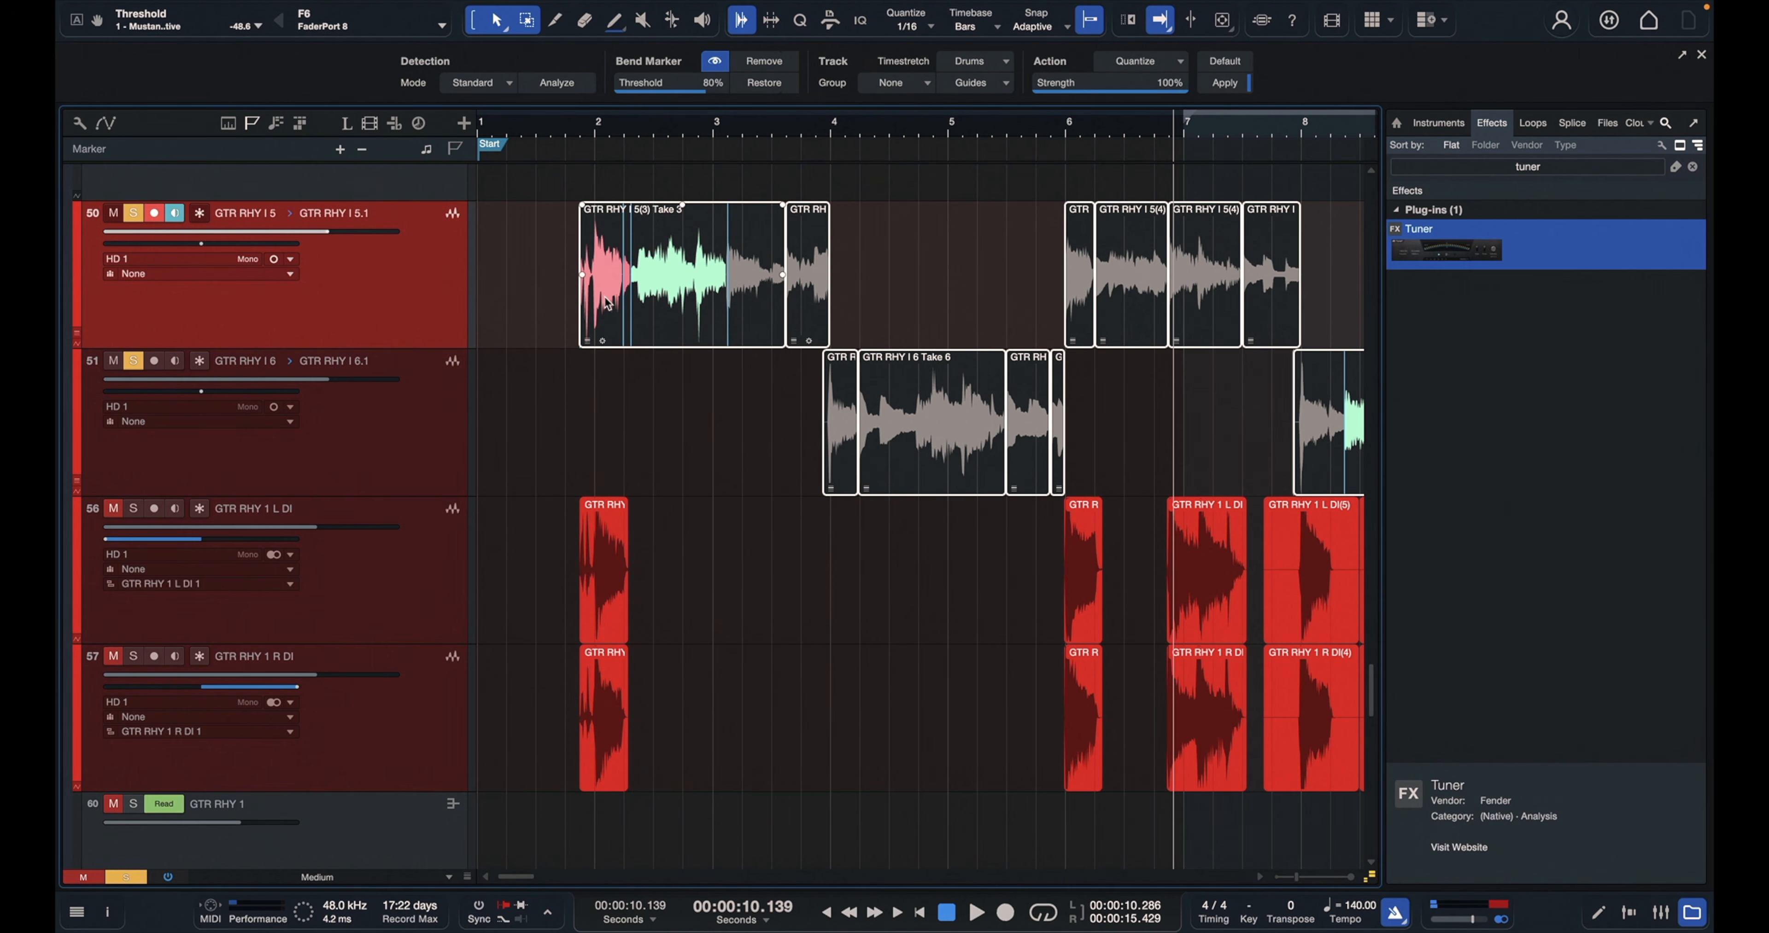
pyautogui.hscroll(10, 609, 322)
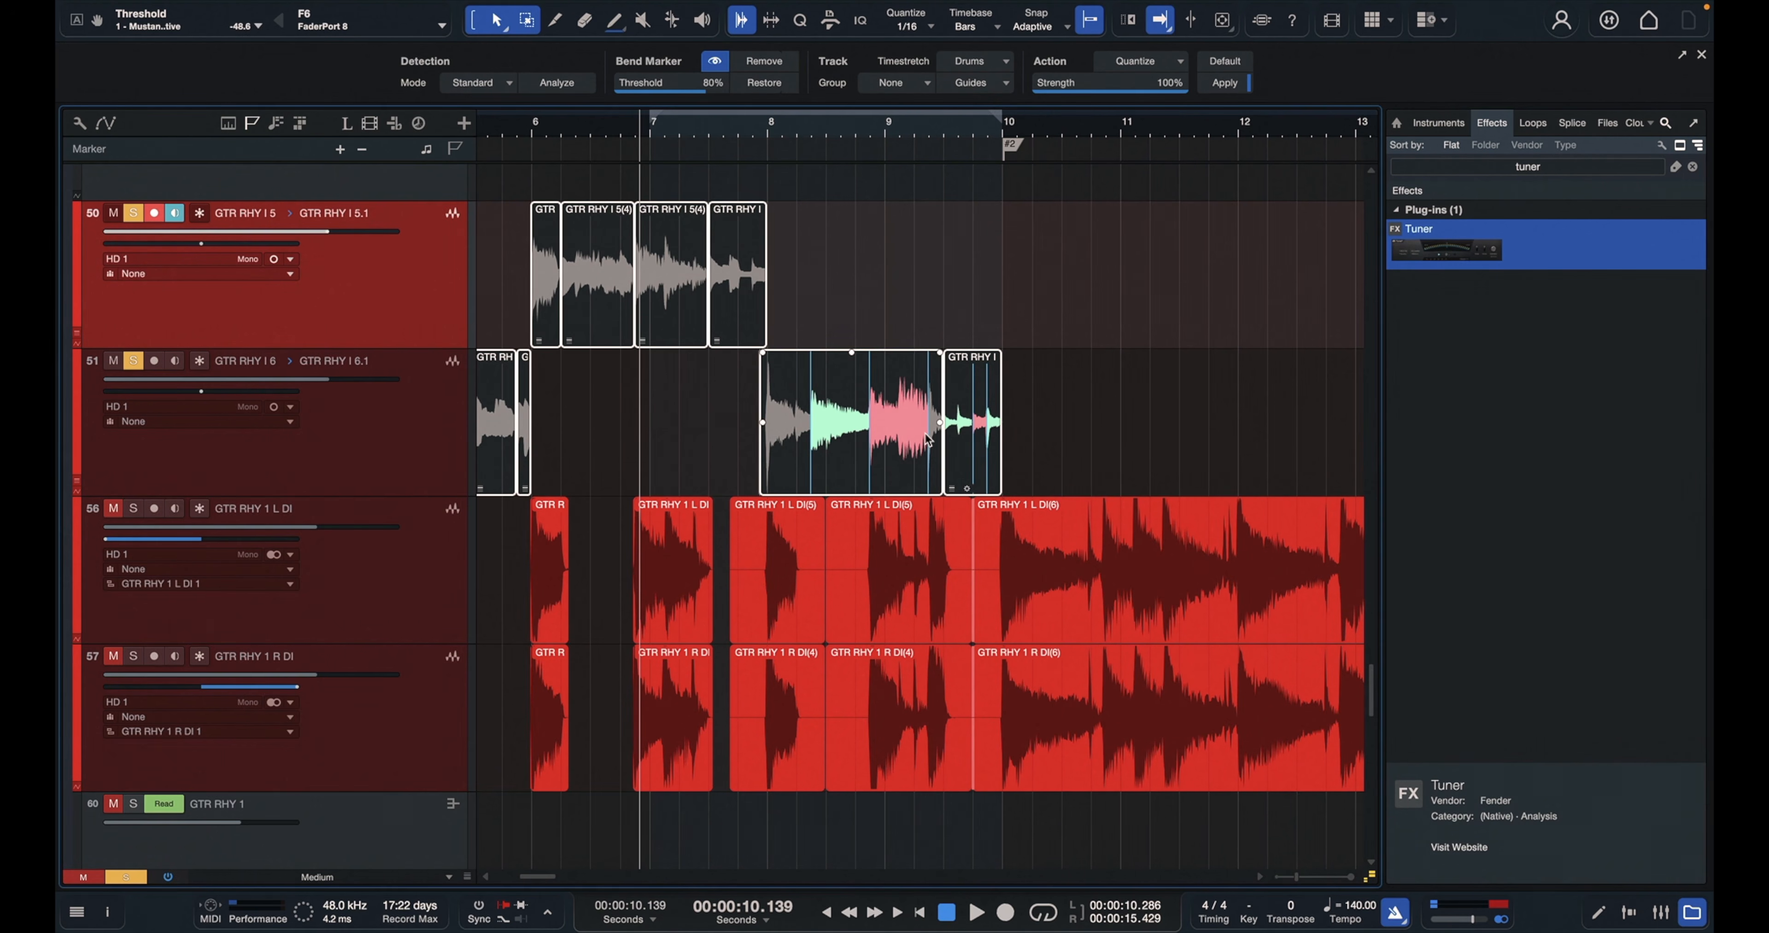
pyautogui.hscroll(-3, 920, 425)
pyautogui.hscroll(5, 893, 398)
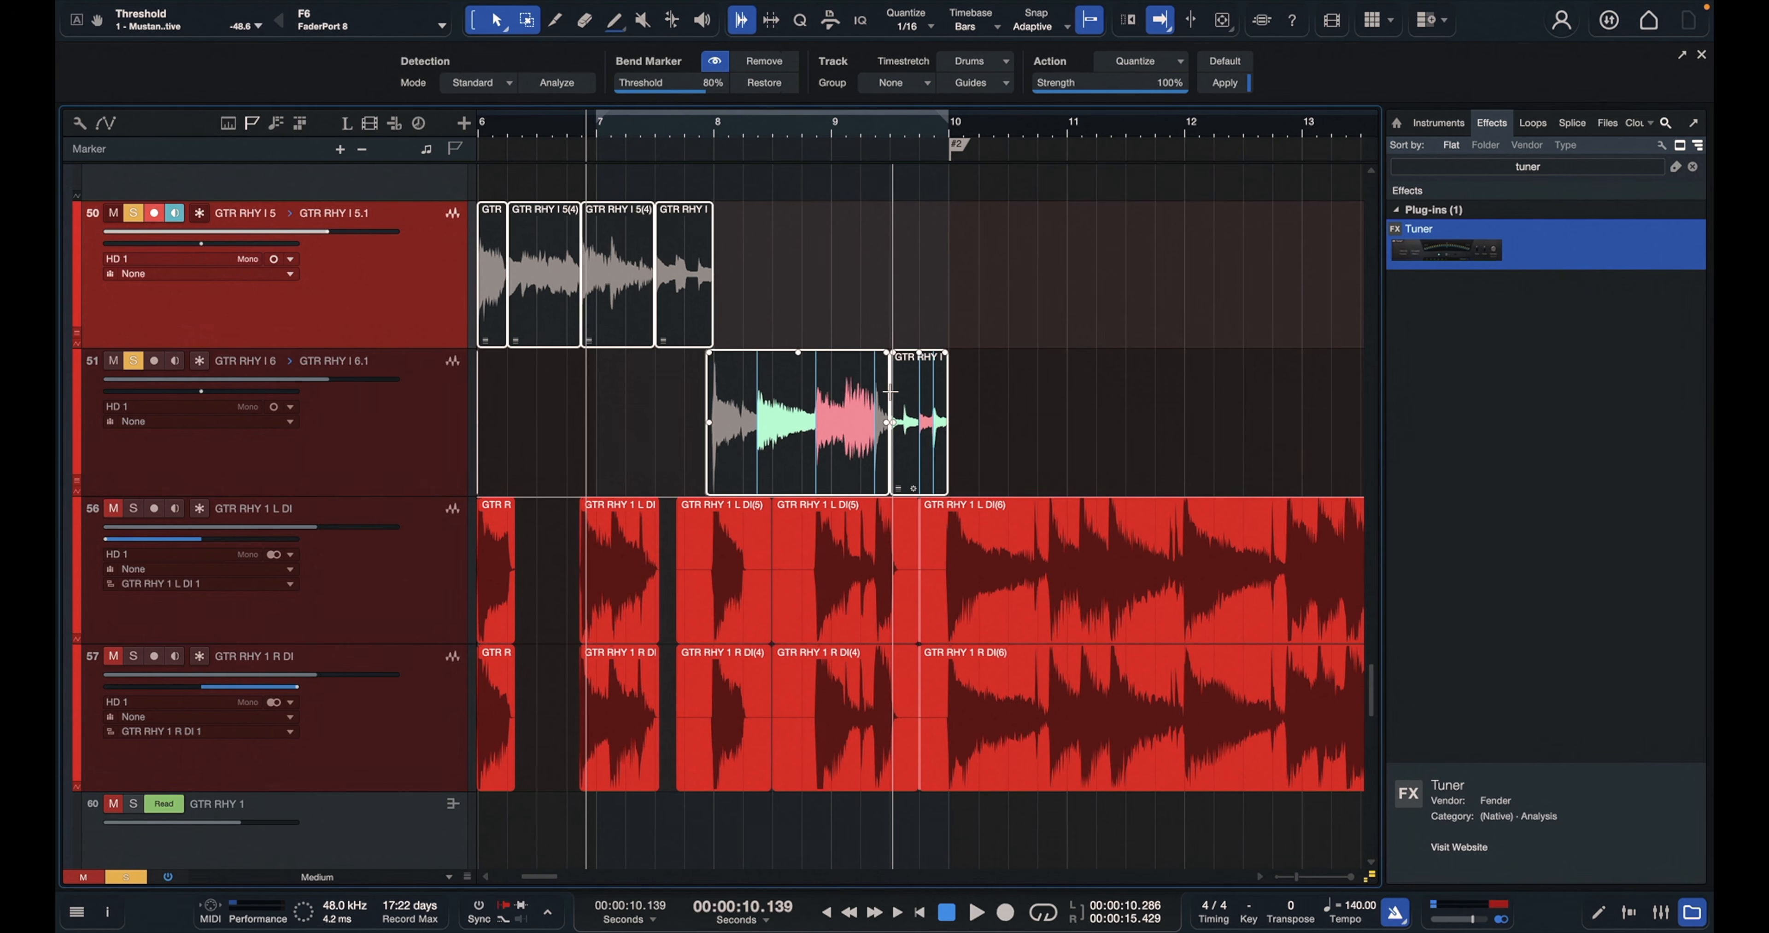
# Try to shift the bend marker just before bar 9 on the GTR RHY I 6 track, comparing the change with undo and redo
pyautogui.press('7')
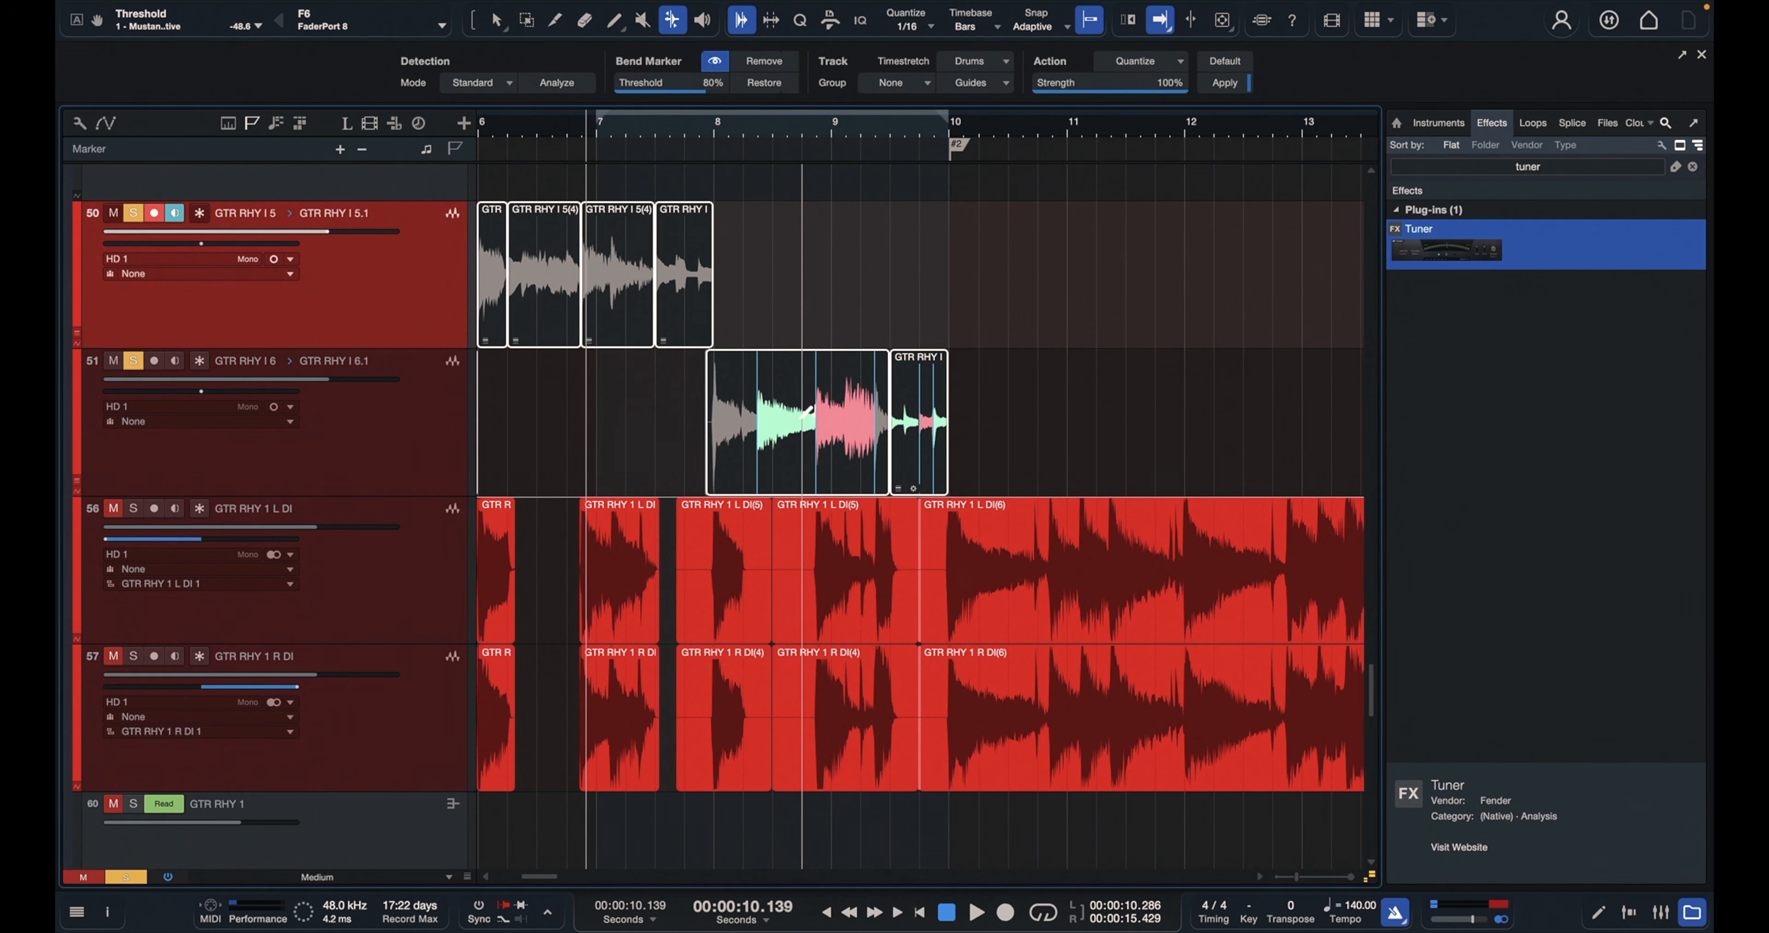
pyautogui.click(820, 446)
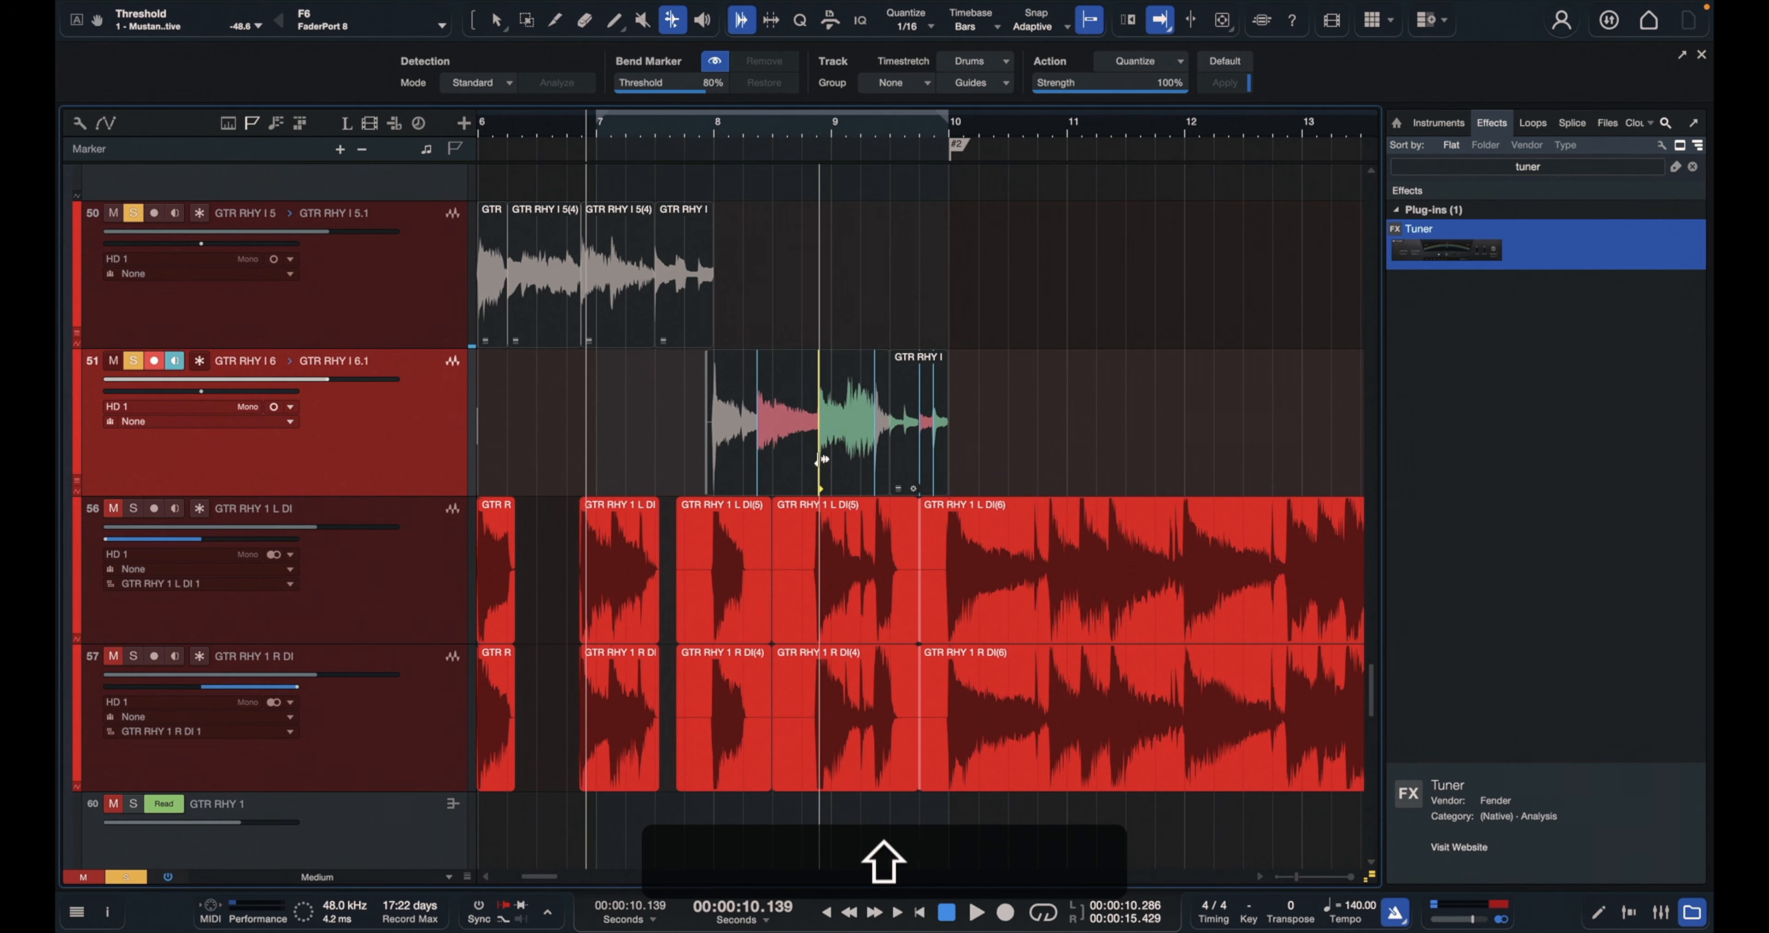
pyautogui.moveTo(821, 459)
pyautogui.mouseDown()
pyautogui.moveTo(750, 475)
pyautogui.moveTo(804, 473)
pyautogui.mouseUp()
pyautogui.press('shift+super+z')
pyautogui.press('super+z')
pyautogui.press('shift+super+z')
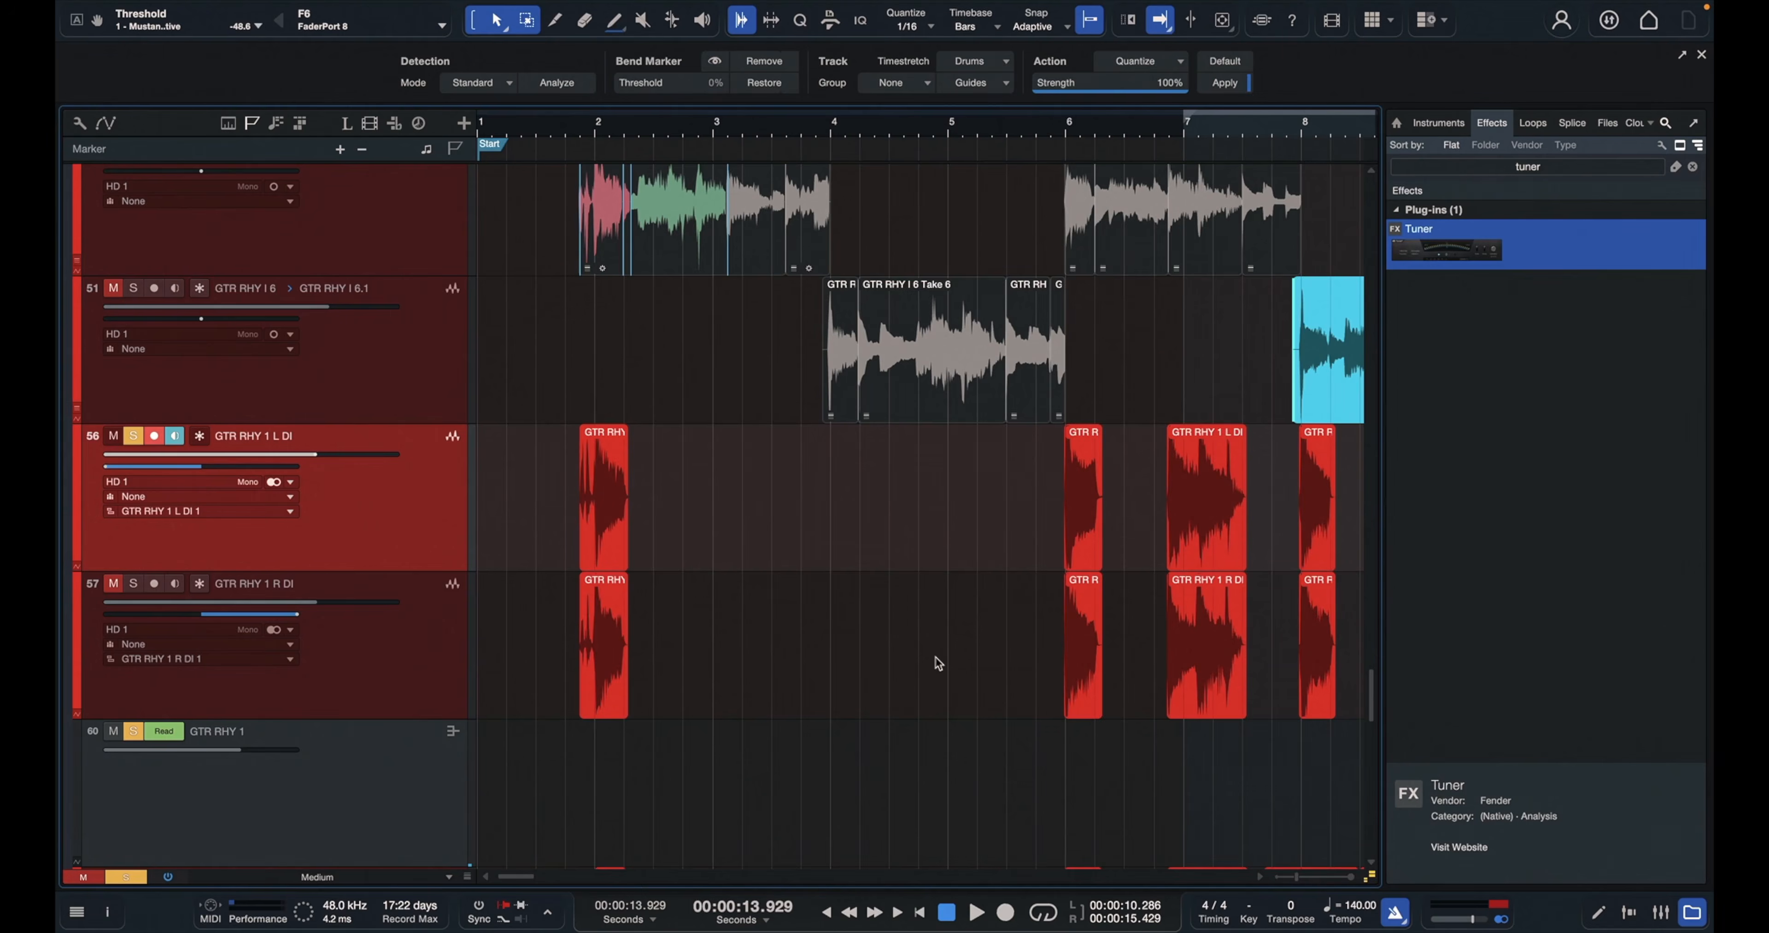
# Solo the GTR RHY I and GTR RHY 1 DI tracks and play them from the middle of bar 1 with the metronome off
pyautogui.press('w')
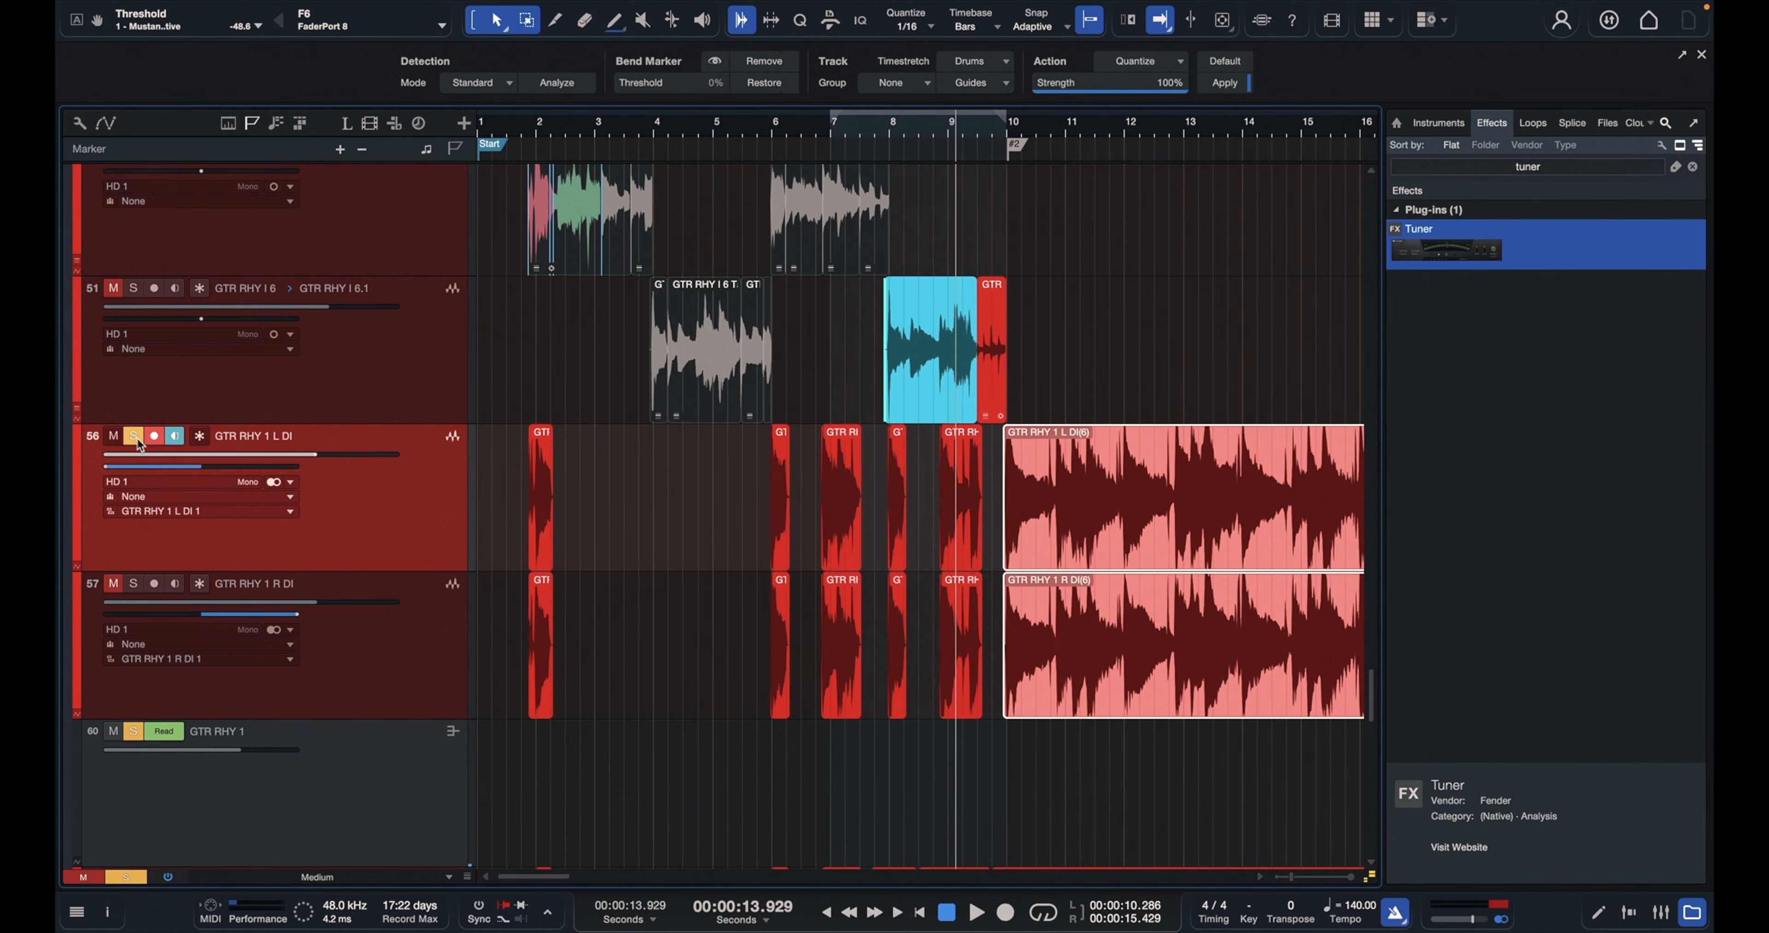
pyautogui.hscroll(5, 714, 669)
pyautogui.hscroll(-5, 707, 678)
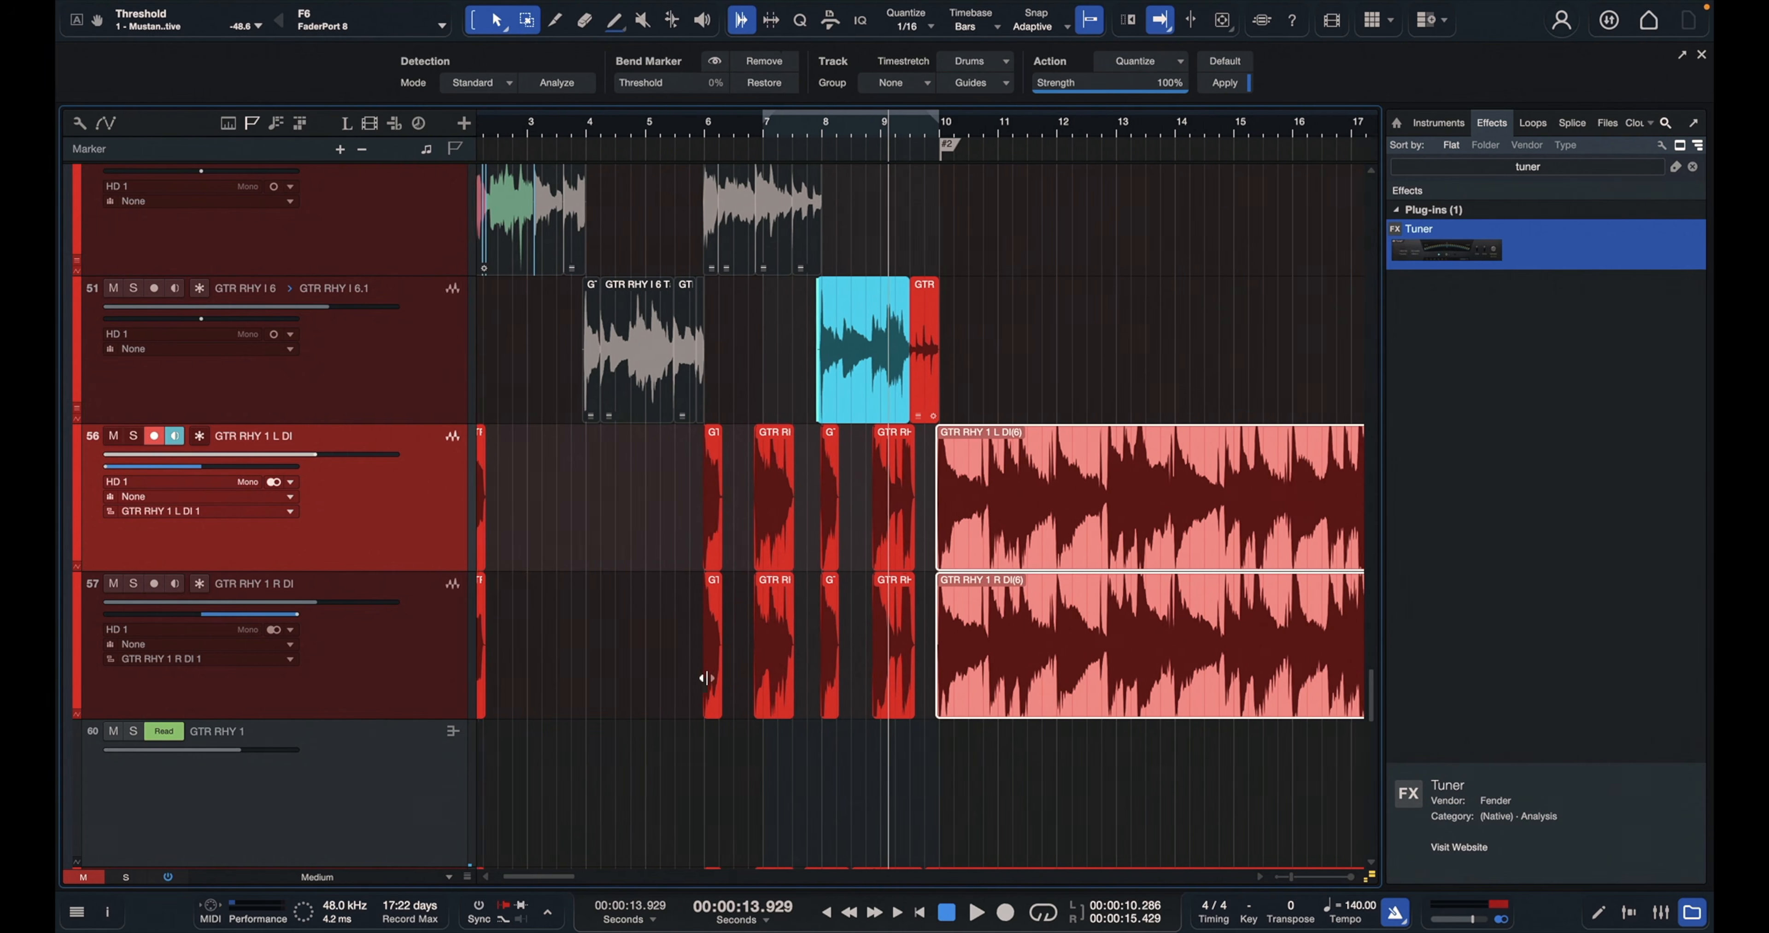
pyautogui.scroll(-1, 707, 678)
pyautogui.scroll(2, 703, 679)
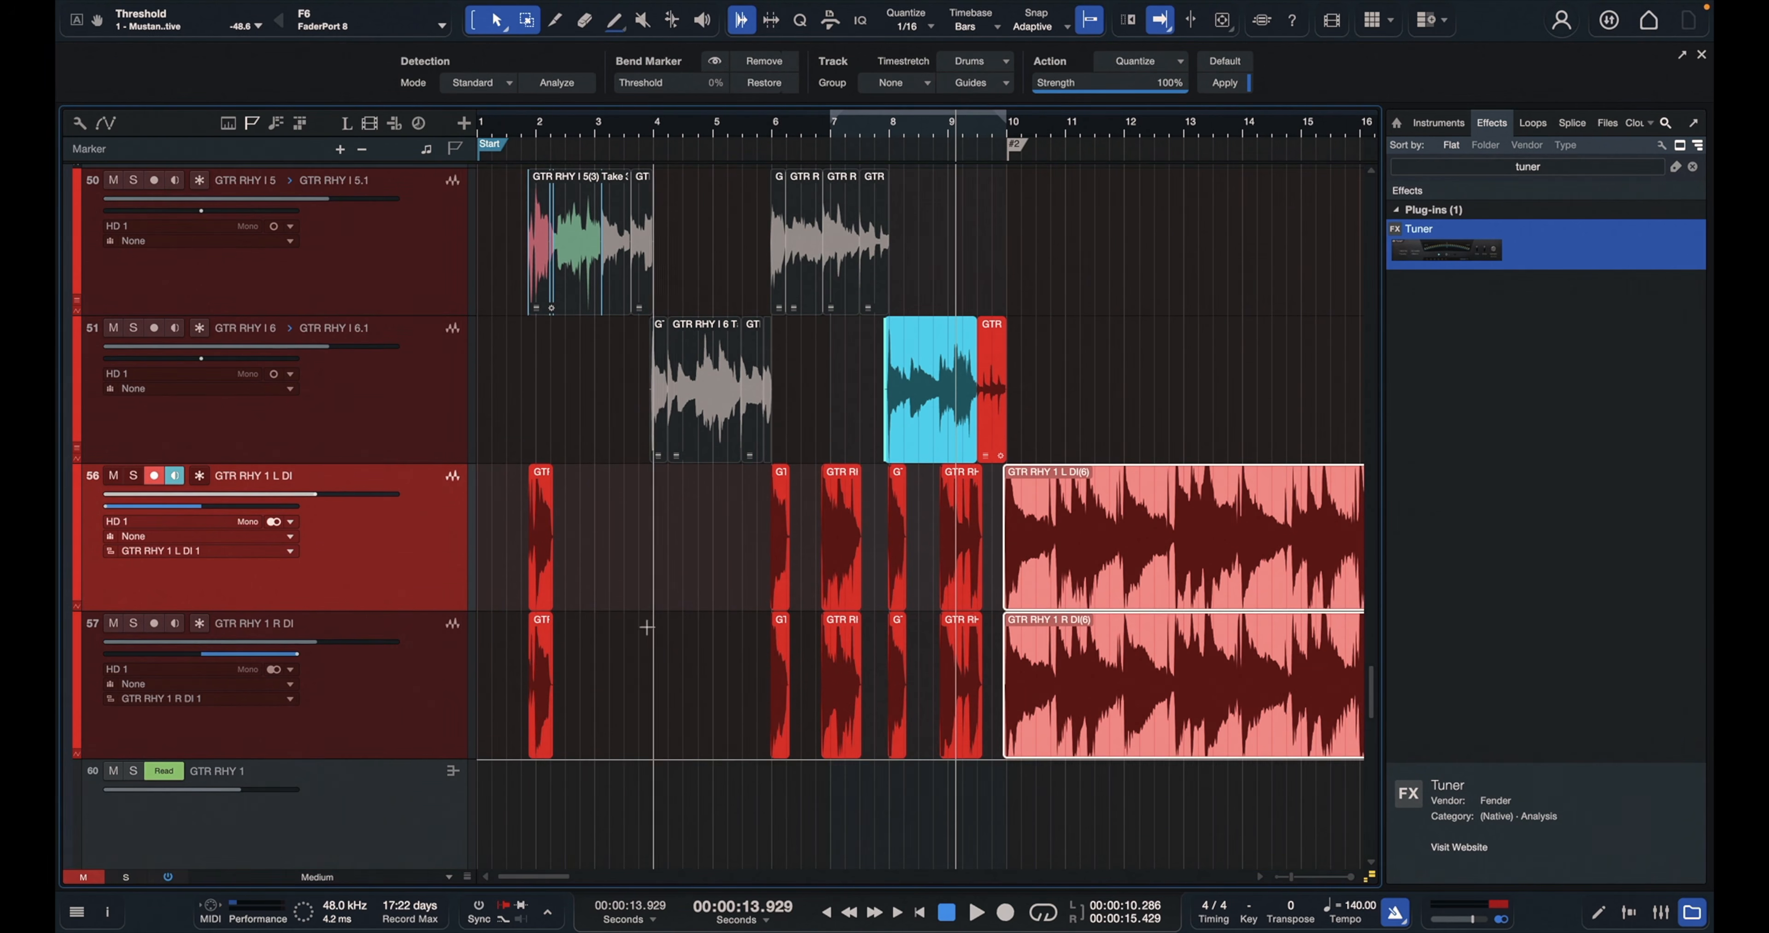
pyautogui.click(508, 122)
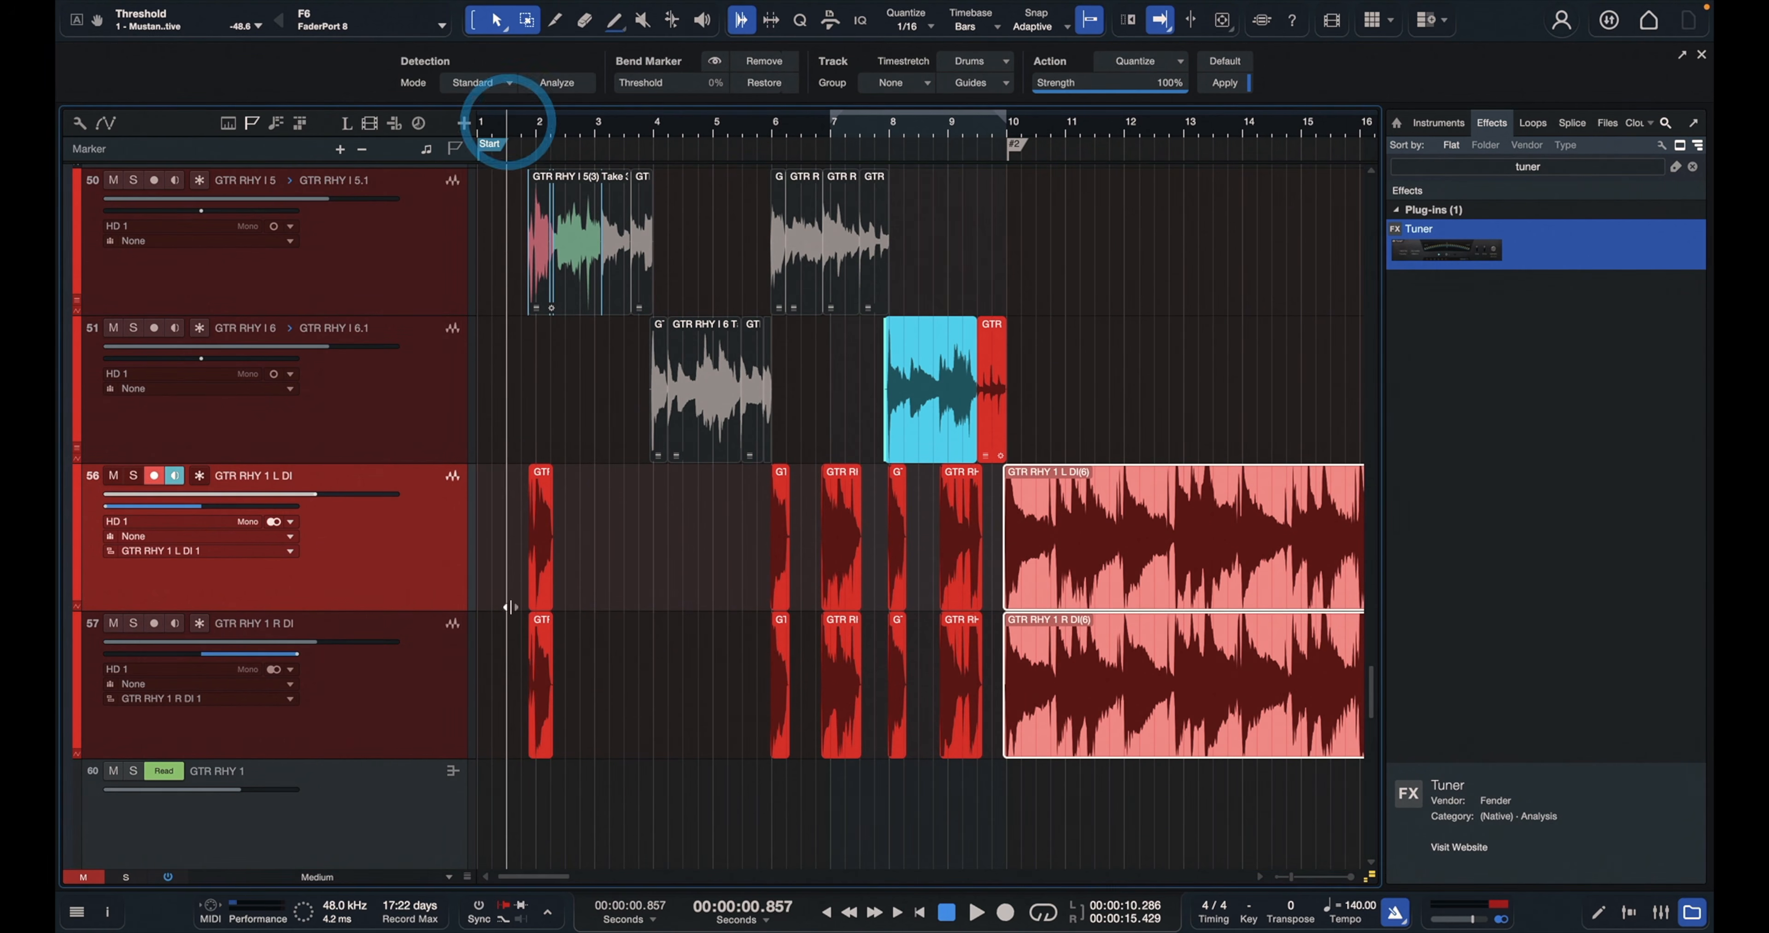
pyautogui.click(133, 179)
pyautogui.press('space')
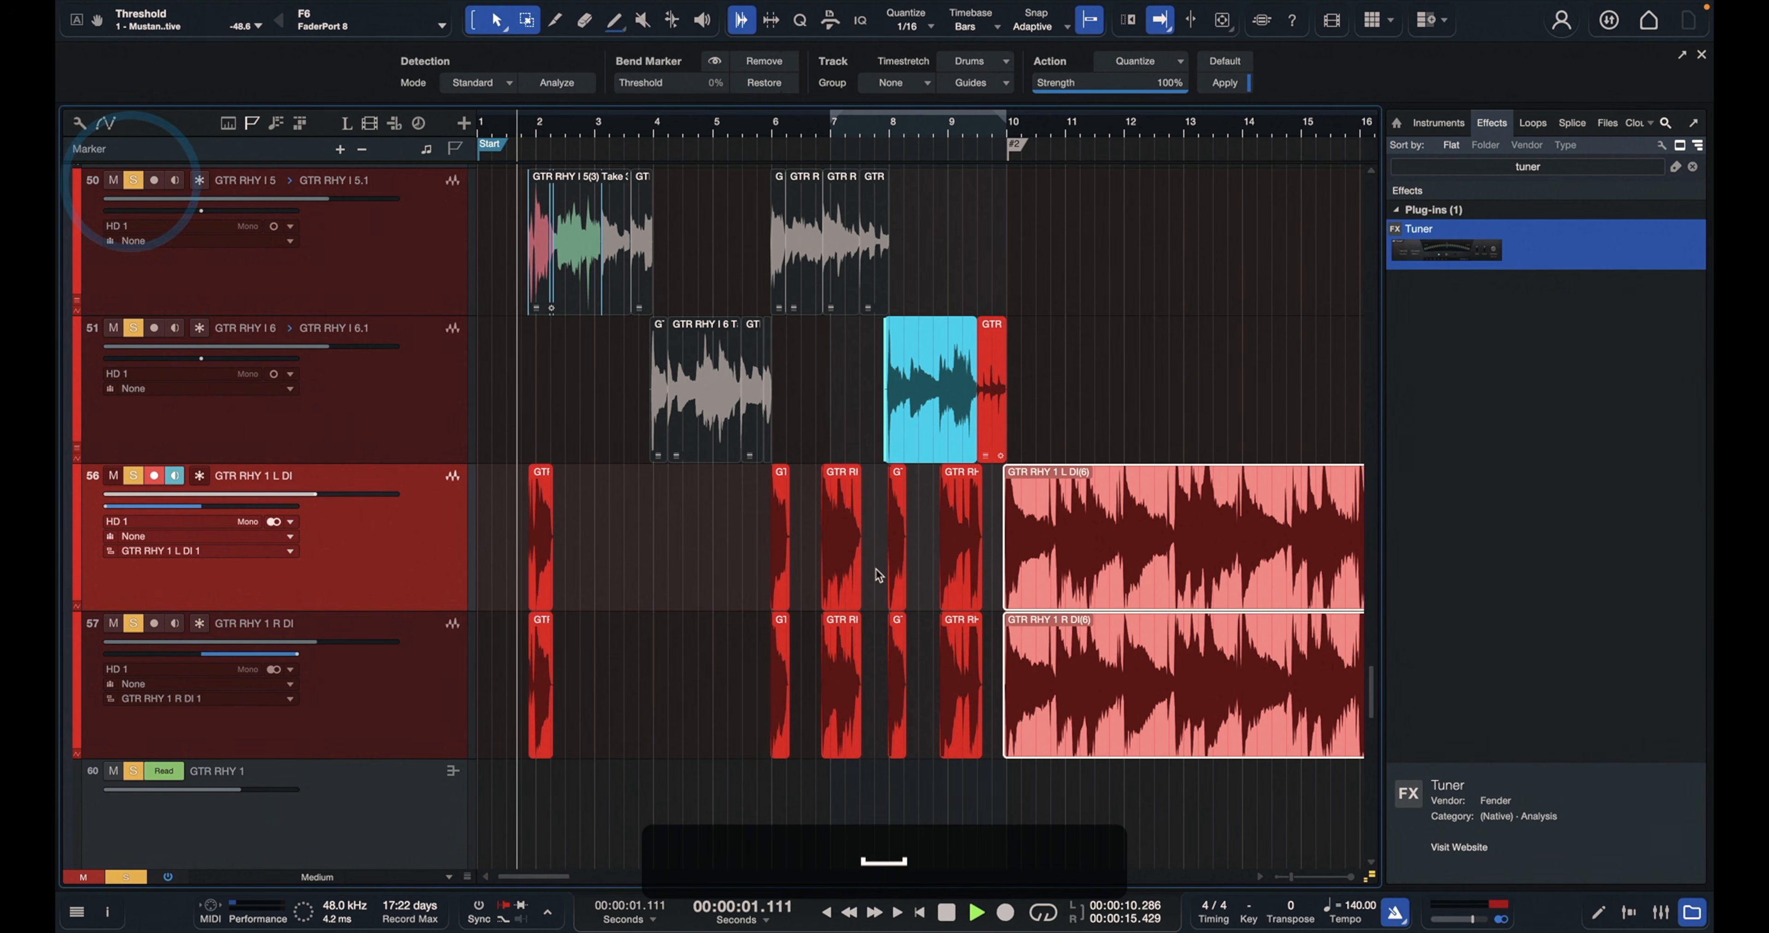
pyautogui.press('c')
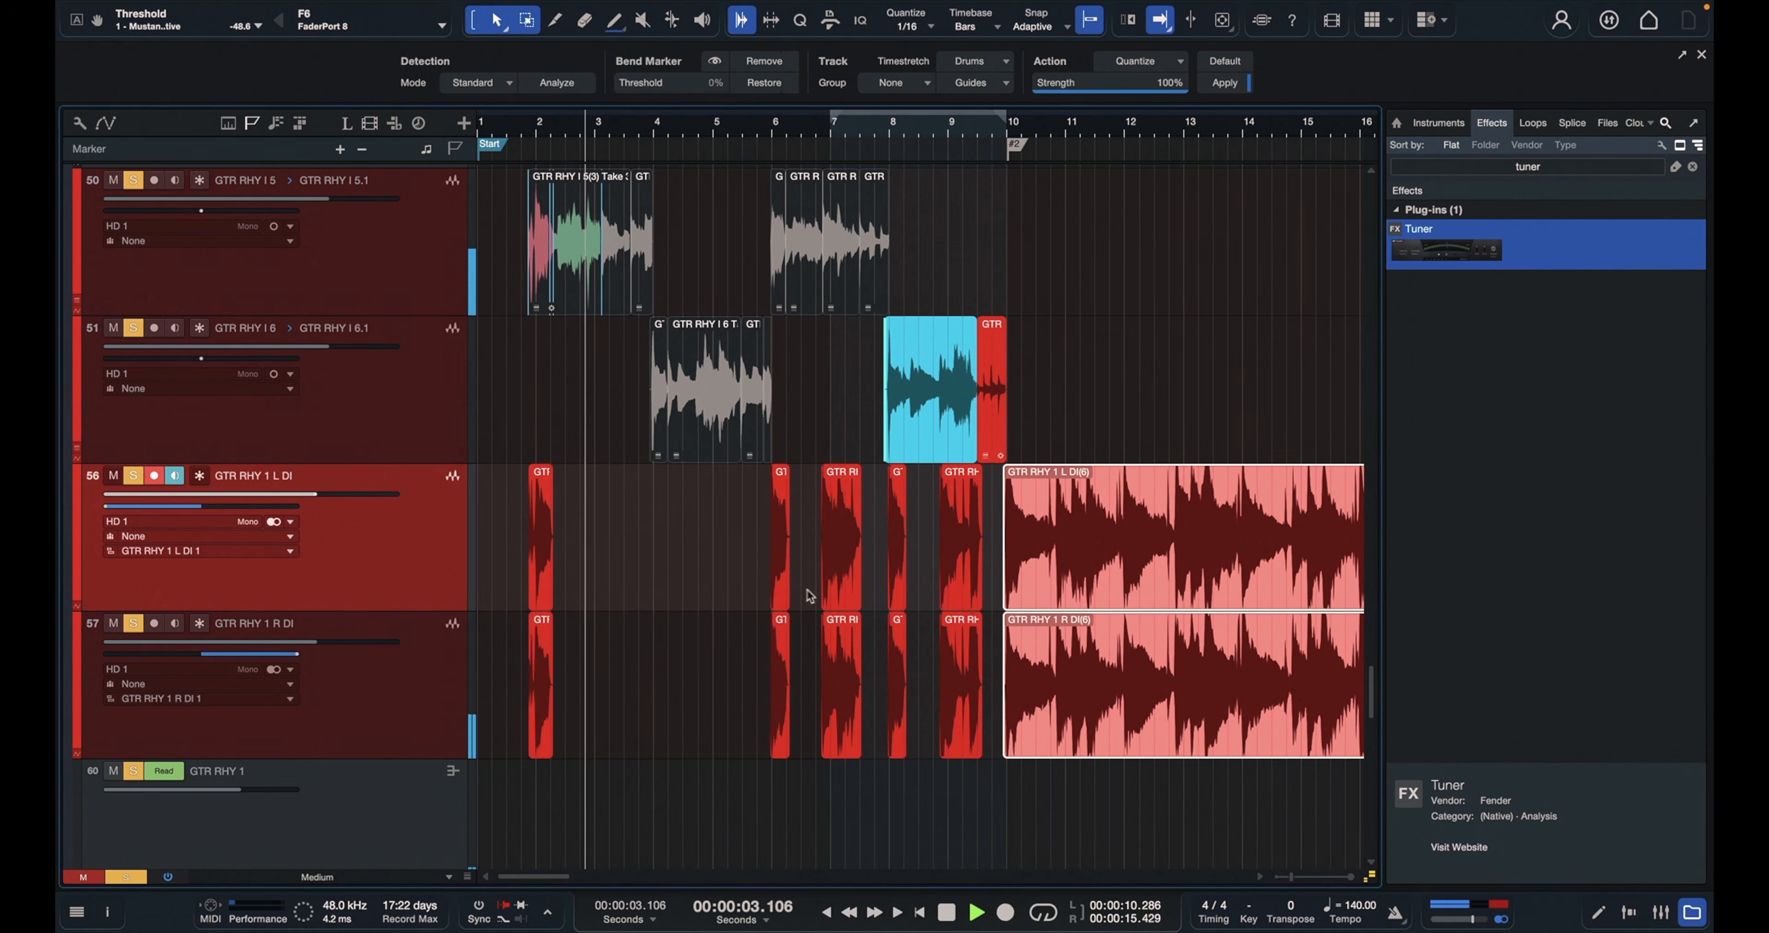